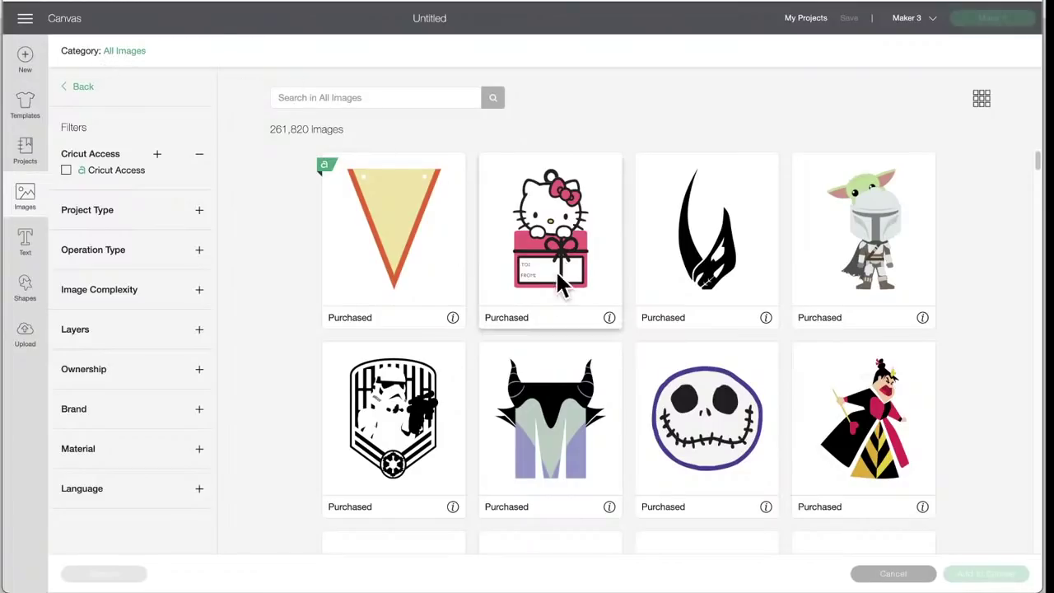
Browse the All Images library, examining the variety of purchased and Cricut Access designs.
{"action": "scroll", "coordinate": [493, 354], "scroll_direction": "down", "scroll_amount": 7}
{"action": "scroll", "coordinate": [492, 354], "scroll_direction": "down", "scroll_amount": 2}
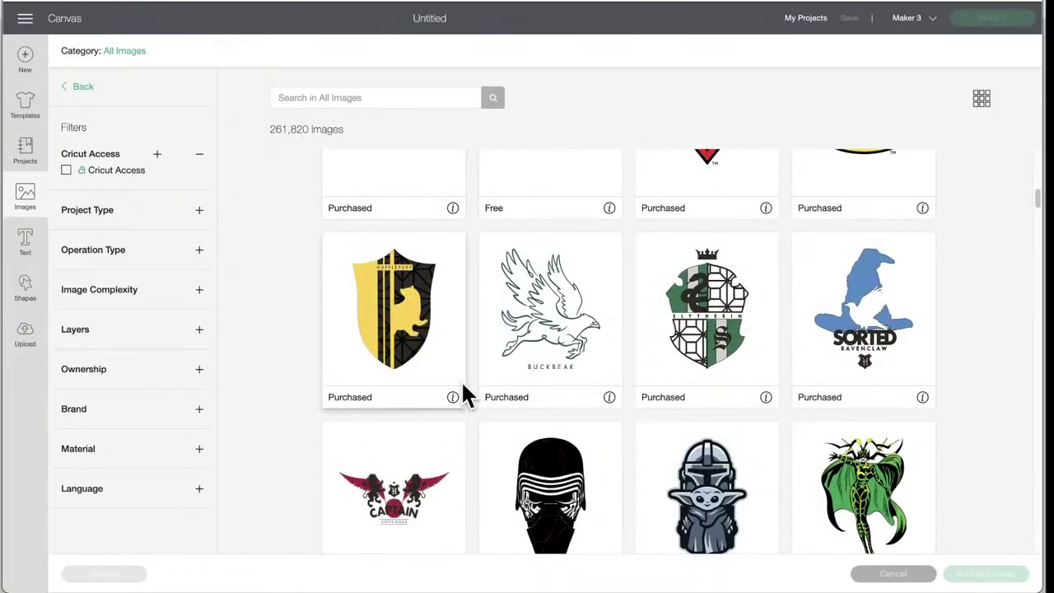
{"action": "scroll", "coordinate": [462, 387], "scroll_direction": "down", "scroll_amount": 4}
{"action": "scroll", "coordinate": [464, 395], "scroll_direction": "down", "scroll_amount": 10}
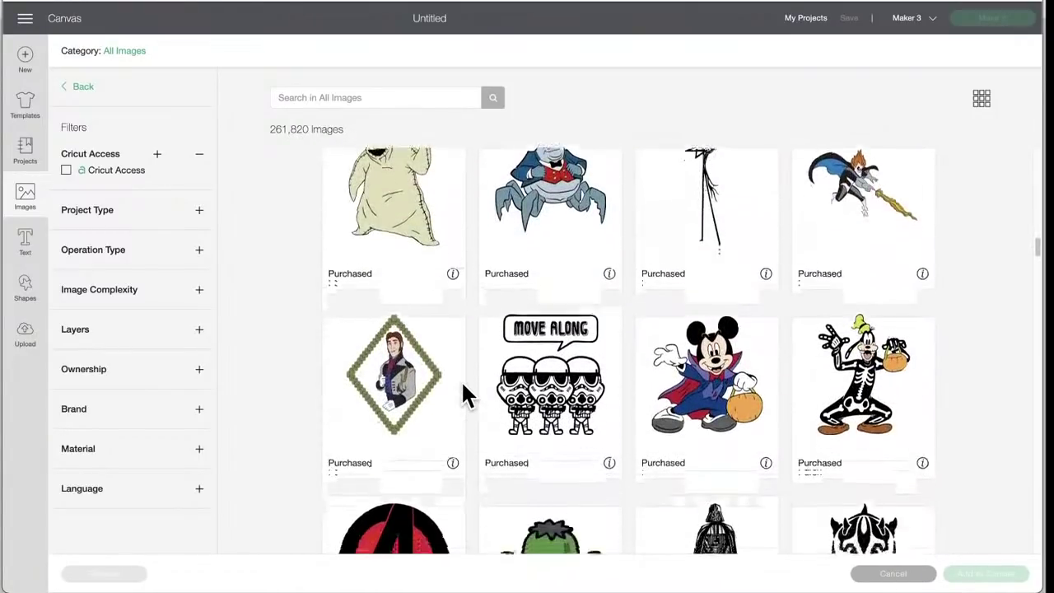
{"action": "scroll", "coordinate": [463, 395], "scroll_direction": "down", "scroll_amount": 8}
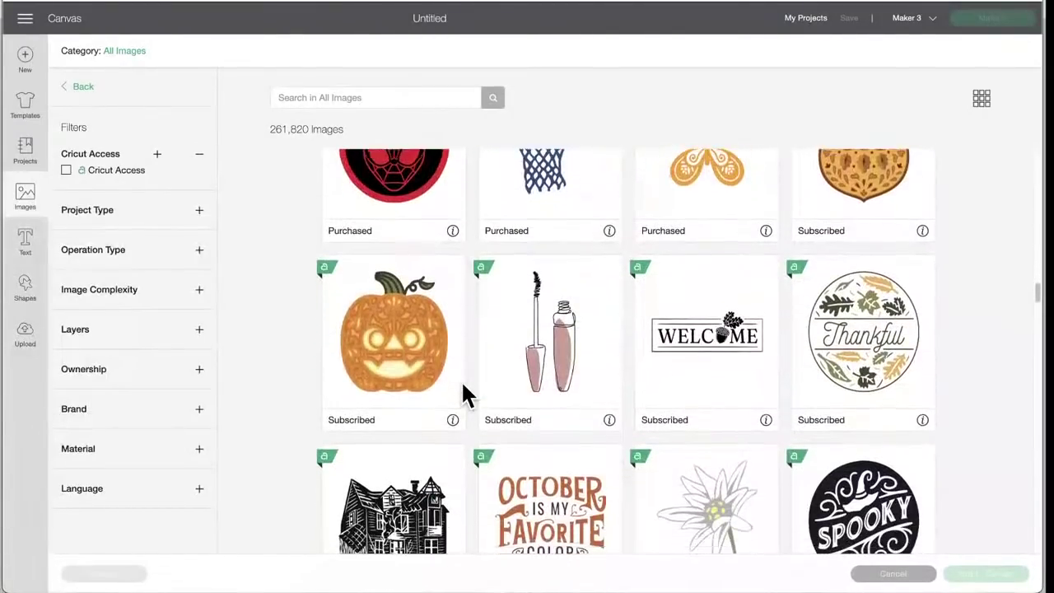
{"action": "scroll", "coordinate": [464, 395], "scroll_direction": "down", "scroll_amount": 10}
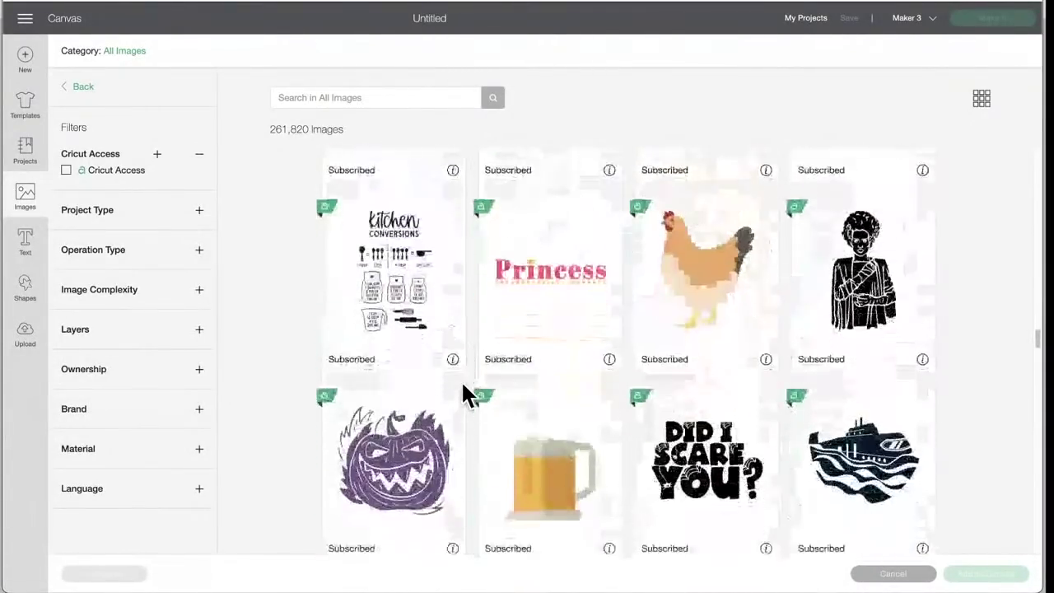
{"action": "scroll", "coordinate": [464, 396], "scroll_direction": "up", "scroll_amount": 2}
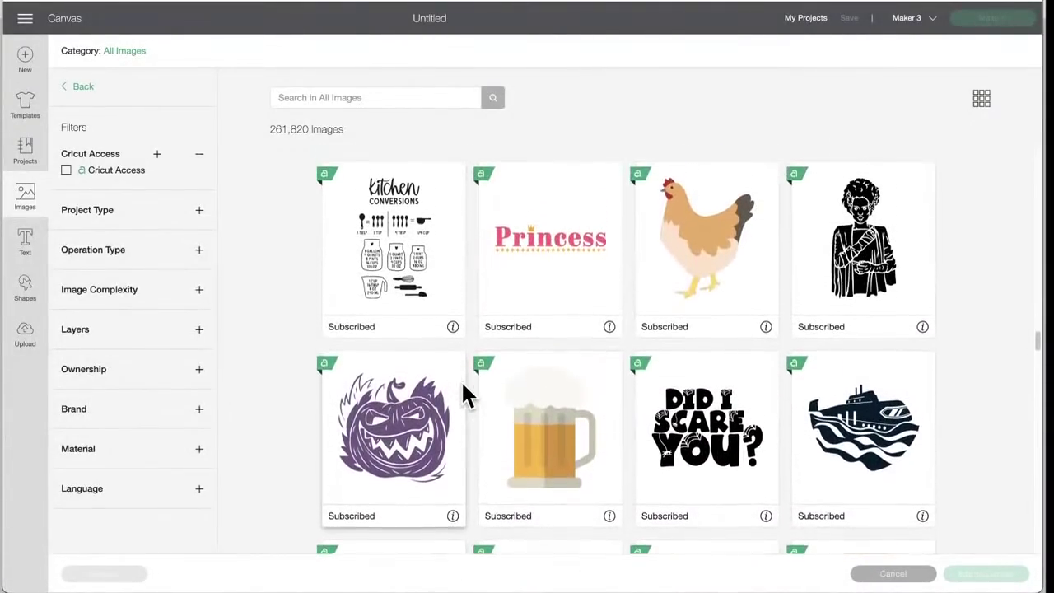
{"action": "scroll", "coordinate": [463, 396], "scroll_direction": "down", "scroll_amount": 2}
{"action": "scroll", "coordinate": [464, 395], "scroll_direction": "up", "scroll_amount": 2}
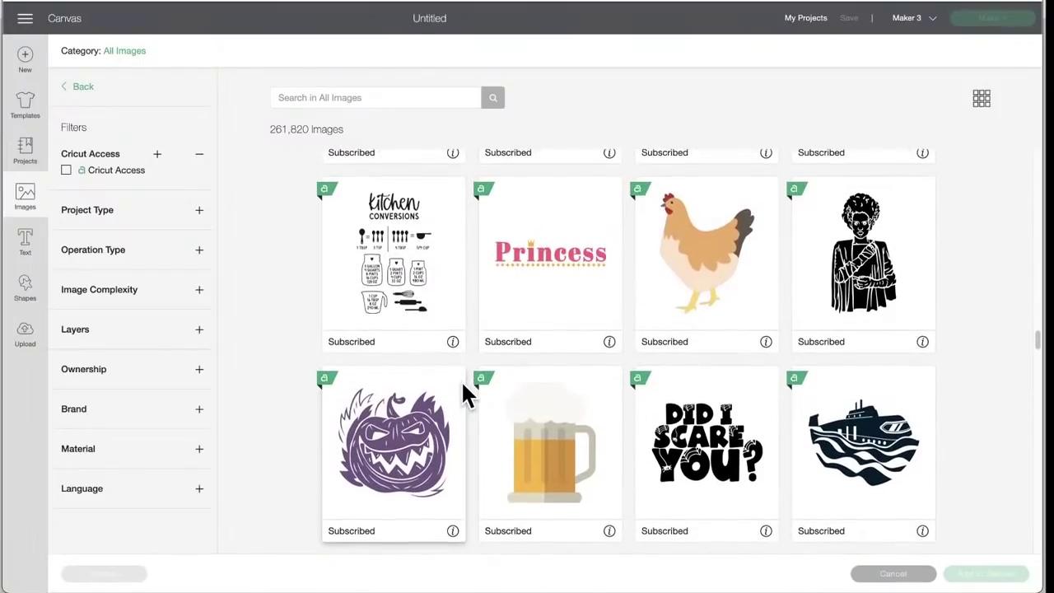
{"action": "scroll", "coordinate": [464, 395], "scroll_direction": "down", "scroll_amount": 5}
{"action": "scroll", "coordinate": [463, 395], "scroll_direction": "down", "scroll_amount": 3}
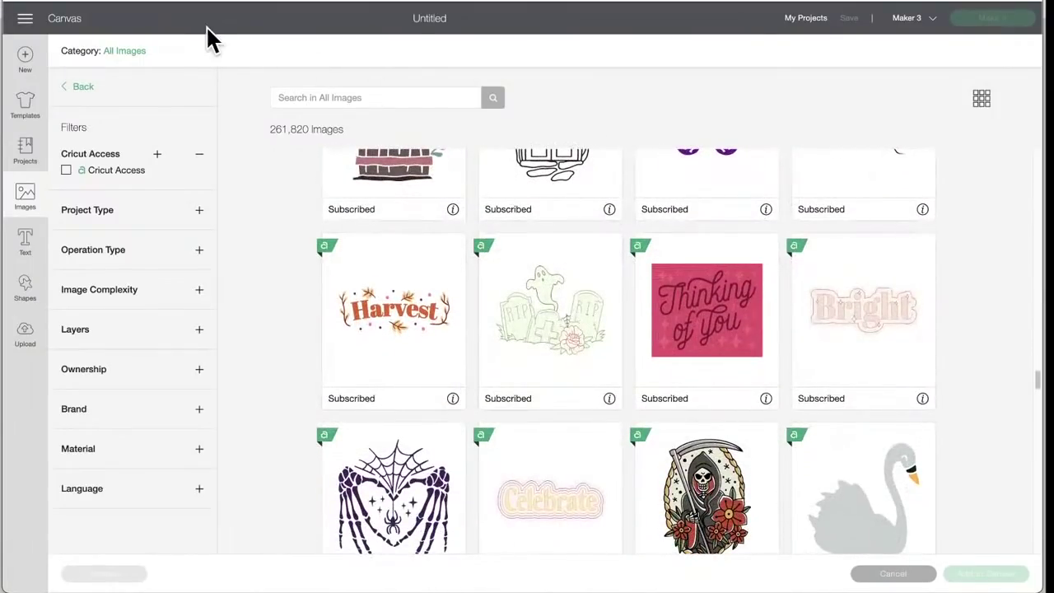
Switch the image category to Image Sets and look over the Star Wars sets at the start of the list.
{"action": "left_click", "coordinate": [125, 51]}
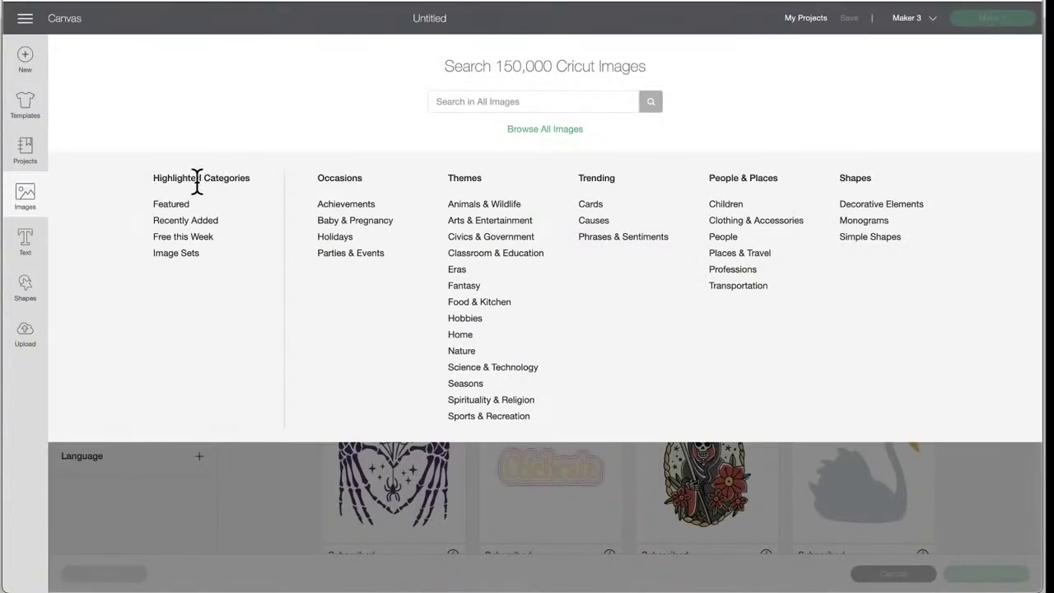
{"action": "left_click", "coordinate": [176, 253]}
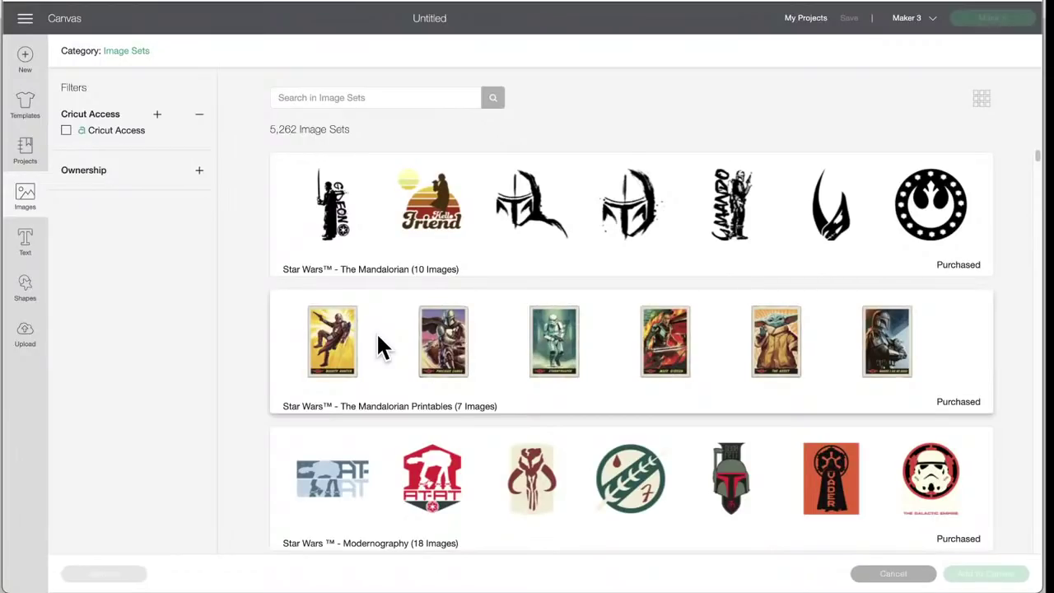
{"action": "scroll", "coordinate": [377, 346], "scroll_direction": "down", "scroll_amount": 1}
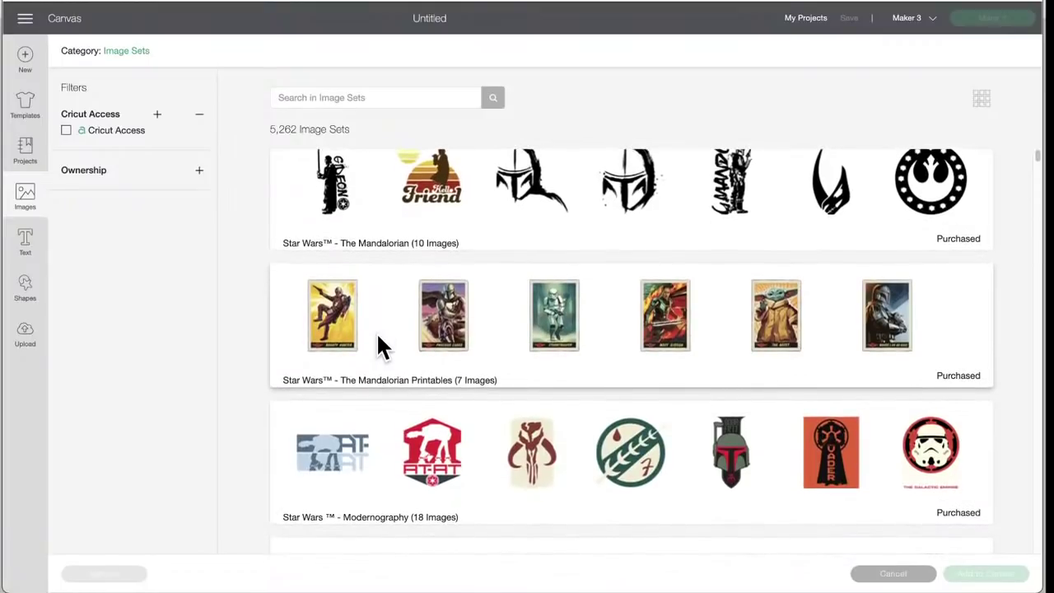
{"action": "scroll", "coordinate": [377, 336], "scroll_direction": "up", "scroll_amount": 1}
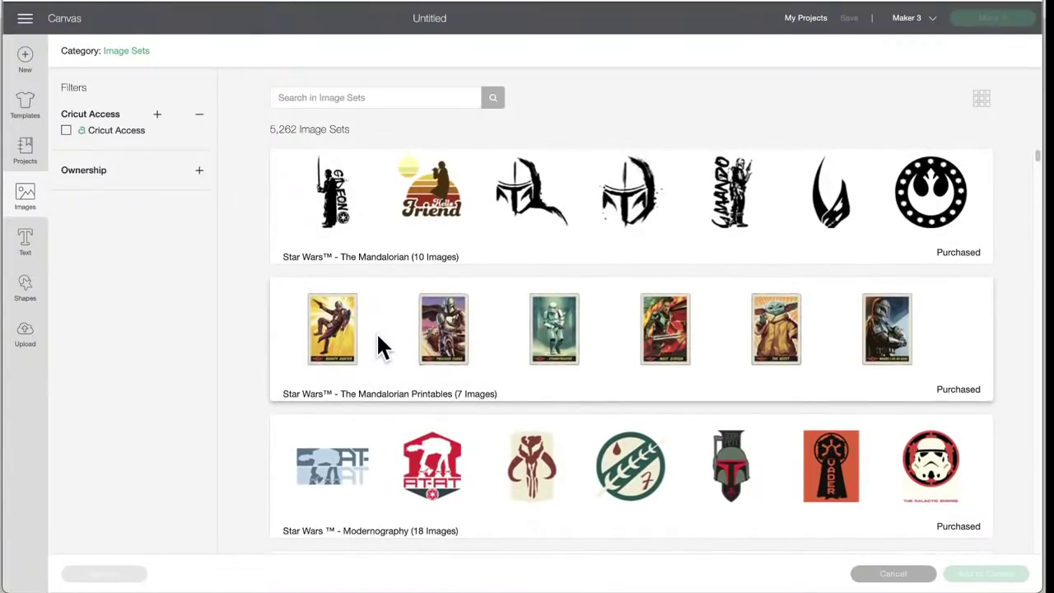
{"action": "scroll", "coordinate": [378, 346], "scroll_direction": "down", "scroll_amount": 3}
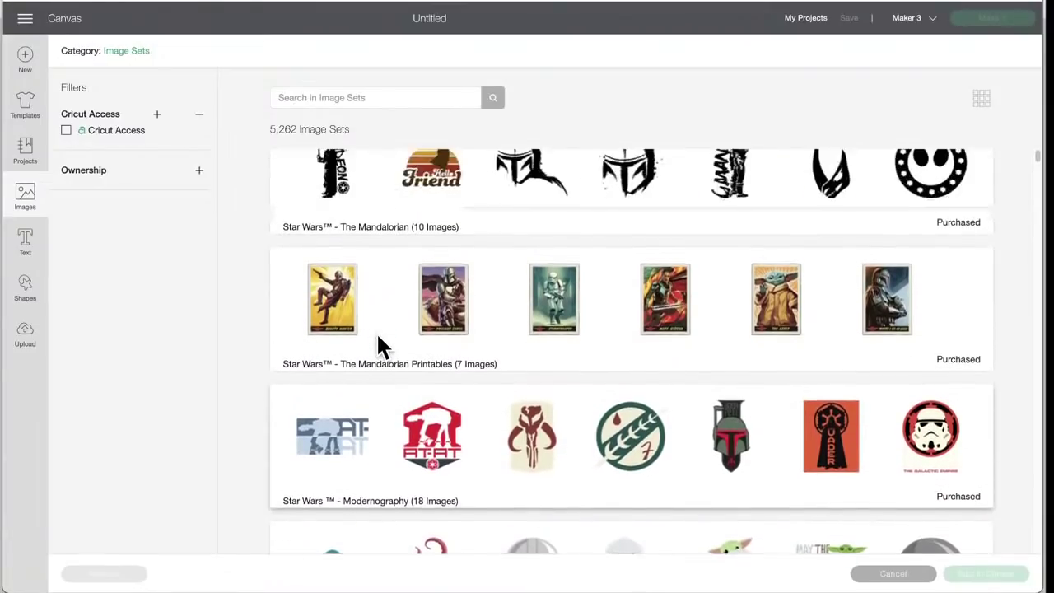
{"action": "scroll", "coordinate": [378, 336], "scroll_direction": "down", "scroll_amount": 10}
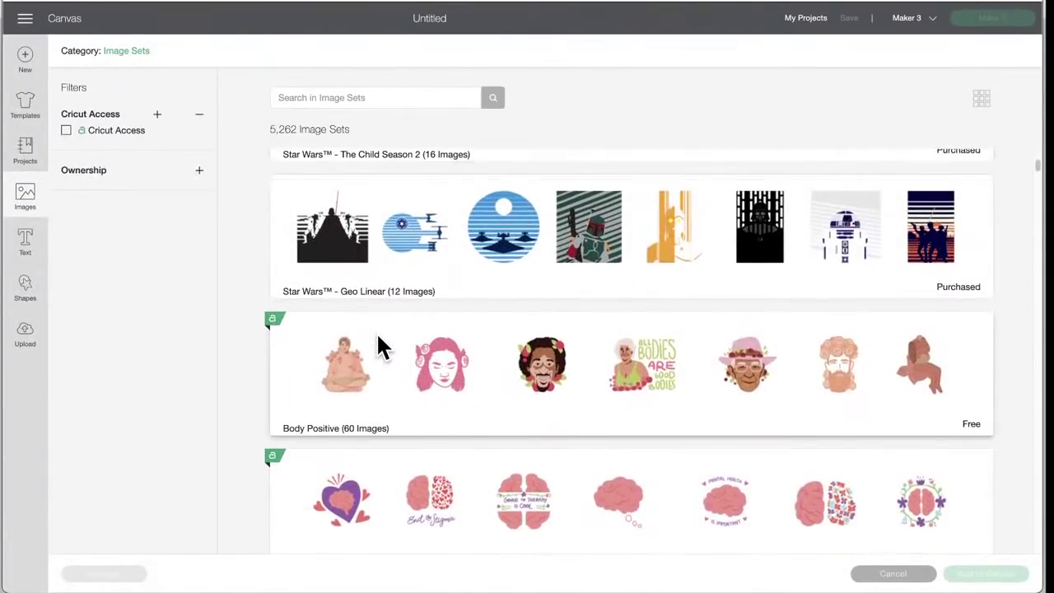
Examine the free Body Positive and Mental Health image sets and the designs they contain.
{"action": "scroll", "coordinate": [377, 335], "scroll_direction": "down", "scroll_amount": 2}
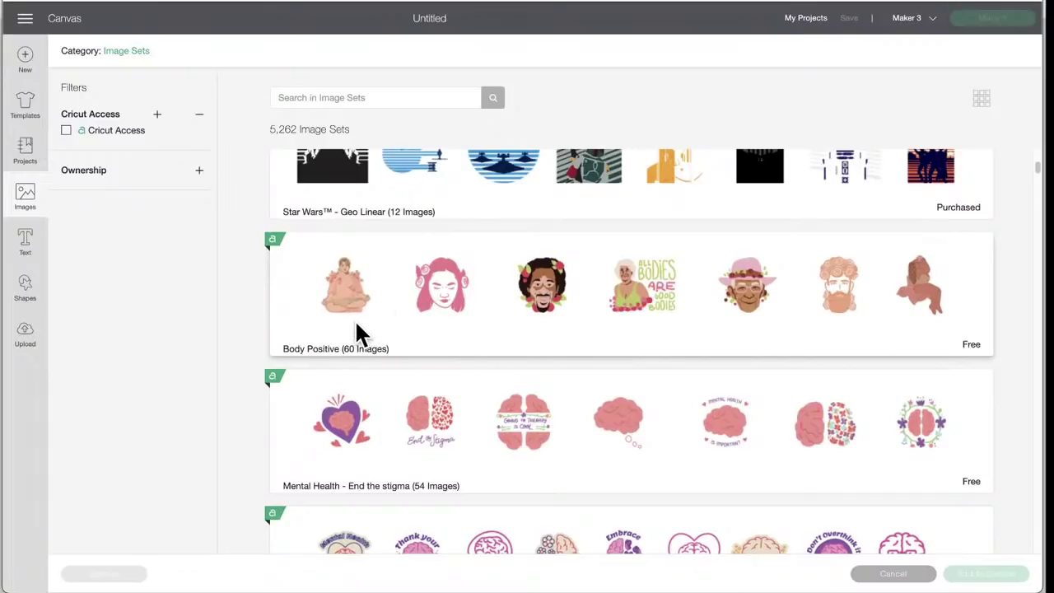
{"action": "scroll", "coordinate": [383, 329], "scroll_direction": "down", "scroll_amount": 4}
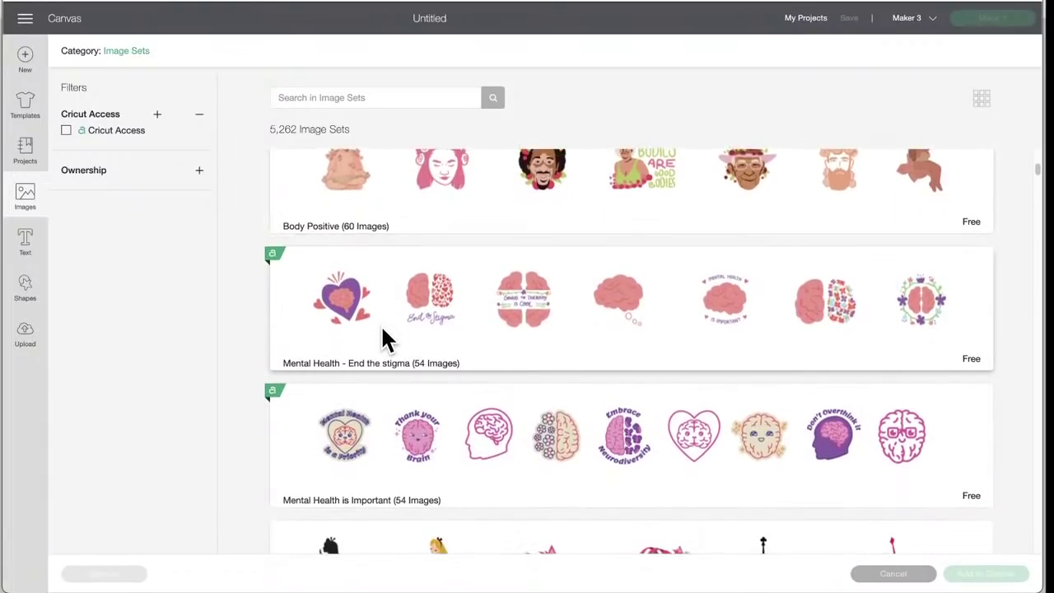
{"action": "scroll", "coordinate": [382, 338], "scroll_direction": "down", "scroll_amount": 1}
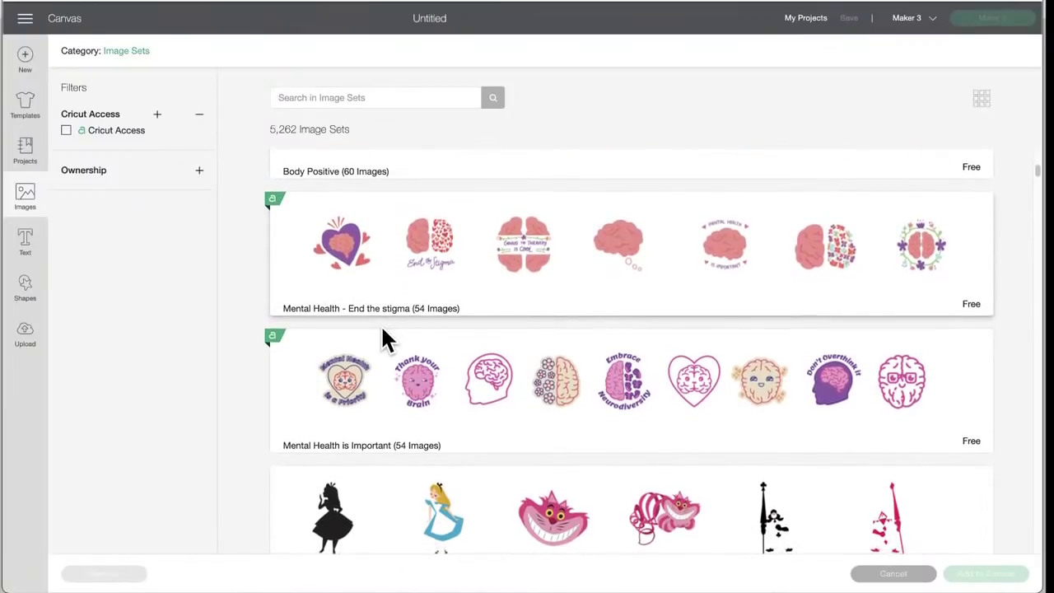
{"action": "scroll", "coordinate": [407, 329], "scroll_direction": "down", "scroll_amount": 3}
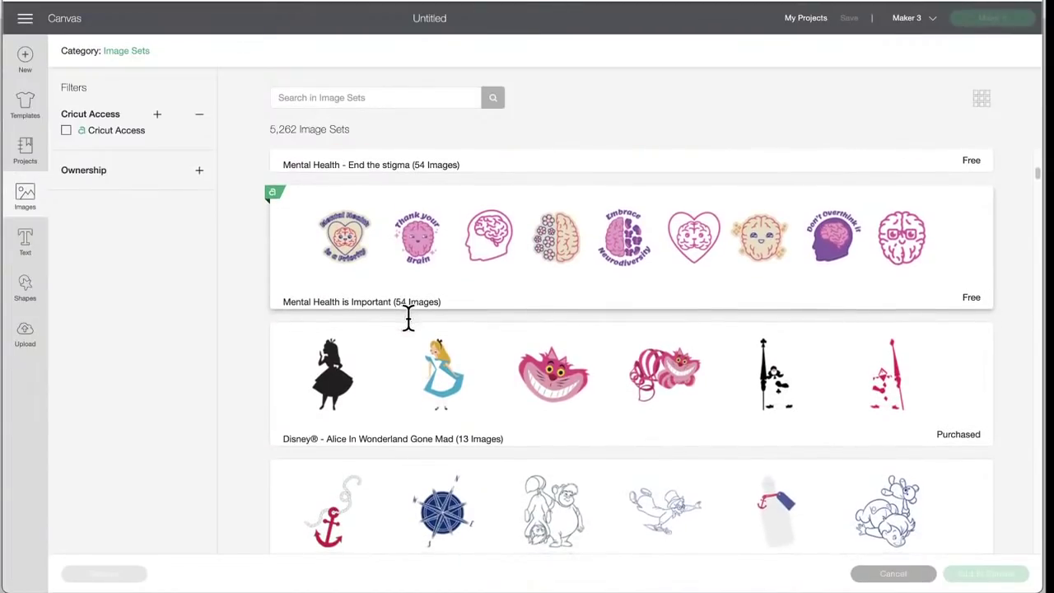
{"action": "scroll", "coordinate": [440, 294], "scroll_direction": "up", "scroll_amount": 4}
{"action": "scroll", "coordinate": [442, 301], "scroll_direction": "up", "scroll_amount": 4}
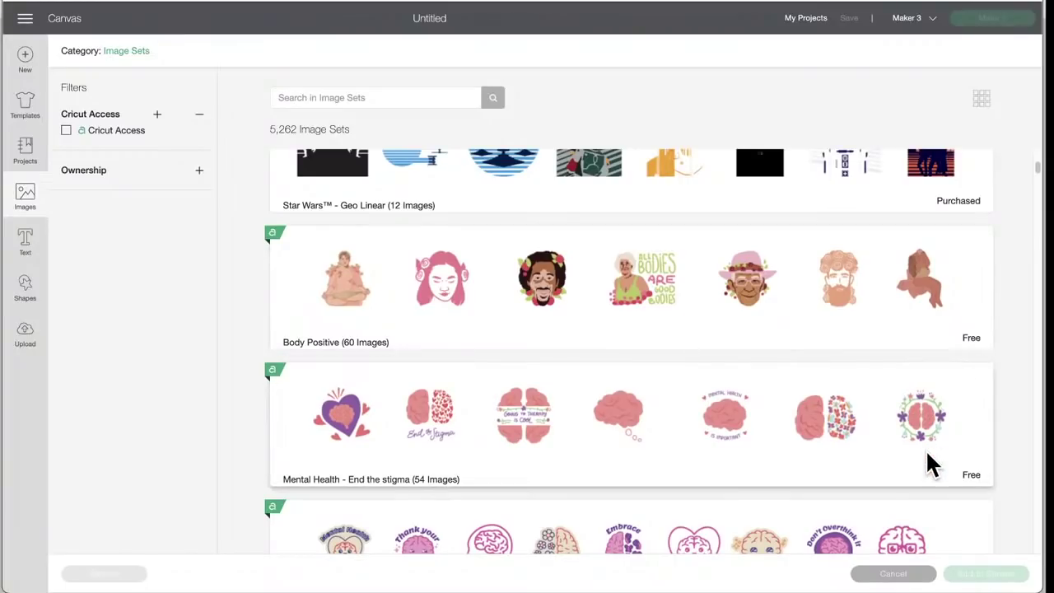
{"action": "scroll", "coordinate": [928, 463], "scroll_direction": "down", "scroll_amount": 2}
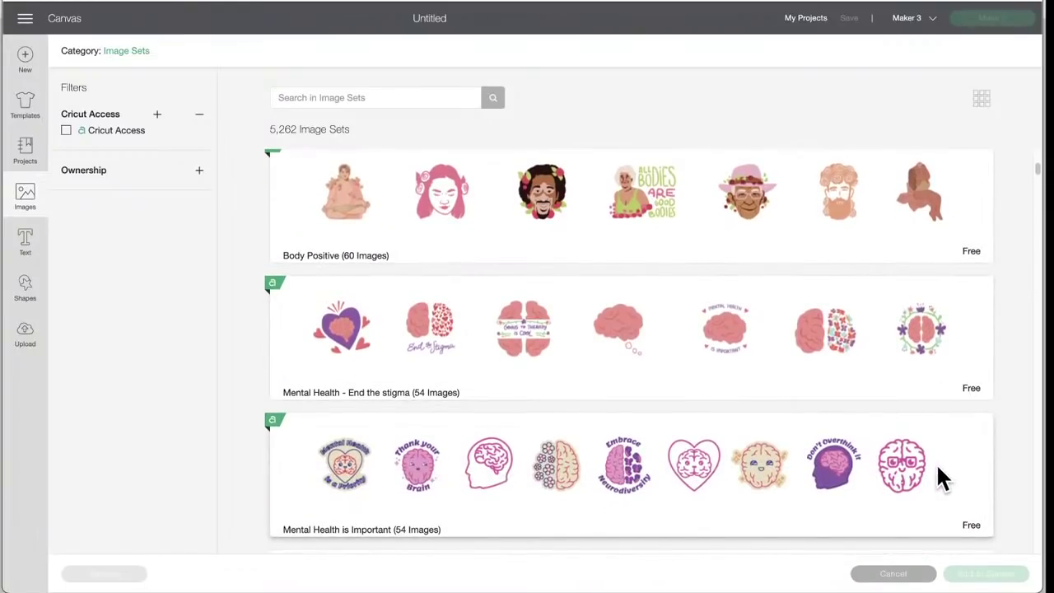
{"action": "scroll", "coordinate": [939, 470], "scroll_direction": "down", "scroll_amount": 1}
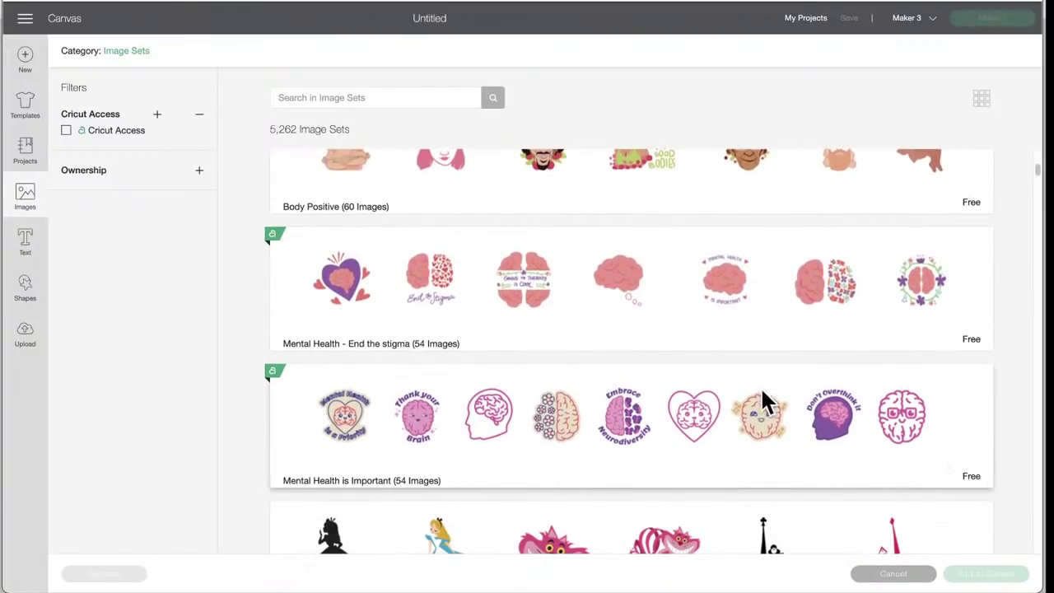
{"action": "scroll", "coordinate": [707, 399], "scroll_direction": "up", "scroll_amount": 2}
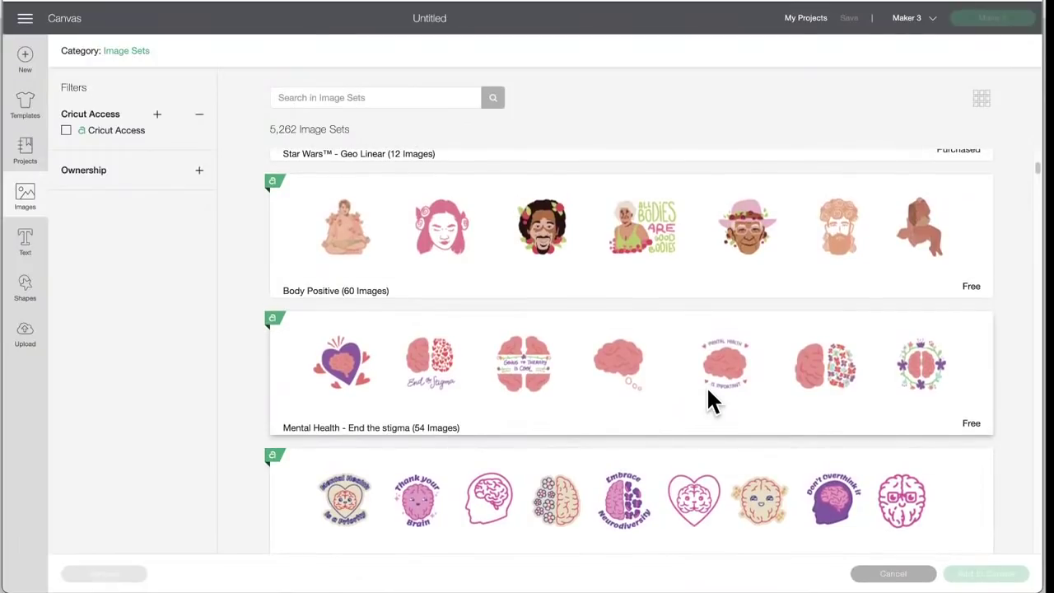
Look through the image sets further down, from Disney and Warner Bros. to Happy Pride and Cricut Cutie Cartoons, checking their availability labels.
{"action": "scroll", "coordinate": [708, 394], "scroll_direction": "down", "scroll_amount": 6}
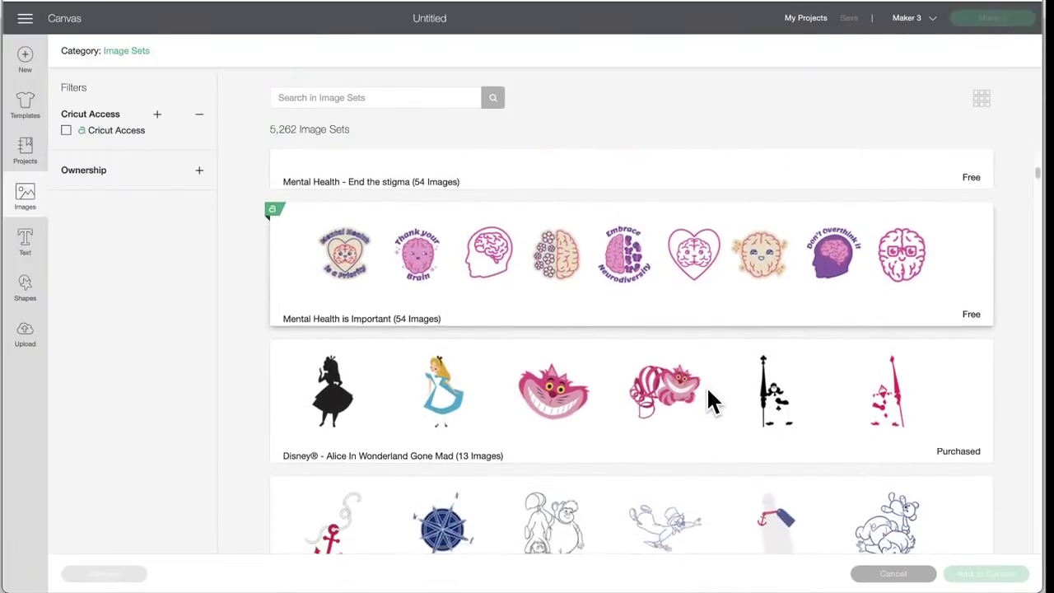
{"action": "scroll", "coordinate": [708, 393], "scroll_direction": "down", "scroll_amount": 10}
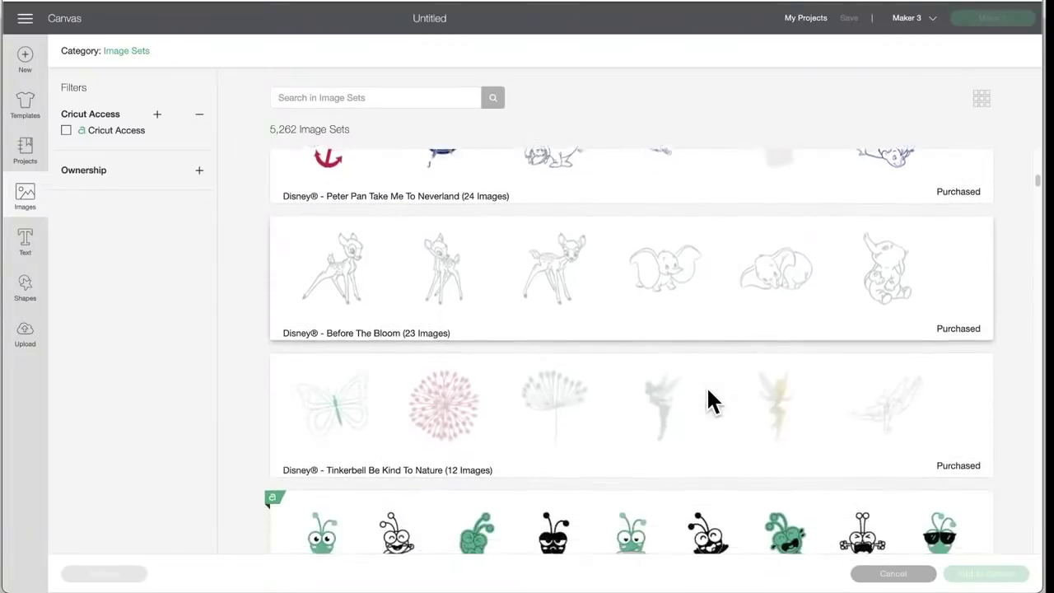
{"action": "scroll", "coordinate": [708, 393], "scroll_direction": "down", "scroll_amount": 13}
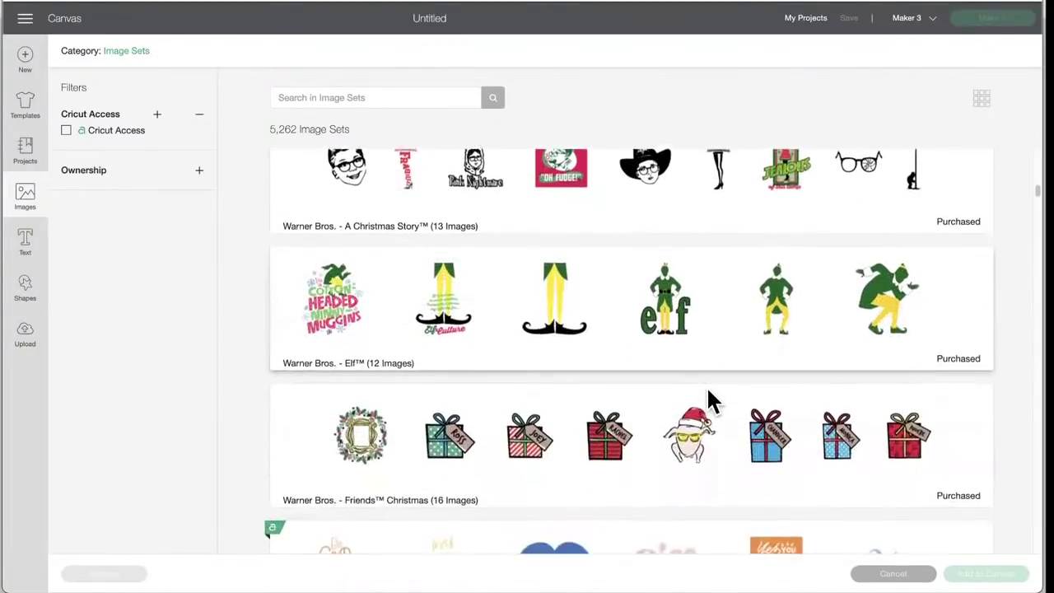
{"action": "scroll", "coordinate": [708, 392], "scroll_direction": "down", "scroll_amount": 4}
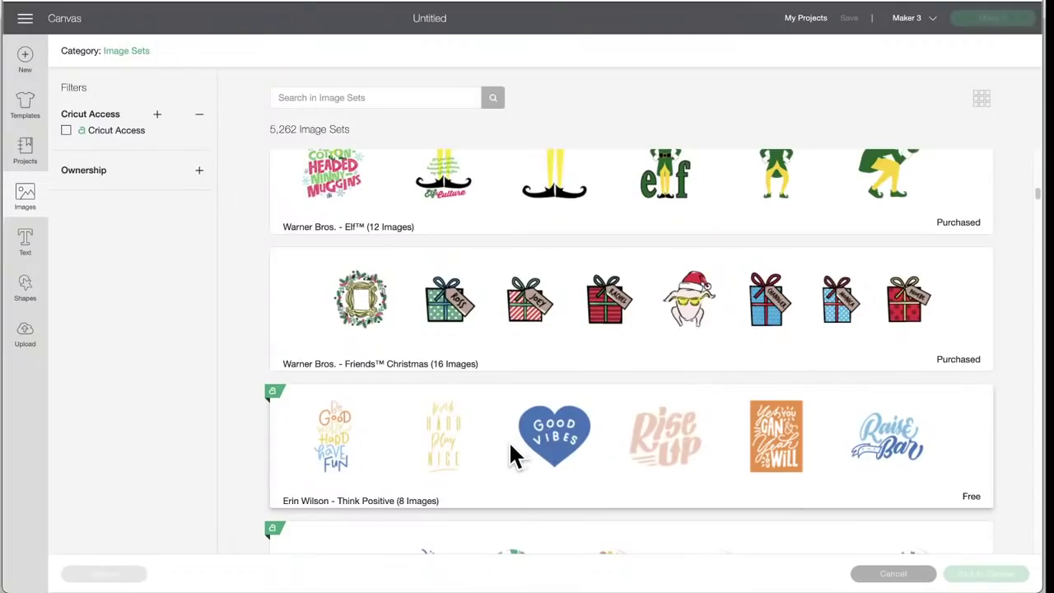
{"action": "scroll", "coordinate": [510, 449], "scroll_direction": "down", "scroll_amount": 3}
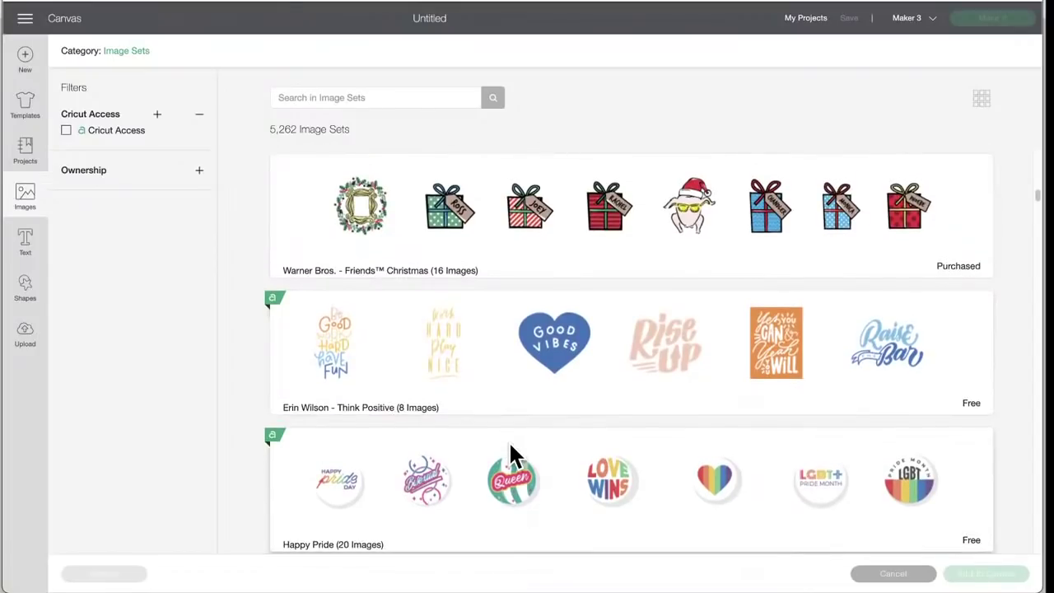
{"action": "scroll", "coordinate": [510, 447], "scroll_direction": "down", "scroll_amount": 9}
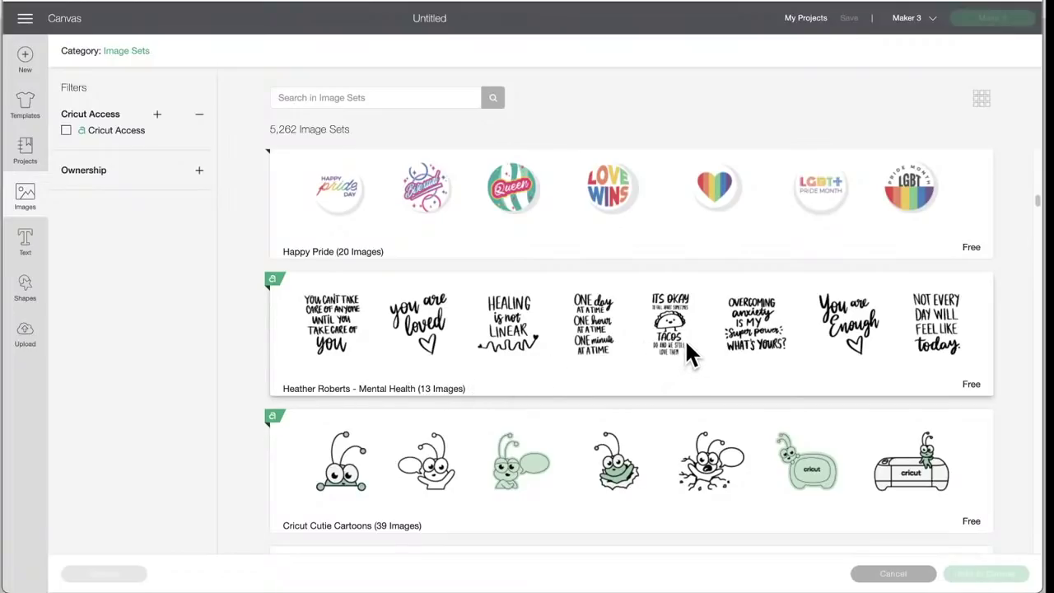
{"action": "scroll", "coordinate": [685, 358], "scroll_direction": "down", "scroll_amount": 5}
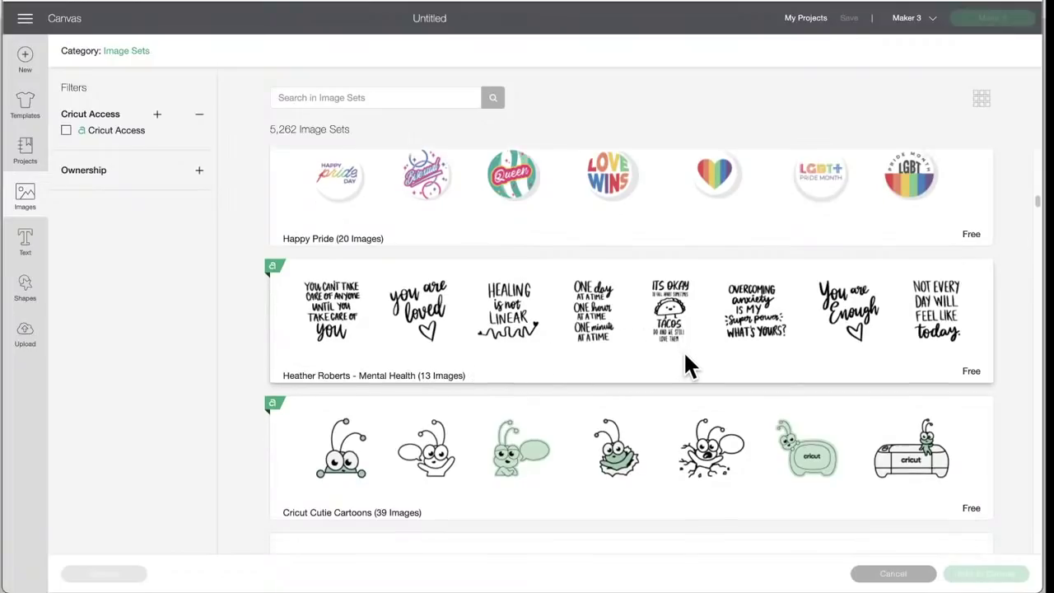
{"action": "scroll", "coordinate": [685, 358], "scroll_direction": "down", "scroll_amount": 4}
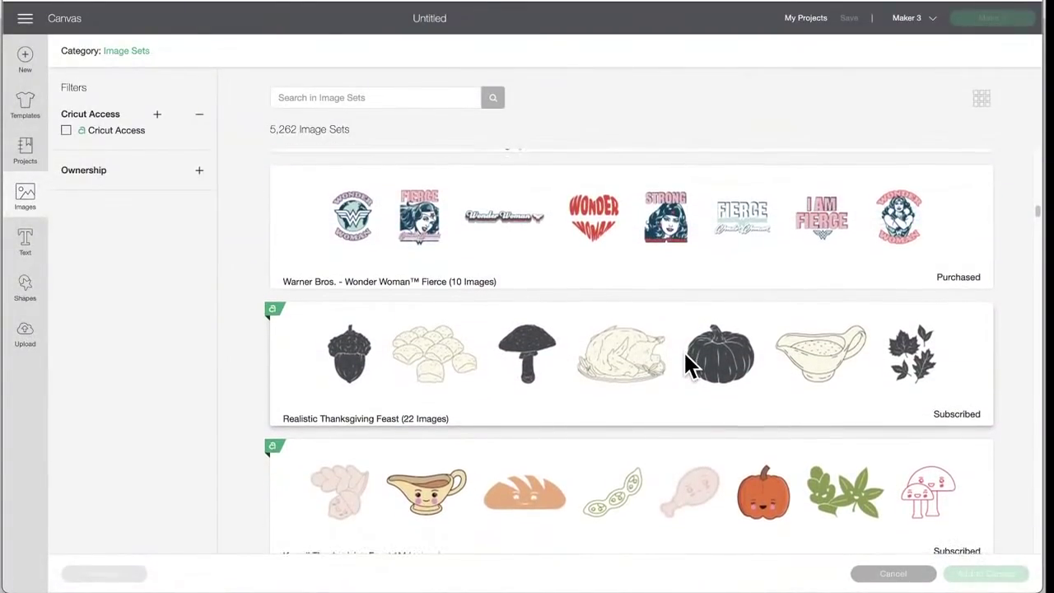
Examine the Realistic Thanksgiving Feast, Kawaii Thanksgiving Feast and Shabby Chic Thanksgiving Turkeys image sets.
{"action": "scroll", "coordinate": [685, 358], "scroll_direction": "down", "scroll_amount": 1}
{"action": "scroll", "coordinate": [685, 365], "scroll_direction": "down", "scroll_amount": 1}
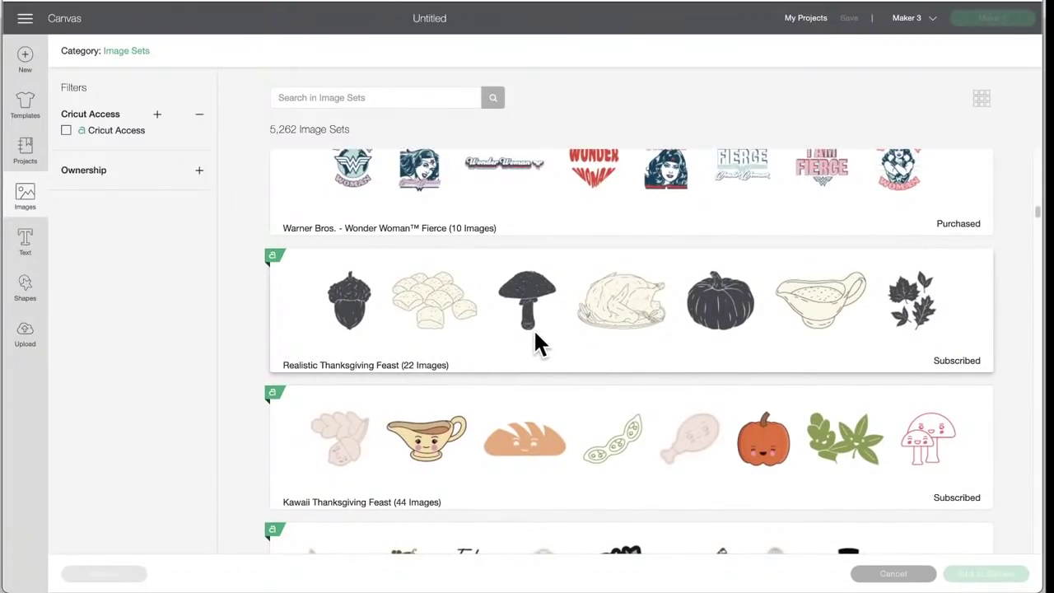
{"action": "scroll", "coordinate": [534, 329], "scroll_direction": "down", "scroll_amount": 2}
{"action": "scroll", "coordinate": [511, 322], "scroll_direction": "up", "scroll_amount": 2}
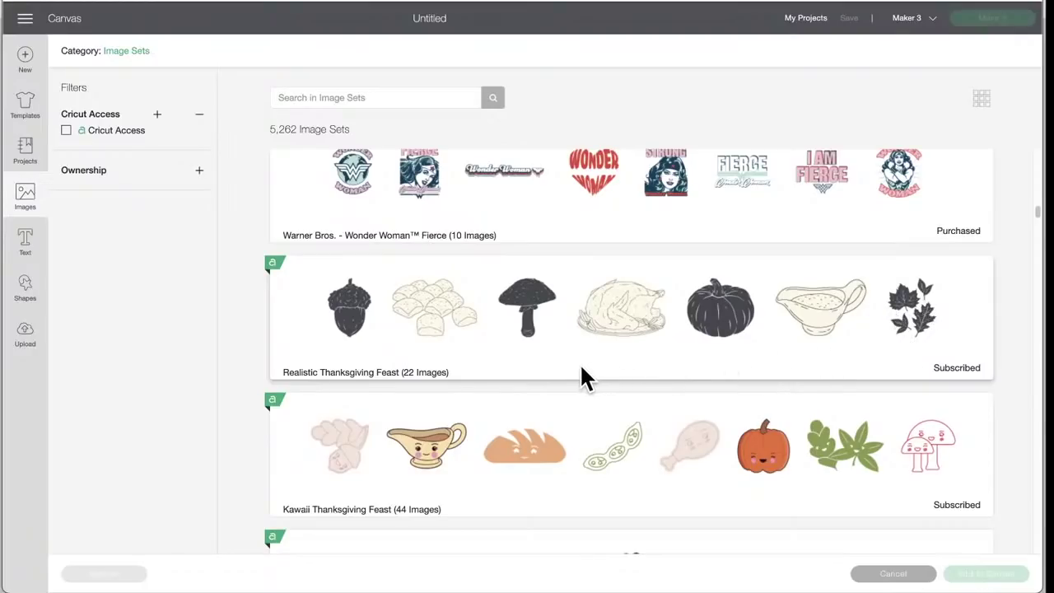
{"action": "scroll", "coordinate": [581, 377], "scroll_direction": "down", "scroll_amount": 2}
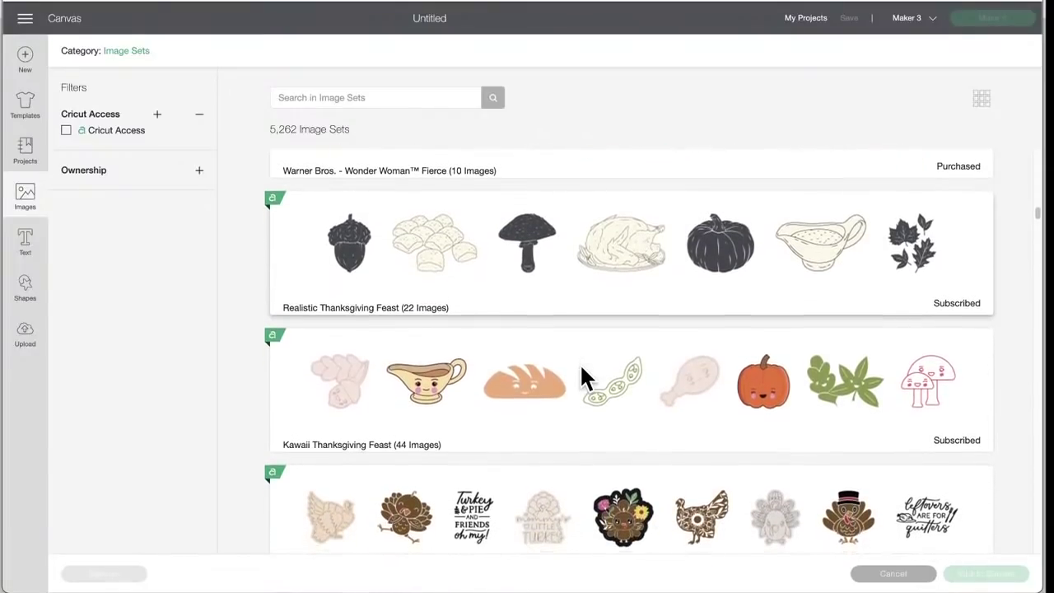
{"action": "scroll", "coordinate": [581, 377], "scroll_direction": "down", "scroll_amount": 2}
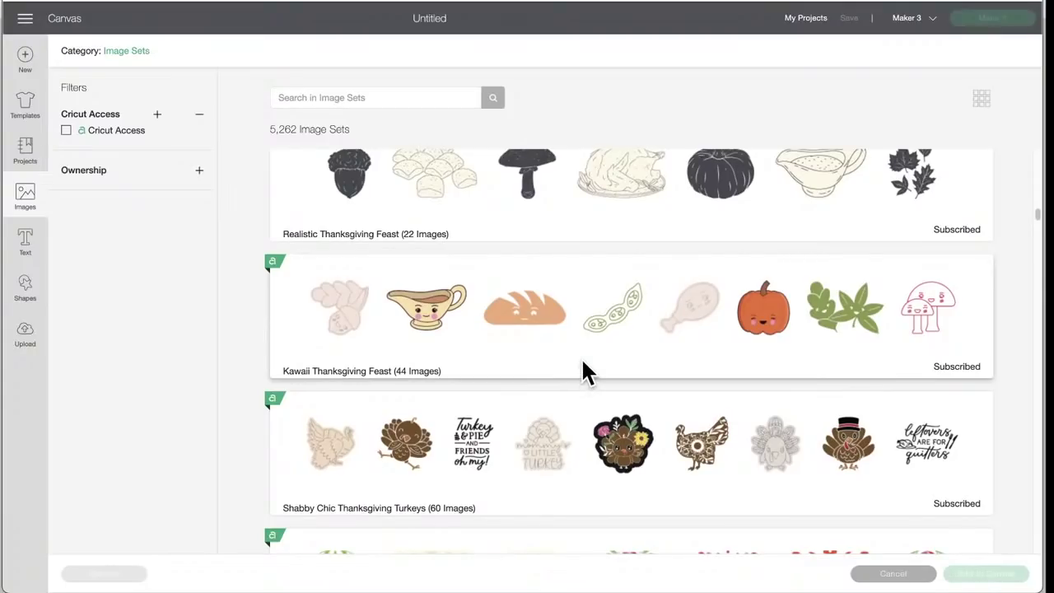
{"action": "scroll", "coordinate": [581, 360], "scroll_direction": "down", "scroll_amount": 1}
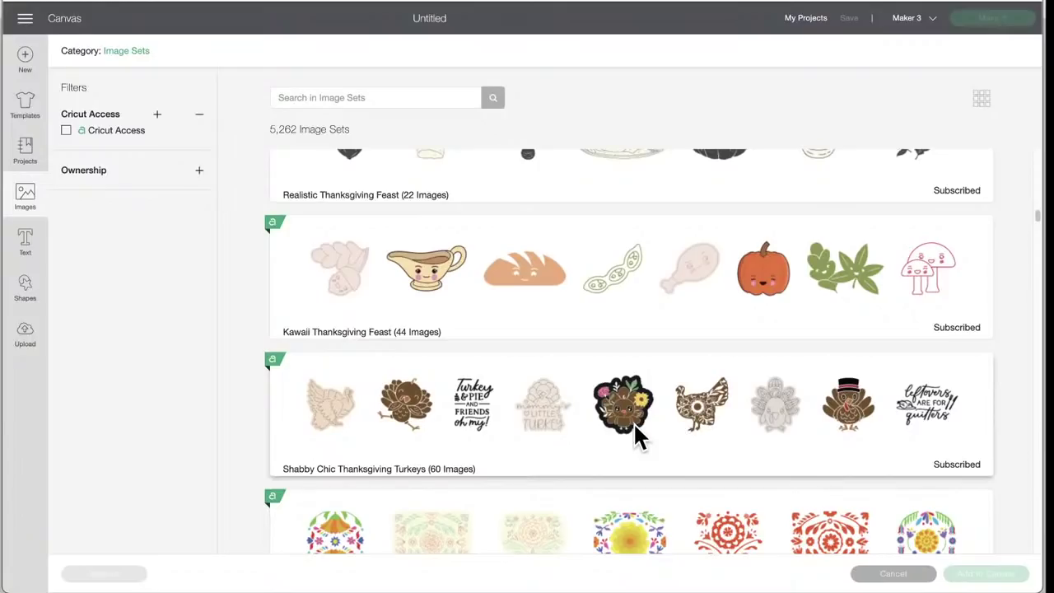
{"action": "scroll", "coordinate": [635, 423], "scroll_direction": "up", "scroll_amount": 2}
{"action": "scroll", "coordinate": [635, 425], "scroll_direction": "down", "scroll_amount": 1}
{"action": "scroll", "coordinate": [635, 434], "scroll_direction": "down", "scroll_amount": 3}
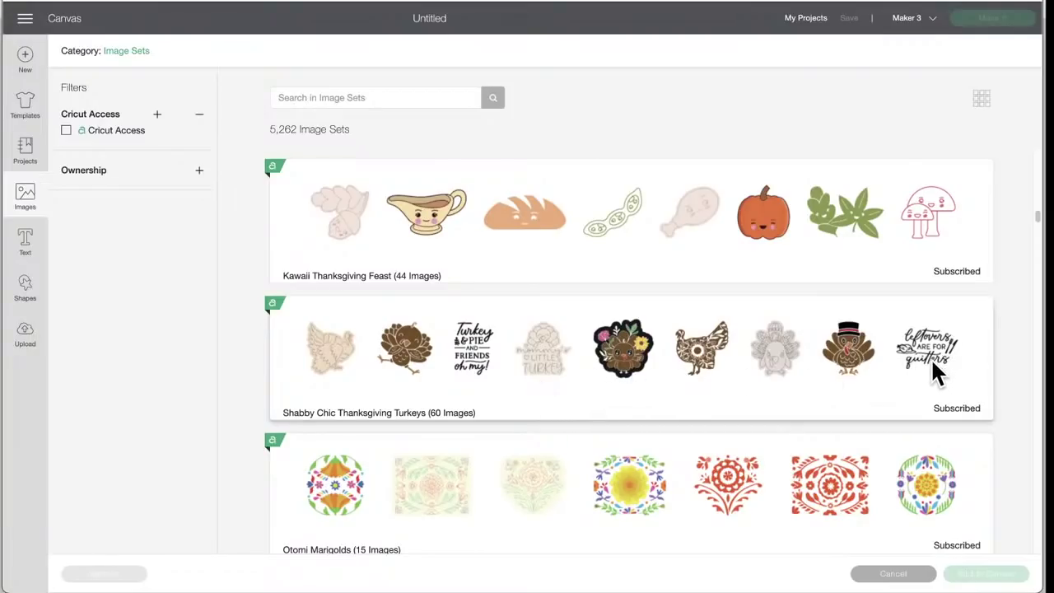
Examine the Otomi Marigolds, Thanksgiving Pie Banner Pennants and Mid Century Modern Werewolf Designs image sets.
{"action": "scroll", "coordinate": [657, 394], "scroll_direction": "down", "scroll_amount": 5}
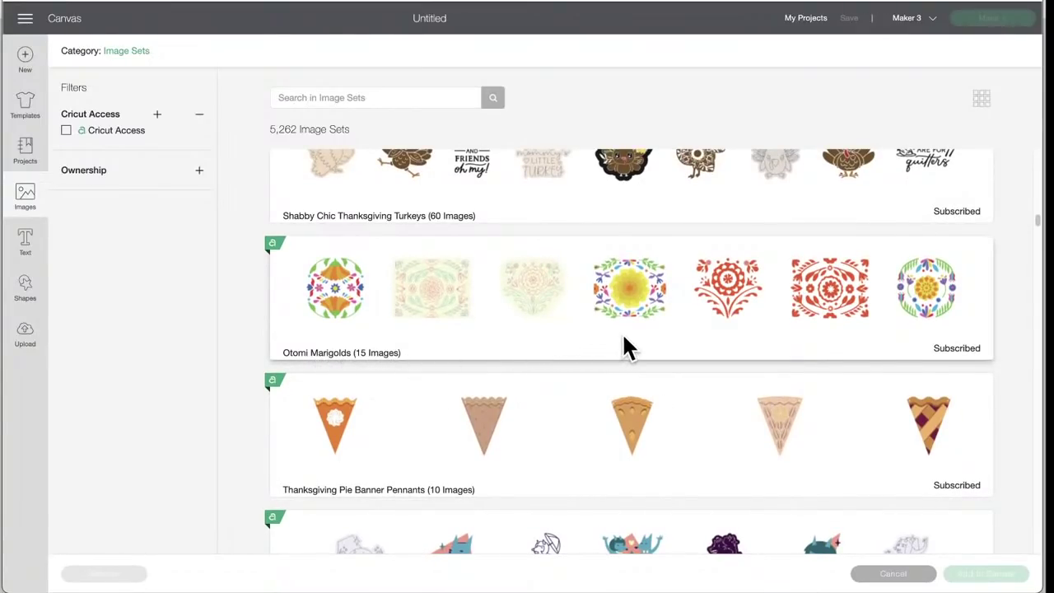
{"action": "scroll", "coordinate": [623, 338], "scroll_direction": "down", "scroll_amount": 2}
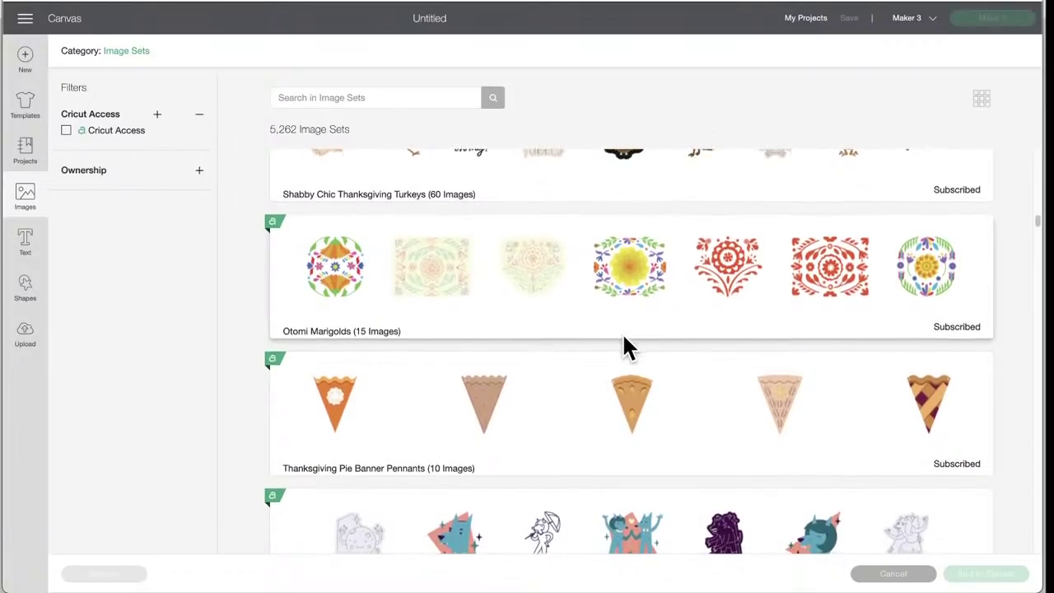
{"action": "scroll", "coordinate": [623, 346], "scroll_direction": "down", "scroll_amount": 1}
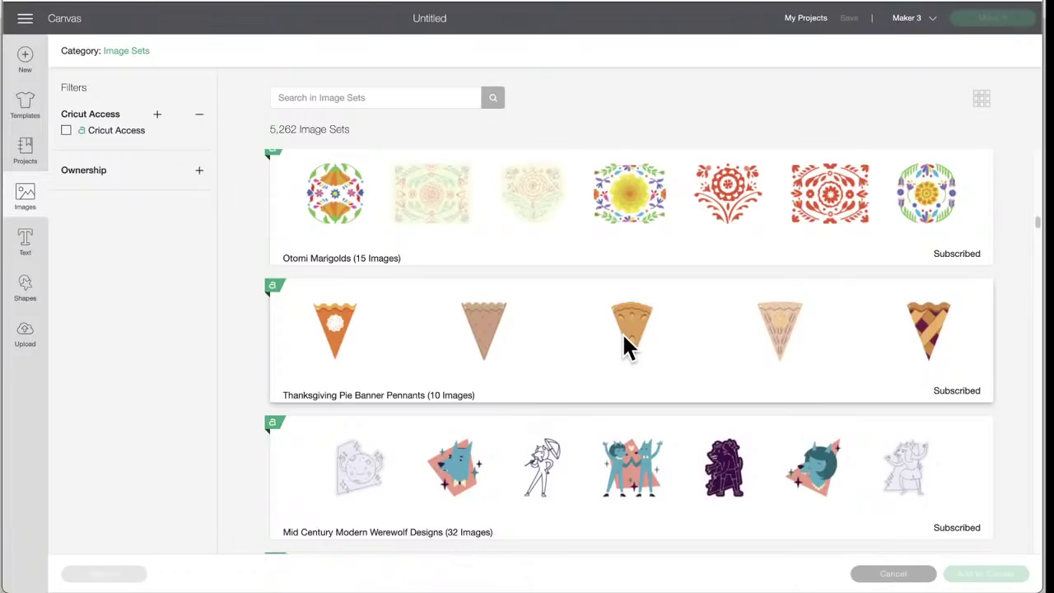
{"action": "scroll", "coordinate": [623, 336], "scroll_direction": "down", "scroll_amount": 2}
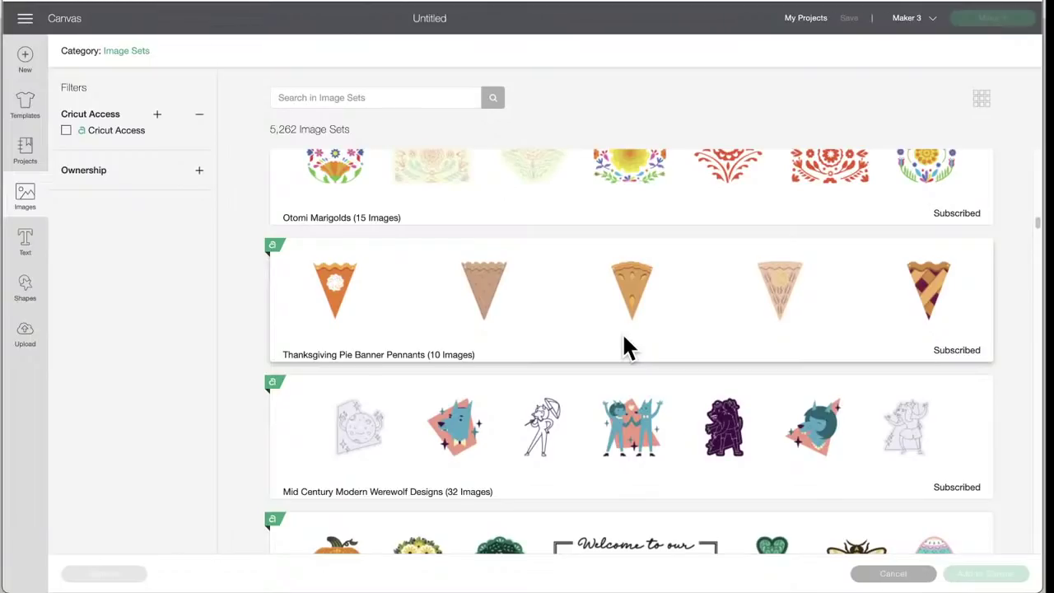
{"action": "scroll", "coordinate": [623, 336], "scroll_direction": "down", "scroll_amount": 1}
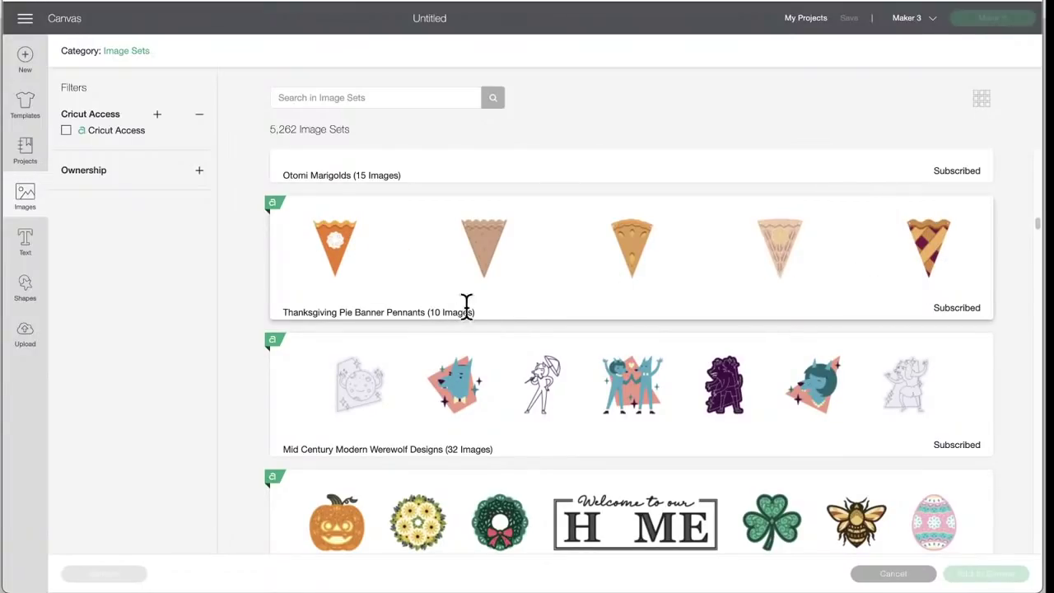
{"action": "scroll", "coordinate": [552, 369], "scroll_direction": "down", "scroll_amount": 1}
{"action": "scroll", "coordinate": [554, 375], "scroll_direction": "down", "scroll_amount": 1}
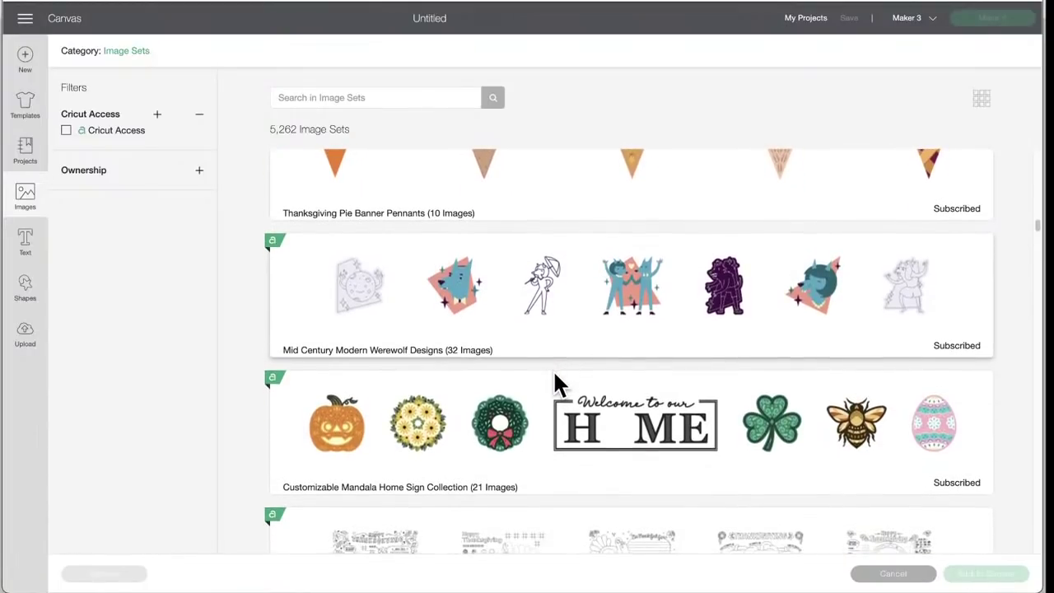
{"action": "scroll", "coordinate": [554, 380], "scroll_direction": "down", "scroll_amount": 1}
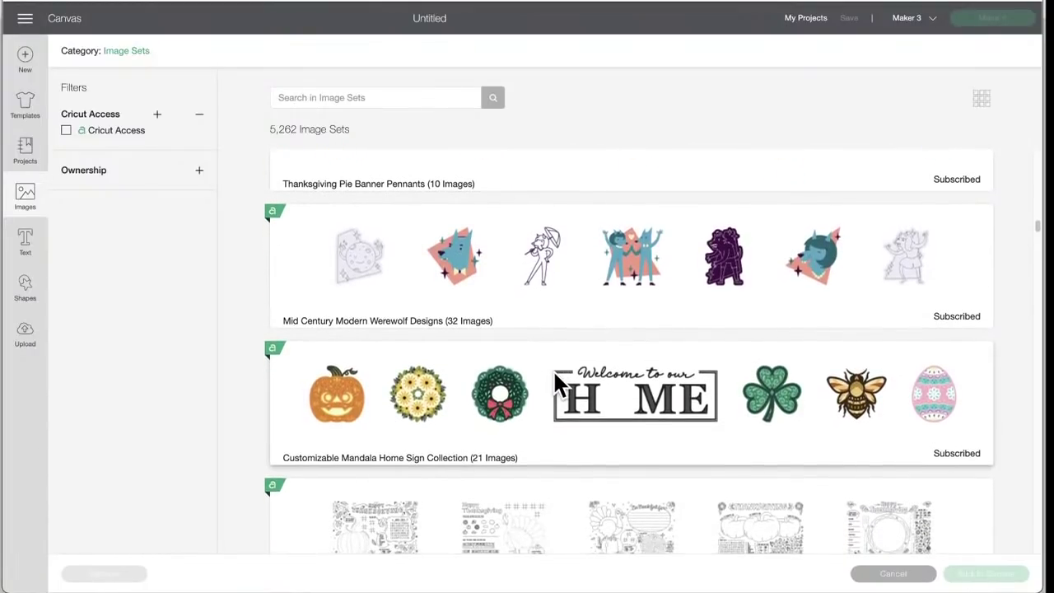
{"action": "scroll", "coordinate": [552, 369], "scroll_direction": "up", "scroll_amount": 3}
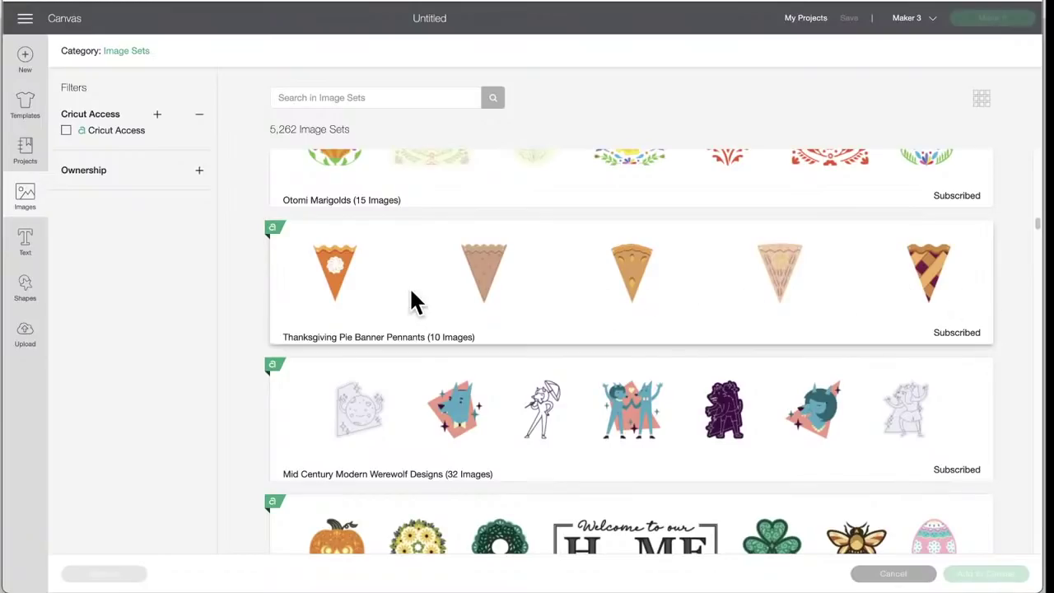
{"action": "scroll", "coordinate": [414, 302], "scroll_direction": "down", "scroll_amount": 2}
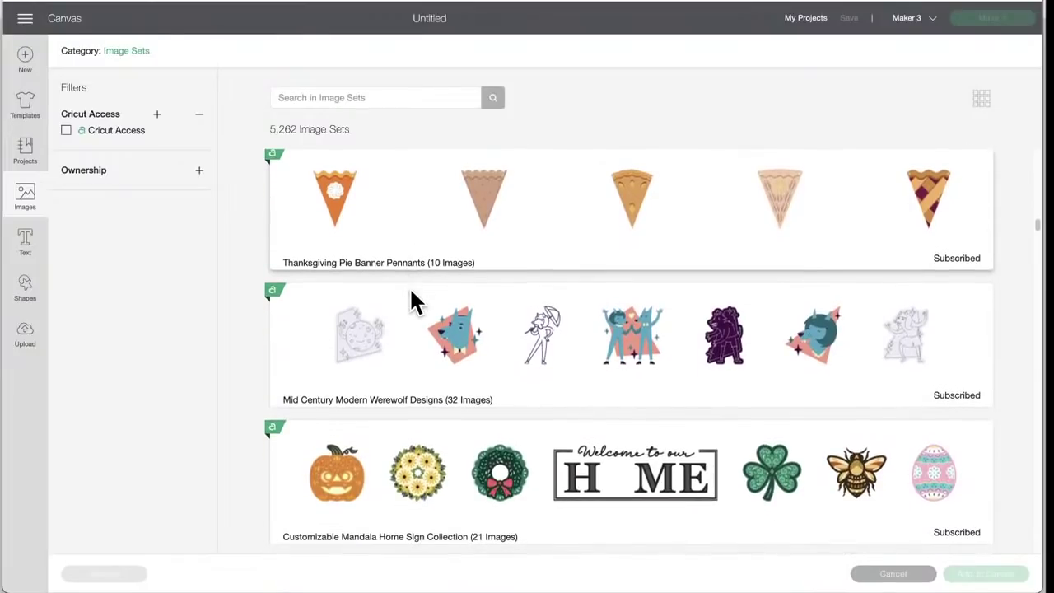
{"action": "scroll", "coordinate": [411, 298], "scroll_direction": "down", "scroll_amount": 1}
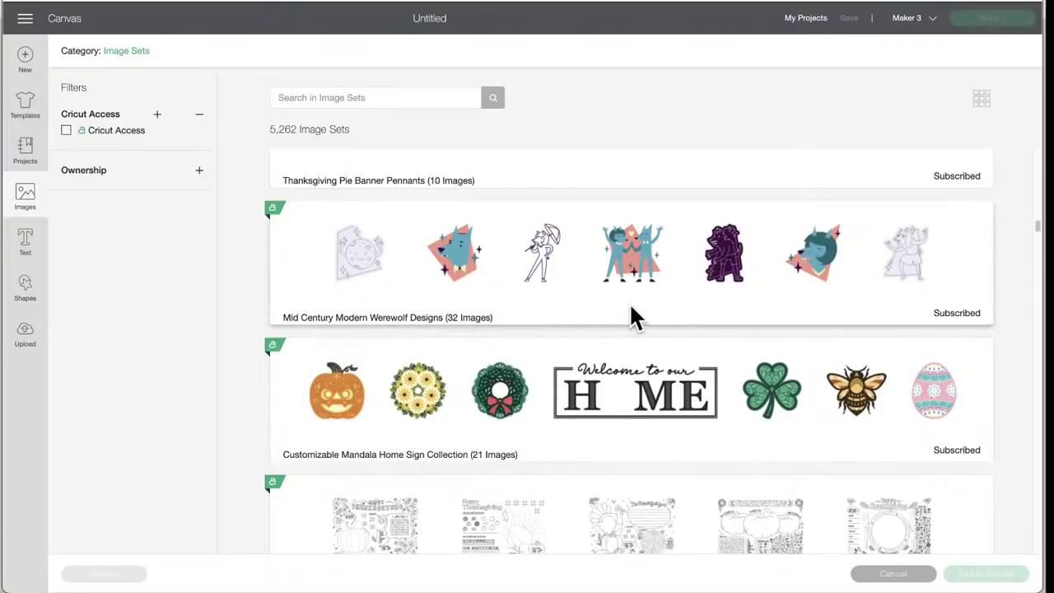
Look over the image sets from Customizable Mandala Home Sign Collection and Drawn Thanksgiving Activity Placemats to Happy Friendsgiving and Halloween - Horror Signs.
{"action": "scroll", "coordinate": [630, 308], "scroll_direction": "down", "scroll_amount": 3}
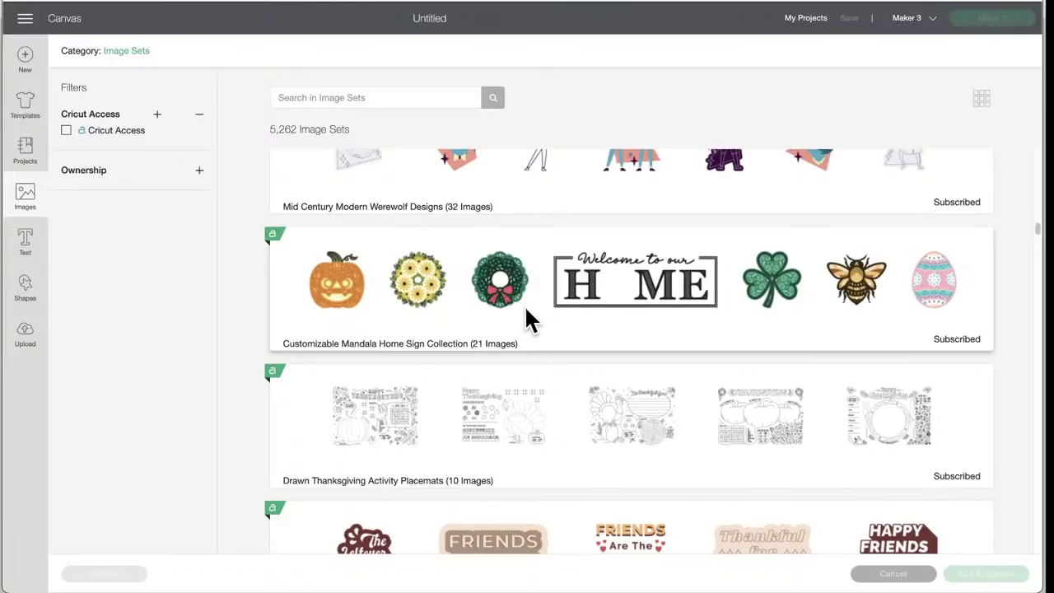
{"action": "scroll", "coordinate": [568, 436], "scroll_direction": "down", "scroll_amount": 3}
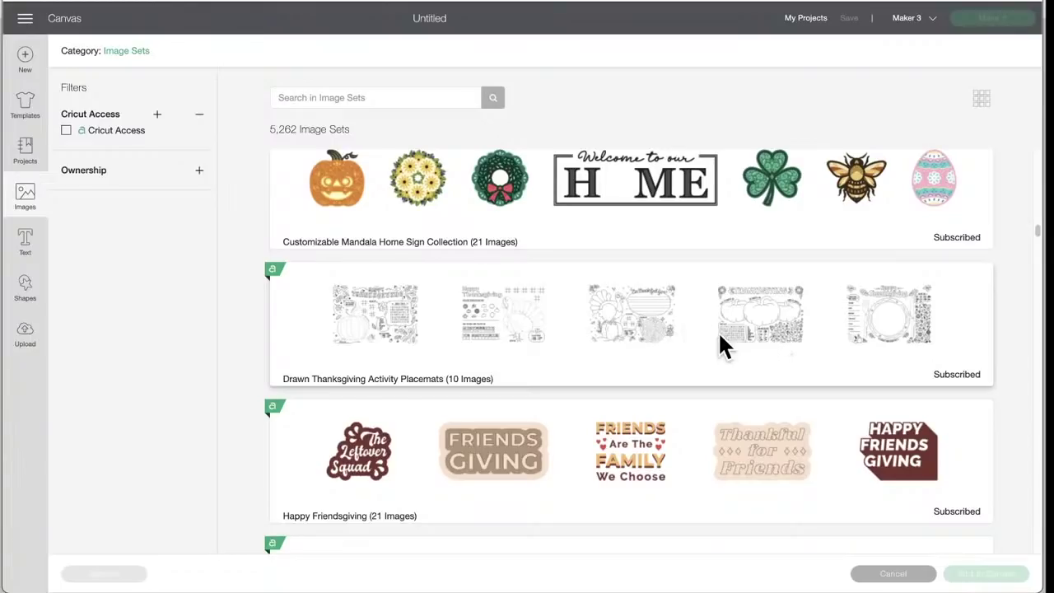
{"action": "scroll", "coordinate": [623, 350], "scroll_direction": "down", "scroll_amount": 3}
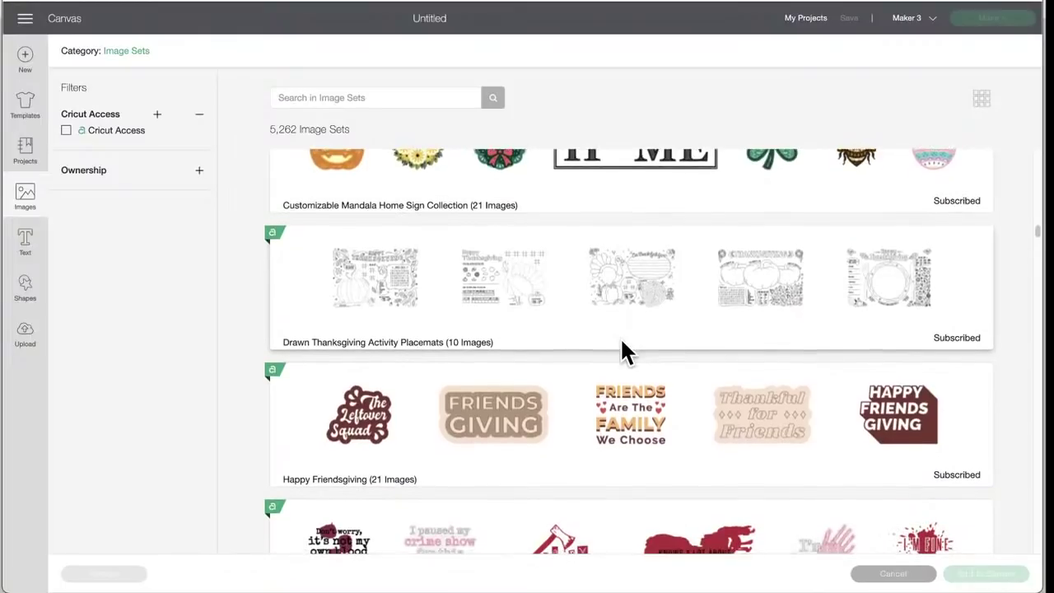
{"action": "scroll", "coordinate": [623, 349], "scroll_direction": "down", "scroll_amount": 1}
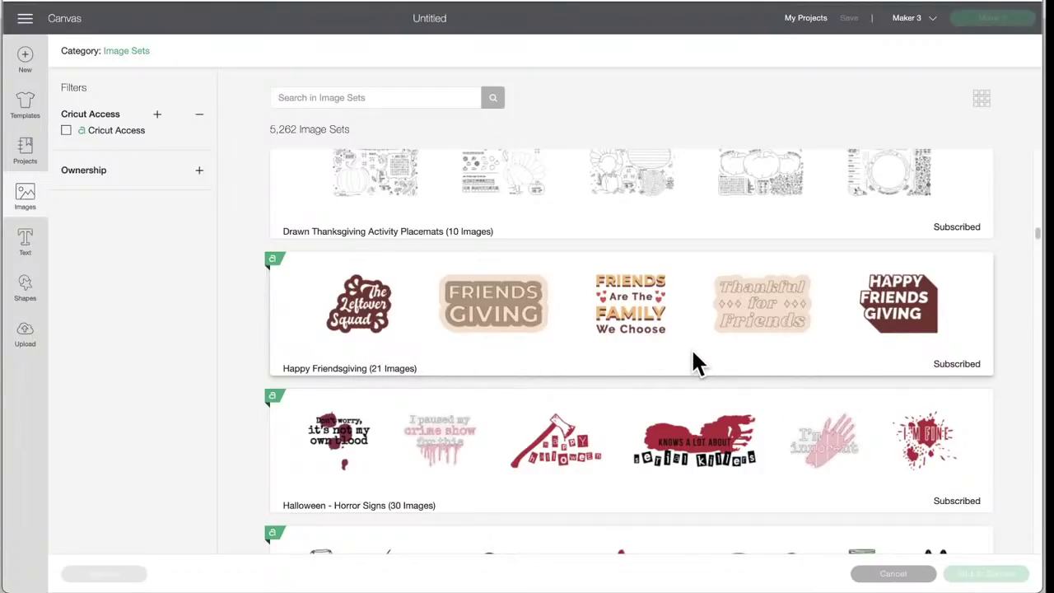
{"action": "scroll", "coordinate": [694, 359], "scroll_direction": "down", "scroll_amount": 2}
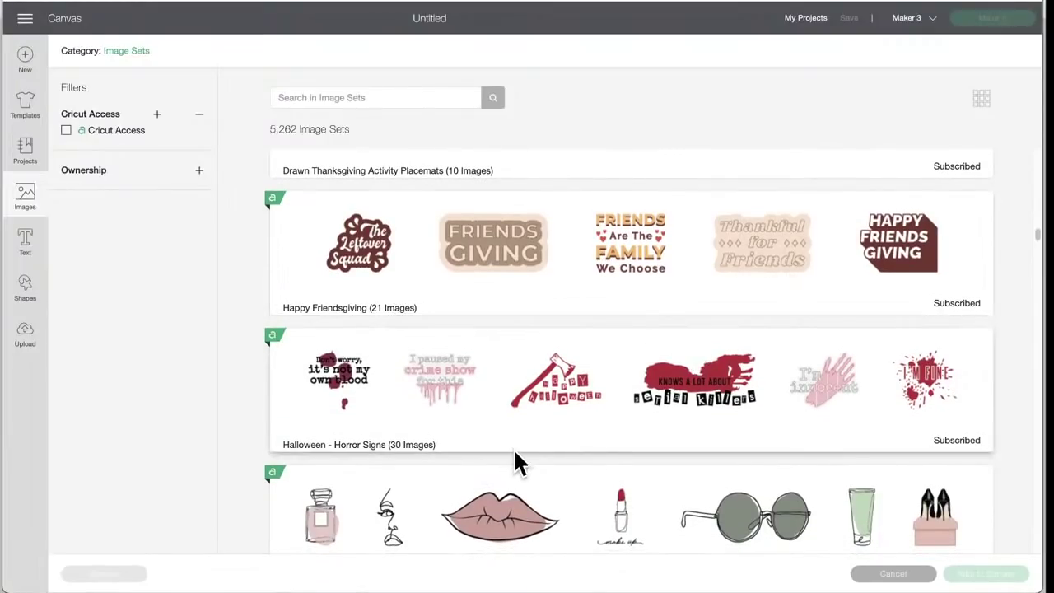
{"action": "scroll", "coordinate": [514, 452], "scroll_direction": "down", "scroll_amount": 1}
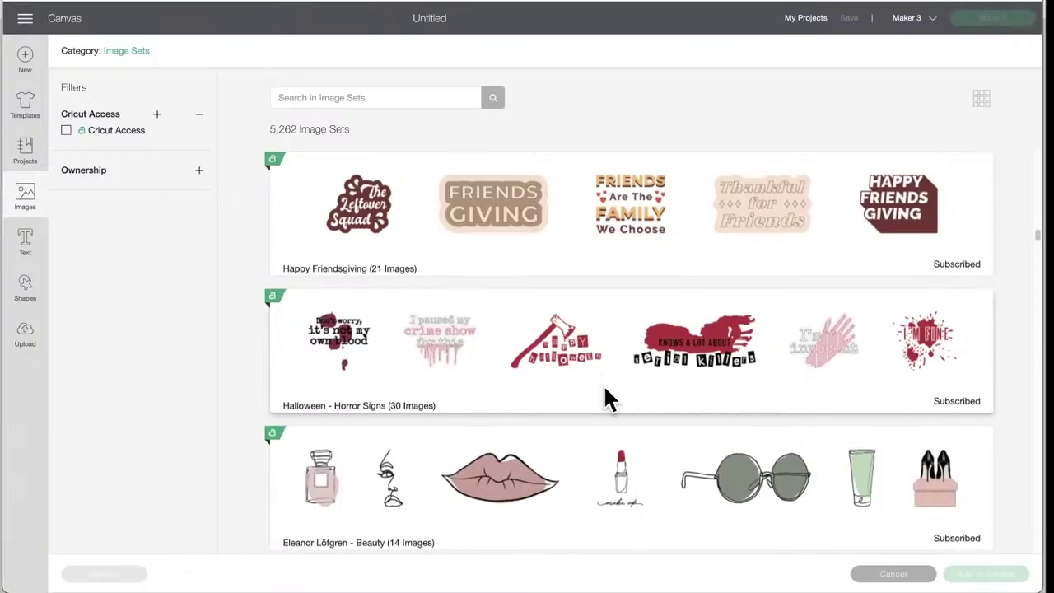
{"action": "scroll", "coordinate": [606, 396], "scroll_direction": "down", "scroll_amount": 1}
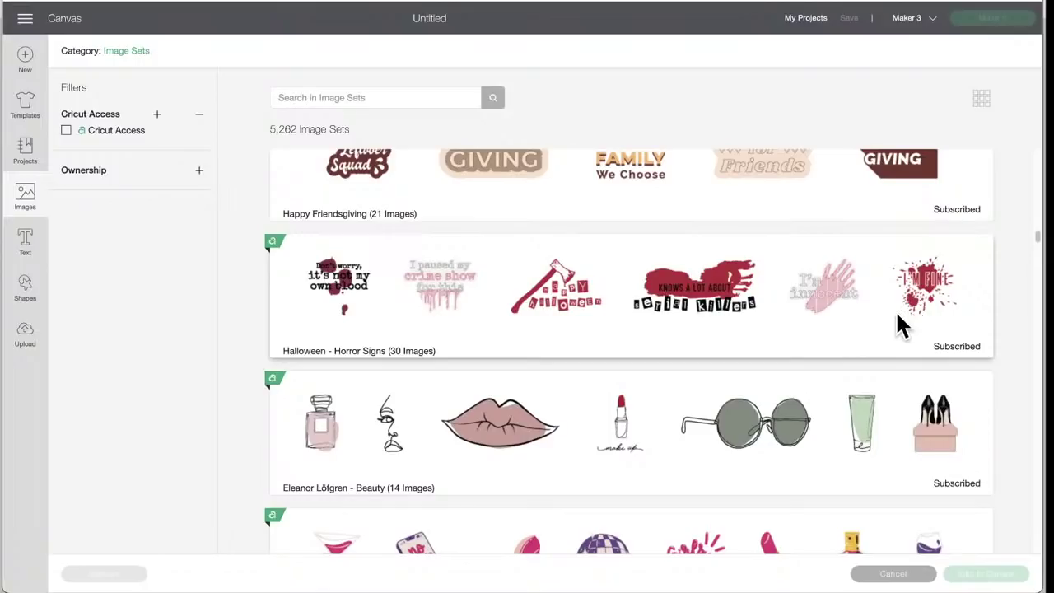
Look through the artist image sets Beauty, Girls Night Out, God Jul and Letter Blocks, checking their designs and availability labels.
{"action": "scroll", "coordinate": [516, 467], "scroll_direction": "down", "scroll_amount": 2}
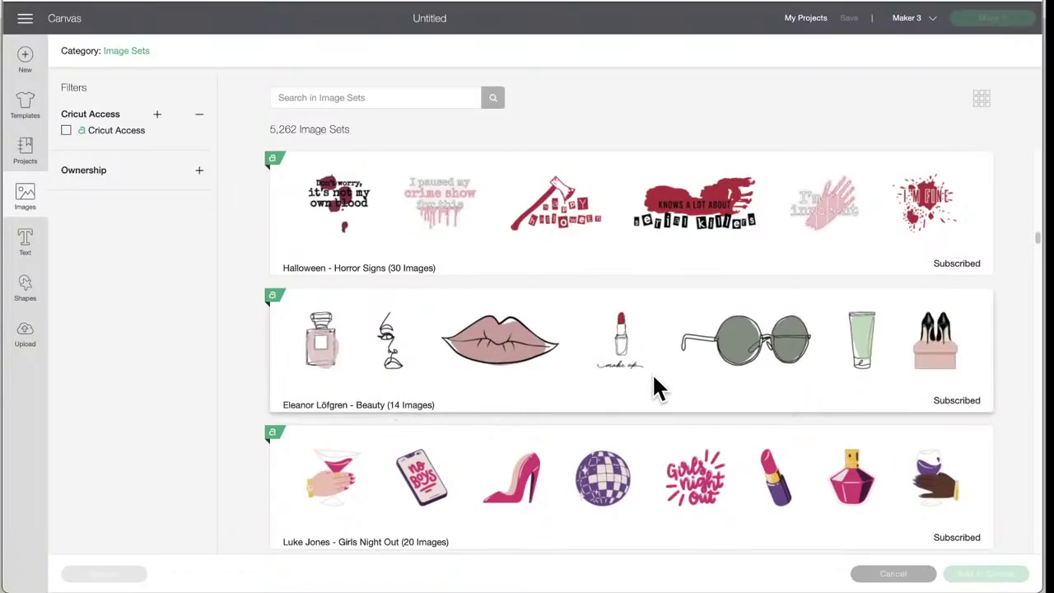
{"action": "scroll", "coordinate": [652, 372], "scroll_direction": "down", "scroll_amount": 2}
{"action": "scroll", "coordinate": [652, 372], "scroll_direction": "down", "scroll_amount": 3}
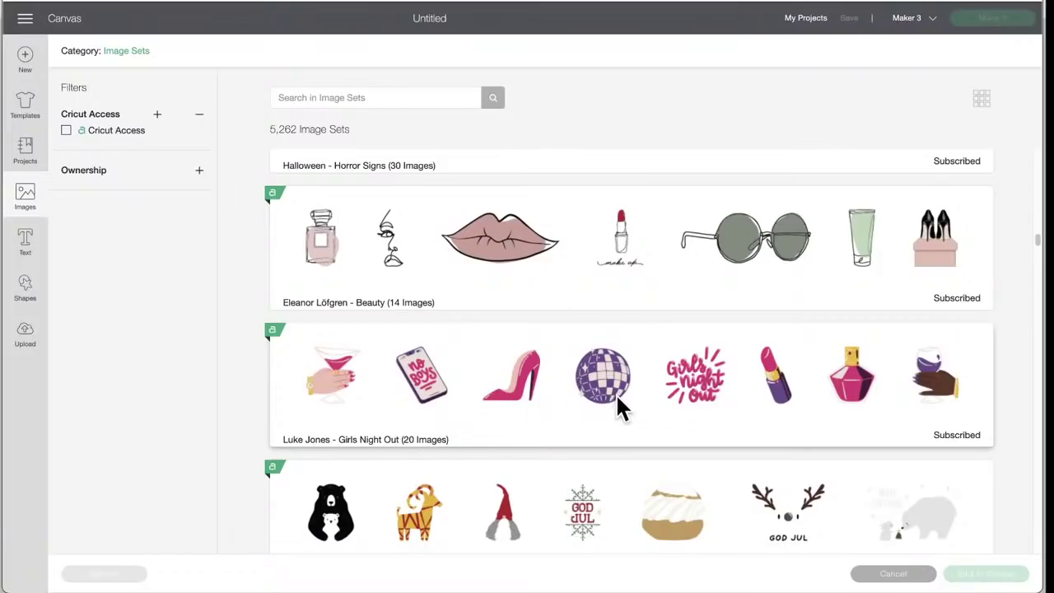
{"action": "scroll", "coordinate": [626, 417], "scroll_direction": "down", "scroll_amount": 2}
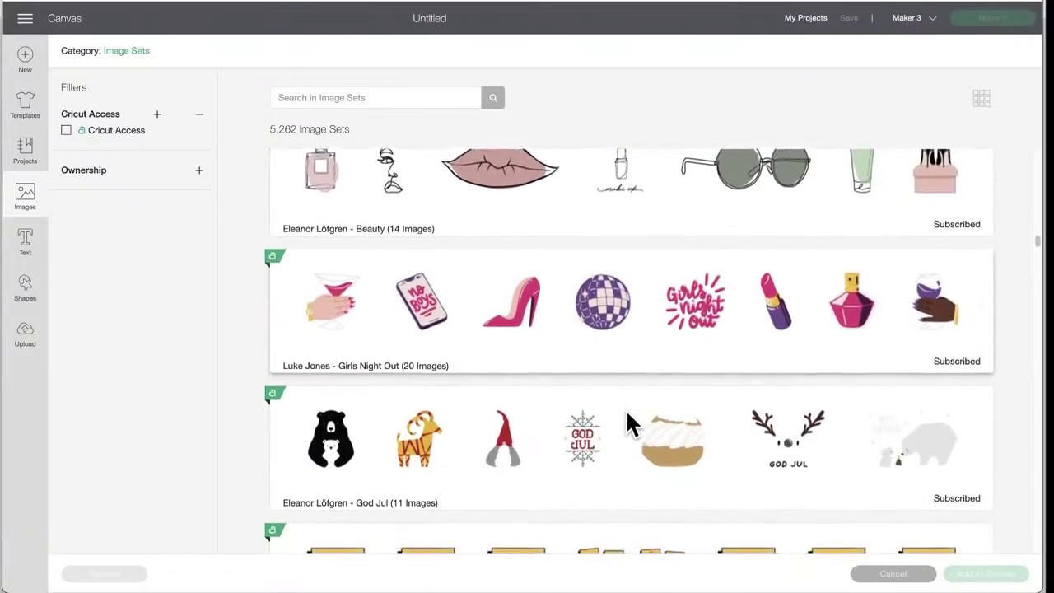
{"action": "scroll", "coordinate": [627, 416], "scroll_direction": "down", "scroll_amount": 2}
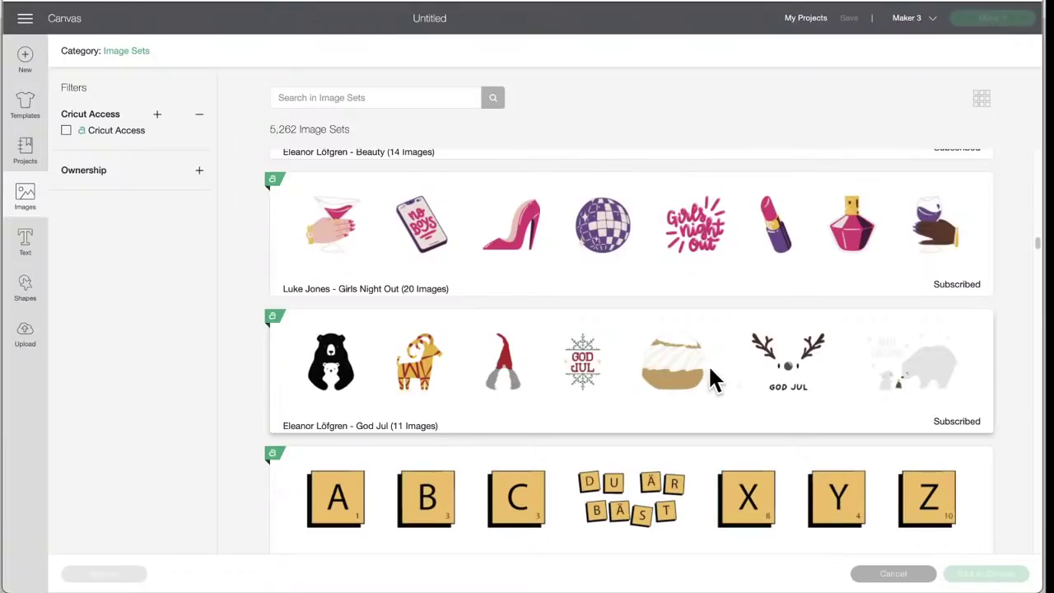
{"action": "scroll", "coordinate": [593, 395], "scroll_direction": "down", "scroll_amount": 3}
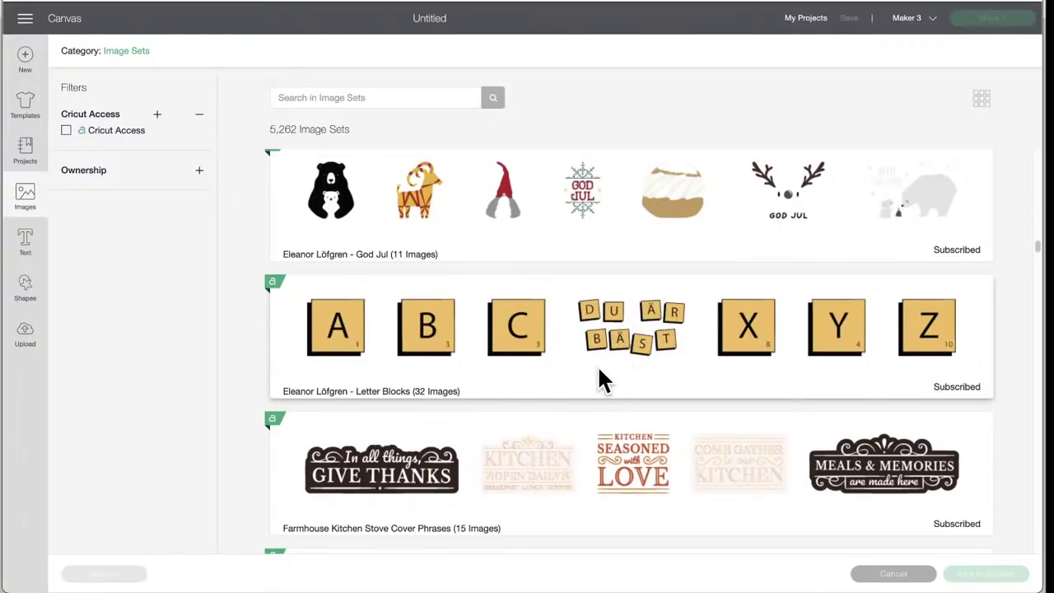
Examine the image sets from Farmhouse Kitchen Stove Cover Phrases and Thanksgiving Harvest Elements to Halloween Mummy & Zombie Signs and Farmhouse Autumn Signs.
{"action": "scroll", "coordinate": [599, 370], "scroll_direction": "down", "scroll_amount": 3}
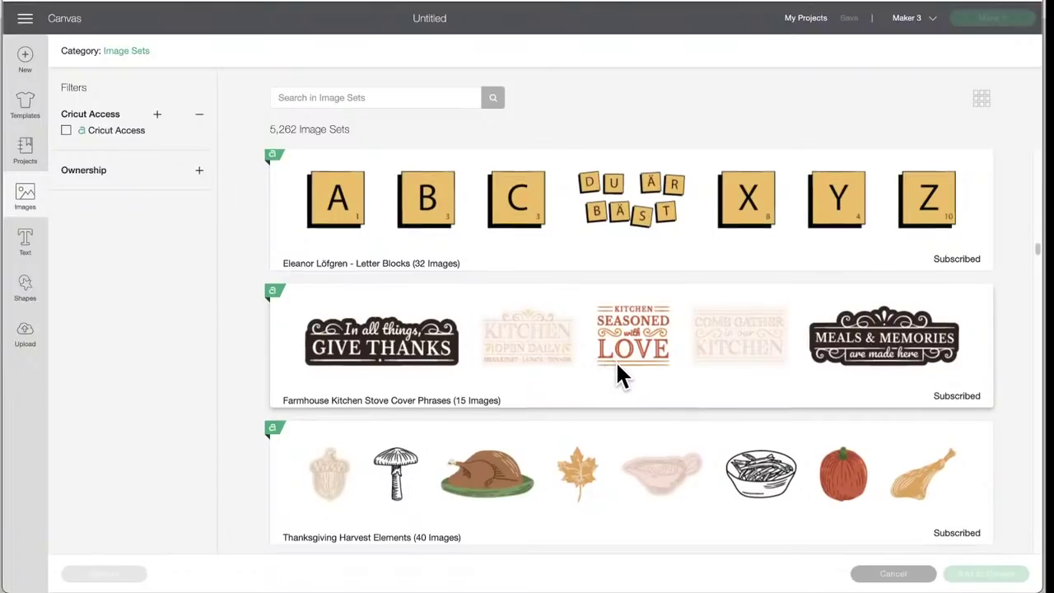
{"action": "scroll", "coordinate": [616, 364], "scroll_direction": "down", "scroll_amount": 3}
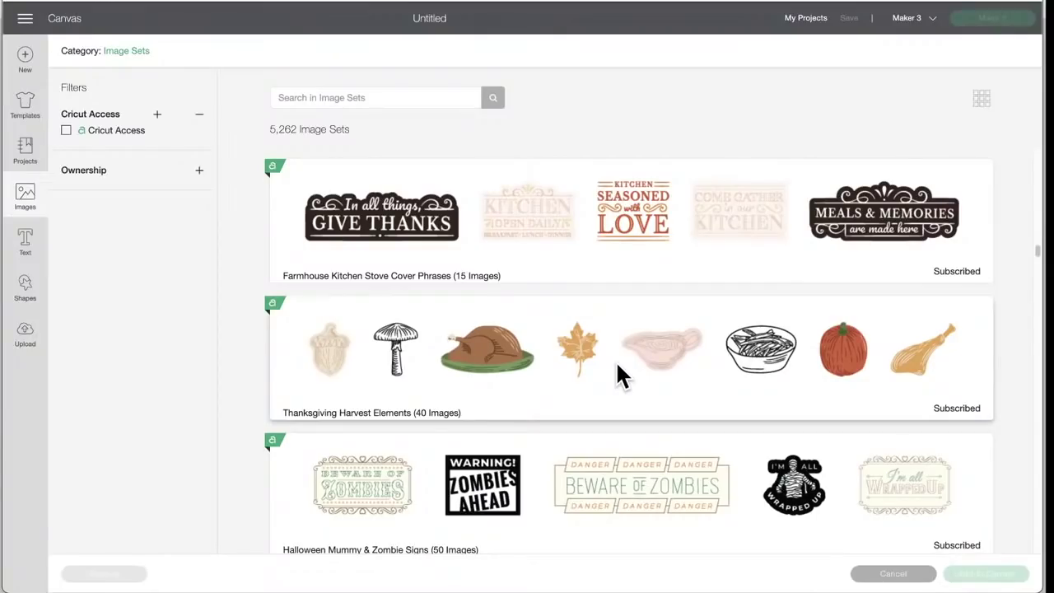
{"action": "scroll", "coordinate": [617, 368], "scroll_direction": "down", "scroll_amount": 1}
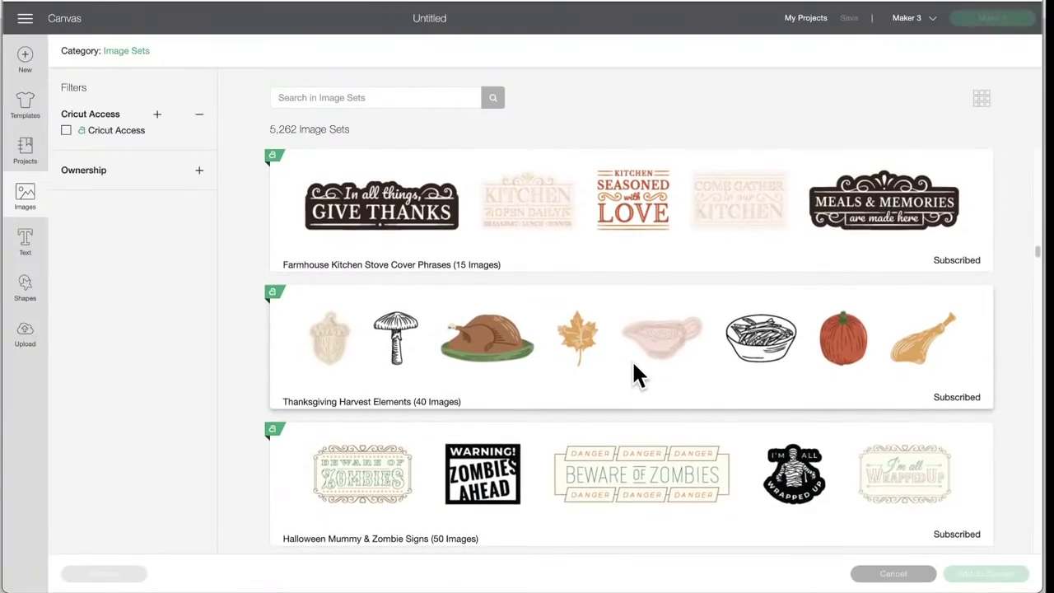
{"action": "scroll", "coordinate": [517, 379], "scroll_direction": "down", "scroll_amount": 2}
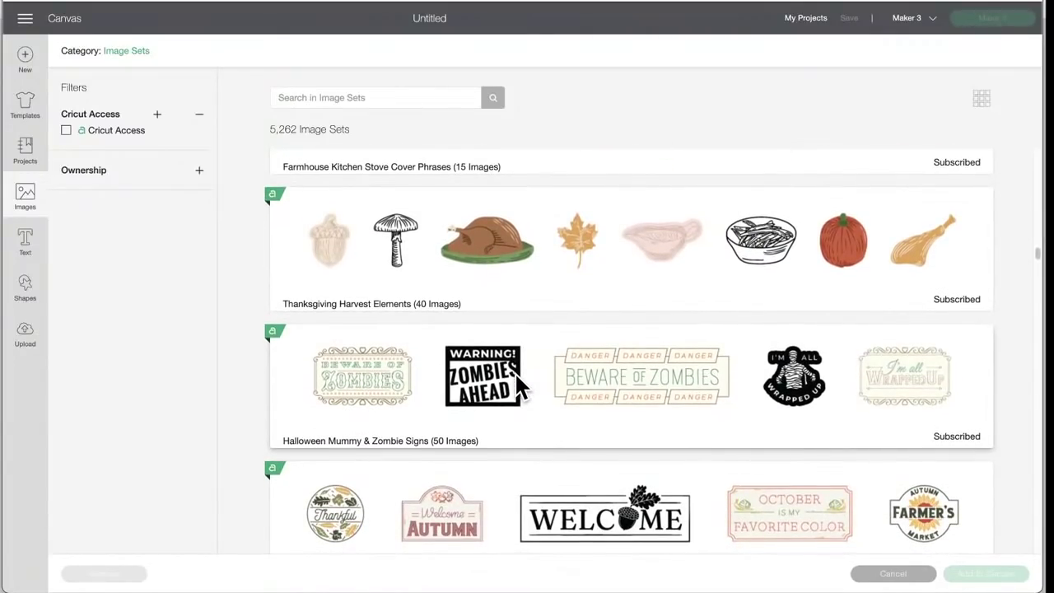
{"action": "scroll", "coordinate": [516, 371], "scroll_direction": "down", "scroll_amount": 1}
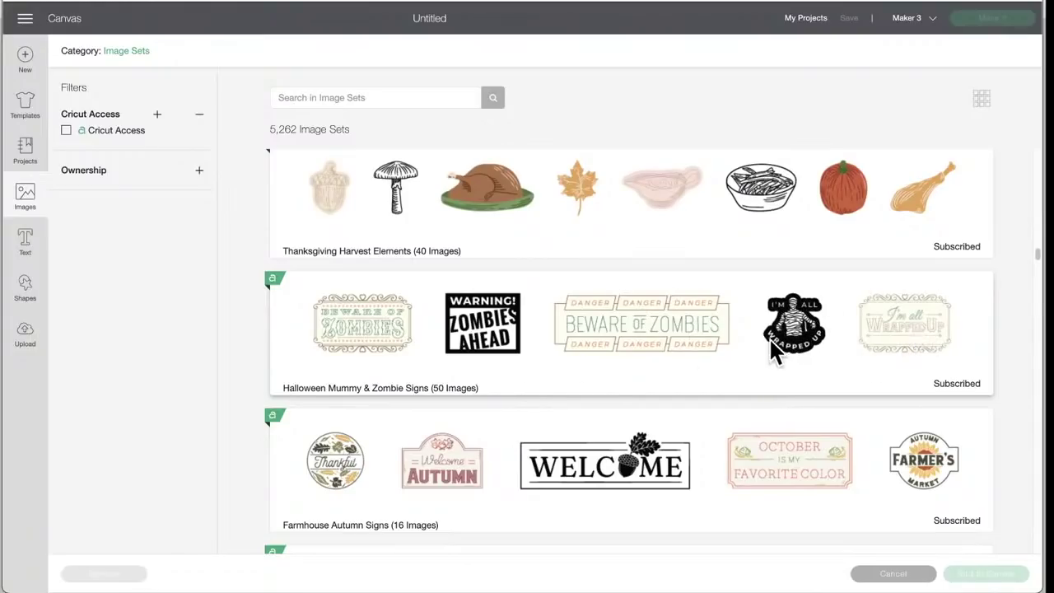
{"action": "scroll", "coordinate": [649, 360], "scroll_direction": "down", "scroll_amount": 3}
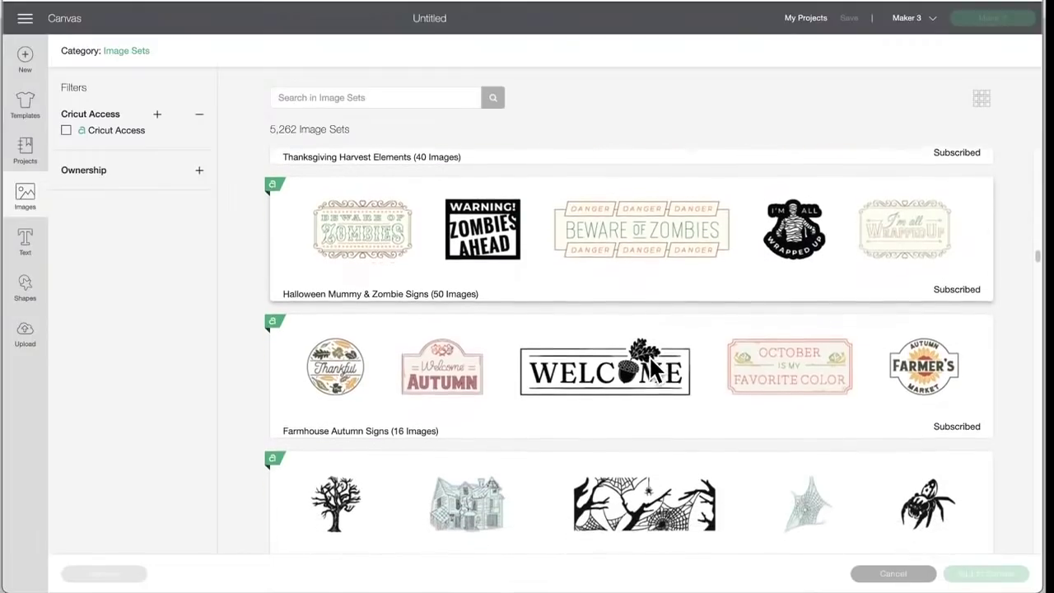
{"action": "scroll", "coordinate": [650, 360], "scroll_direction": "down", "scroll_amount": 1}
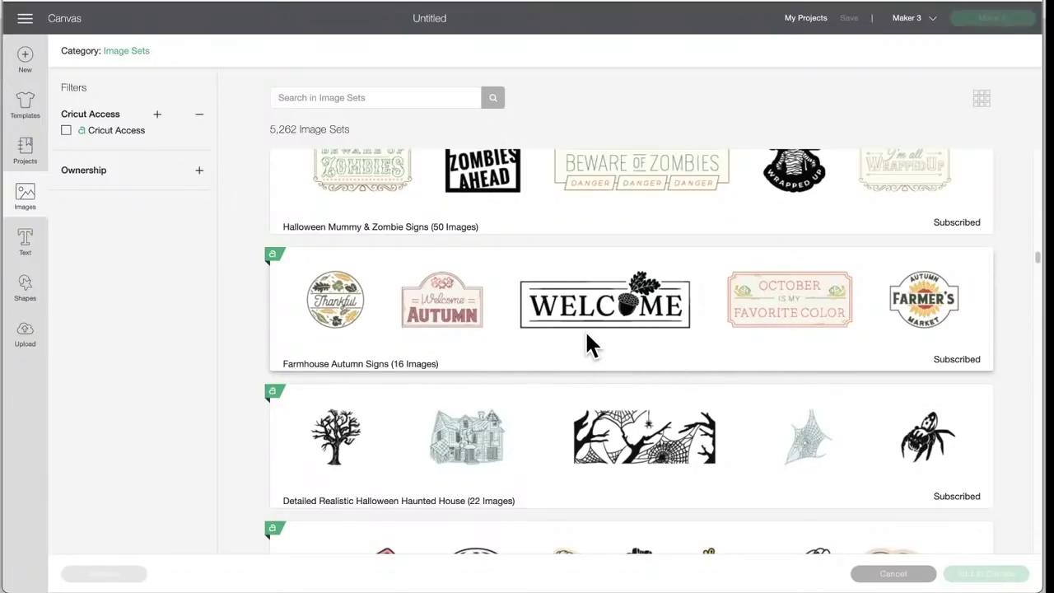
Look over the Detailed Realistic Halloween Haunted House, Linocut Delicious Meals, Halloween Devil Signs and Peru Icons image sets.
{"action": "scroll", "coordinate": [586, 333], "scroll_direction": "down", "scroll_amount": 3}
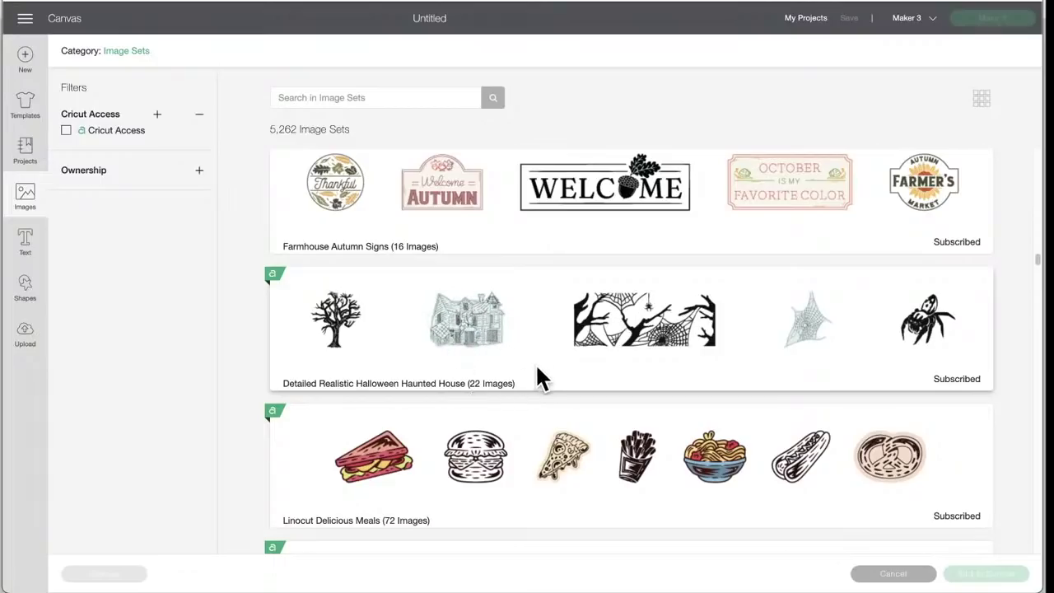
{"action": "scroll", "coordinate": [542, 361], "scroll_direction": "down", "scroll_amount": 2}
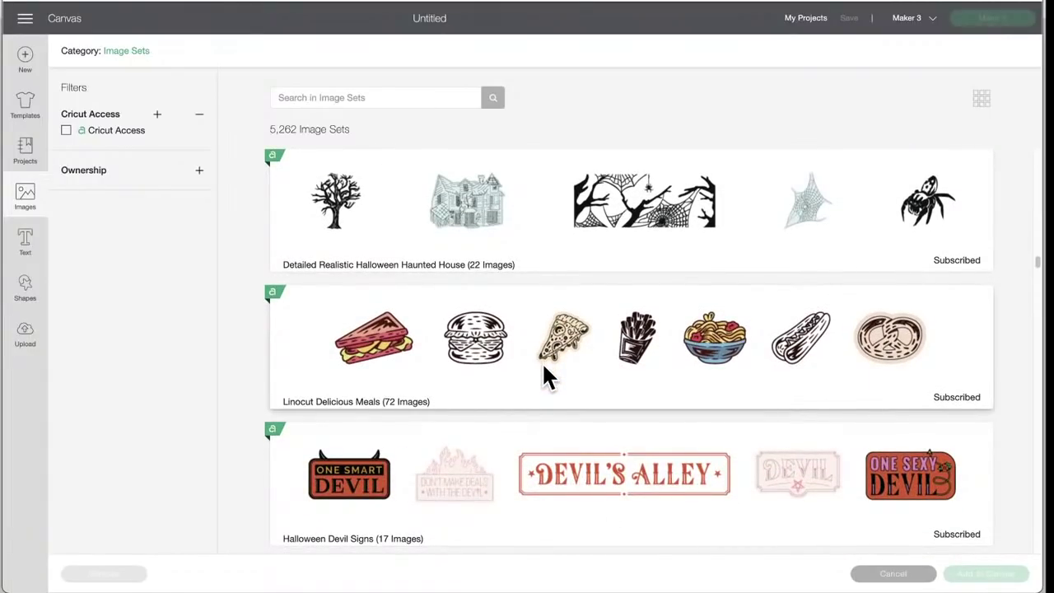
{"action": "scroll", "coordinate": [543, 367], "scroll_direction": "down", "scroll_amount": 1}
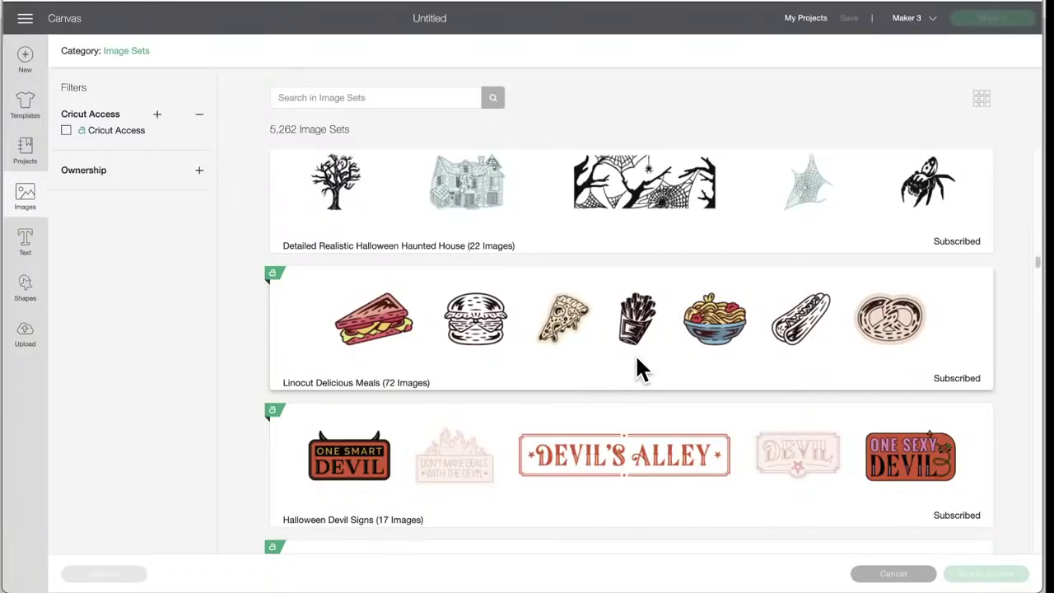
{"action": "scroll", "coordinate": [636, 359], "scroll_direction": "down", "scroll_amount": 4}
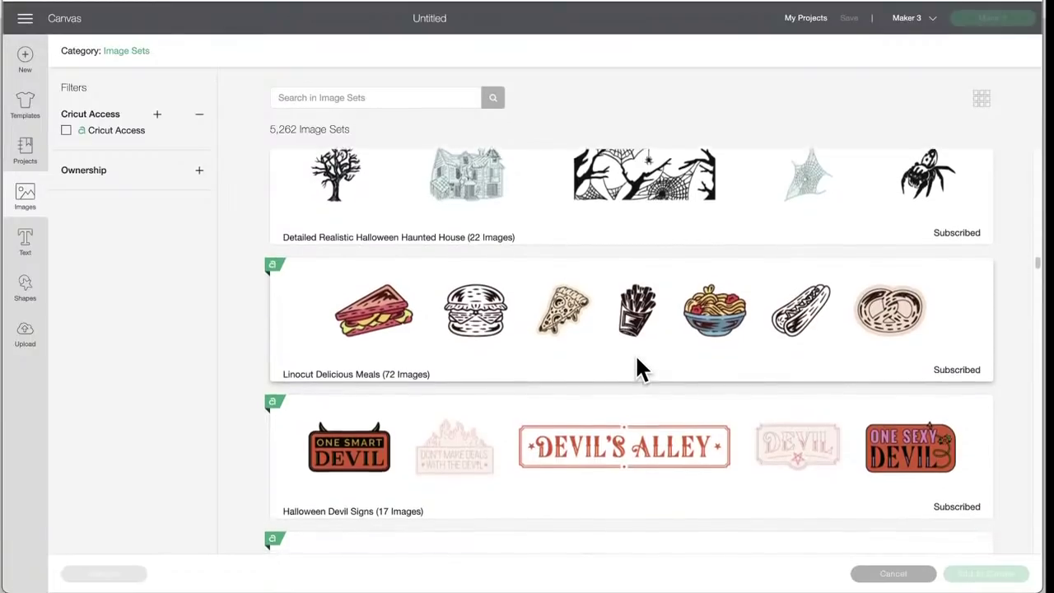
{"action": "scroll", "coordinate": [636, 360], "scroll_direction": "down", "scroll_amount": 3}
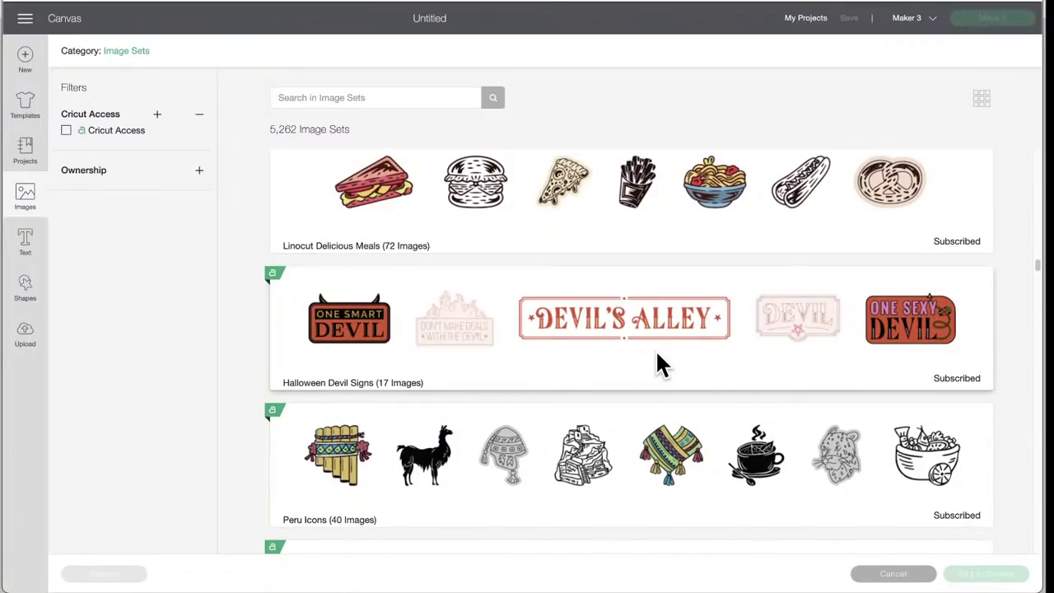
{"action": "scroll", "coordinate": [657, 355], "scroll_direction": "down", "scroll_amount": 2}
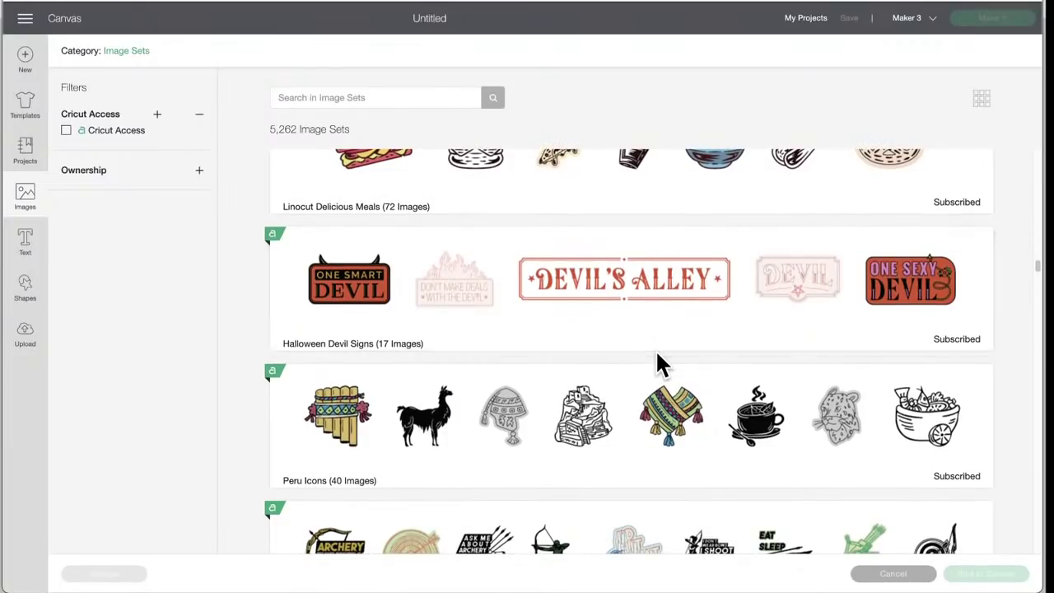
Examine the Peru Icons, Archery T-Shirt Designs and Thanksgiving lettering image sets, checking their designs and availability labels.
{"action": "scroll", "coordinate": [656, 355], "scroll_direction": "down", "scroll_amount": 4}
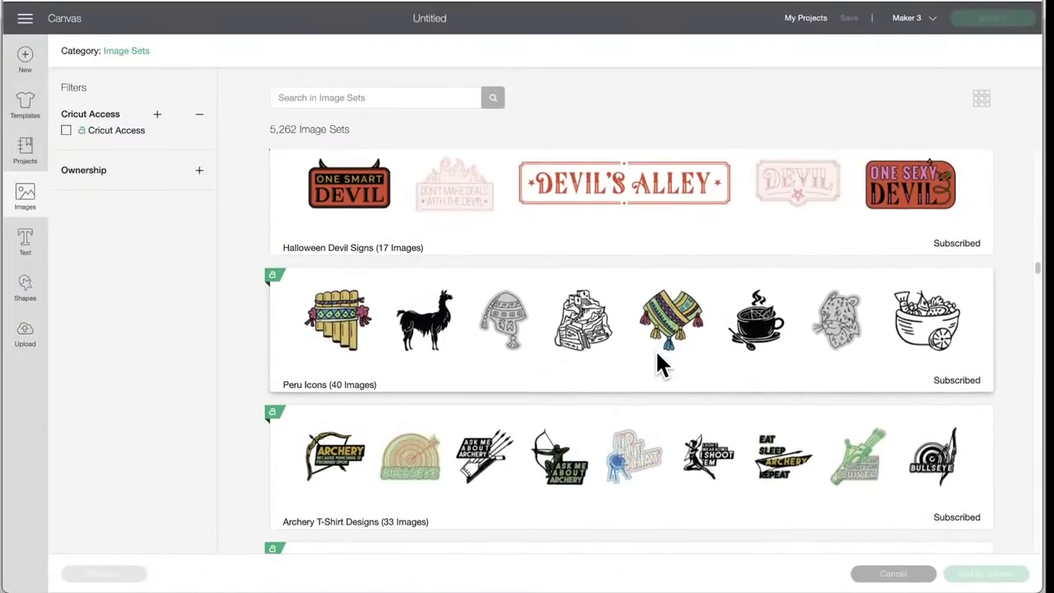
{"action": "scroll", "coordinate": [656, 359], "scroll_direction": "down", "scroll_amount": 1}
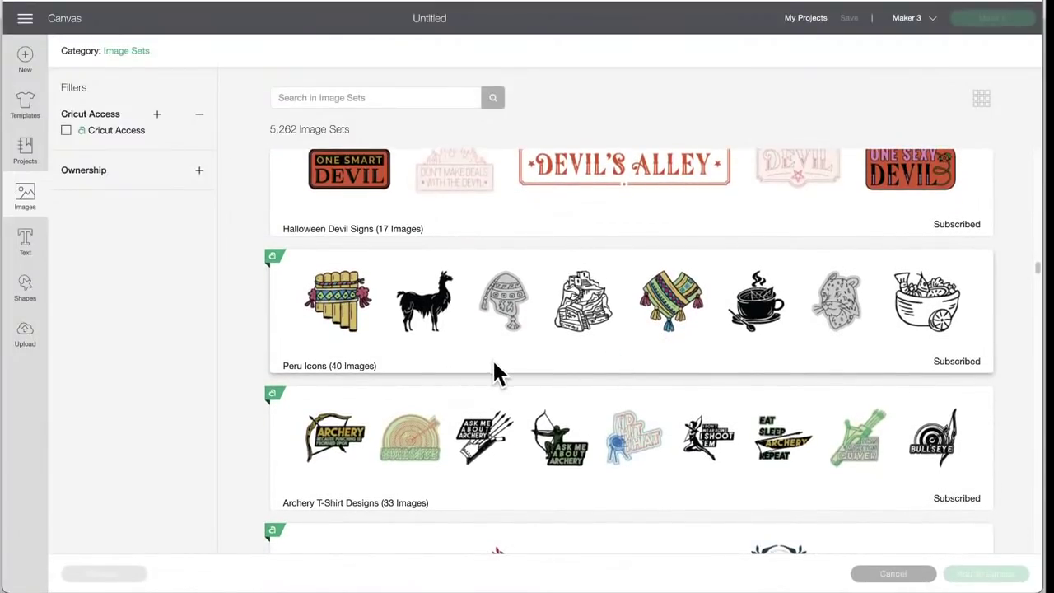
{"action": "scroll", "coordinate": [580, 357], "scroll_direction": "down", "scroll_amount": 4}
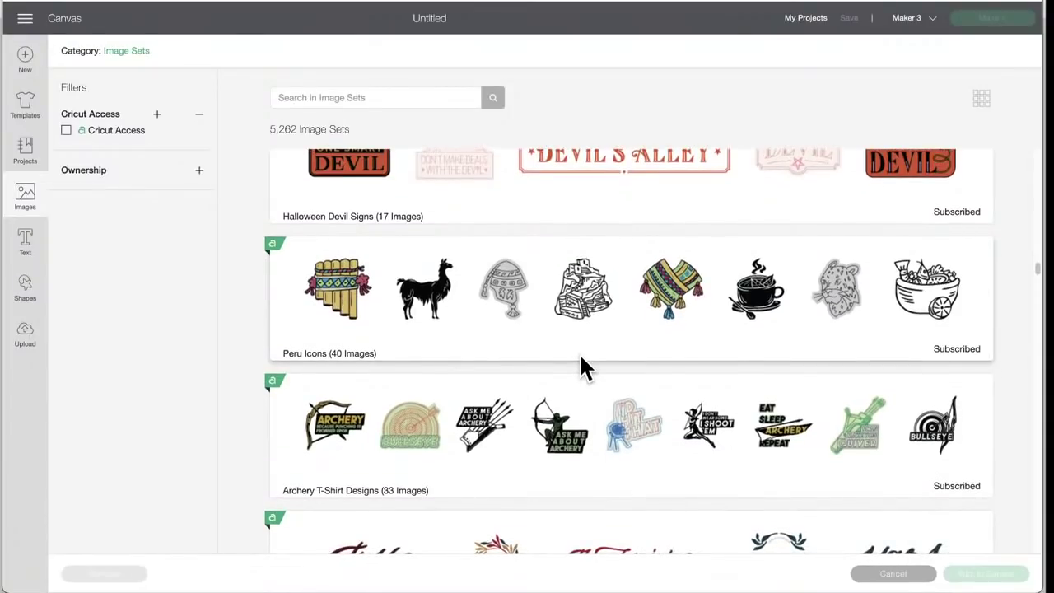
{"action": "scroll", "coordinate": [580, 357], "scroll_direction": "down", "scroll_amount": 2}
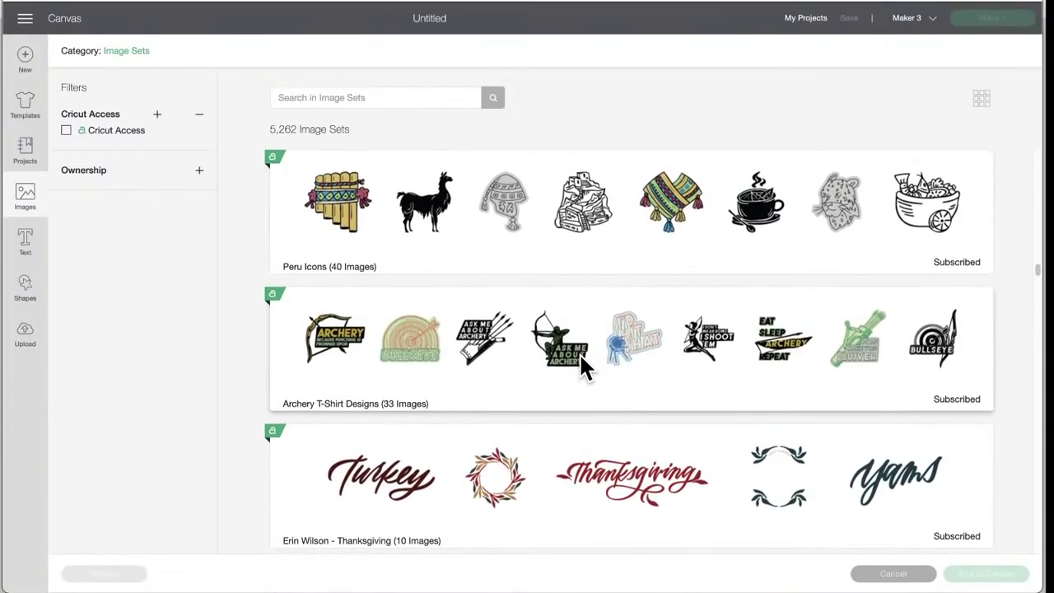
{"action": "scroll", "coordinate": [580, 359], "scroll_direction": "down", "scroll_amount": 3}
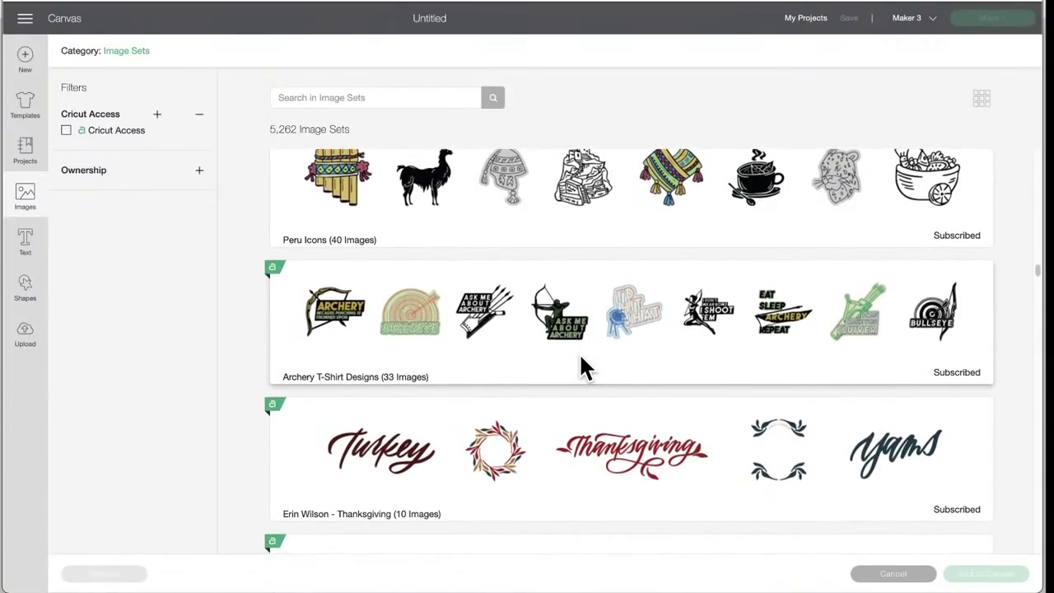
{"action": "scroll", "coordinate": [580, 357], "scroll_direction": "down", "scroll_amount": 1}
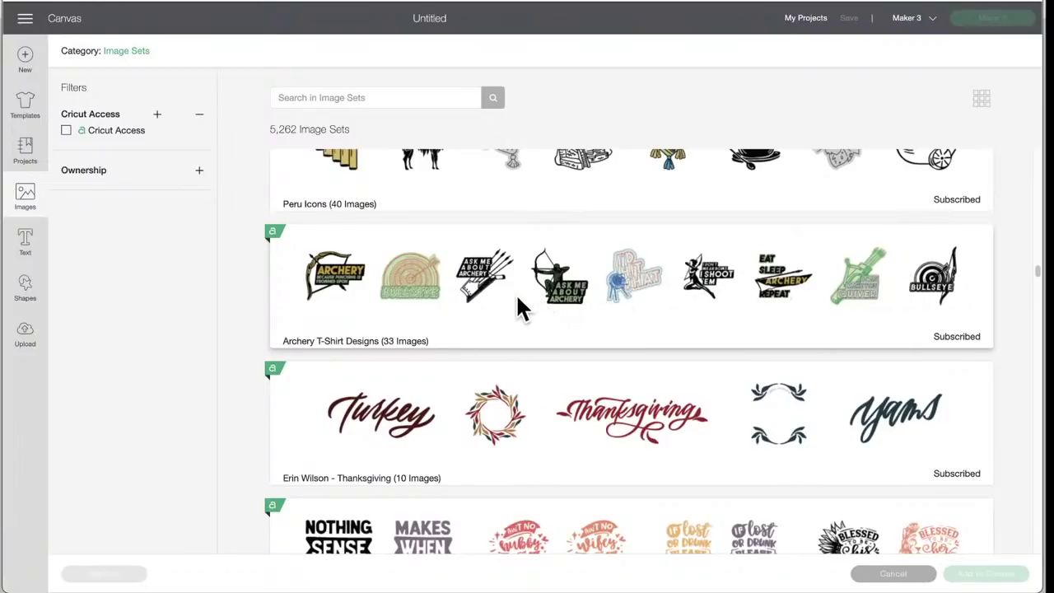
{"action": "scroll", "coordinate": [529, 387], "scroll_direction": "down", "scroll_amount": 1}
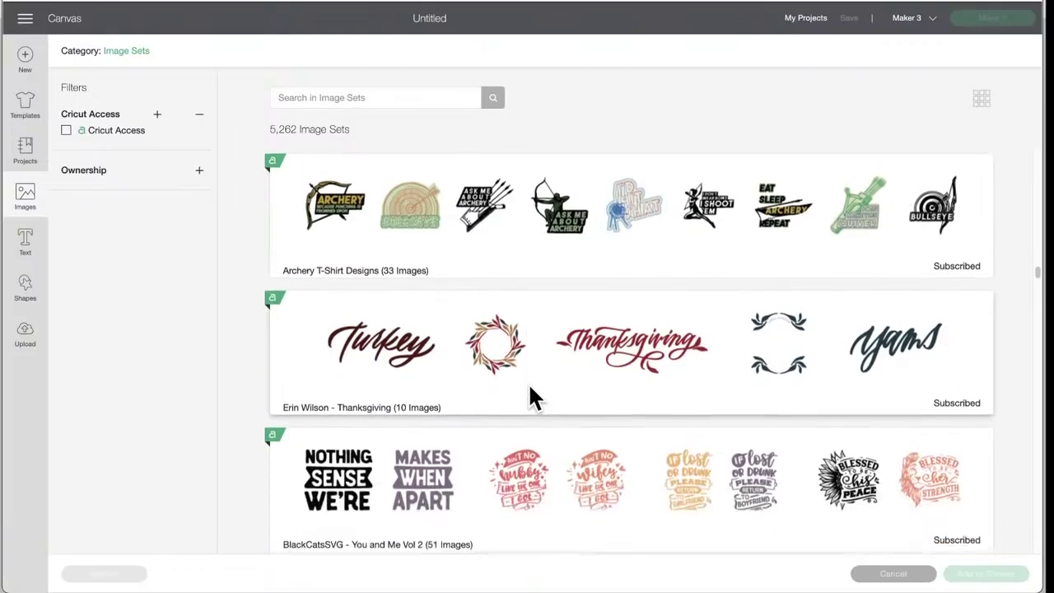
{"action": "scroll", "coordinate": [530, 388], "scroll_direction": "down", "scroll_amount": 1}
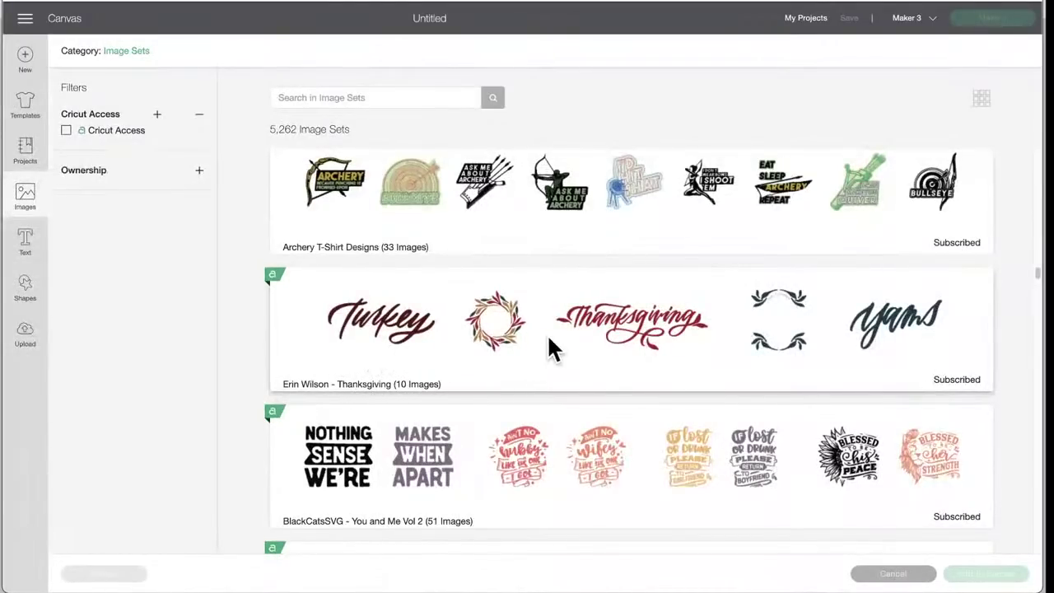
{"action": "scroll", "coordinate": [634, 331], "scroll_direction": "down", "scroll_amount": 1}
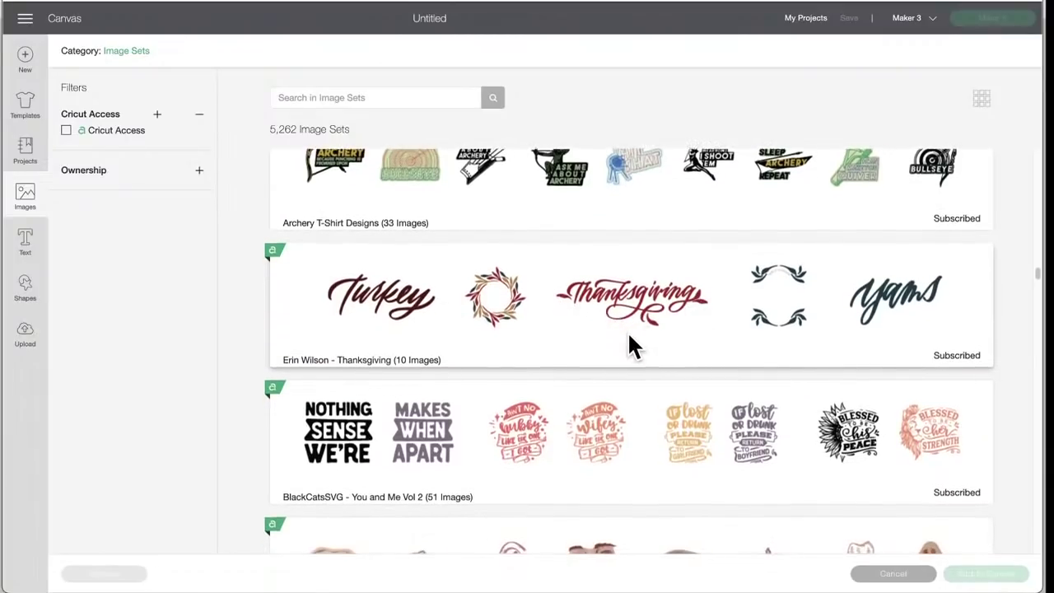
{"action": "scroll", "coordinate": [627, 346], "scroll_direction": "down", "scroll_amount": 1}
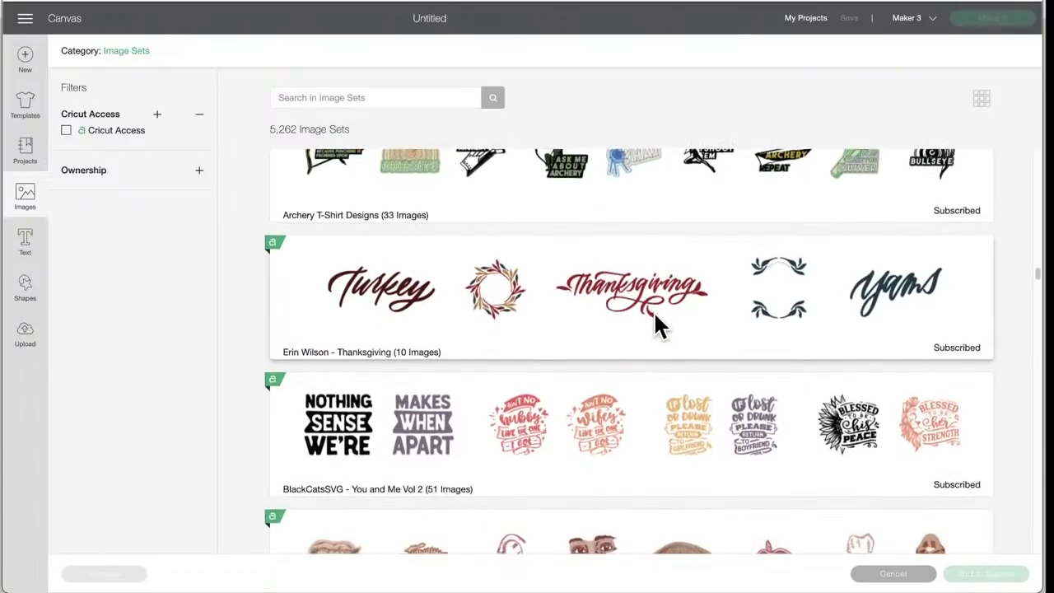
Look over the image sets BlackCatsSVG - You and Me Vol 2, Realistic Face Anatomy, Dia De Los Muertos - Dogs and Portugal Icons.
{"action": "scroll", "coordinate": [655, 321], "scroll_direction": "down", "scroll_amount": 3}
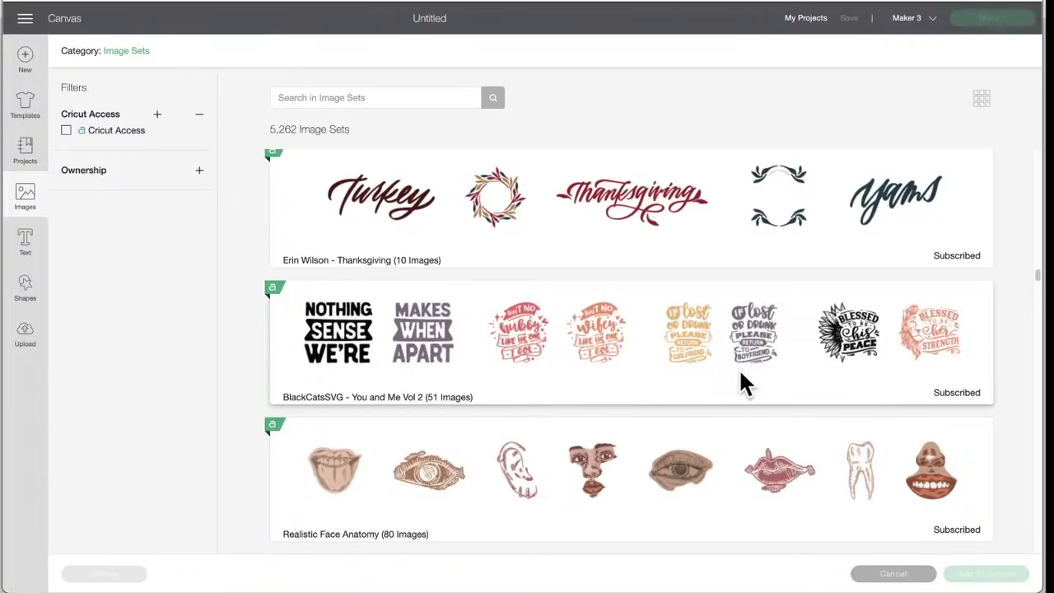
{"action": "scroll", "coordinate": [737, 381], "scroll_direction": "down", "scroll_amount": 3}
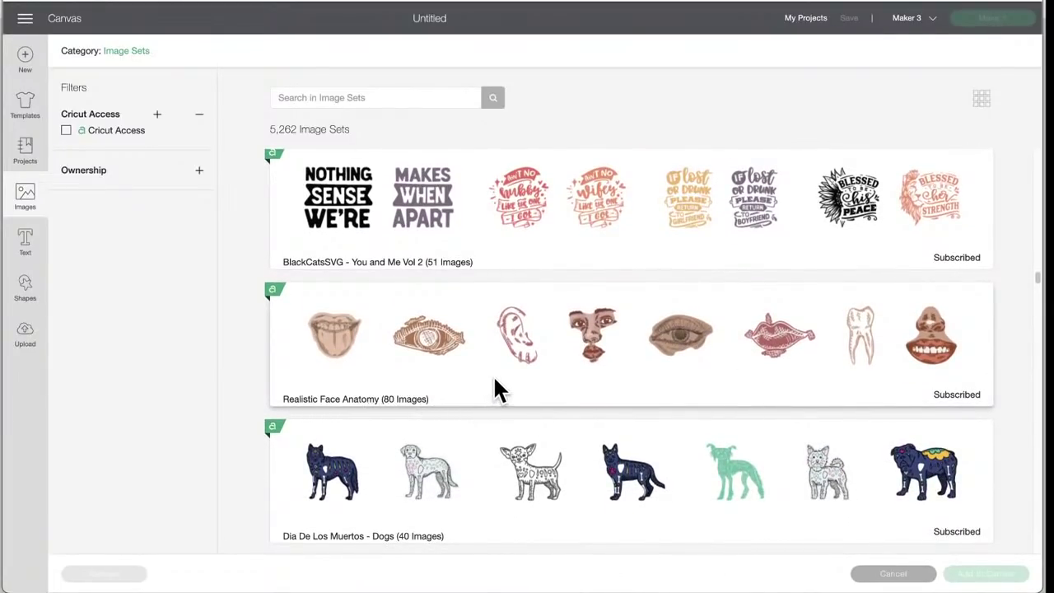
{"action": "scroll", "coordinate": [493, 375], "scroll_direction": "down", "scroll_amount": 2}
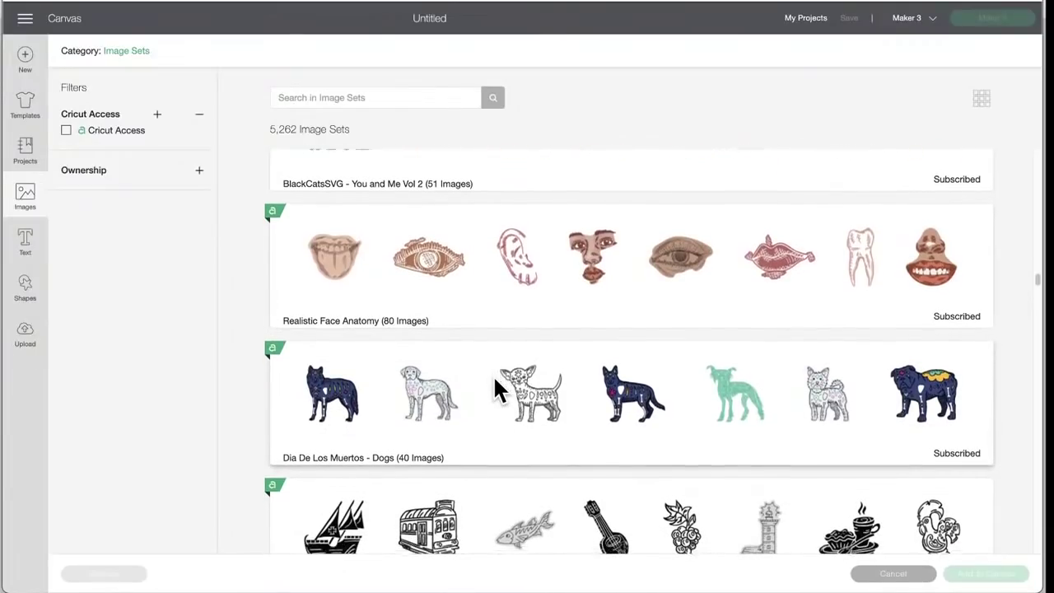
{"action": "scroll", "coordinate": [493, 381], "scroll_direction": "down", "scroll_amount": 2}
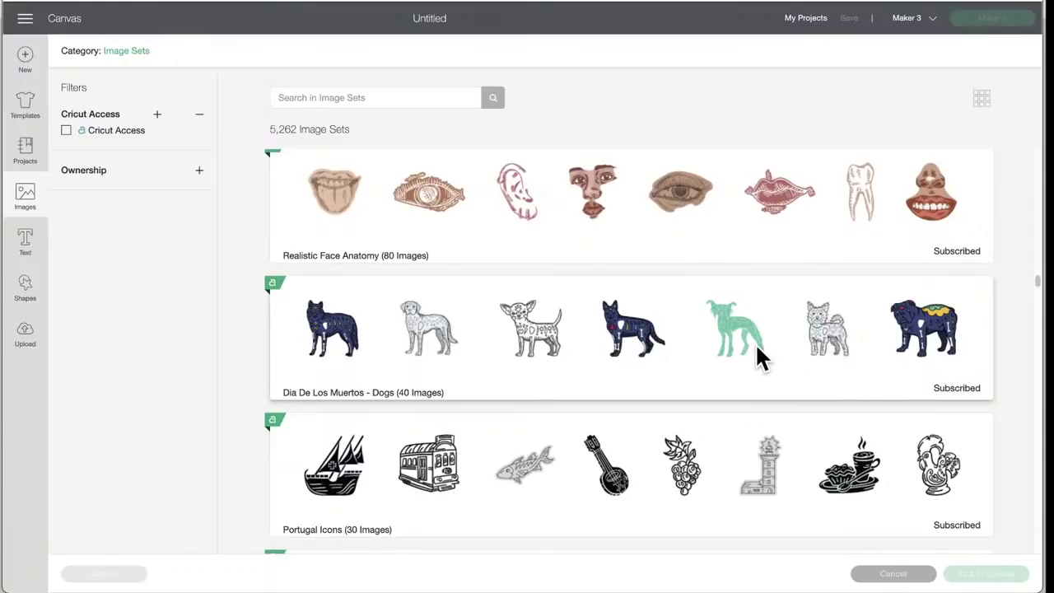
{"action": "scroll", "coordinate": [754, 343], "scroll_direction": "down", "scroll_amount": 3}
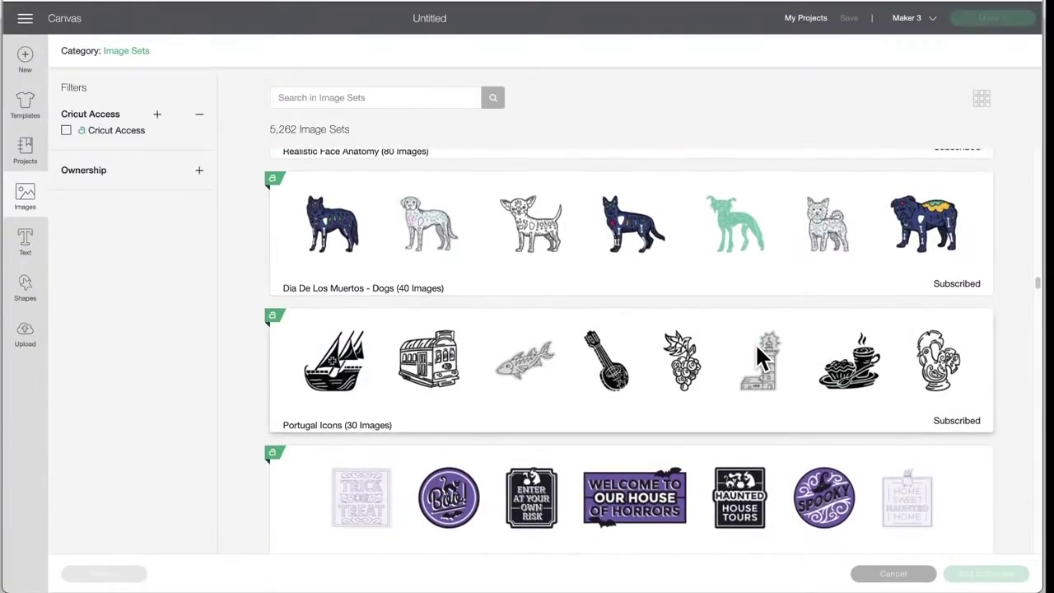
{"action": "scroll", "coordinate": [755, 343], "scroll_direction": "down", "scroll_amount": 1}
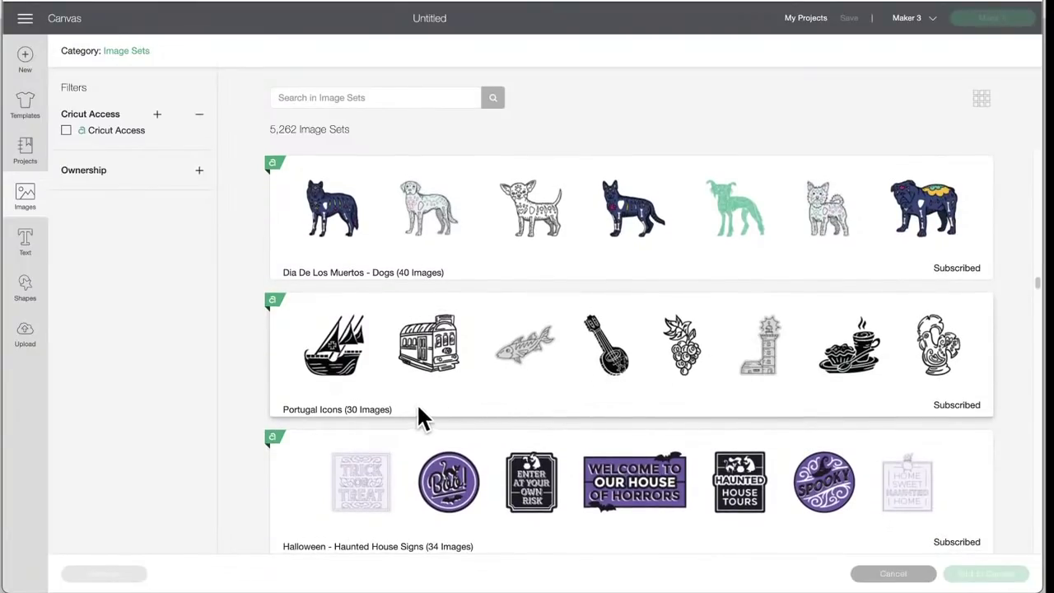
{"action": "scroll", "coordinate": [612, 386], "scroll_direction": "down", "scroll_amount": 3}
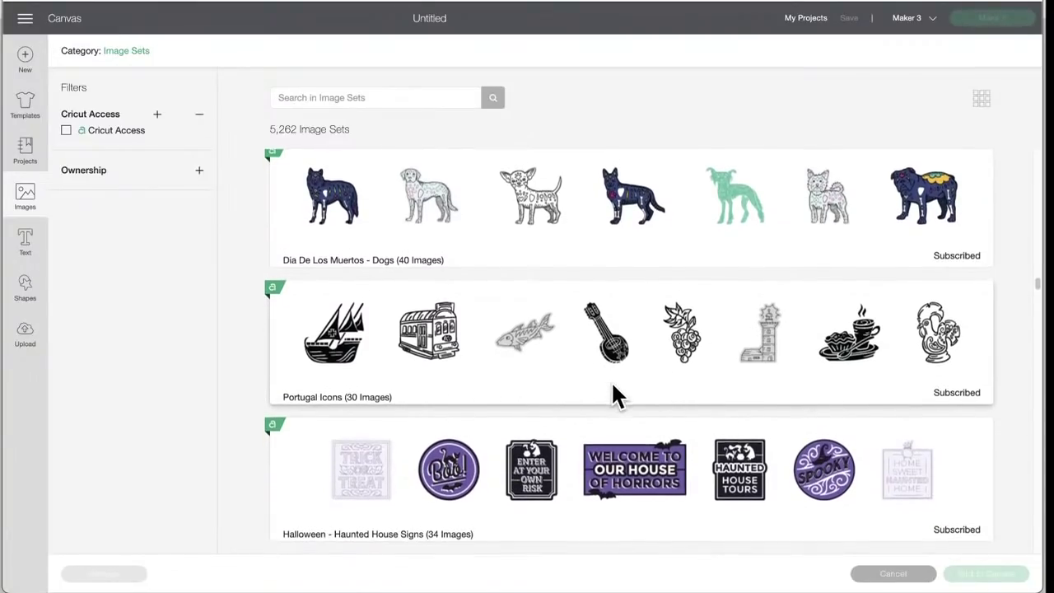
Browse the image sets from Halloween - Haunted House Signs and Bulb Graphics - Thanksgiving through Bizarre Graffiti Animals to Realistic Detailed Food Outline.
{"action": "scroll", "coordinate": [612, 385], "scroll_direction": "down", "scroll_amount": 1}
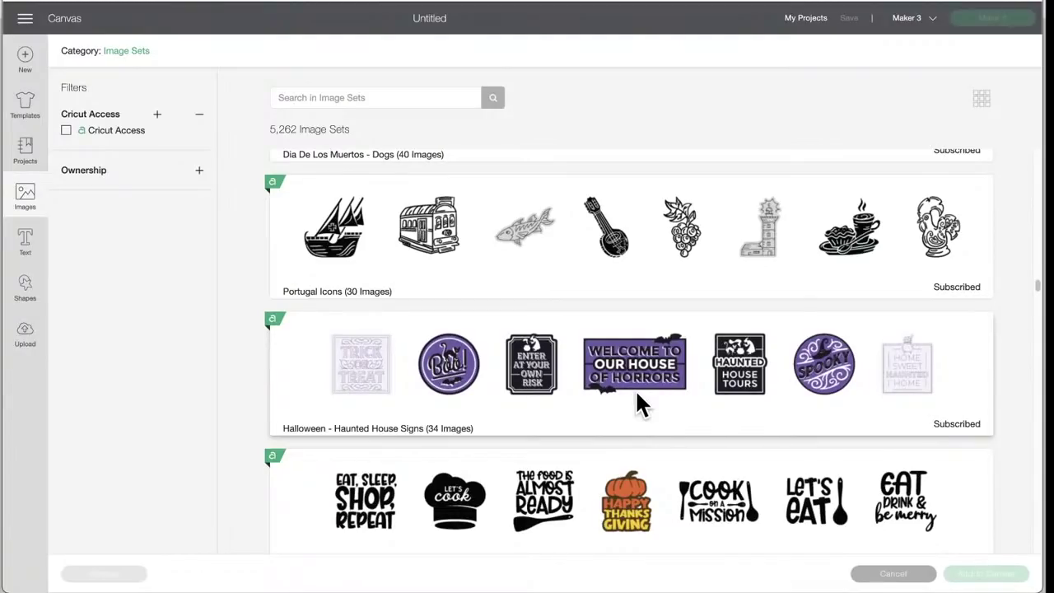
{"action": "scroll", "coordinate": [513, 430], "scroll_direction": "down", "scroll_amount": 4}
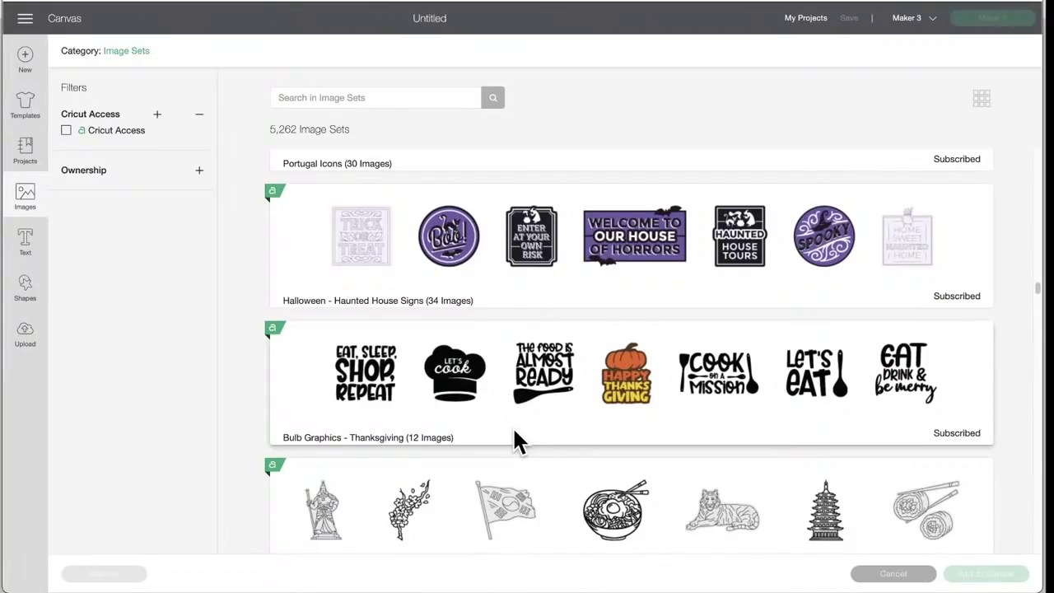
{"action": "scroll", "coordinate": [514, 430], "scroll_direction": "down", "scroll_amount": 3}
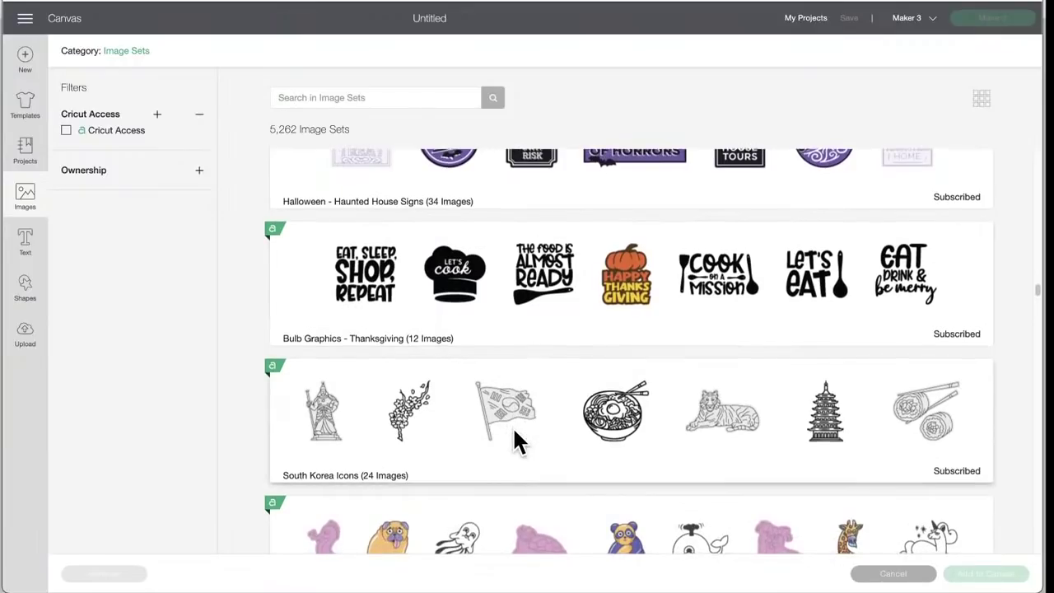
{"action": "scroll", "coordinate": [514, 430], "scroll_direction": "down", "scroll_amount": 1}
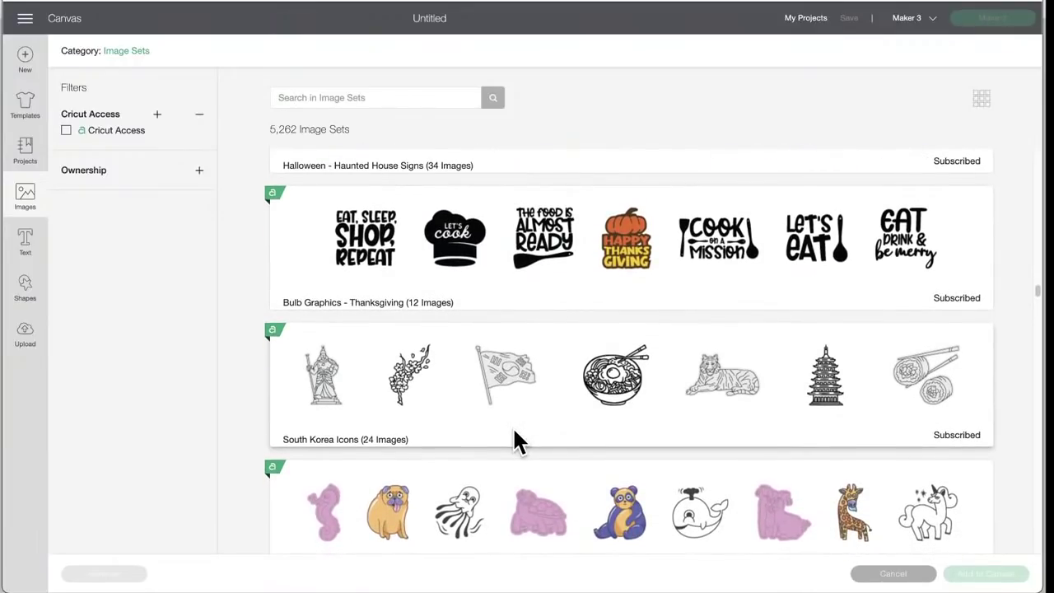
{"action": "scroll", "coordinate": [514, 430], "scroll_direction": "down", "scroll_amount": 5}
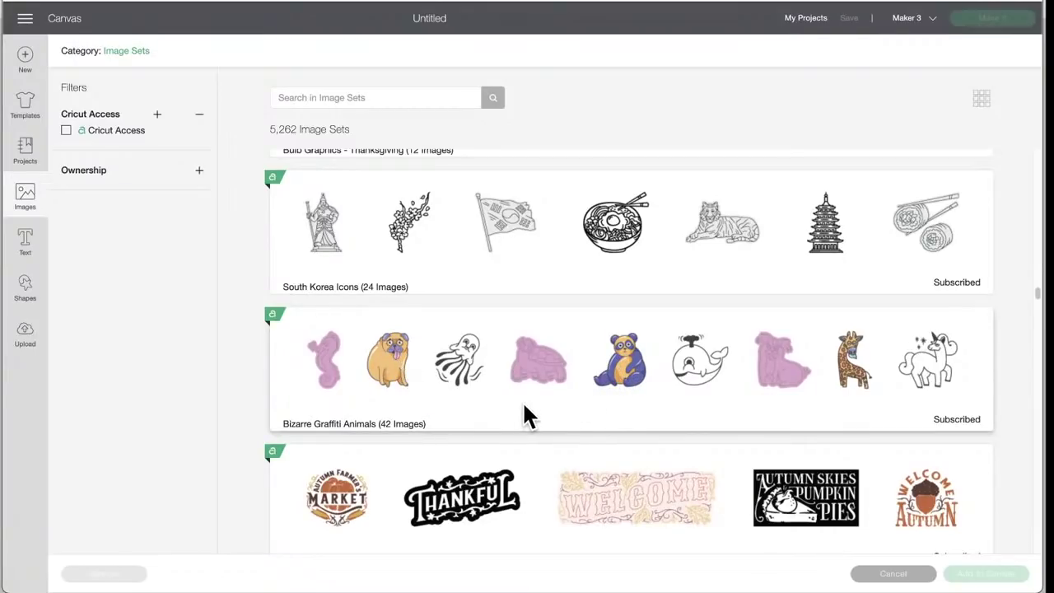
{"action": "scroll", "coordinate": [525, 405], "scroll_direction": "down", "scroll_amount": 3}
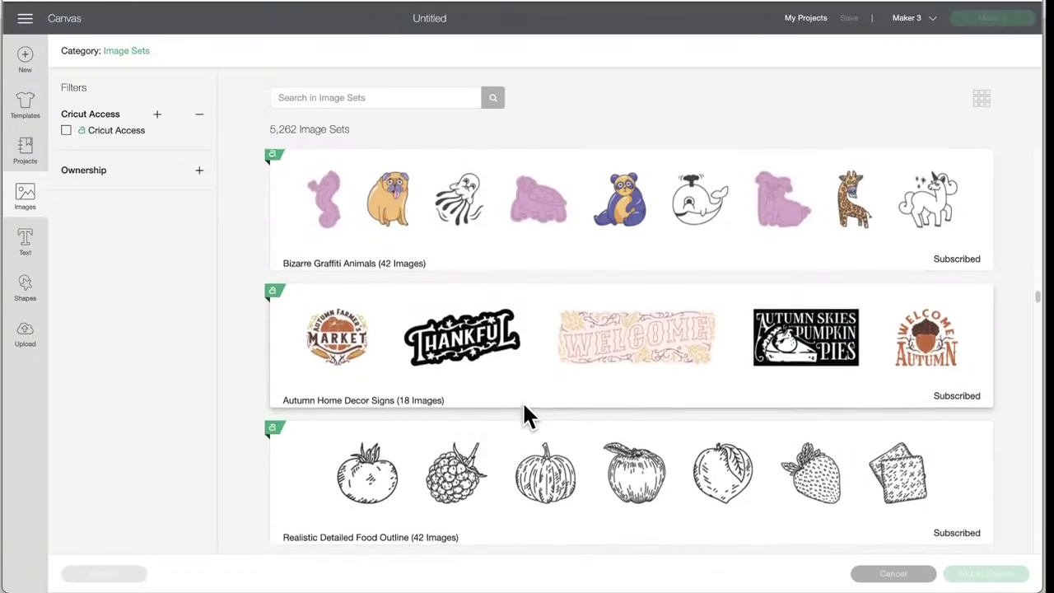
{"action": "scroll", "coordinate": [524, 403], "scroll_direction": "down", "scroll_amount": 3}
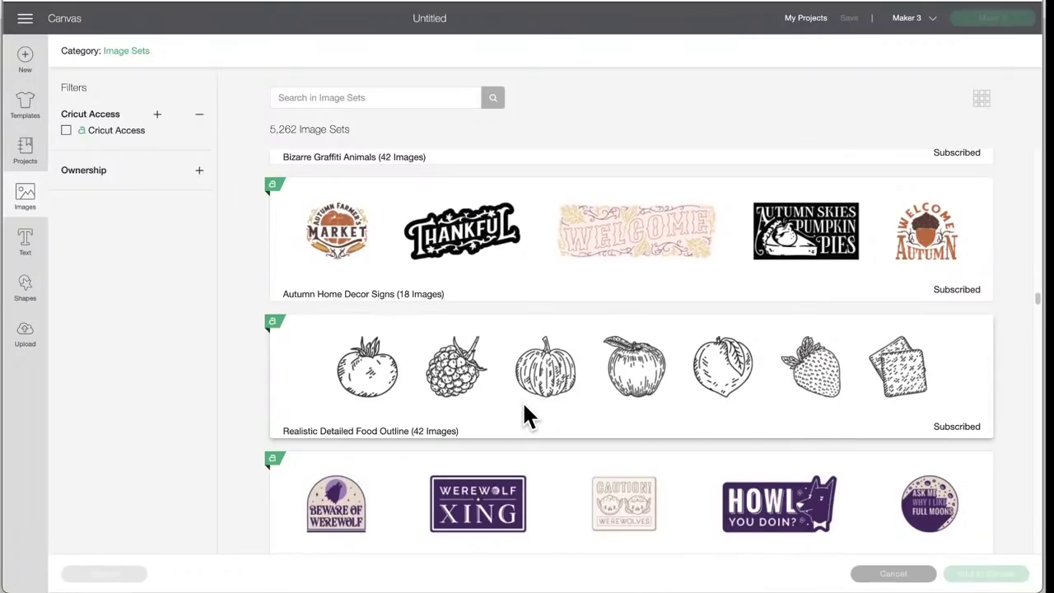
{"action": "scroll", "coordinate": [634, 388], "scroll_direction": "down", "scroll_amount": 3}
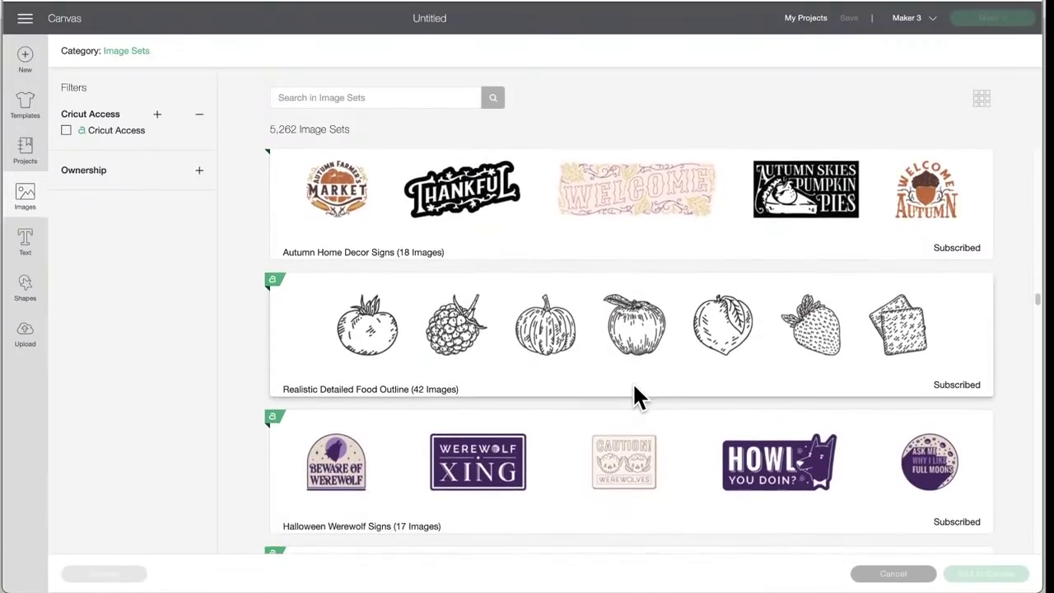
Review the Halloween Werewolf Signs, Israel Icons, Israel Printables and Dia De Los Muertos - Monarch Butterfly image sets.
{"action": "scroll", "coordinate": [634, 392], "scroll_direction": "down", "scroll_amount": 2}
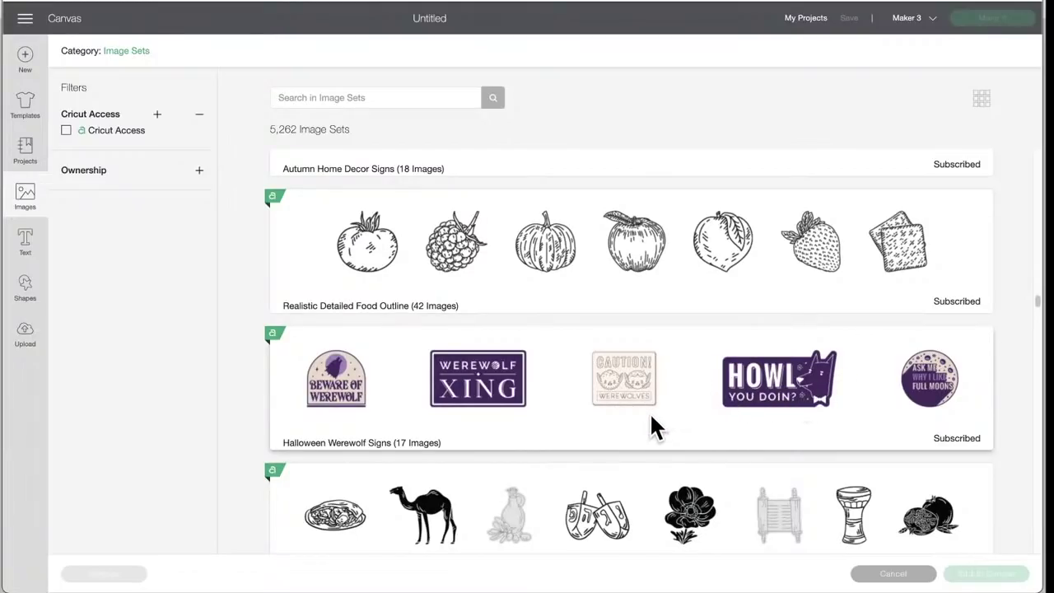
{"action": "scroll", "coordinate": [650, 417], "scroll_direction": "down", "scroll_amount": 3}
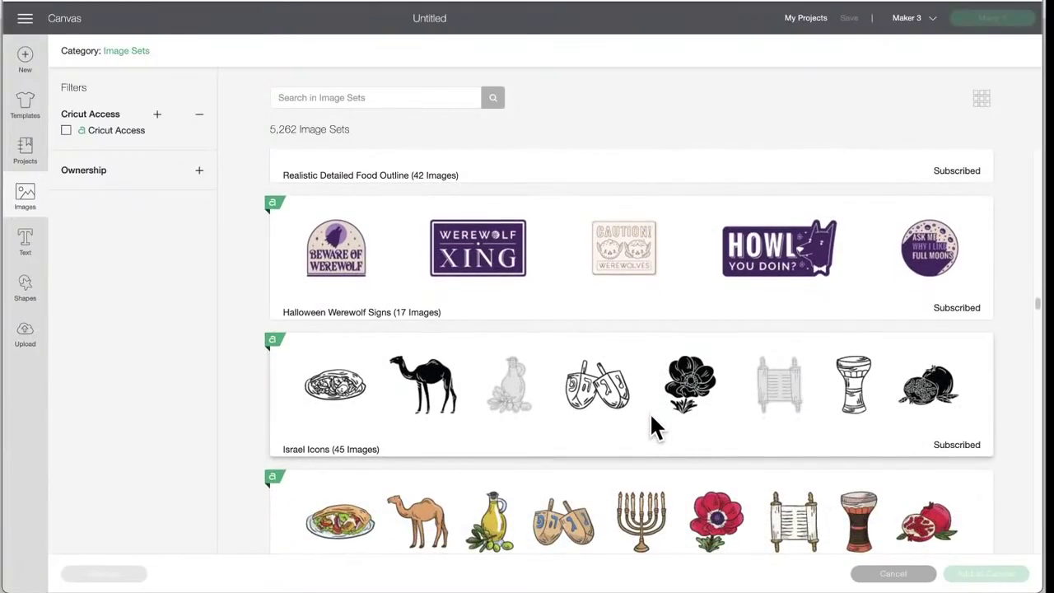
{"action": "scroll", "coordinate": [651, 415], "scroll_direction": "down", "scroll_amount": 1}
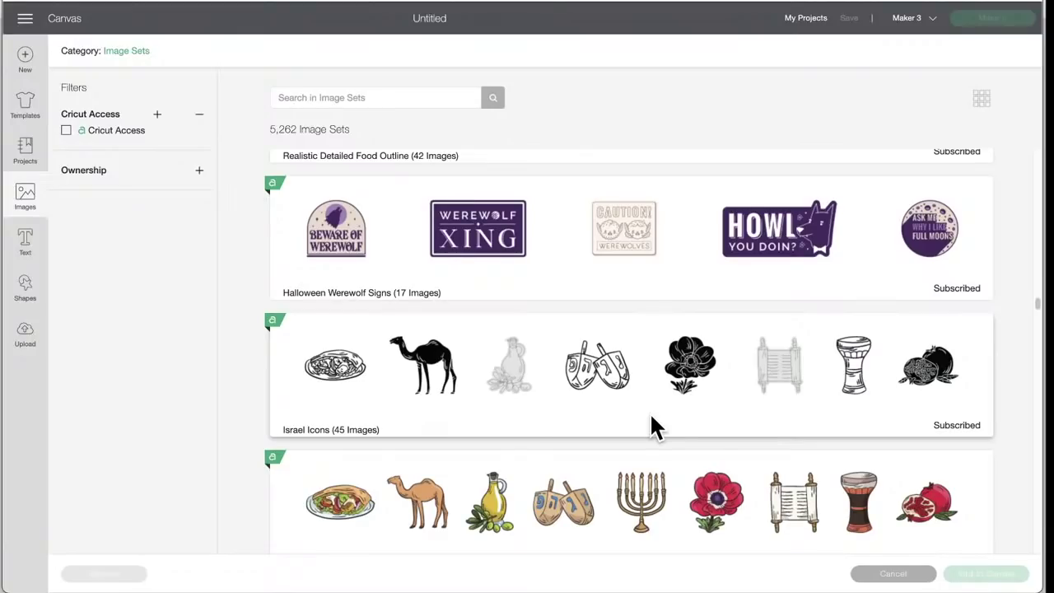
{"action": "scroll", "coordinate": [651, 417], "scroll_direction": "down", "scroll_amount": 2}
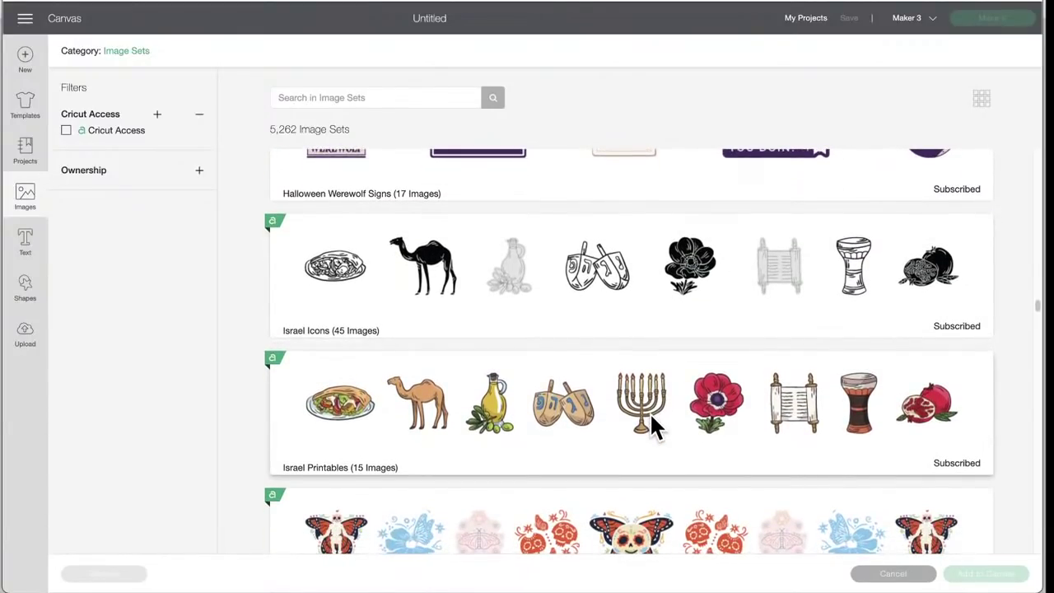
{"action": "scroll", "coordinate": [651, 418], "scroll_direction": "down", "scroll_amount": 2}
{"action": "scroll", "coordinate": [650, 418], "scroll_direction": "down", "scroll_amount": 3}
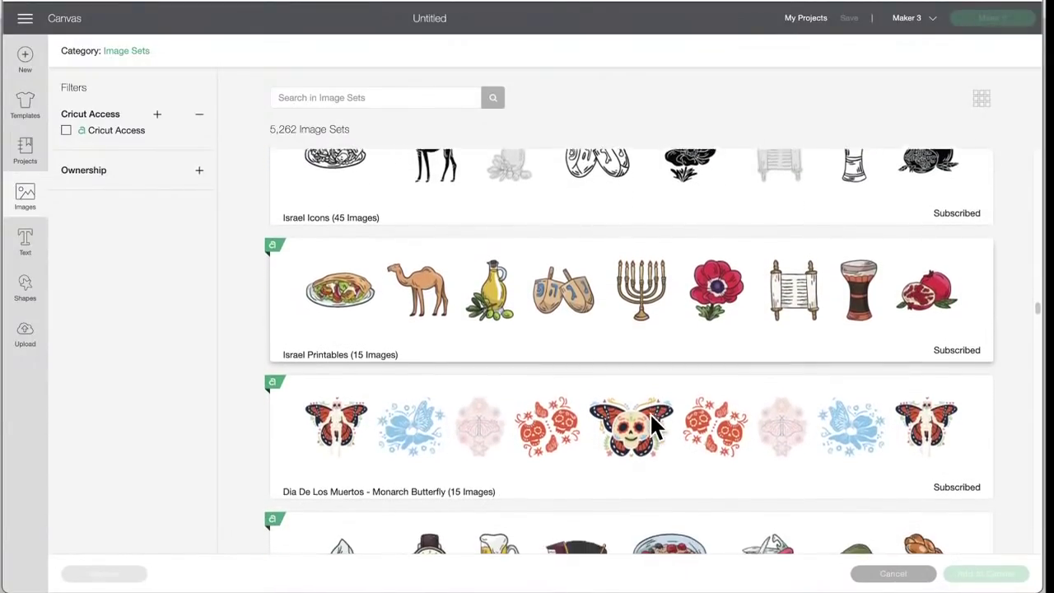
Look through the Switzerland Printables, Switzerland Icons, Nautical Helm Linocut and Day Of The Dead - Dogs image sets.
{"action": "scroll", "coordinate": [650, 415], "scroll_direction": "down", "scroll_amount": 1}
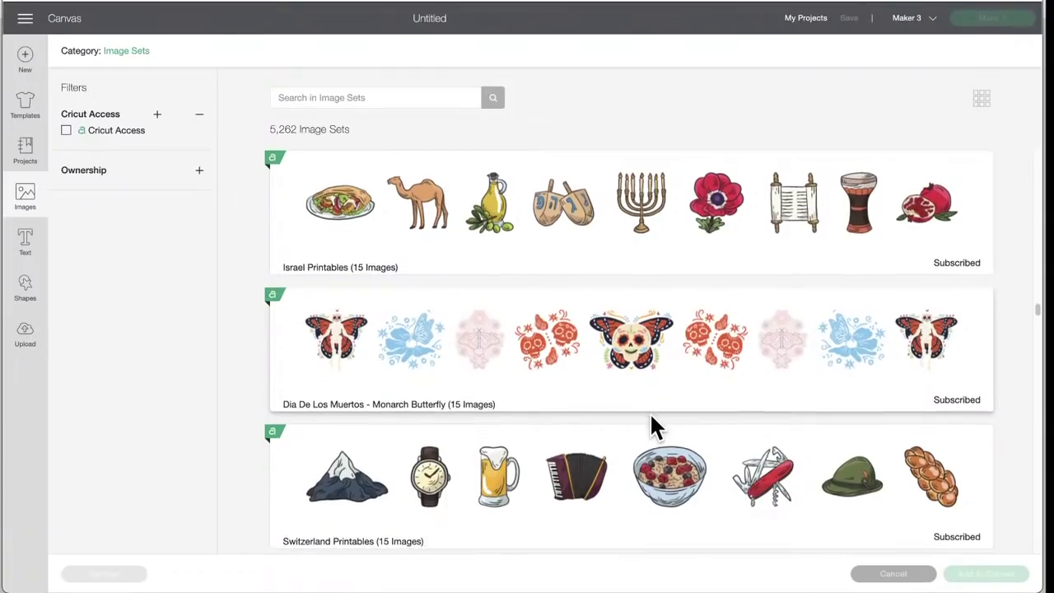
{"action": "scroll", "coordinate": [650, 416], "scroll_direction": "down", "scroll_amount": 2}
{"action": "scroll", "coordinate": [649, 412], "scroll_direction": "down", "scroll_amount": 1}
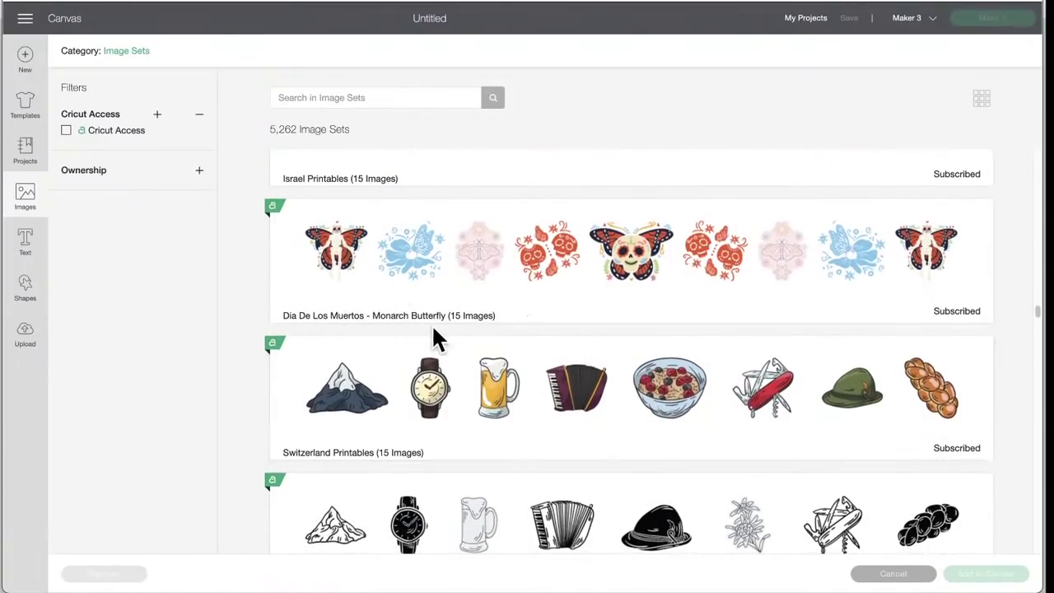
{"action": "scroll", "coordinate": [481, 415], "scroll_direction": "down", "scroll_amount": 4}
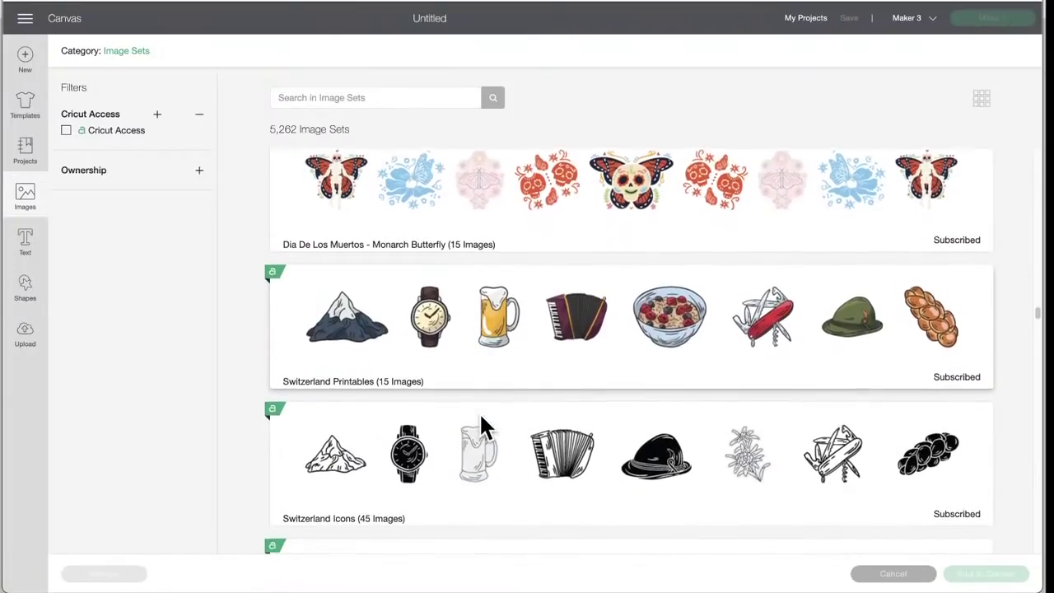
{"action": "scroll", "coordinate": [482, 416], "scroll_direction": "down", "scroll_amount": 6}
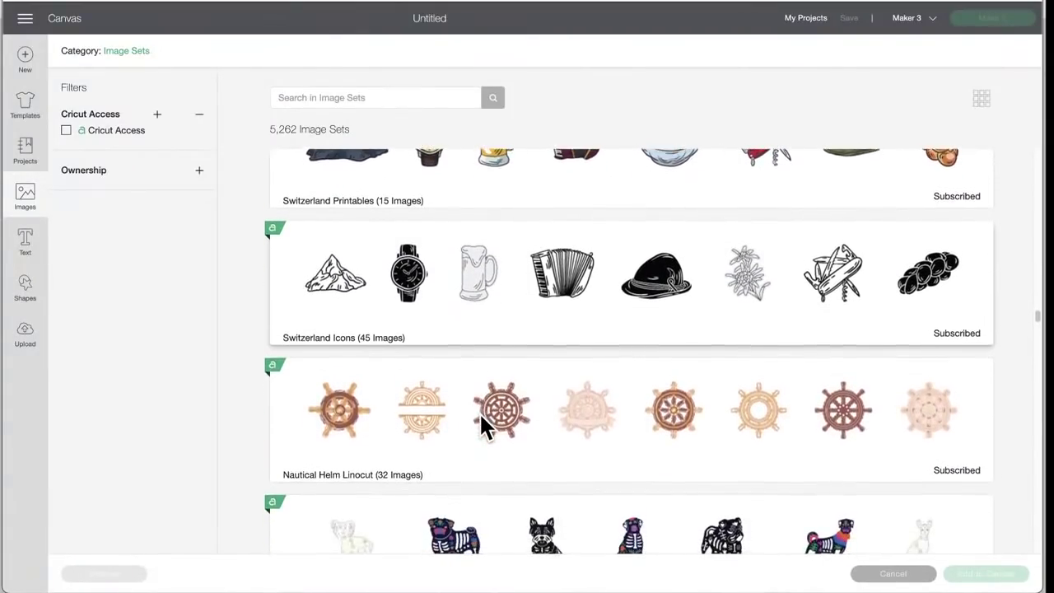
{"action": "scroll", "coordinate": [483, 420], "scroll_direction": "down", "scroll_amount": 2}
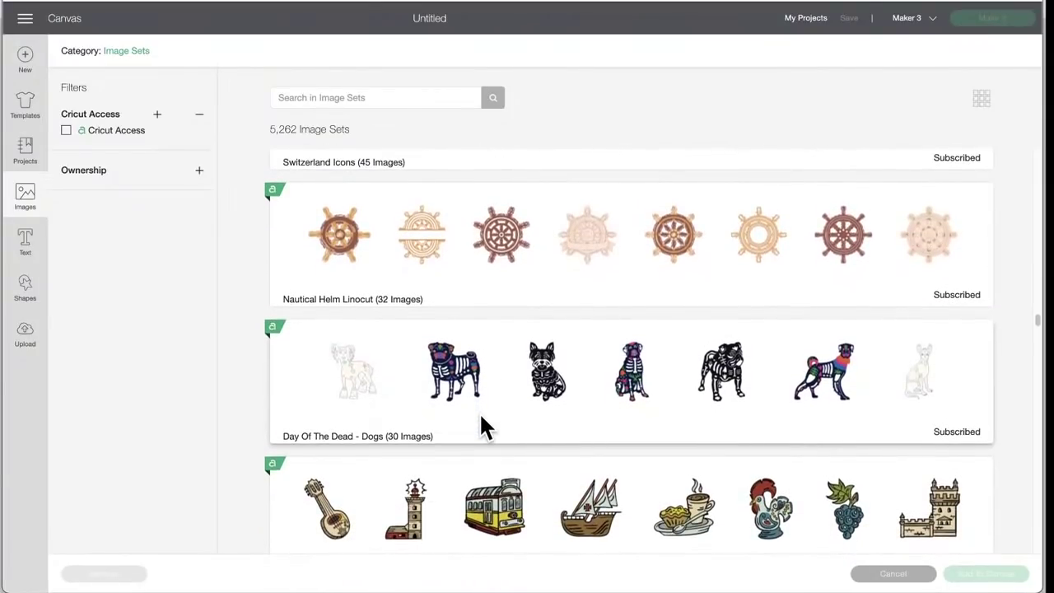
Look over the Portugal Printables, Karate Sparing and BlackCatsSVG - You and Me Vol 1 image sets.
{"action": "scroll", "coordinate": [481, 418], "scroll_direction": "down", "scroll_amount": 3}
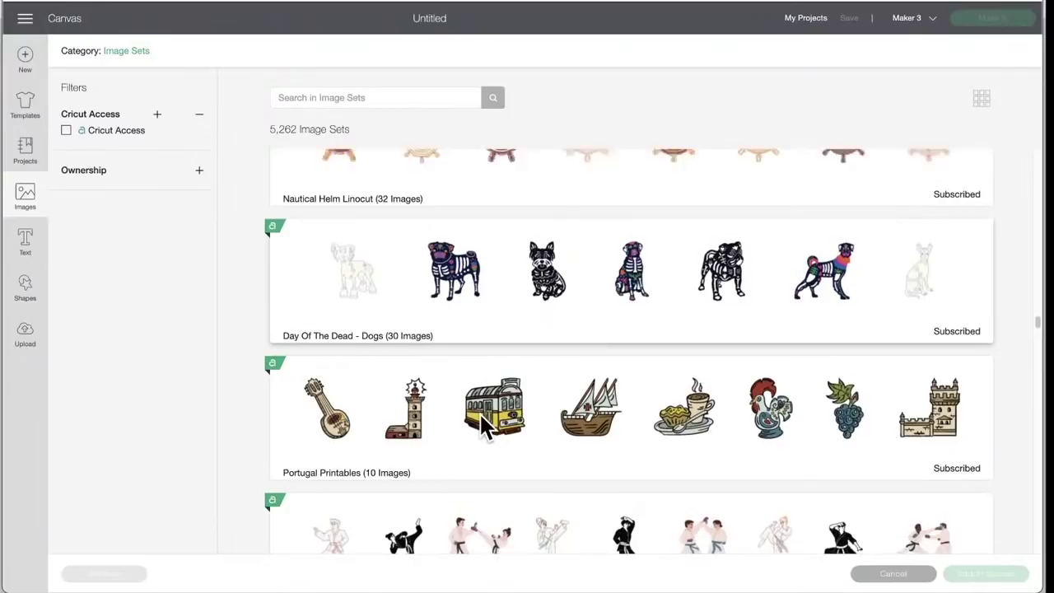
{"action": "scroll", "coordinate": [481, 425], "scroll_direction": "down", "scroll_amount": 1}
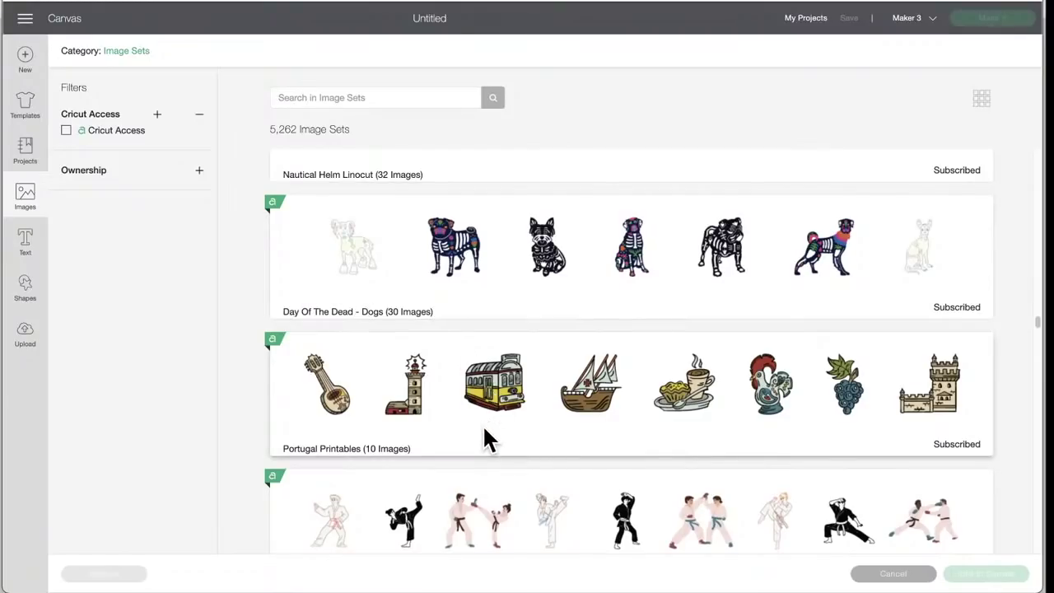
{"action": "scroll", "coordinate": [484, 429], "scroll_direction": "down", "scroll_amount": 3}
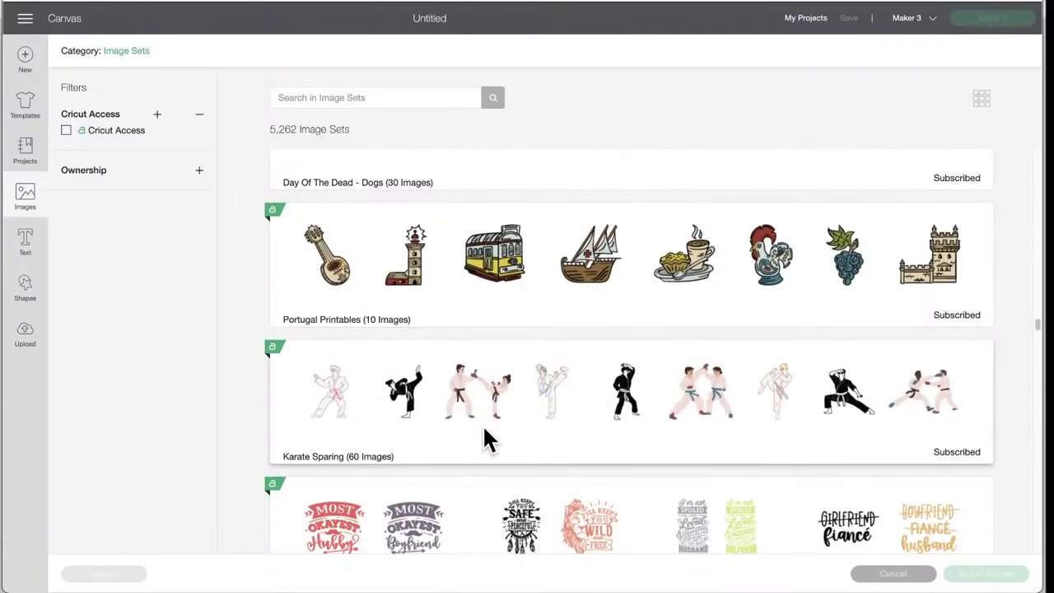
{"action": "scroll", "coordinate": [484, 430], "scroll_direction": "down", "scroll_amount": 2}
{"action": "scroll", "coordinate": [482, 424], "scroll_direction": "down", "scroll_amount": 1}
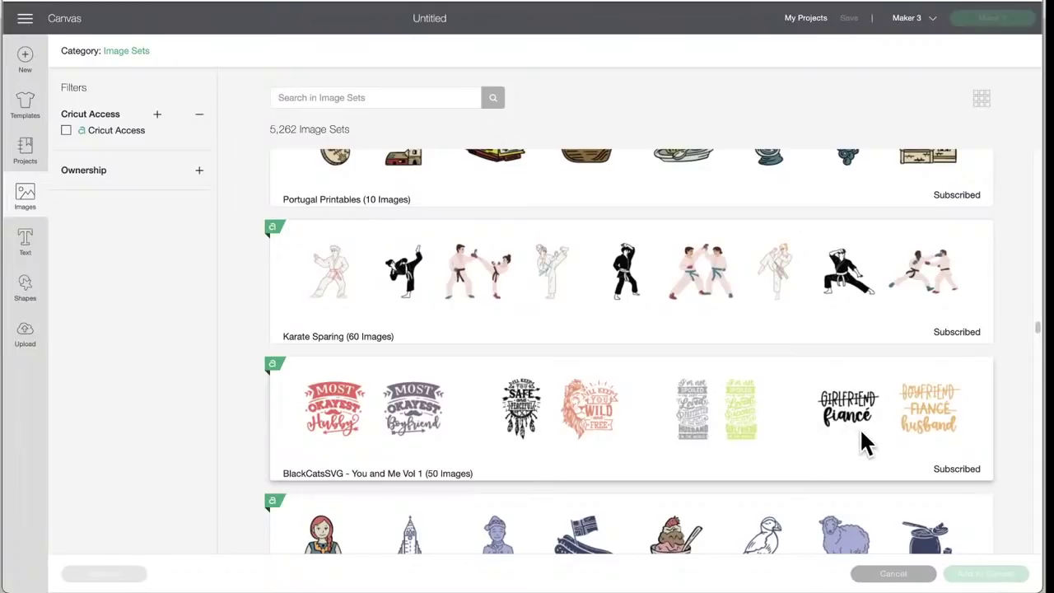
Review the Iceland Icons, Archers, BlackCatsSVG - Faith in the Storm and Drawn European Doodle City Skylines image sets.
{"action": "scroll", "coordinate": [658, 436], "scroll_direction": "down", "scroll_amount": 3}
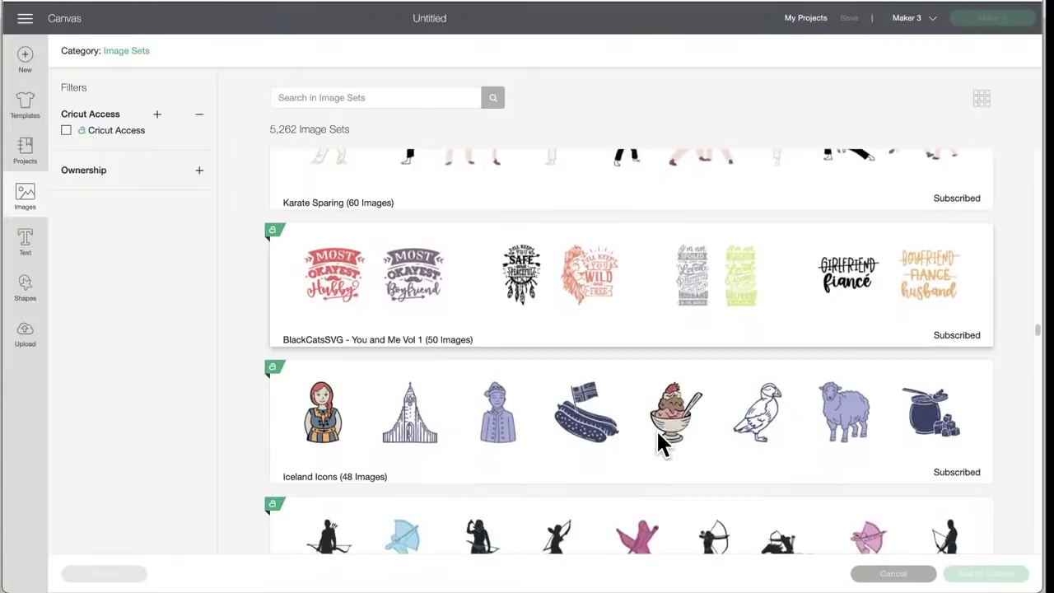
{"action": "scroll", "coordinate": [657, 434], "scroll_direction": "down", "scroll_amount": 3}
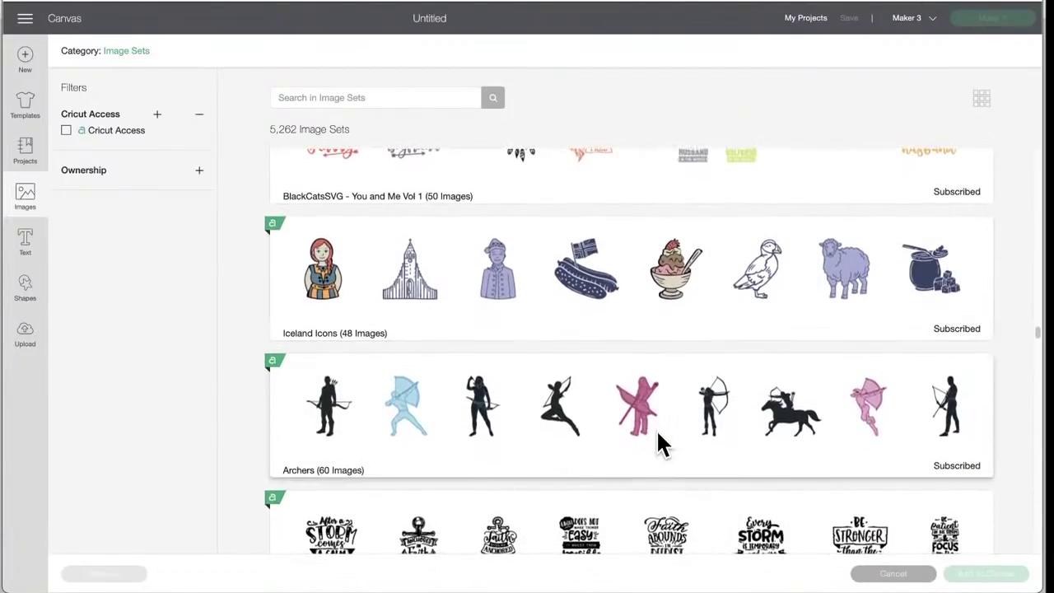
{"action": "scroll", "coordinate": [657, 435], "scroll_direction": "down", "scroll_amount": 3}
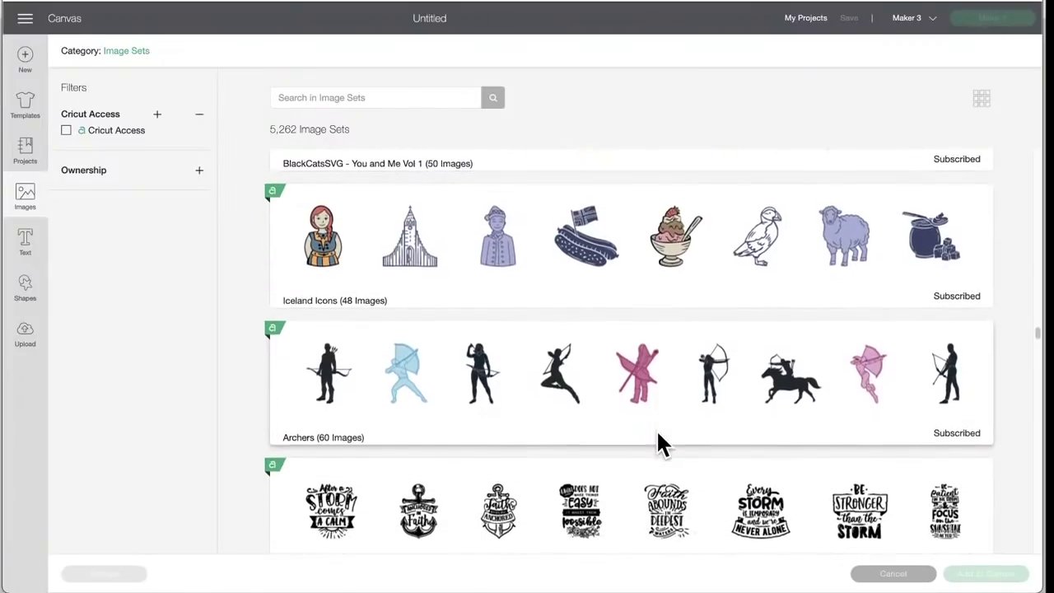
{"action": "scroll", "coordinate": [658, 435], "scroll_direction": "down", "scroll_amount": 1}
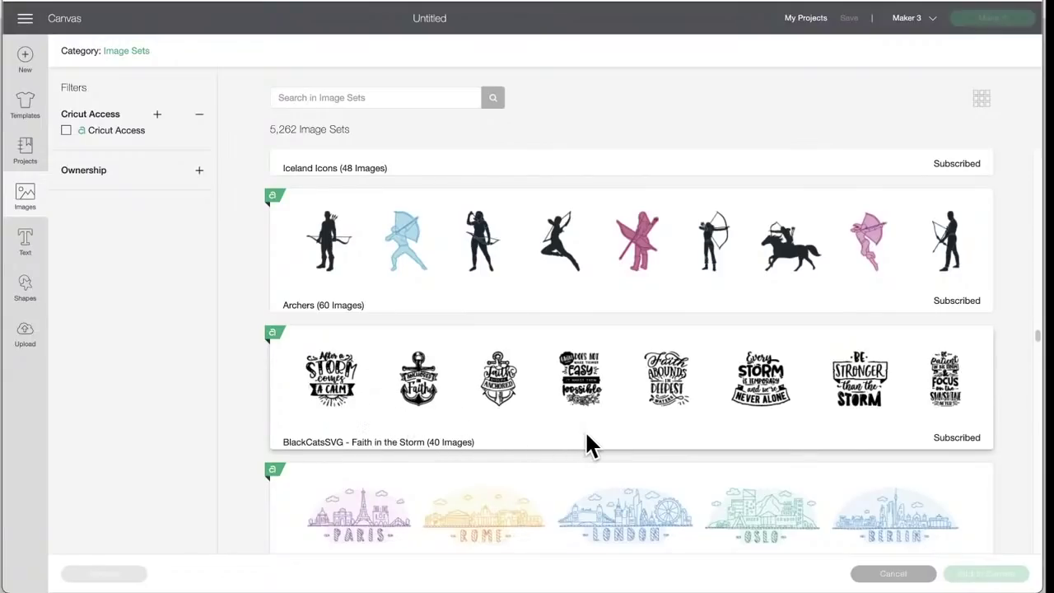
{"action": "scroll", "coordinate": [586, 444], "scroll_direction": "down", "scroll_amount": 1}
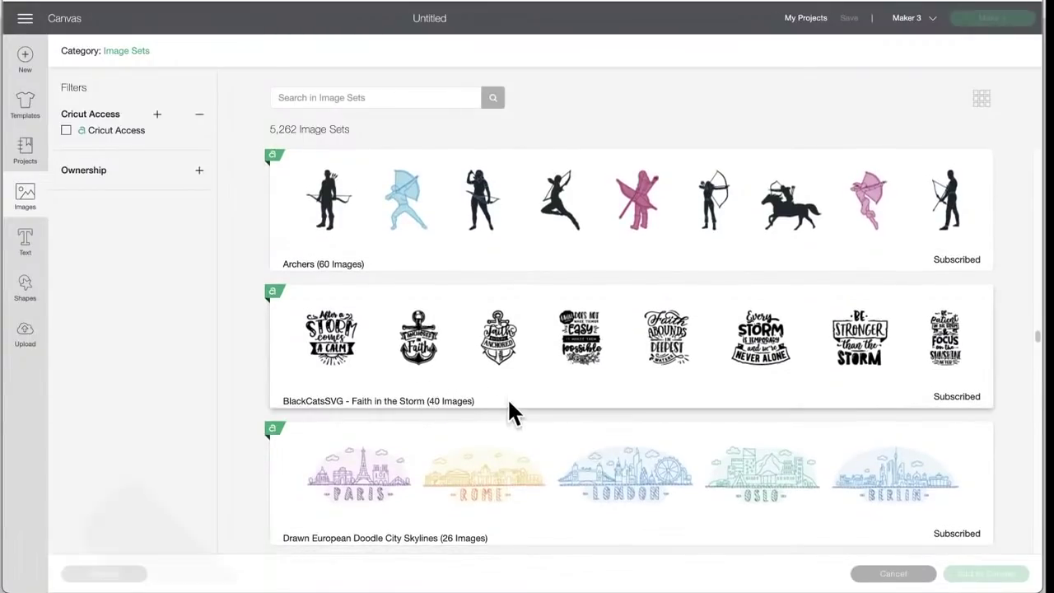
{"action": "scroll", "coordinate": [593, 403], "scroll_direction": "up", "scroll_amount": 1}
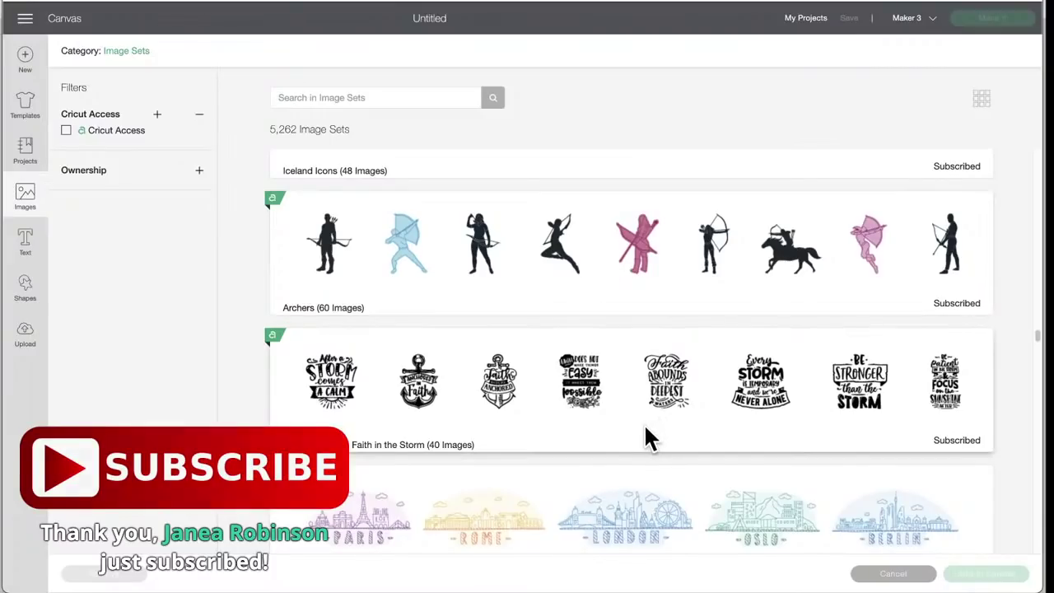
{"action": "scroll", "coordinate": [645, 427], "scroll_direction": "down", "scroll_amount": 3}
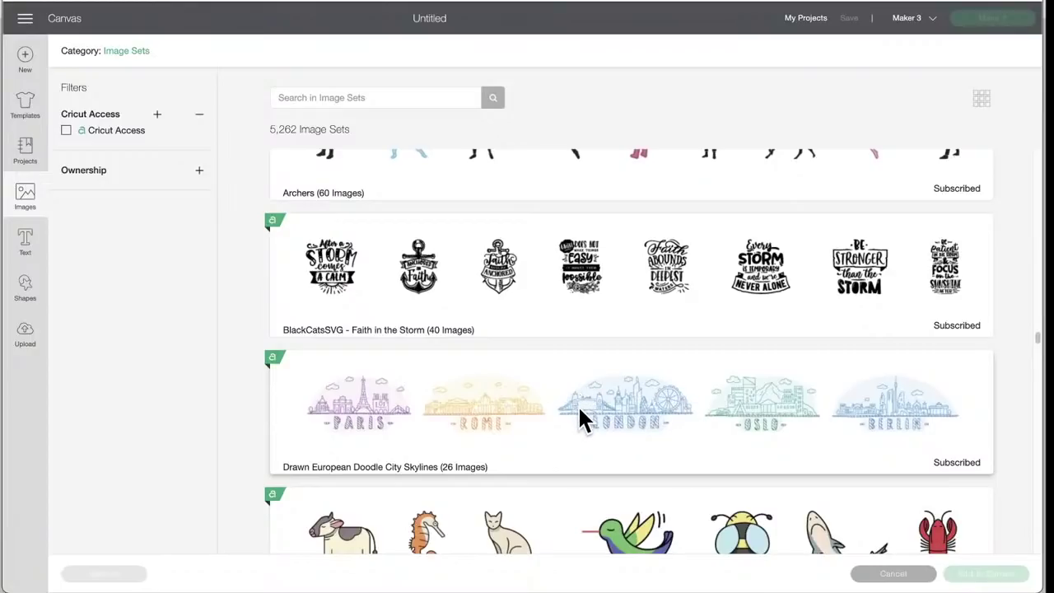
Browse the image sets from Simple Line Animals and 1980'S Abstract Shapes through Ecuador Printables and BlackCatsSVG - Autism to Ecuador Icons.
{"action": "scroll", "coordinate": [579, 409], "scroll_direction": "down", "scroll_amount": 5}
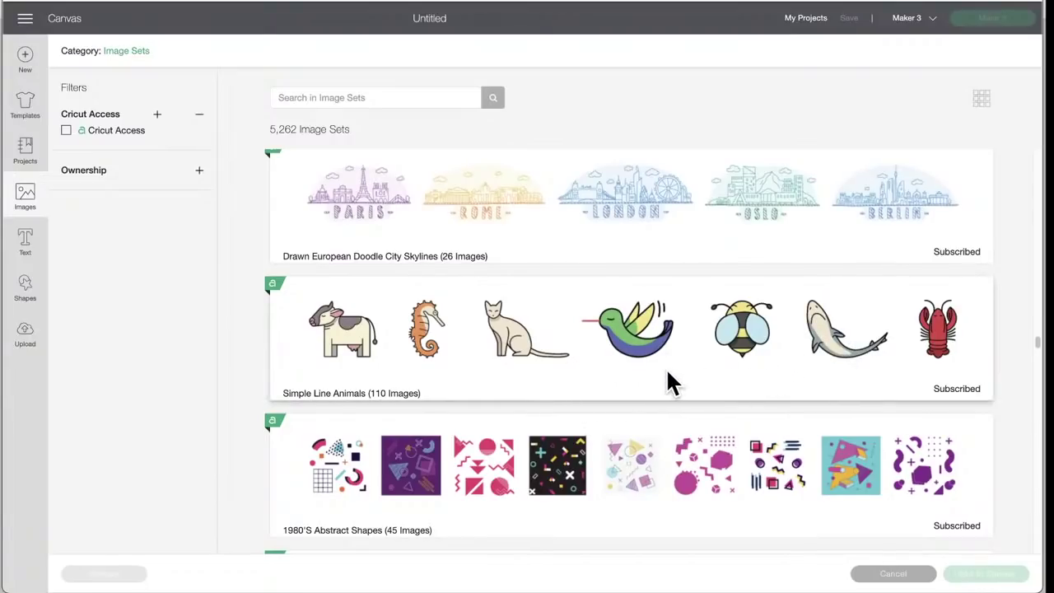
{"action": "scroll", "coordinate": [668, 372], "scroll_direction": "down", "scroll_amount": 2}
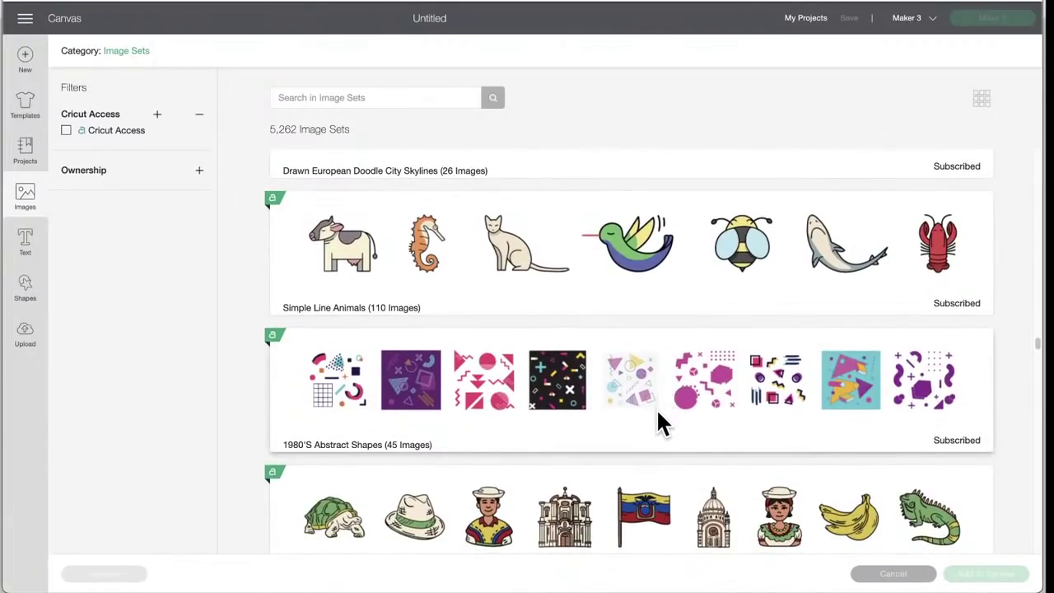
{"action": "scroll", "coordinate": [657, 412], "scroll_direction": "down", "scroll_amount": 3}
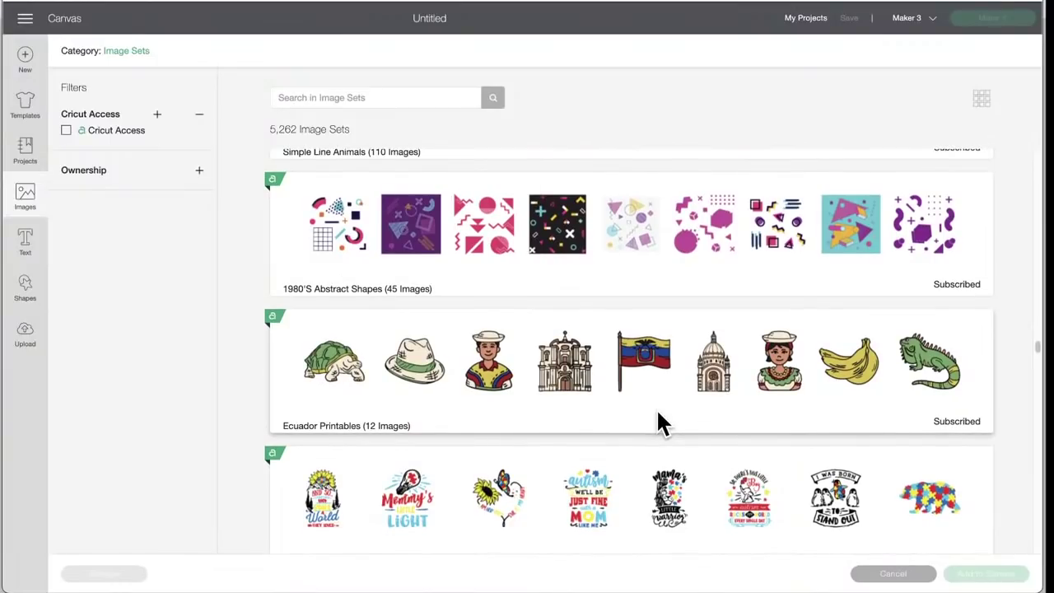
{"action": "scroll", "coordinate": [659, 422], "scroll_direction": "down", "scroll_amount": 2}
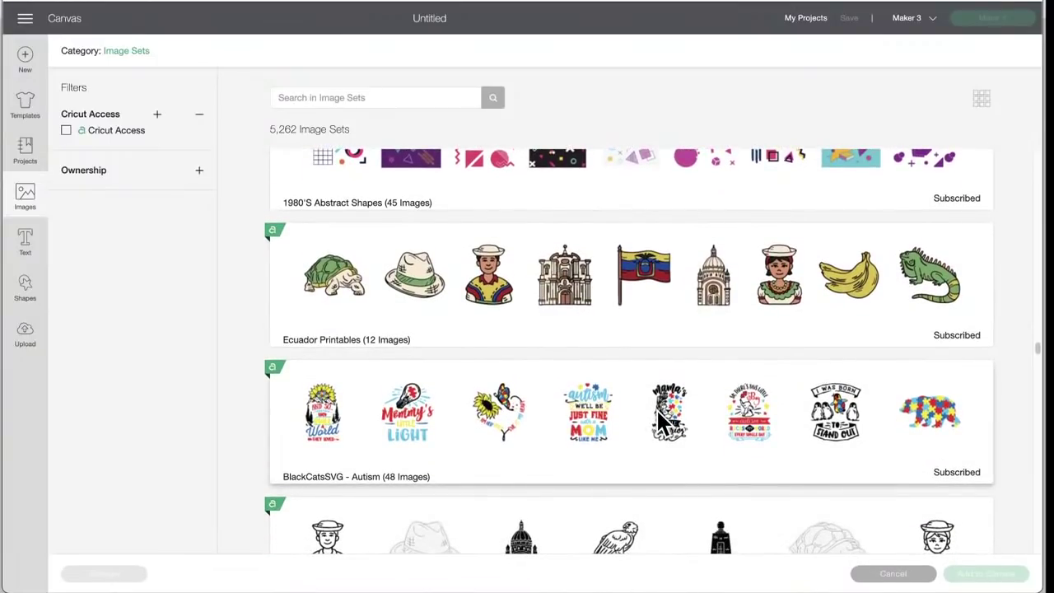
{"action": "scroll", "coordinate": [658, 413], "scroll_direction": "down", "scroll_amount": 2}
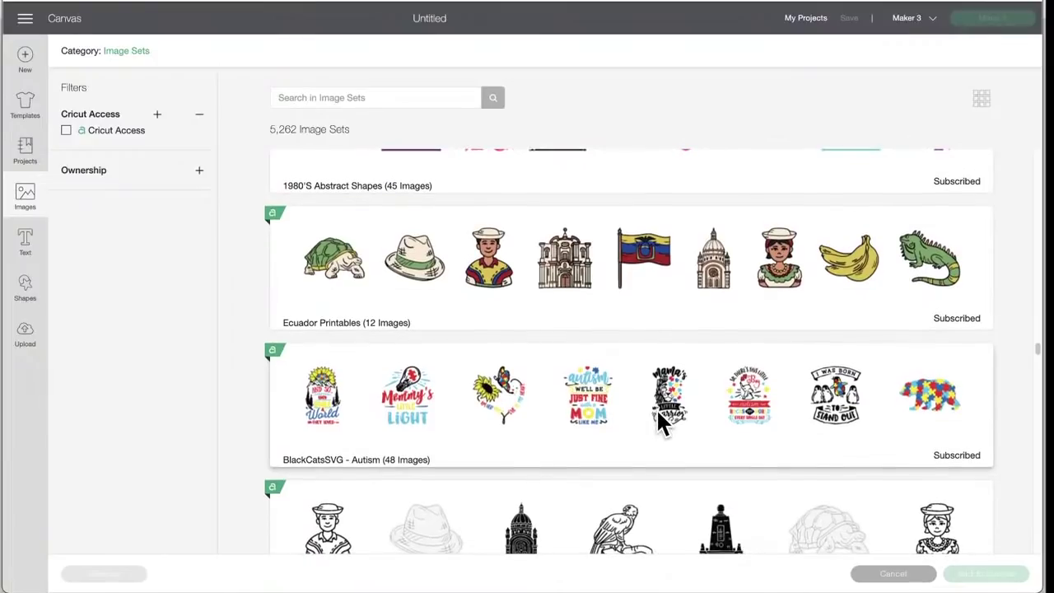
{"action": "scroll", "coordinate": [658, 422], "scroll_direction": "down", "scroll_amount": 3}
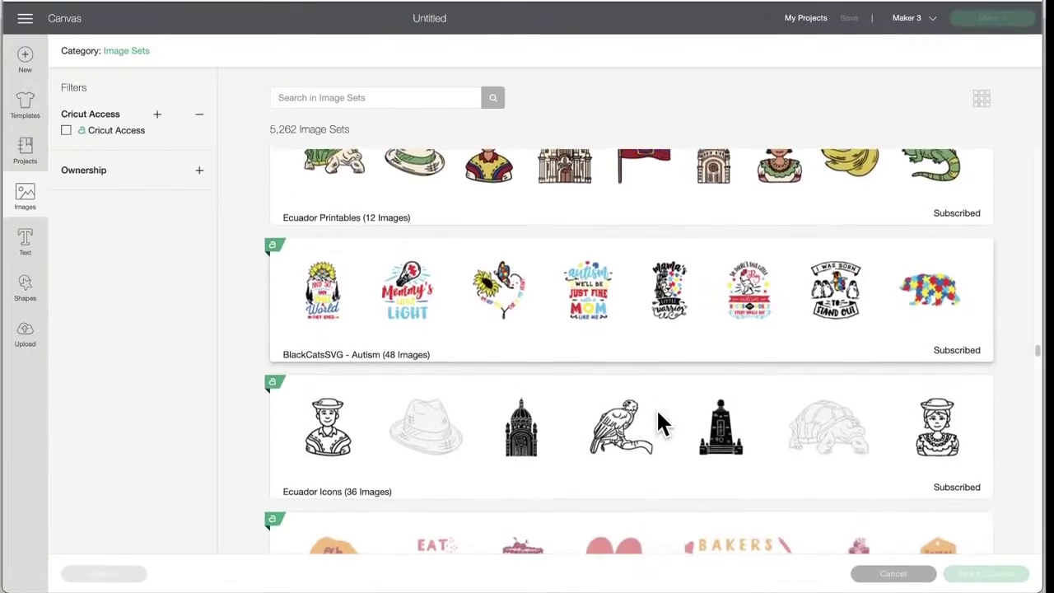
{"action": "scroll", "coordinate": [657, 412], "scroll_direction": "down", "scroll_amount": 2}
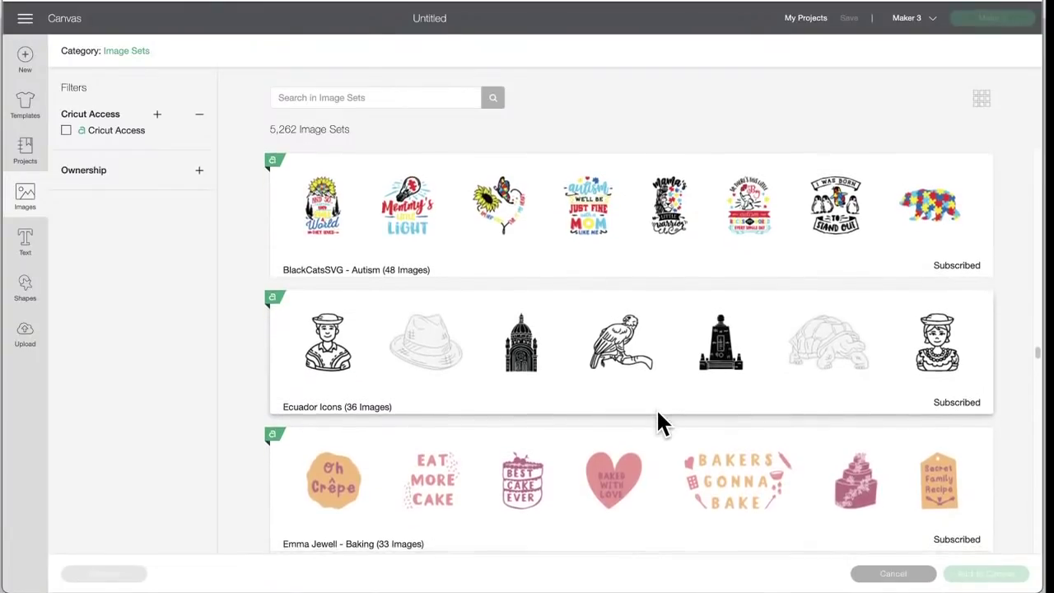
Look through the Baking, BlackCatsSVG - Autism Awareness, Relax Spa Images, Graphic Monoline Customizable T-Shirts and Ramadan image sets.
{"action": "scroll", "coordinate": [658, 414], "scroll_direction": "down", "scroll_amount": 3}
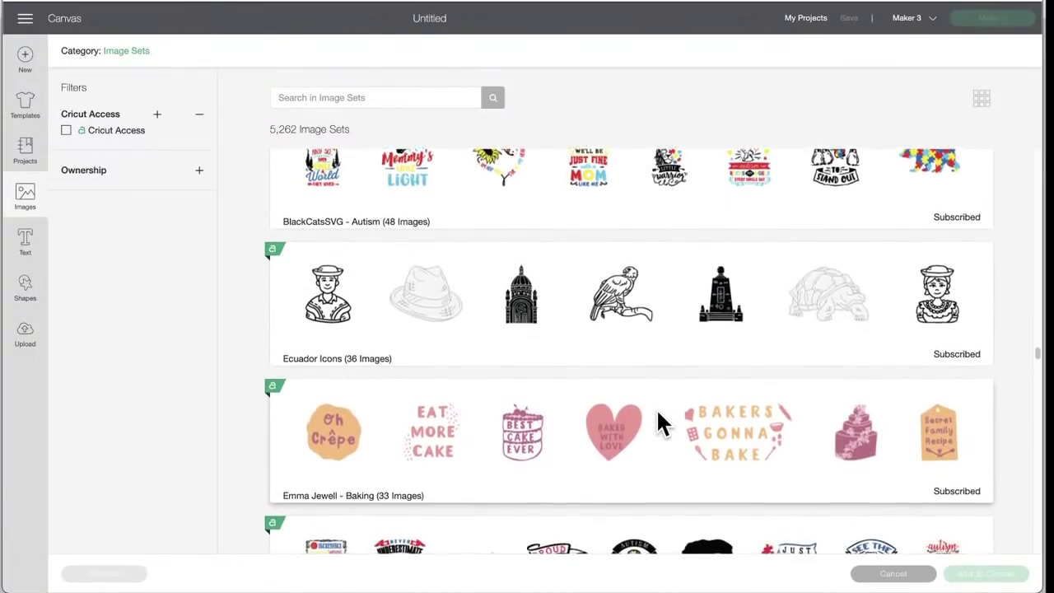
{"action": "scroll", "coordinate": [658, 414], "scroll_direction": "down", "scroll_amount": 4}
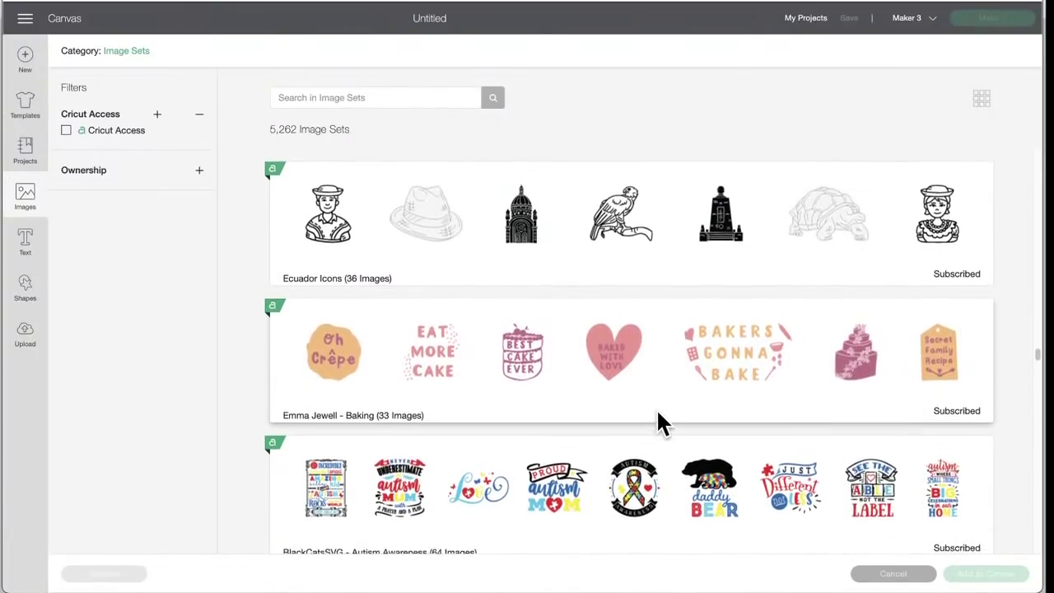
{"action": "scroll", "coordinate": [657, 414], "scroll_direction": "down", "scroll_amount": 2}
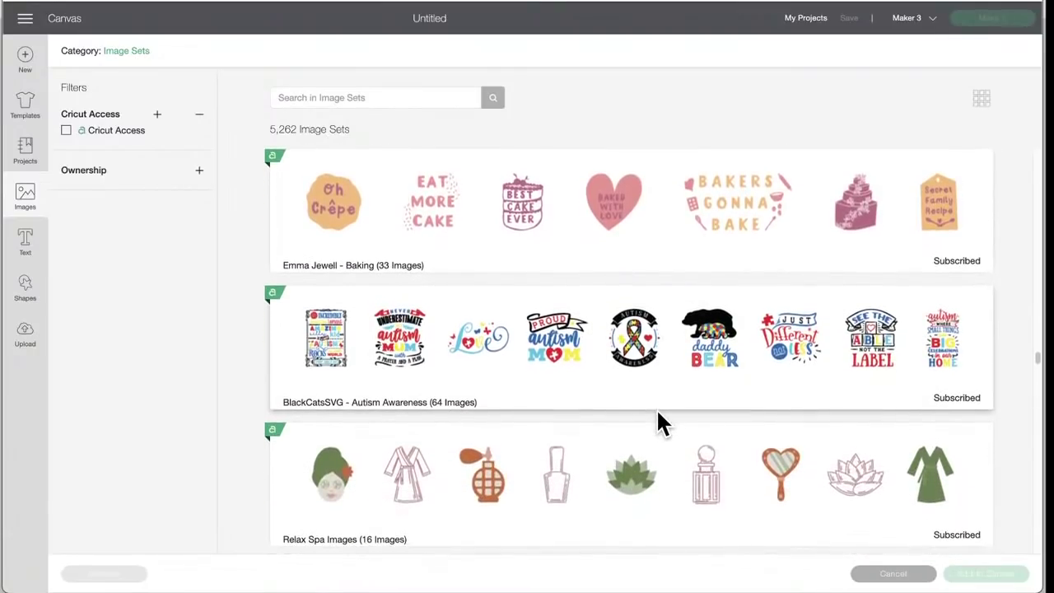
{"action": "scroll", "coordinate": [657, 414], "scroll_direction": "down", "scroll_amount": 3}
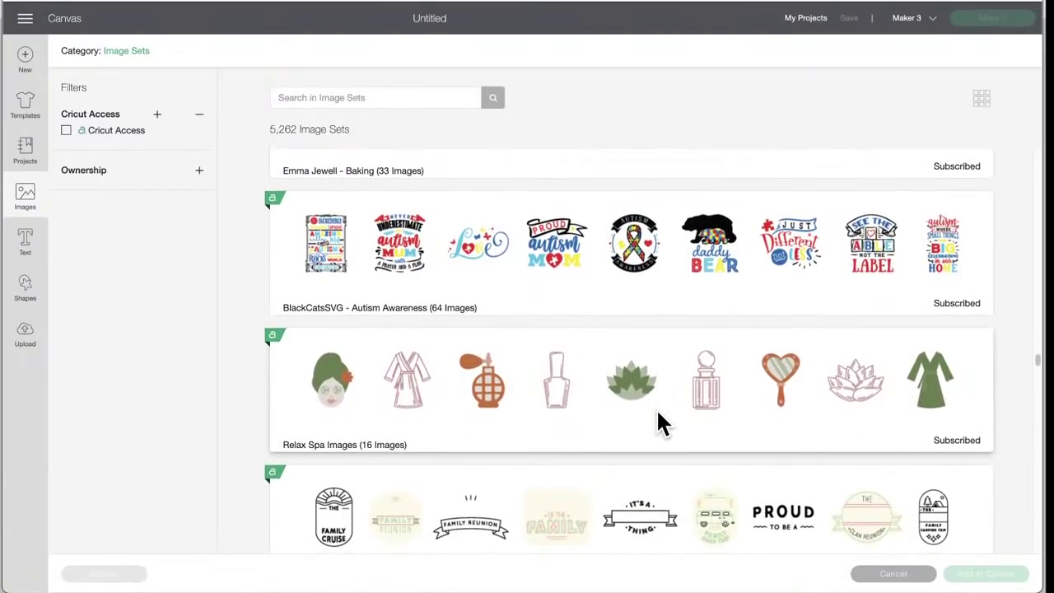
{"action": "scroll", "coordinate": [658, 414], "scroll_direction": "down", "scroll_amount": 3}
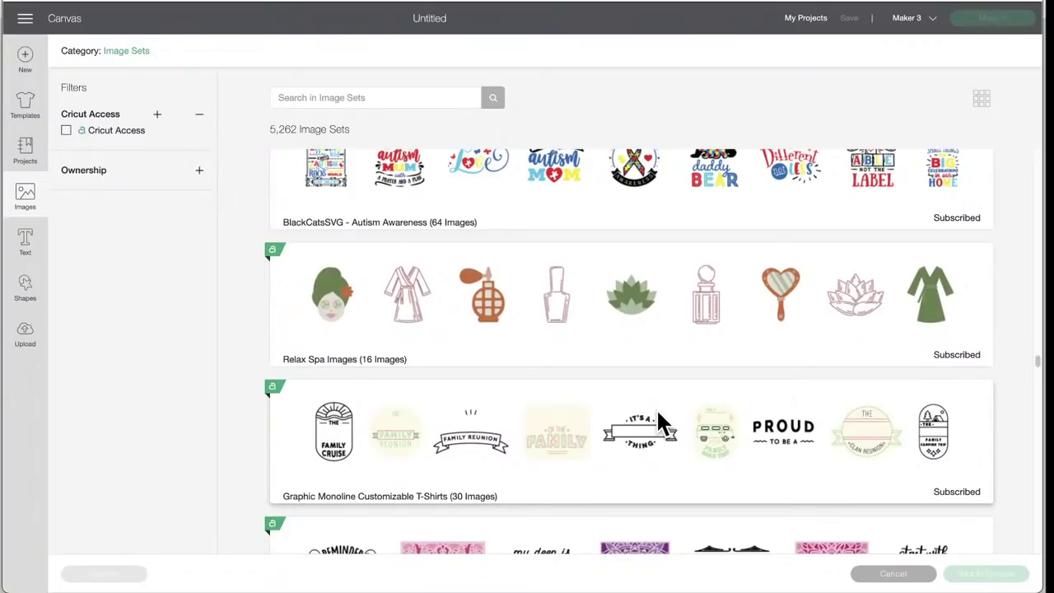
{"action": "scroll", "coordinate": [658, 414], "scroll_direction": "down", "scroll_amount": 3}
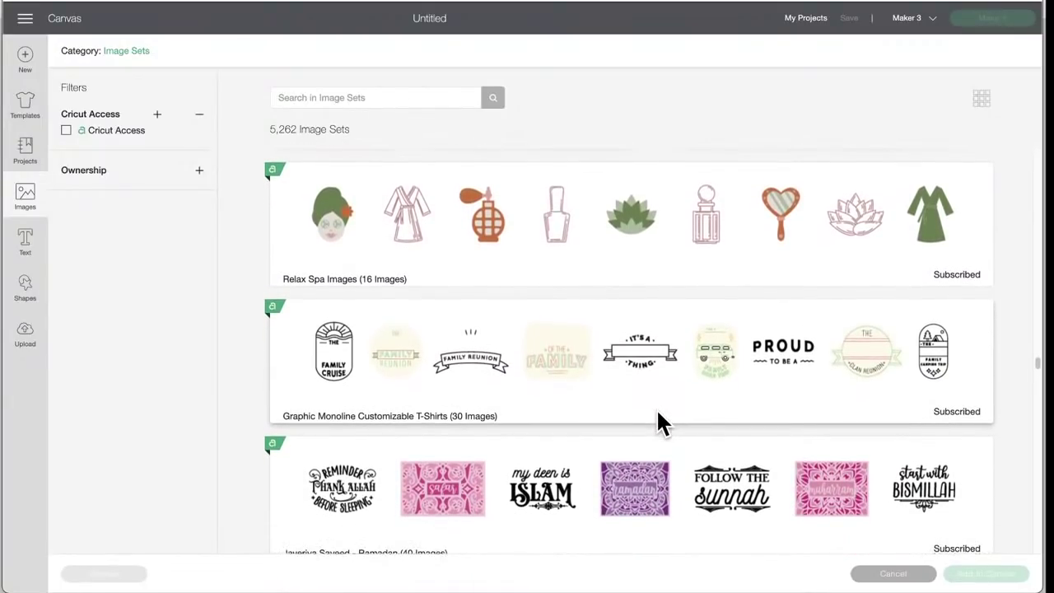
{"action": "scroll", "coordinate": [658, 421], "scroll_direction": "down", "scroll_amount": 3}
{"action": "scroll", "coordinate": [658, 420], "scroll_direction": "down", "scroll_amount": 3}
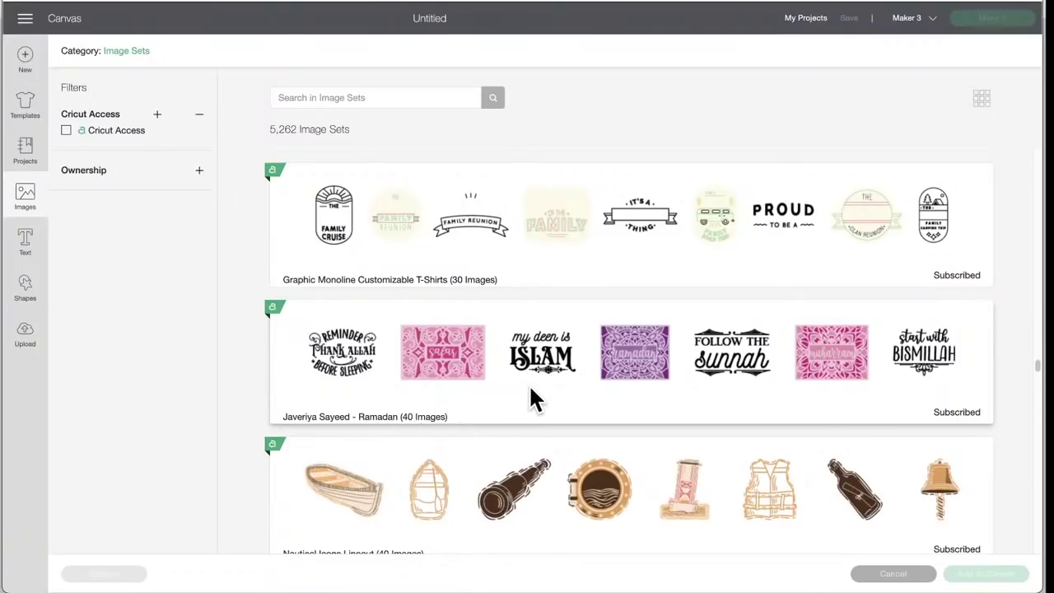
Examine the Nautical Icons Linocut, Otomi Dia De Los Muertos, Realistic Detailed Food Silhouette and Traditional Tattoo Halloween Vampires image sets.
{"action": "scroll", "coordinate": [529, 383], "scroll_direction": "down", "scroll_amount": 5}
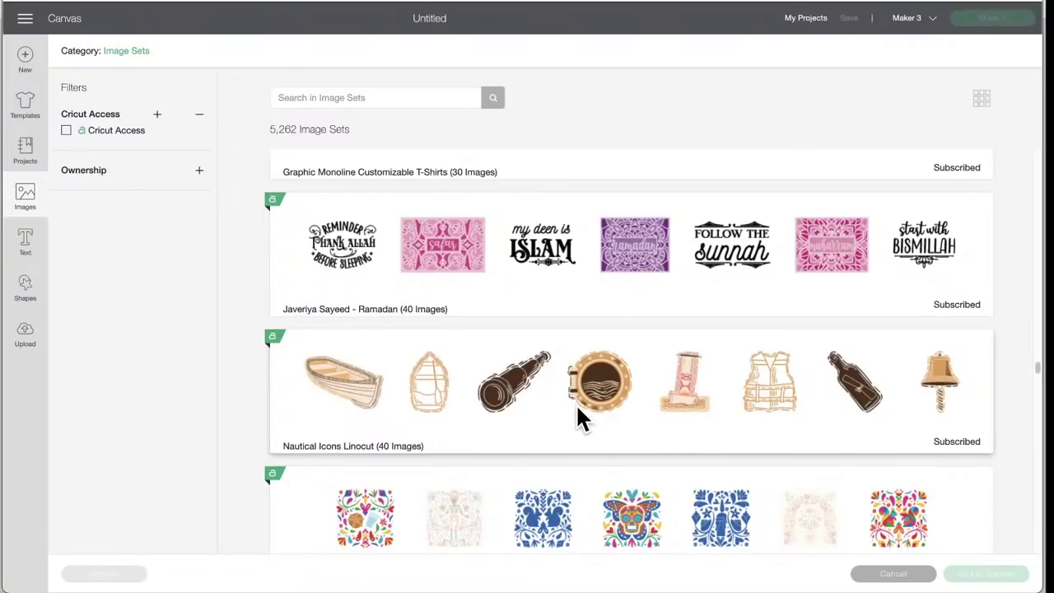
{"action": "scroll", "coordinate": [577, 412], "scroll_direction": "down", "scroll_amount": 3}
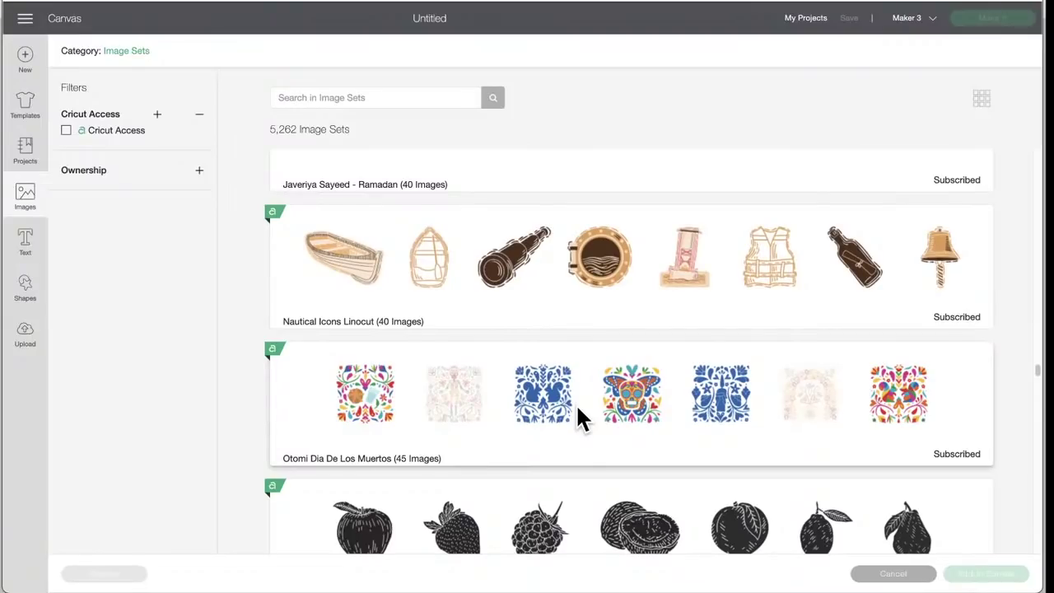
{"action": "scroll", "coordinate": [576, 406], "scroll_direction": "down", "scroll_amount": 3}
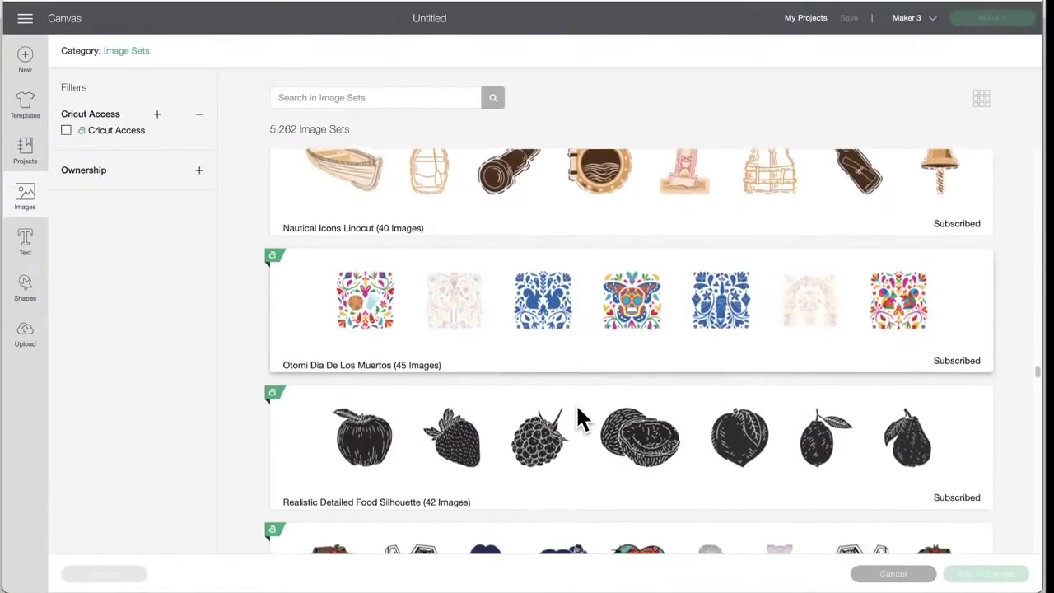
{"action": "scroll", "coordinate": [577, 406], "scroll_direction": "down", "scroll_amount": 3}
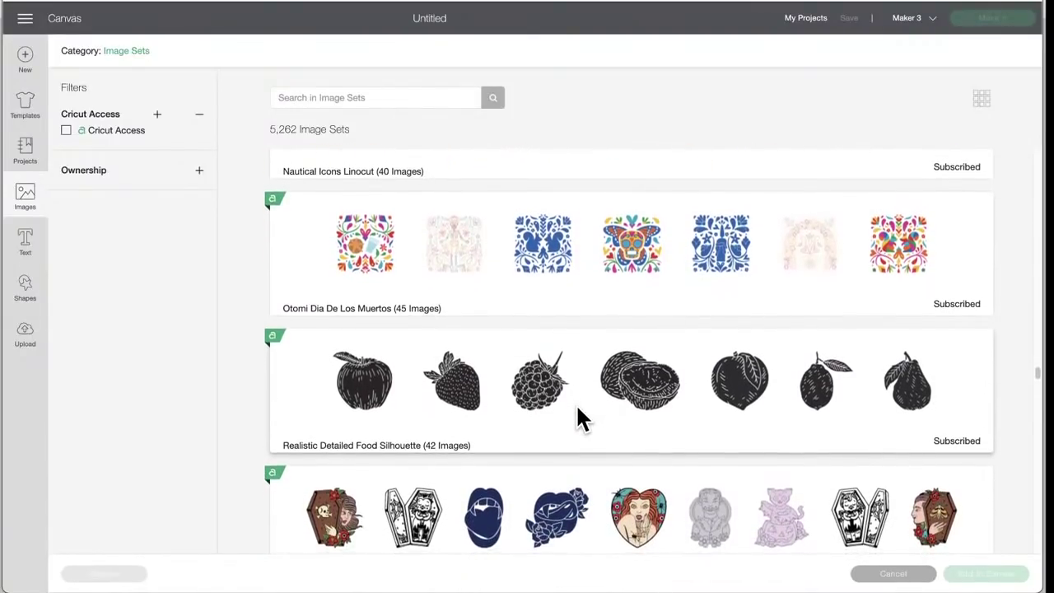
{"action": "scroll", "coordinate": [576, 409], "scroll_direction": "down", "scroll_amount": 2}
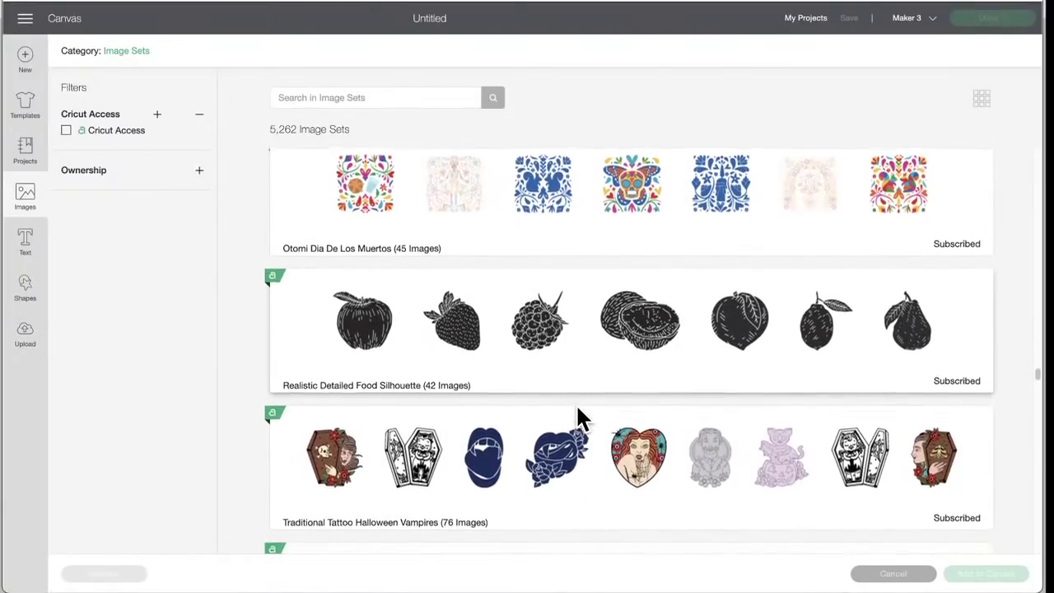
{"action": "scroll", "coordinate": [576, 417], "scroll_direction": "down", "scroll_amount": 2}
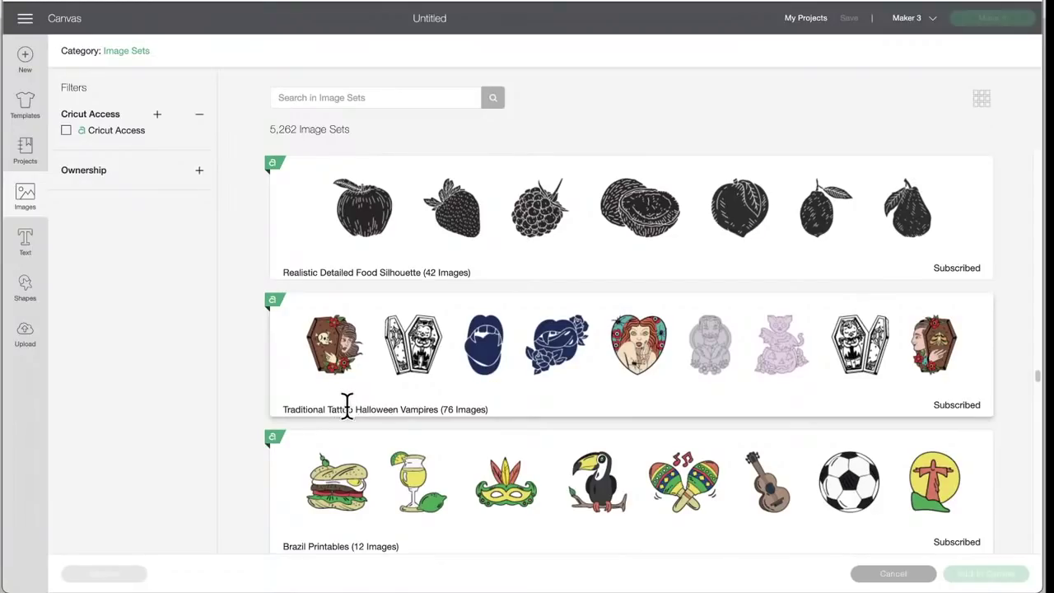
Browse the Brazil Printables, BlackCatsSVG - Funny Bathroom, Adorable Guinea Pig and BlackCatsSVG - Farmhouse Rules image sets.
{"action": "scroll", "coordinate": [688, 388], "scroll_direction": "down", "scroll_amount": 3}
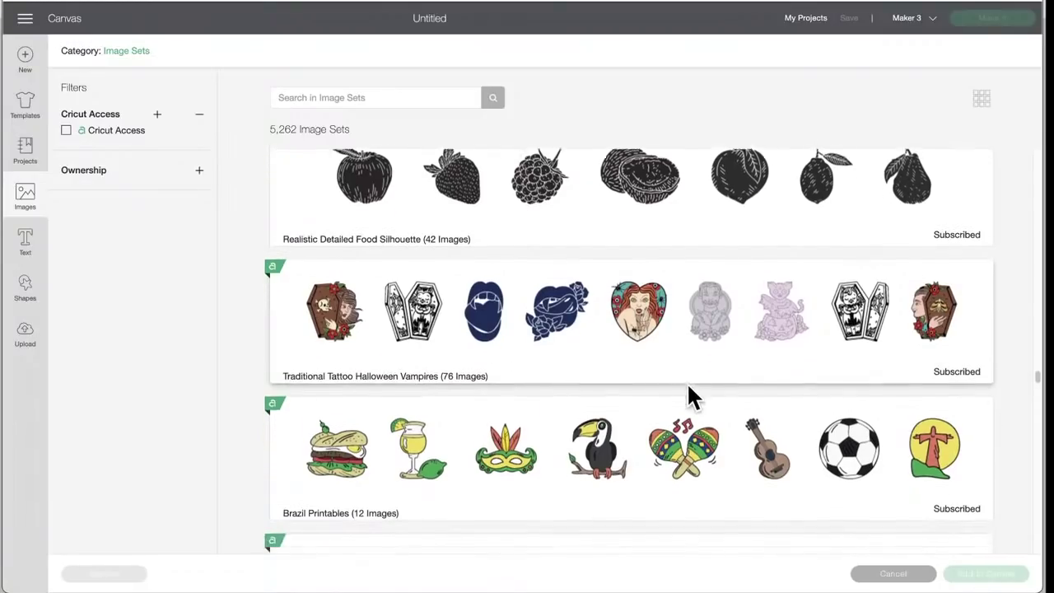
{"action": "scroll", "coordinate": [689, 389], "scroll_direction": "down", "scroll_amount": 1}
{"action": "scroll", "coordinate": [688, 387], "scroll_direction": "down", "scroll_amount": 2}
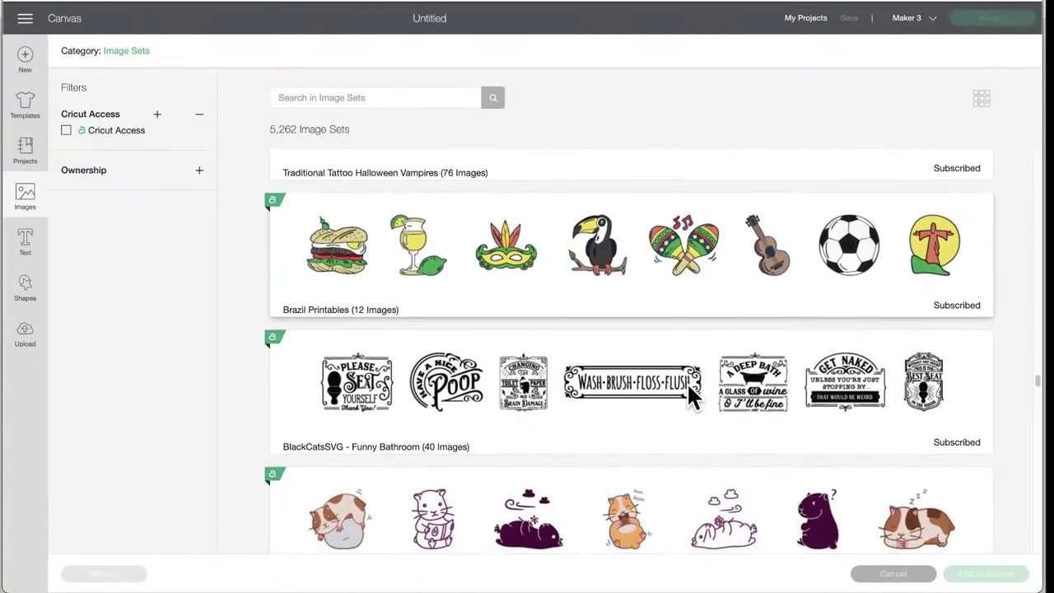
{"action": "scroll", "coordinate": [688, 386], "scroll_direction": "down", "scroll_amount": 1}
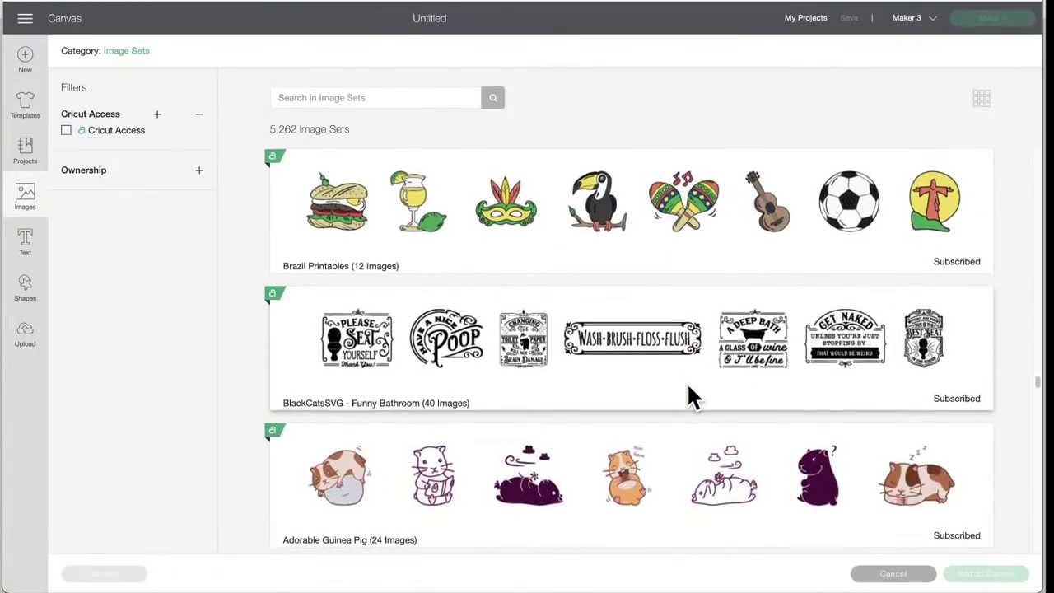
{"action": "scroll", "coordinate": [688, 387], "scroll_direction": "down", "scroll_amount": 3}
{"action": "scroll", "coordinate": [688, 387], "scroll_direction": "down", "scroll_amount": 2}
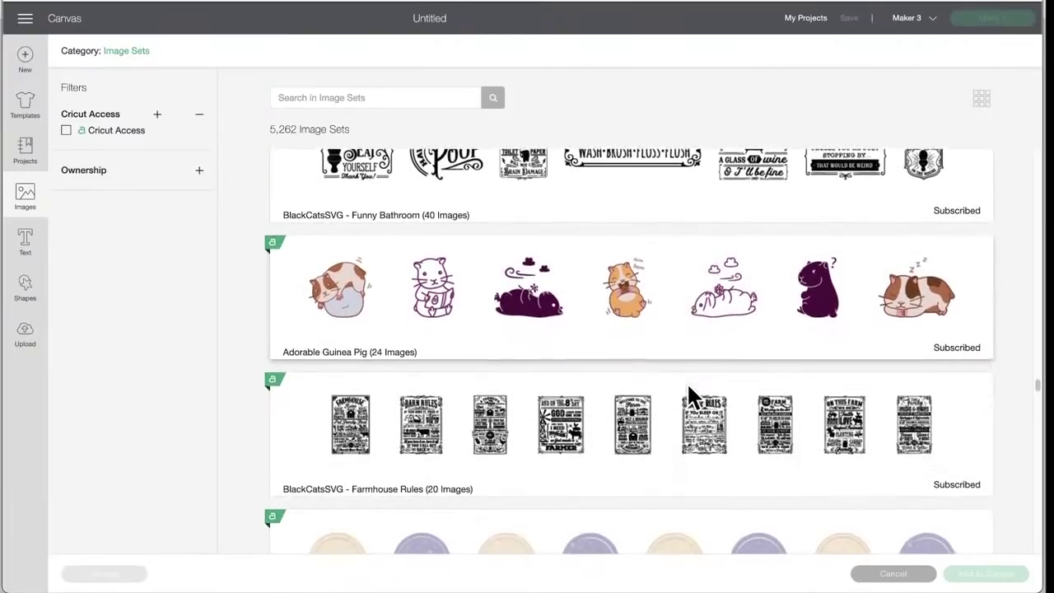
Look through the Shabby Chic Price Tags, Miscellaneous Icons, Floral Baskets and Olympic Athletes image sets.
{"action": "scroll", "coordinate": [688, 387], "scroll_direction": "down", "scroll_amount": 3}
{"action": "scroll", "coordinate": [688, 387], "scroll_direction": "down", "scroll_amount": 8}
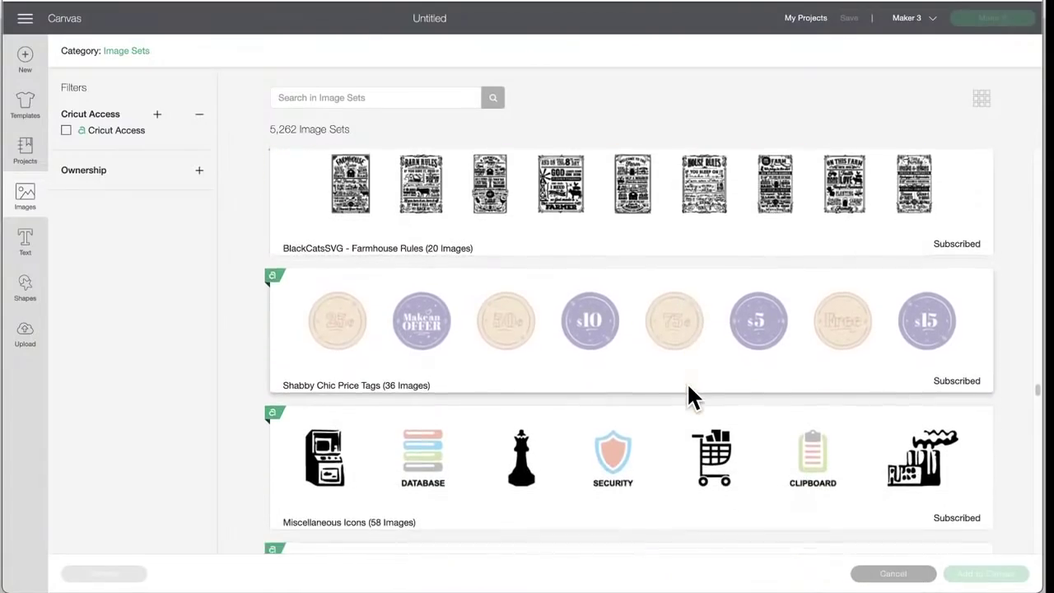
{"action": "scroll", "coordinate": [688, 387], "scroll_direction": "down", "scroll_amount": 15}
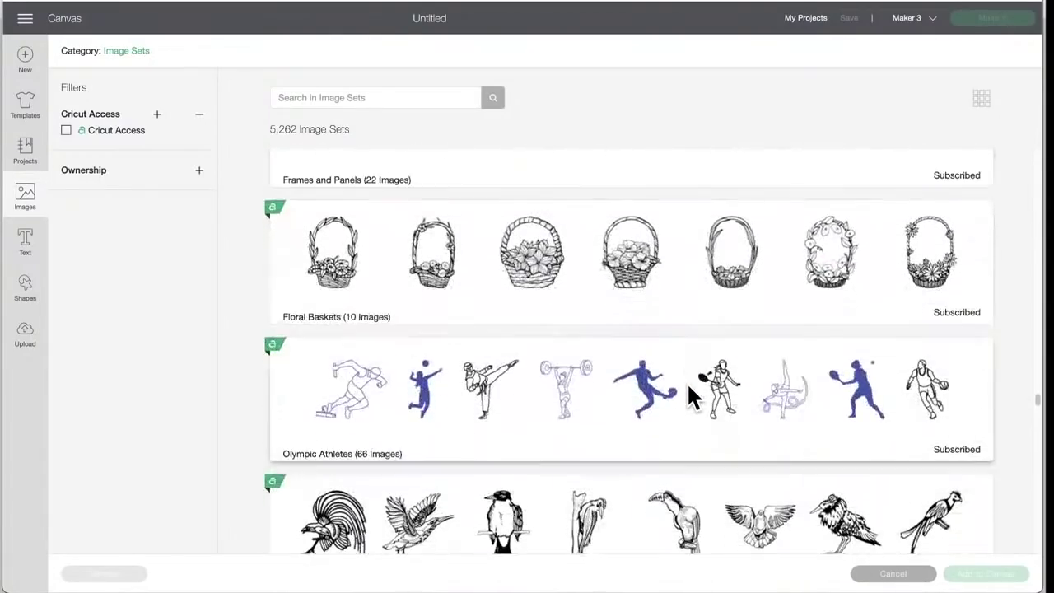
Go back up the list of image sets to BlackCatsSVG - You and Me Vol 2 and open that set.
{"action": "scroll", "coordinate": [688, 387], "scroll_direction": "down", "scroll_amount": 15}
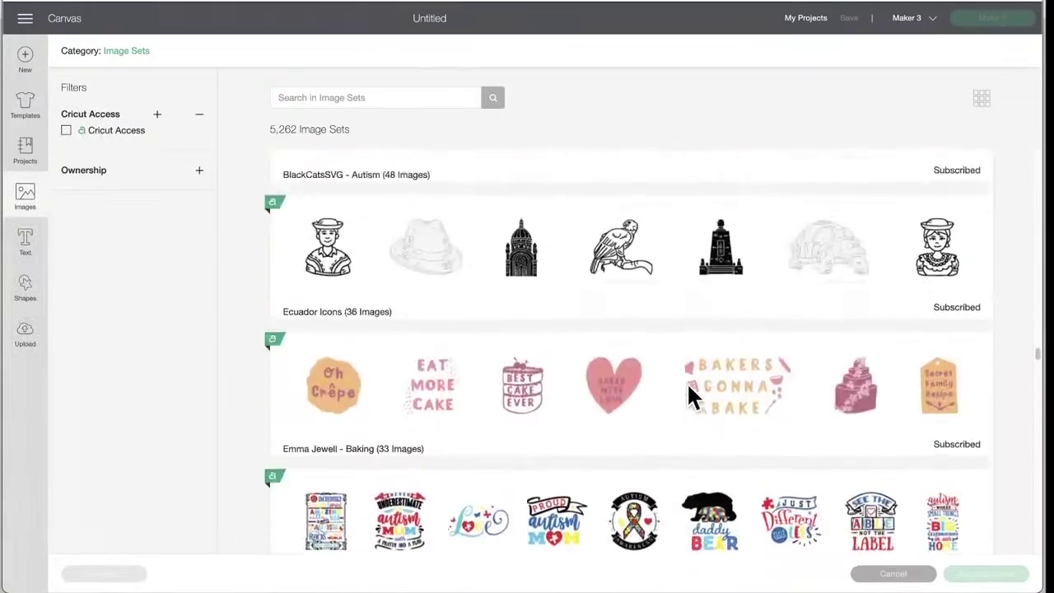
{"action": "scroll", "coordinate": [688, 392], "scroll_direction": "up", "scroll_amount": 15}
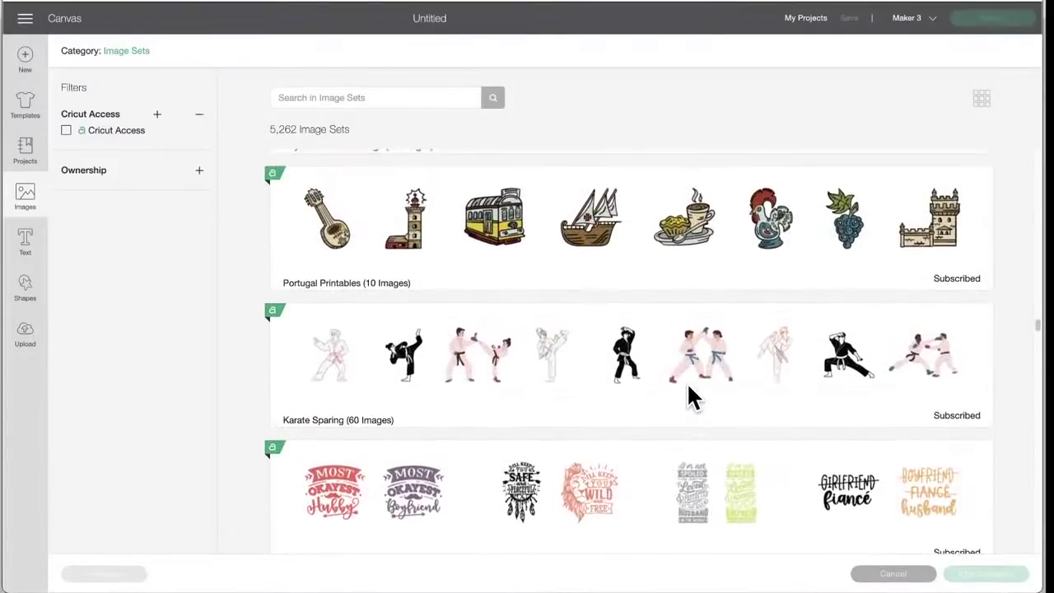
{"action": "scroll", "coordinate": [688, 389], "scroll_direction": "up", "scroll_amount": 10}
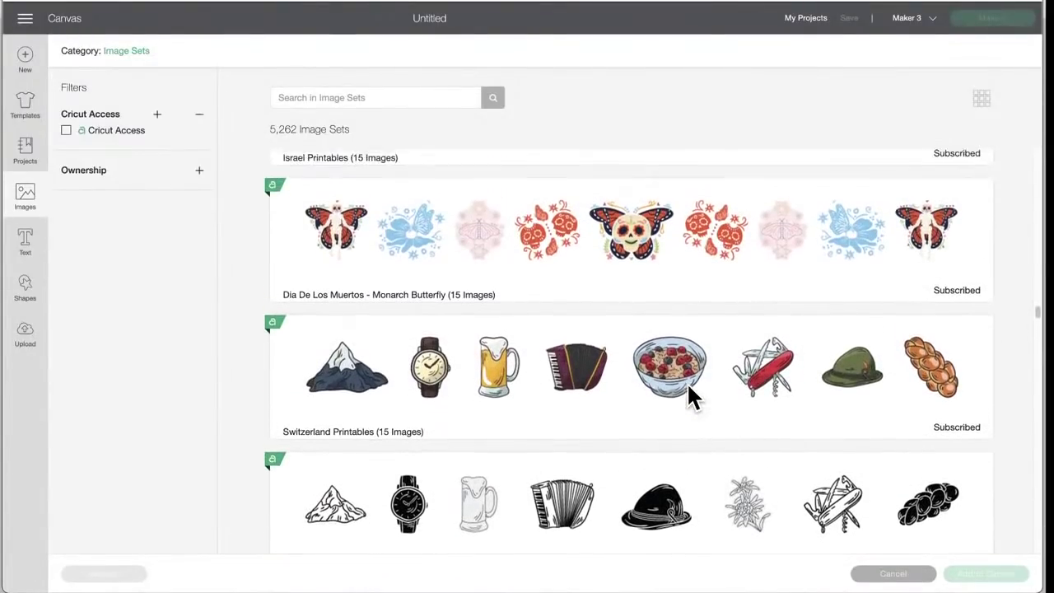
{"action": "scroll", "coordinate": [686, 387], "scroll_direction": "up", "scroll_amount": 8}
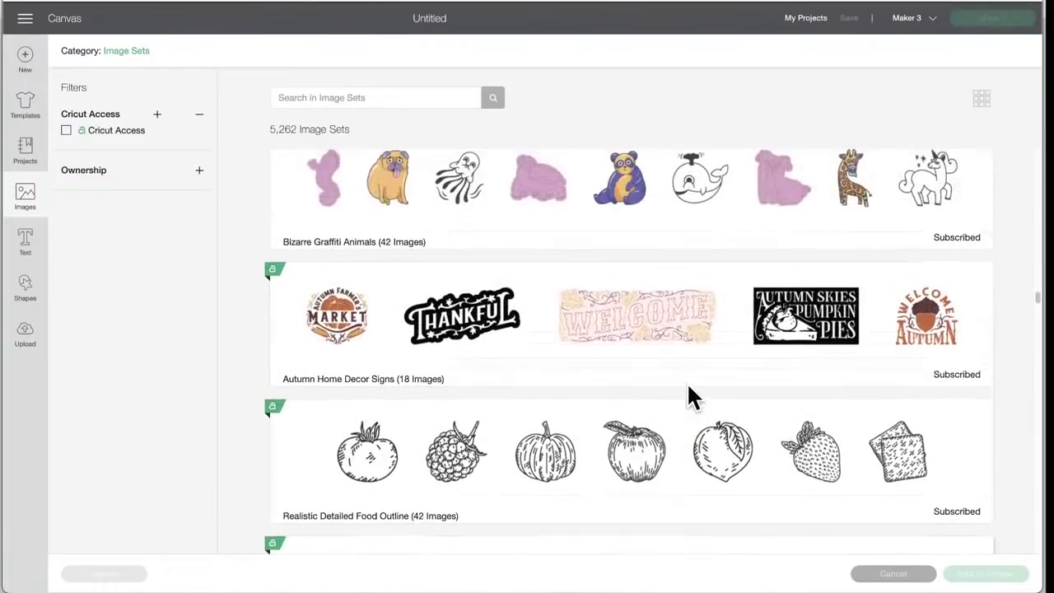
{"action": "scroll", "coordinate": [688, 387], "scroll_direction": "up", "scroll_amount": 8}
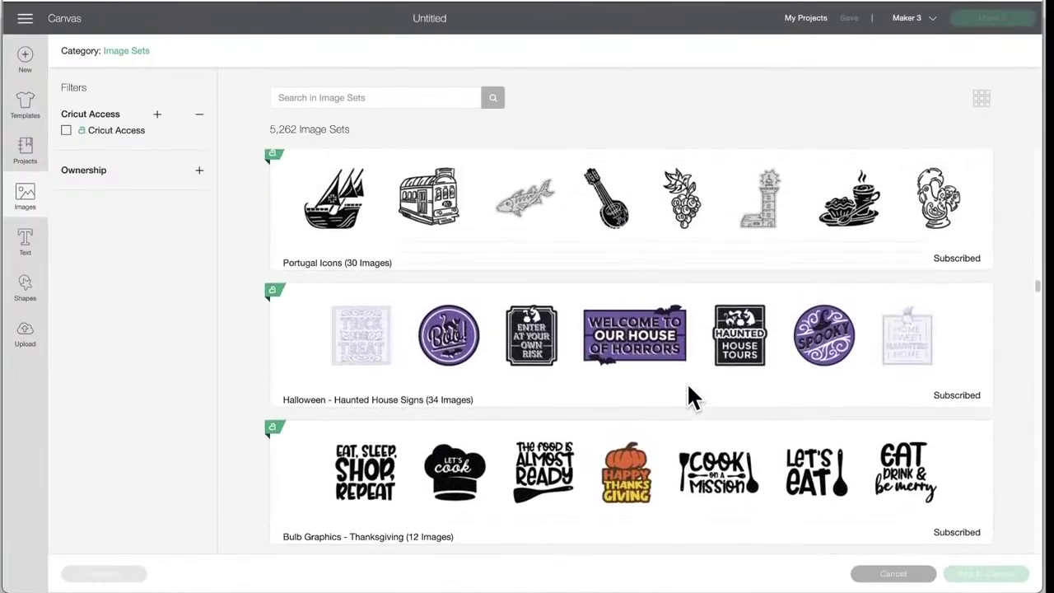
{"action": "scroll", "coordinate": [688, 390], "scroll_direction": "up", "scroll_amount": 8}
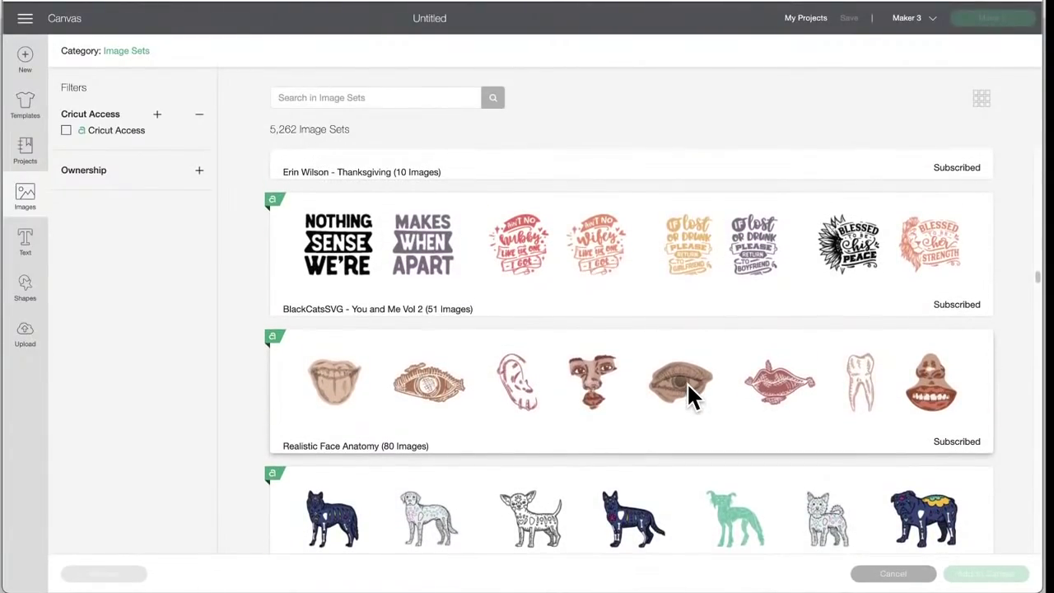
{"action": "scroll", "coordinate": [688, 389], "scroll_direction": "up", "scroll_amount": 5}
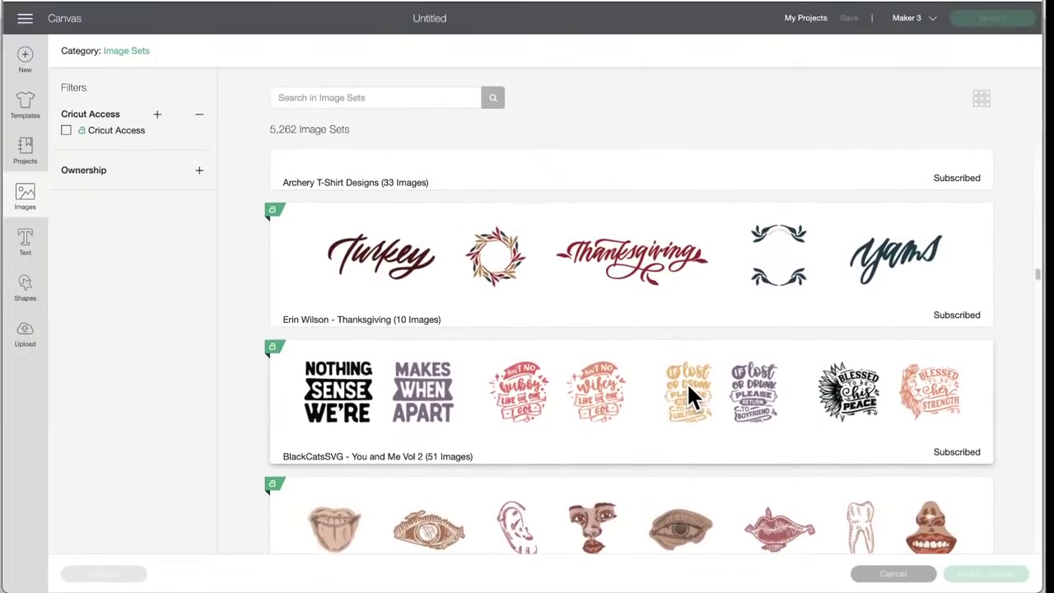
{"action": "left_click", "coordinate": [681, 382]}
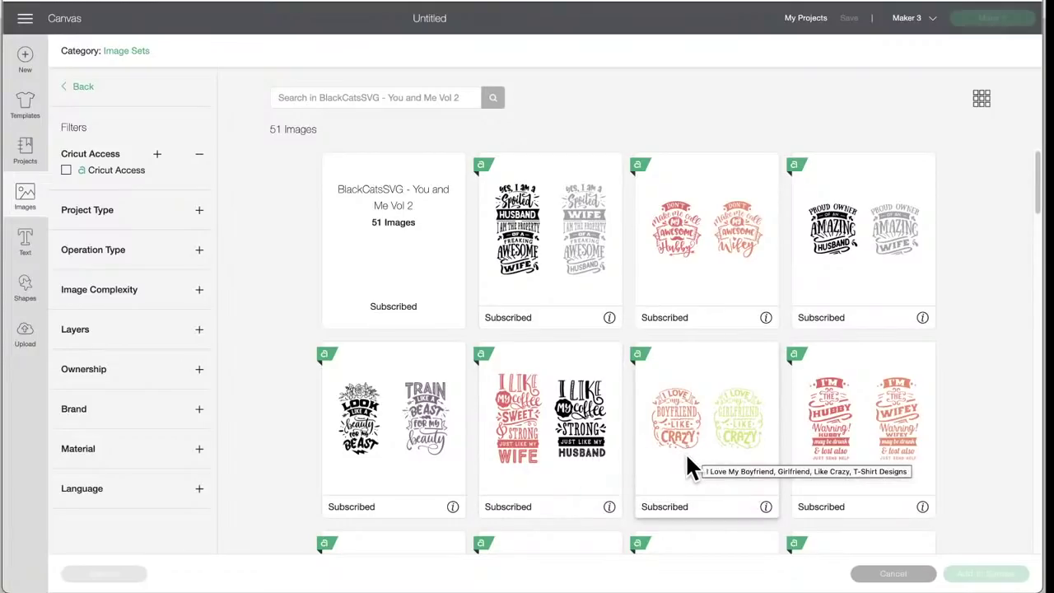
Examine the couples' T-shirt designs in the first half of the set, including the Stealing Her Heart and I'm Her Captain pairs.
{"action": "scroll", "coordinate": [686, 457], "scroll_direction": "down", "scroll_amount": 3}
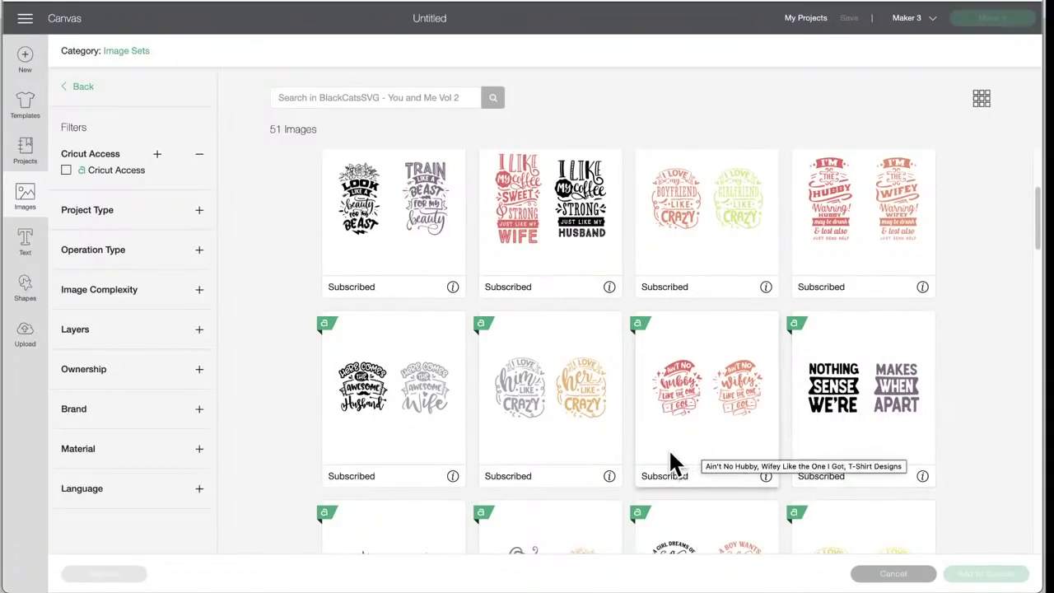
{"action": "scroll", "coordinate": [548, 426], "scroll_direction": "down", "scroll_amount": 5}
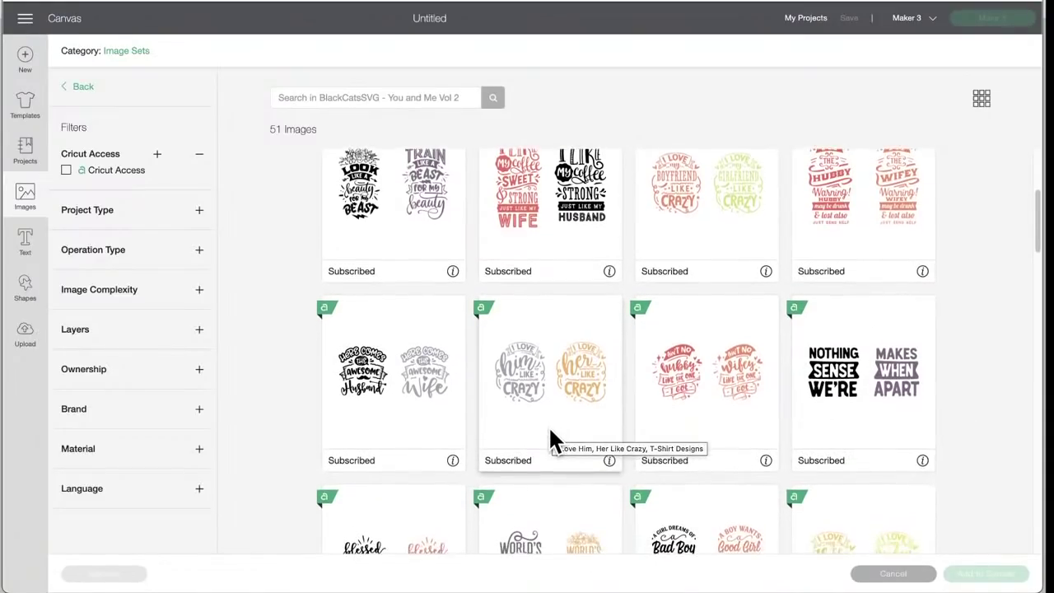
{"action": "scroll", "coordinate": [550, 441], "scroll_direction": "down", "scroll_amount": 5}
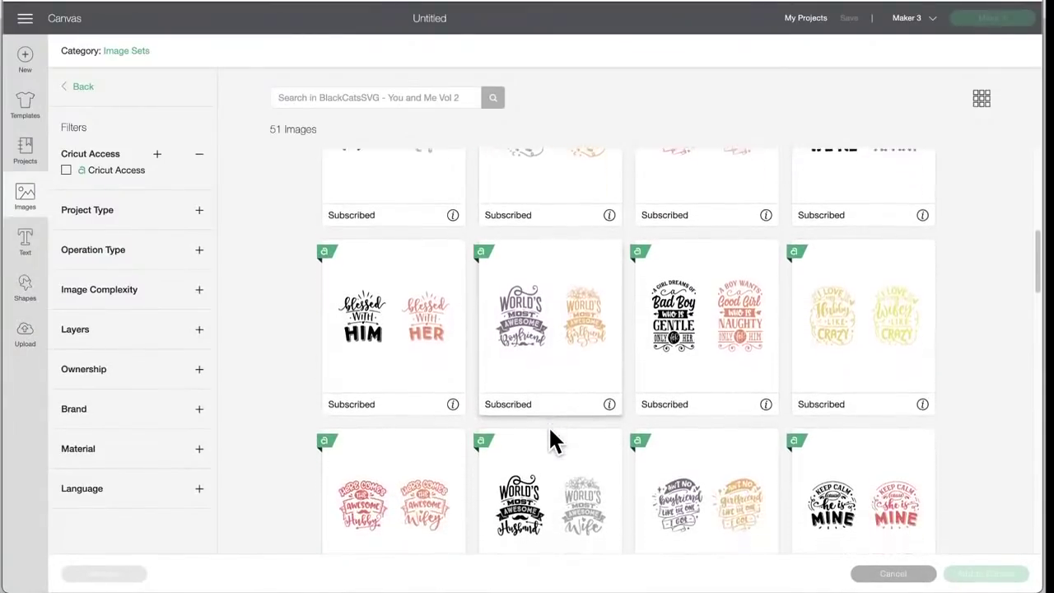
{"action": "scroll", "coordinate": [550, 430], "scroll_direction": "down", "scroll_amount": 2}
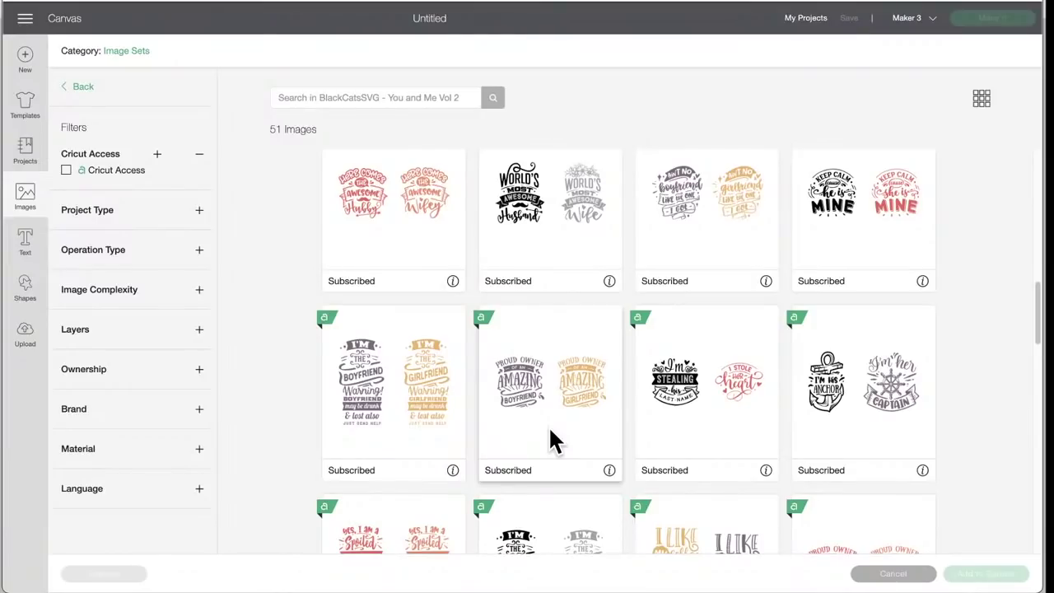
{"action": "scroll", "coordinate": [548, 425], "scroll_direction": "down", "scroll_amount": 1}
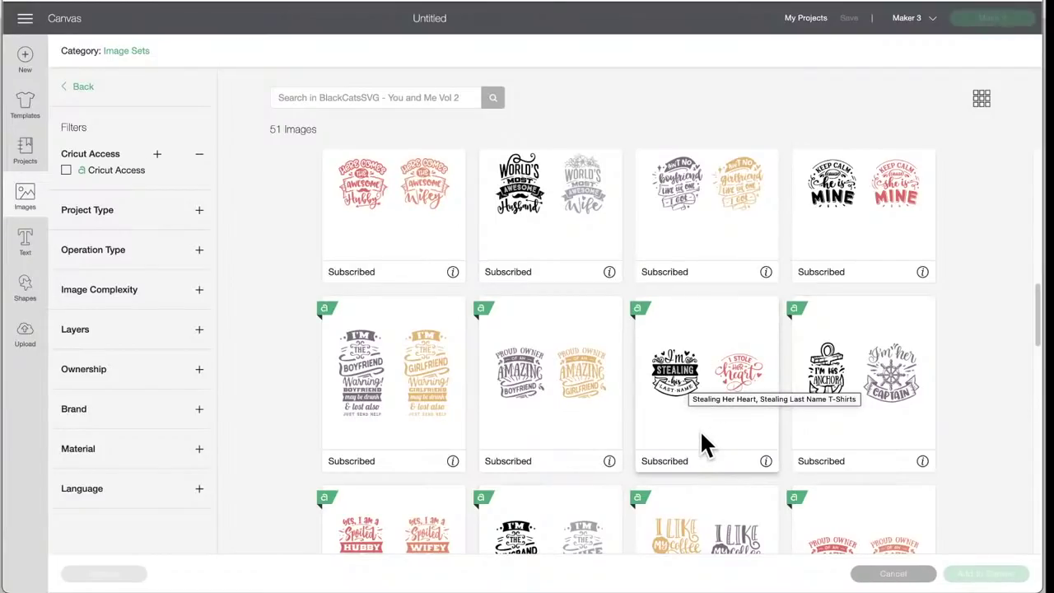
{"action": "scroll", "coordinate": [701, 436], "scroll_direction": "down", "scroll_amount": 1}
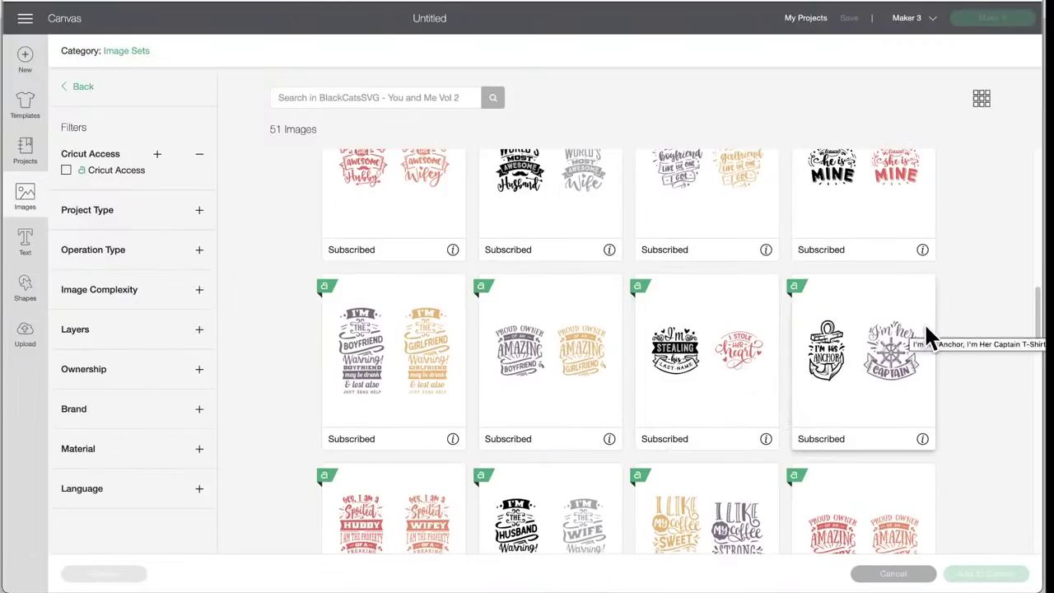
{"action": "scroll", "coordinate": [877, 394], "scroll_direction": "down", "scroll_amount": 5}
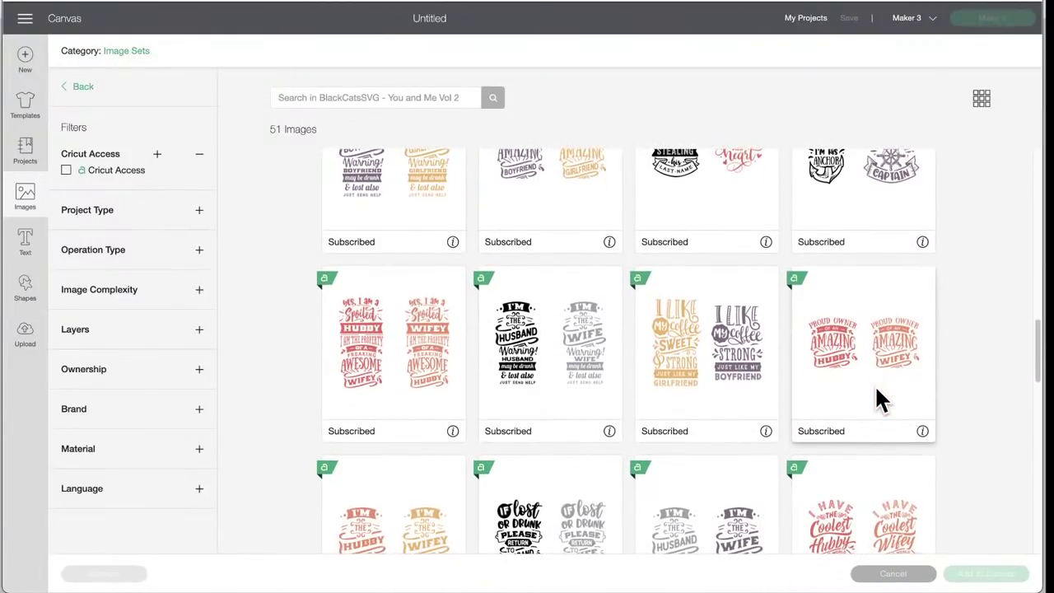
{"action": "scroll", "coordinate": [874, 385], "scroll_direction": "down", "scroll_amount": 1}
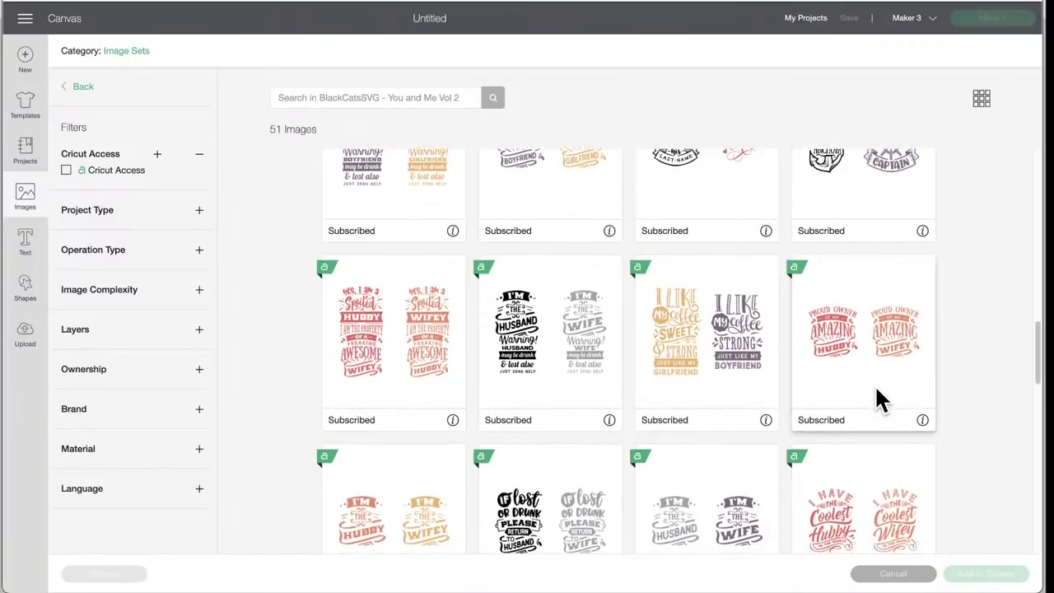
{"action": "scroll", "coordinate": [874, 384], "scroll_direction": "down", "scroll_amount": 2}
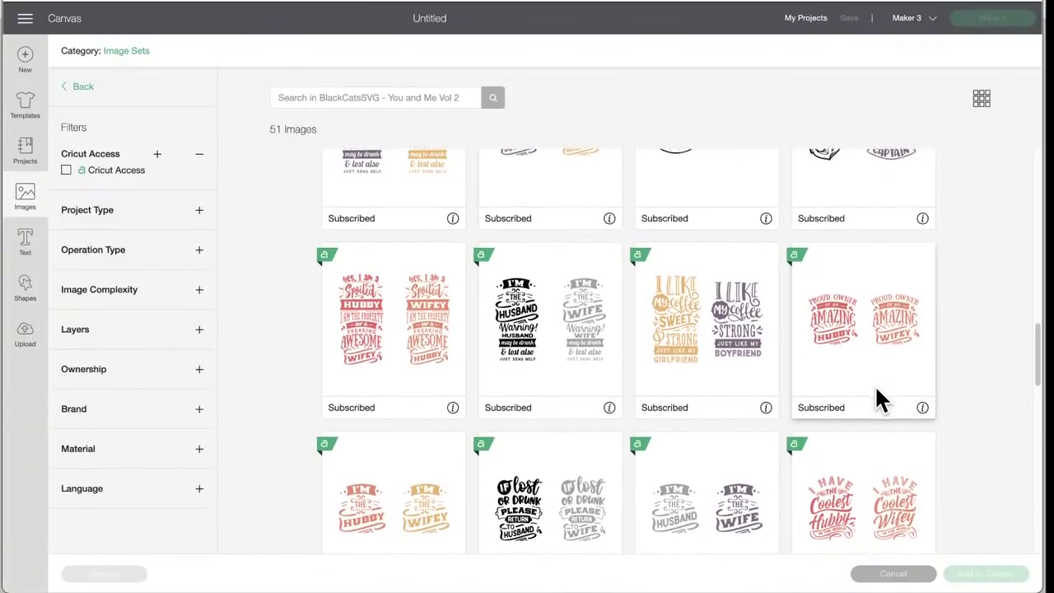
Review the remaining couples' designs in the set, from I Have the Coolest Hubby and Wifey through I'm the Help.
{"action": "scroll", "coordinate": [874, 385], "scroll_direction": "down", "scroll_amount": 3}
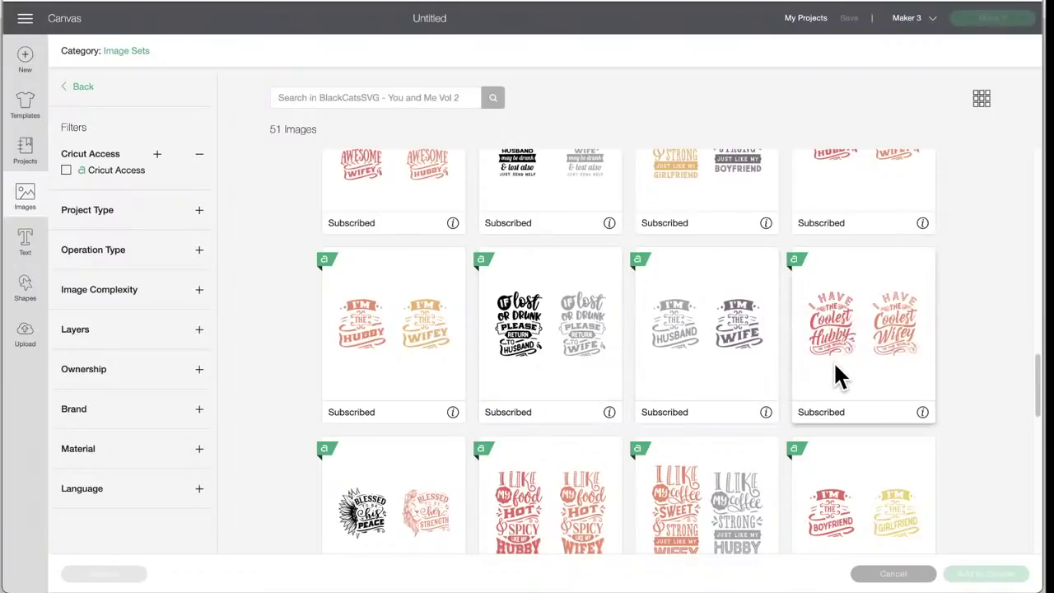
{"action": "scroll", "coordinate": [868, 377], "scroll_direction": "down", "scroll_amount": 3}
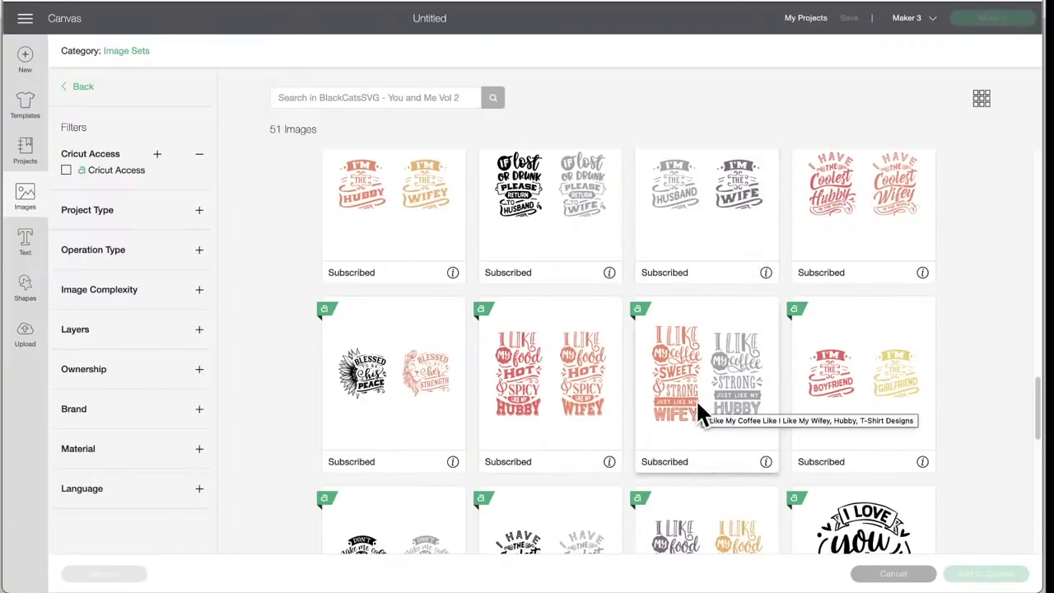
{"action": "scroll", "coordinate": [595, 428], "scroll_direction": "down", "scroll_amount": 2}
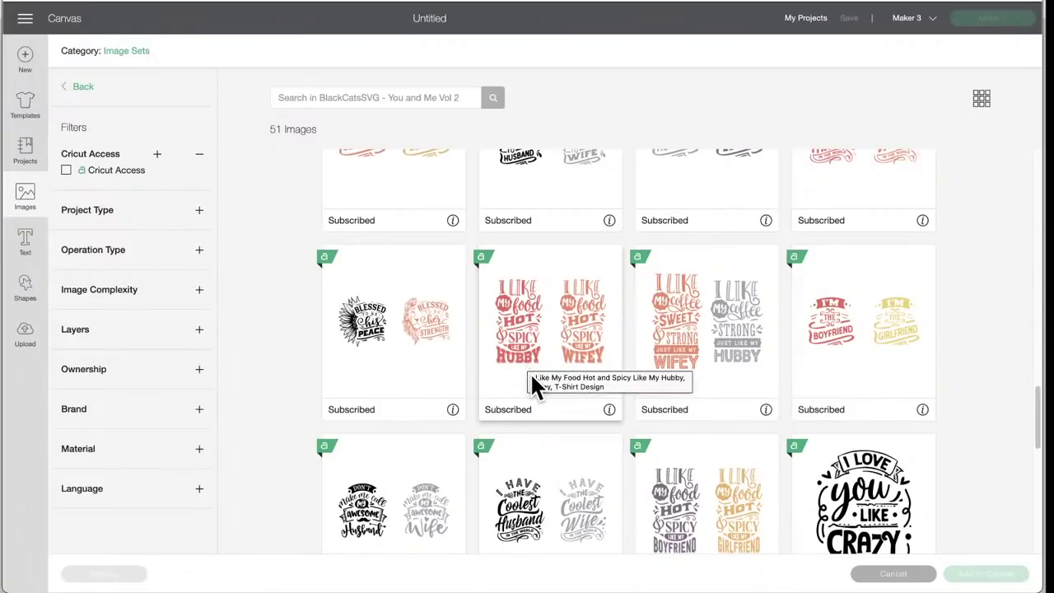
{"action": "scroll", "coordinate": [533, 383], "scroll_direction": "down", "scroll_amount": 5}
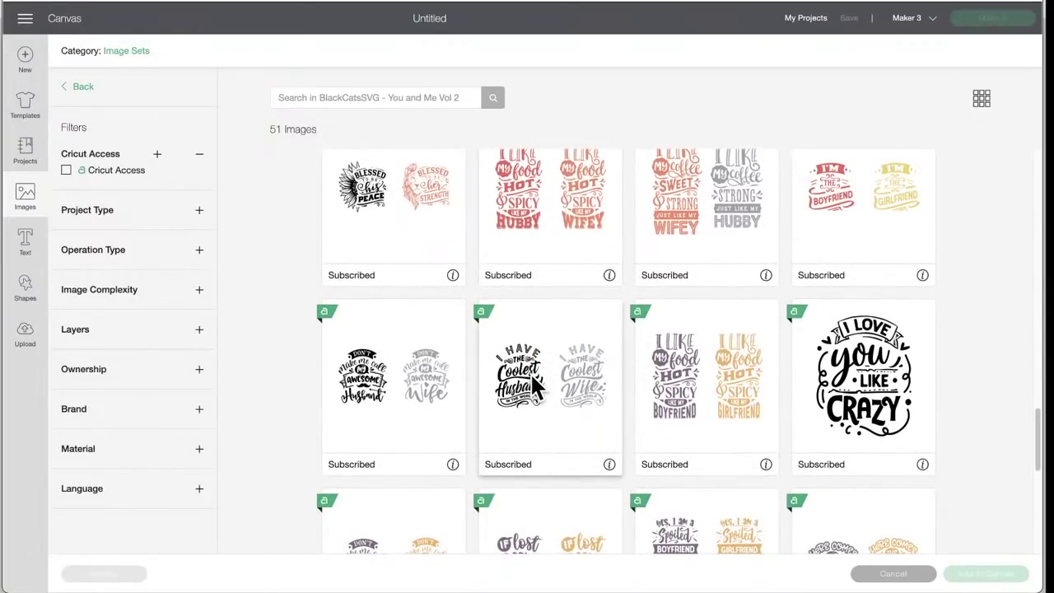
{"action": "scroll", "coordinate": [533, 383], "scroll_direction": "down", "scroll_amount": 4}
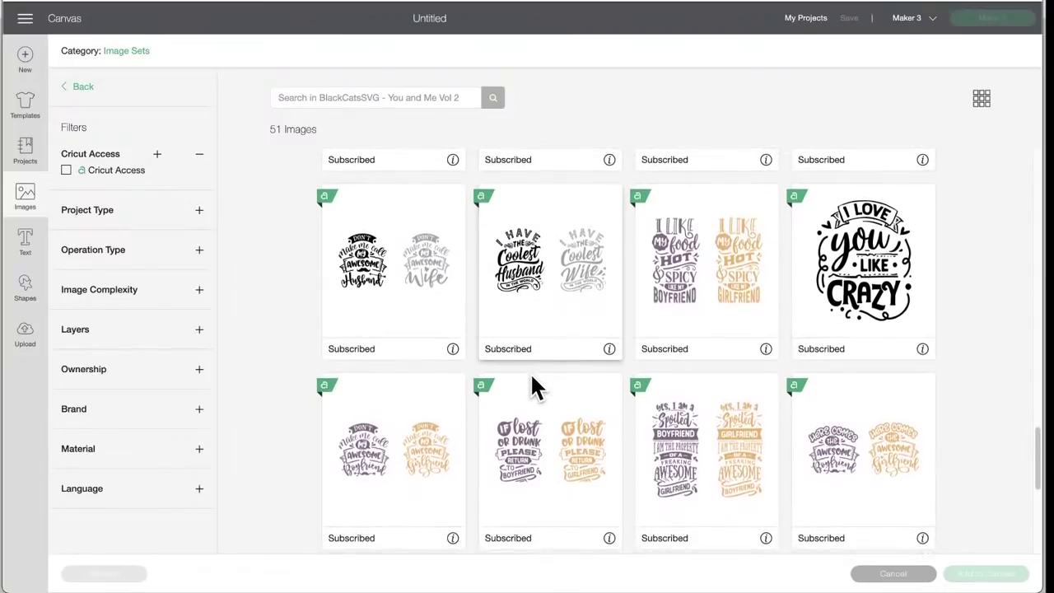
{"action": "scroll", "coordinate": [533, 383], "scroll_direction": "down", "scroll_amount": 1}
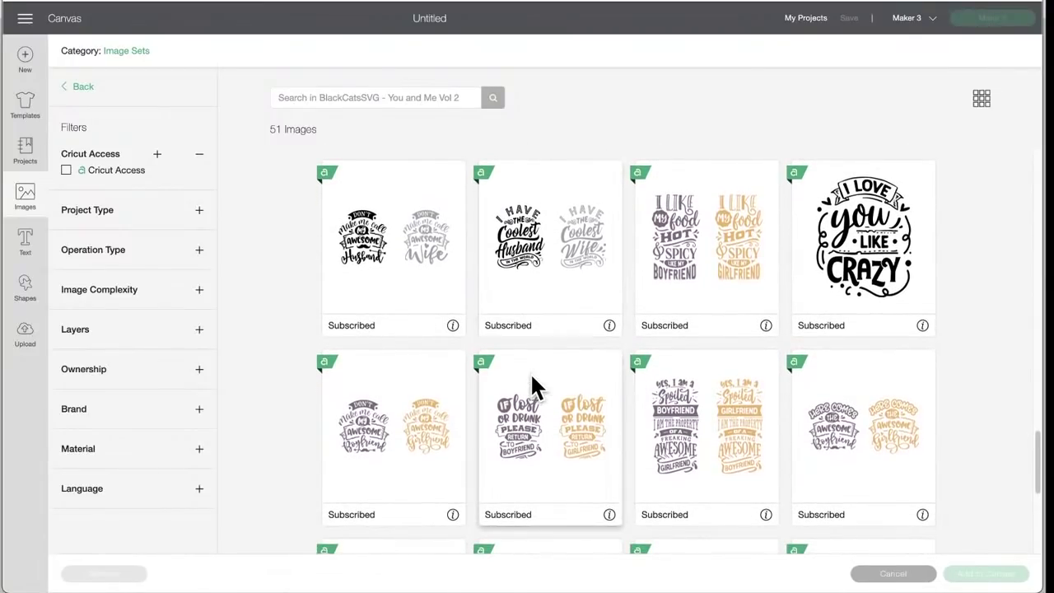
{"action": "scroll", "coordinate": [531, 380], "scroll_direction": "down", "scroll_amount": 5}
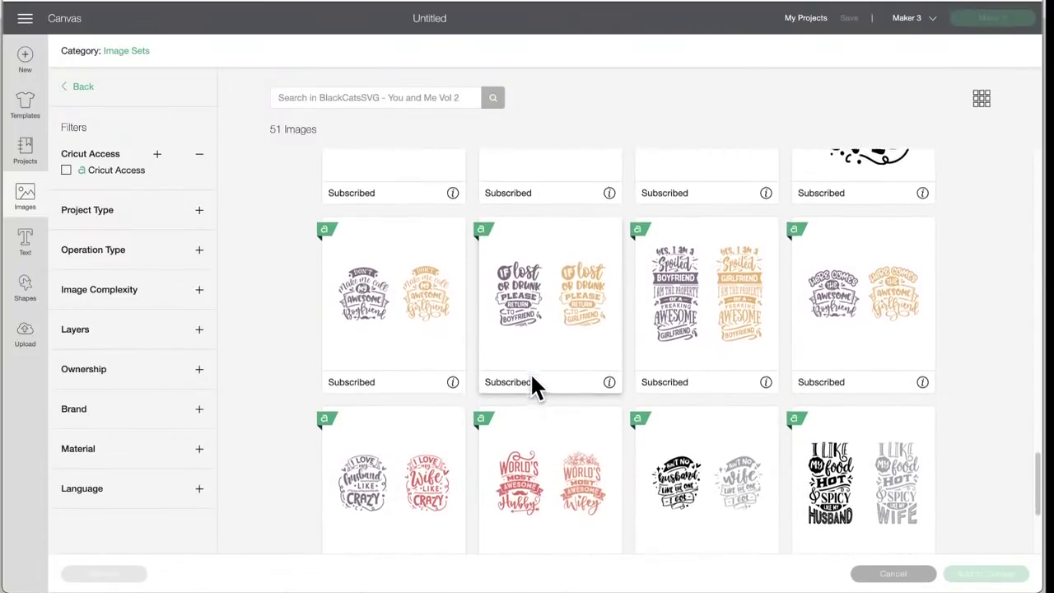
{"action": "scroll", "coordinate": [531, 383], "scroll_direction": "down", "scroll_amount": 6}
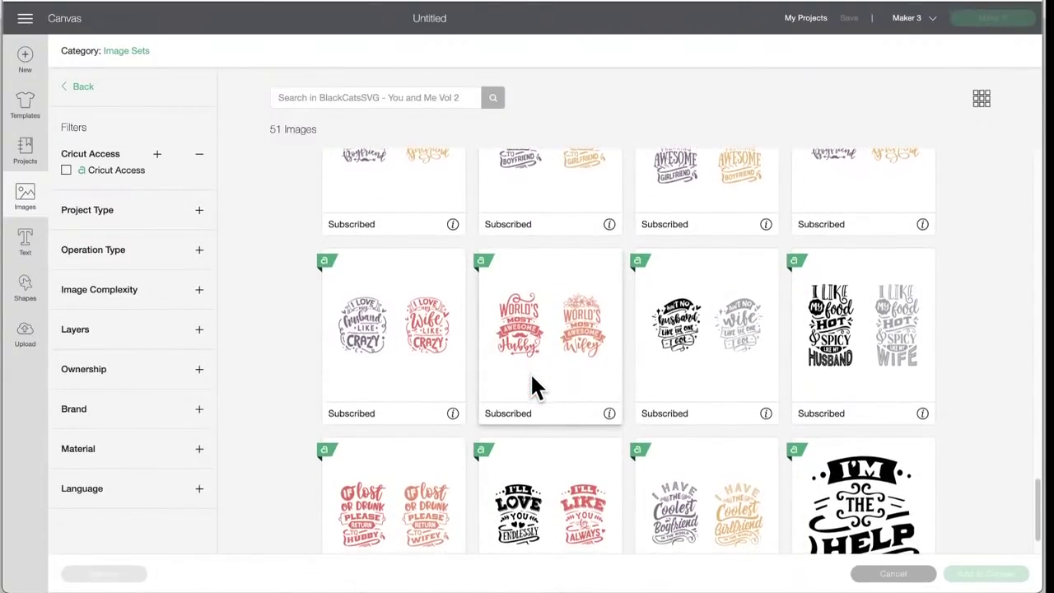
{"action": "scroll", "coordinate": [532, 381], "scroll_direction": "down", "scroll_amount": 1}
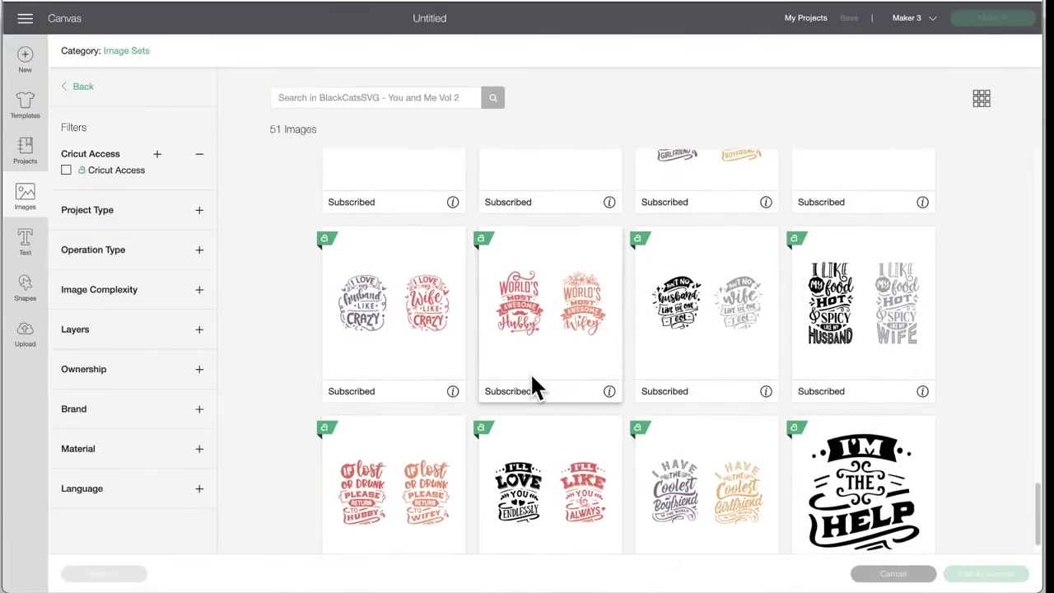
{"action": "scroll", "coordinate": [532, 383], "scroll_direction": "down", "scroll_amount": 2}
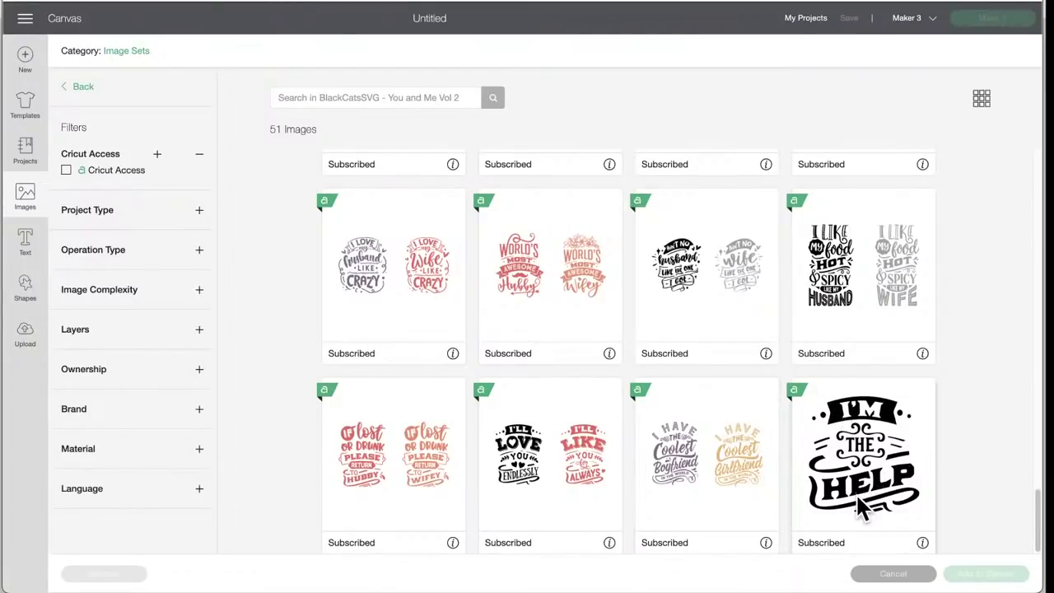
{"action": "scroll", "coordinate": [560, 475], "scroll_direction": "up", "scroll_amount": 1}
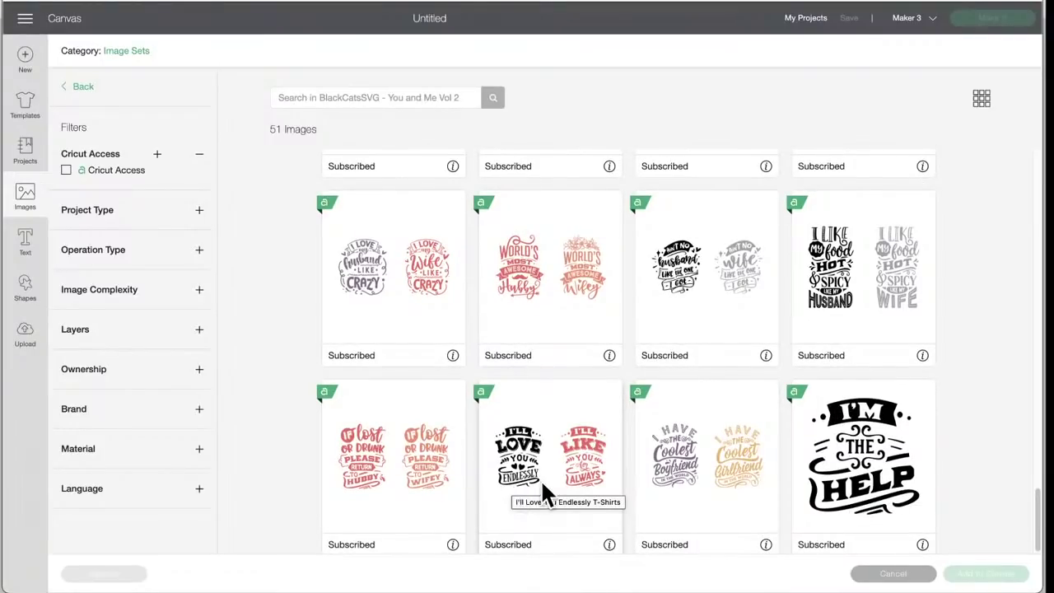
{"action": "scroll", "coordinate": [545, 231], "scroll_direction": "up", "scroll_amount": 5}
{"action": "scroll", "coordinate": [545, 231], "scroll_direction": "up", "scroll_amount": 10}
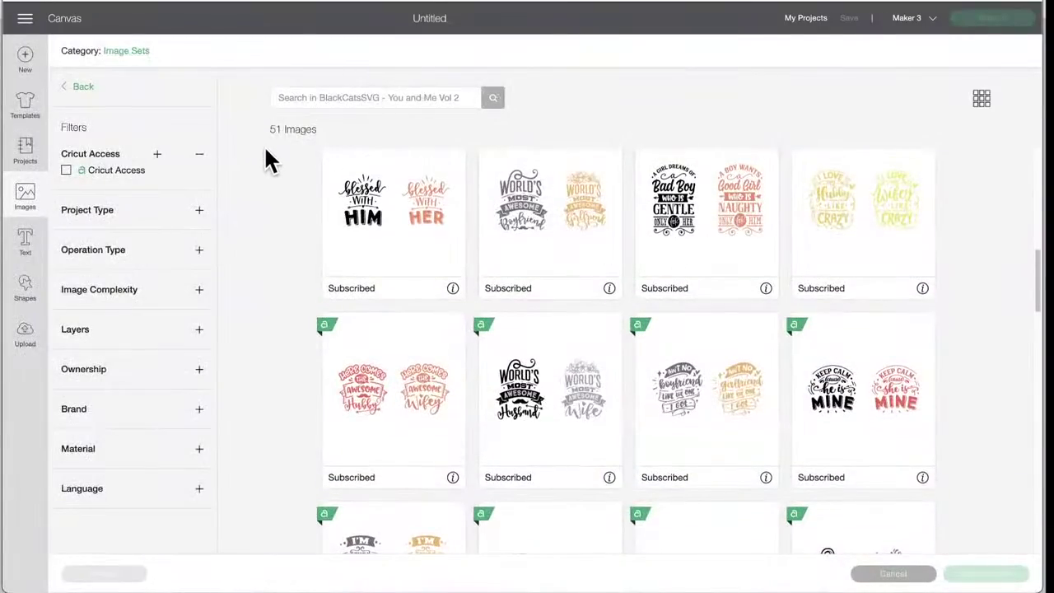
Return to the list of all image sets and open the Thanksgiving Pie Banner Pennants set.
{"action": "left_click", "coordinate": [80, 87]}
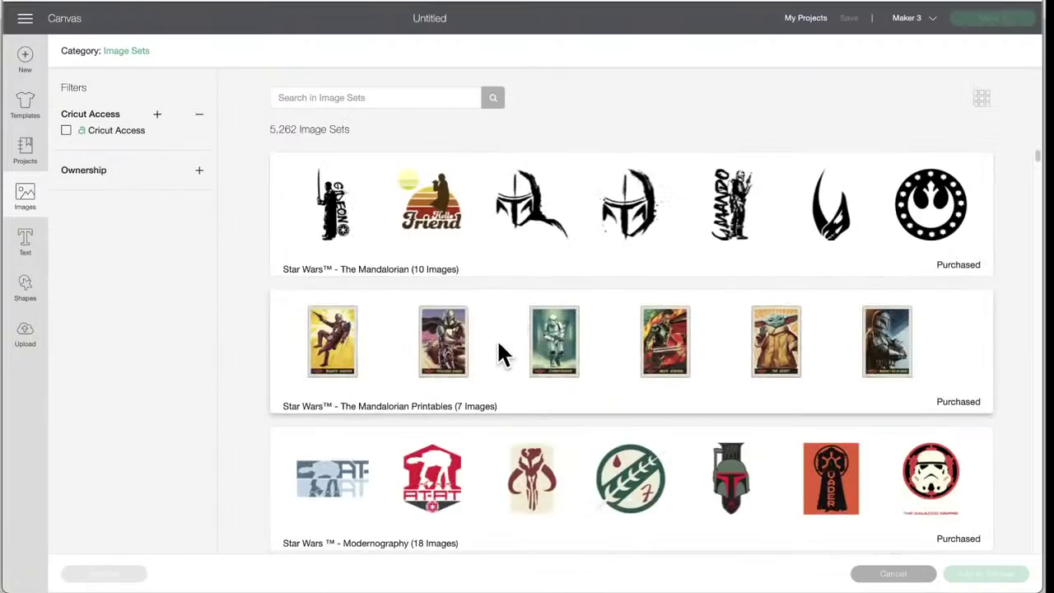
{"action": "scroll", "coordinate": [500, 379], "scroll_direction": "down", "scroll_amount": 15}
{"action": "scroll", "coordinate": [502, 394], "scroll_direction": "down", "scroll_amount": 15}
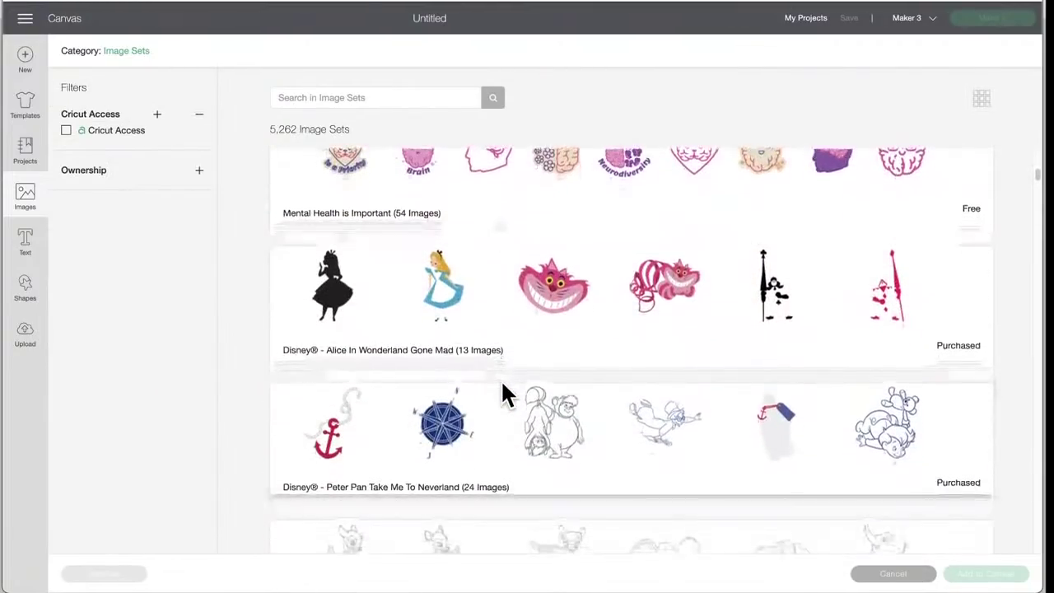
{"action": "scroll", "coordinate": [502, 385], "scroll_direction": "down", "scroll_amount": 5}
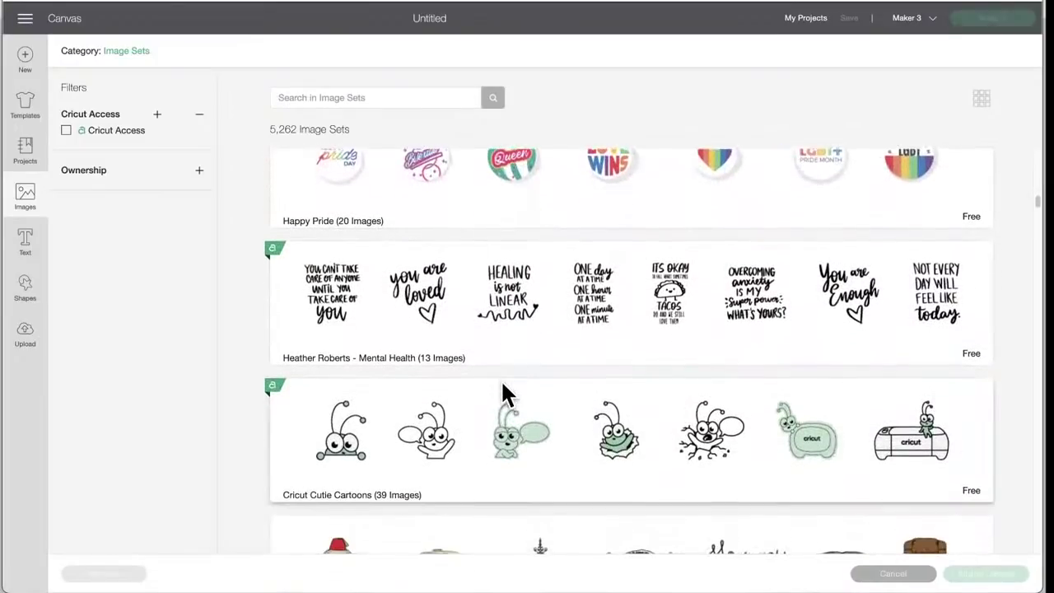
{"action": "scroll", "coordinate": [503, 394], "scroll_direction": "down", "scroll_amount": 12}
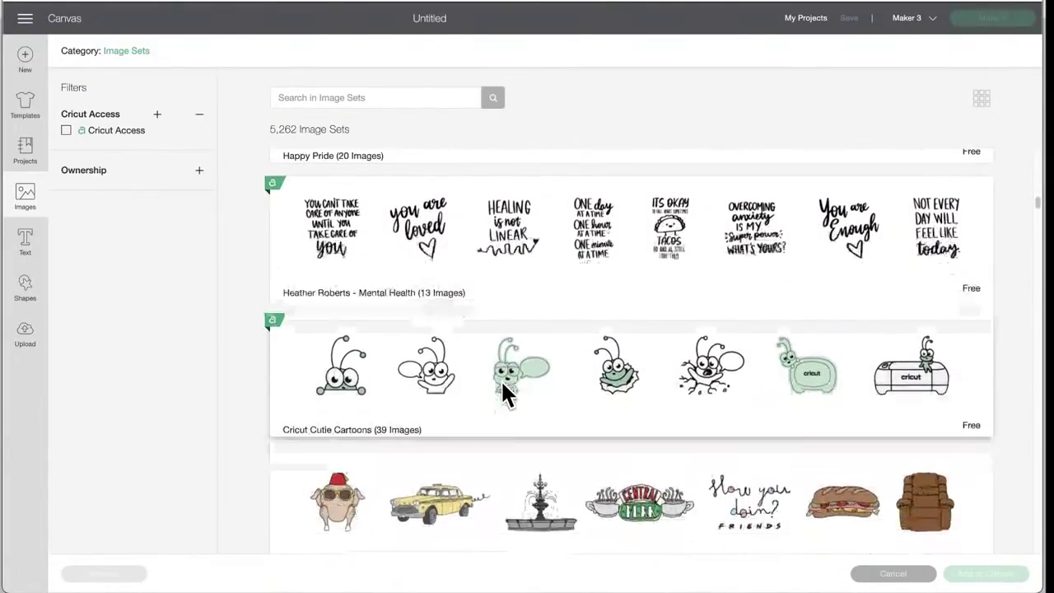
{"action": "scroll", "coordinate": [502, 383], "scroll_direction": "down", "scroll_amount": 5}
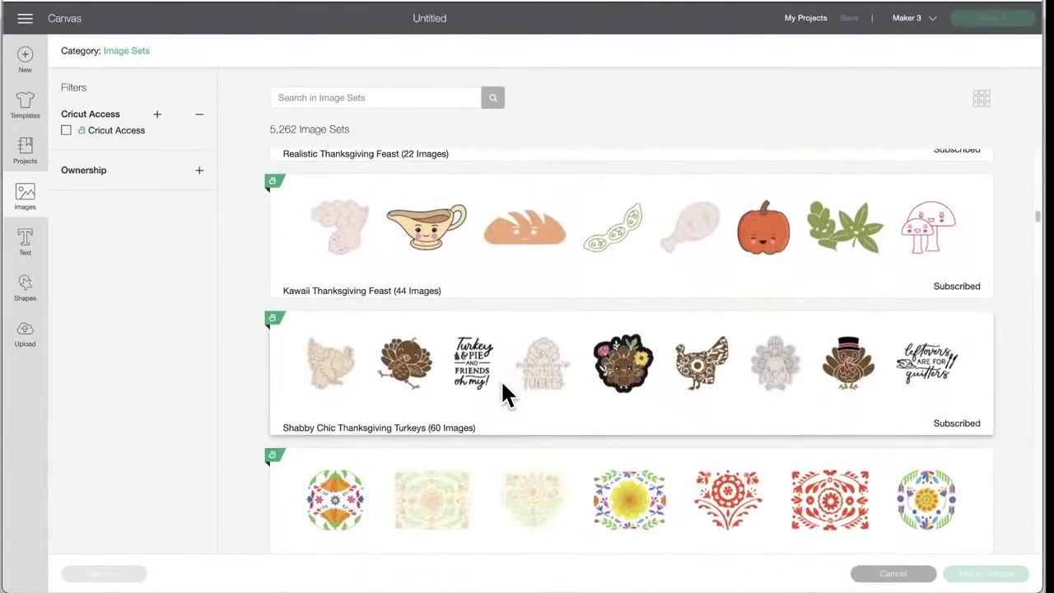
{"action": "scroll", "coordinate": [502, 384], "scroll_direction": "down", "scroll_amount": 8}
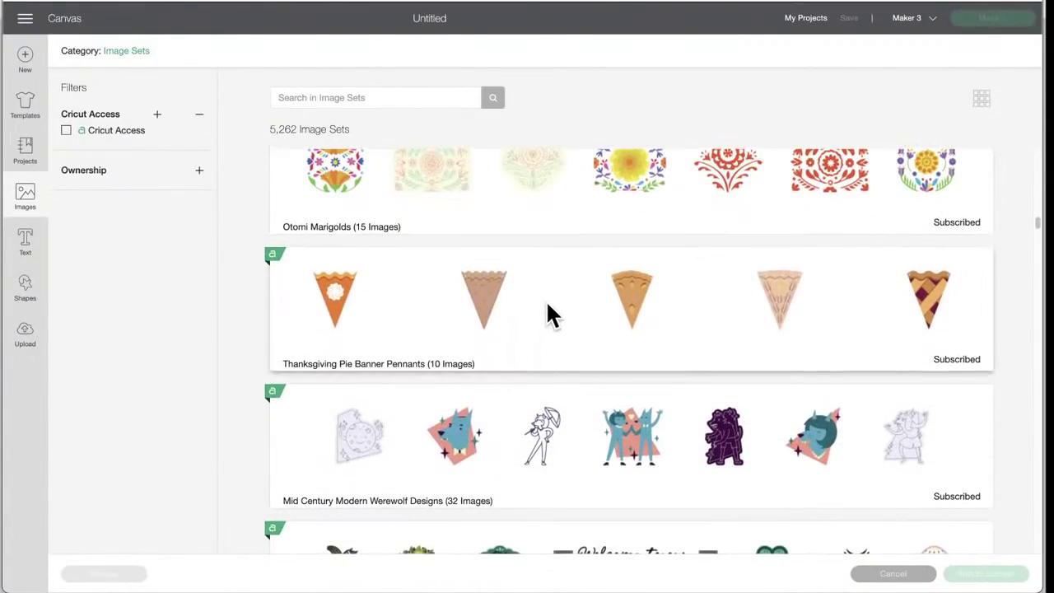
{"action": "left_click", "coordinate": [550, 313]}
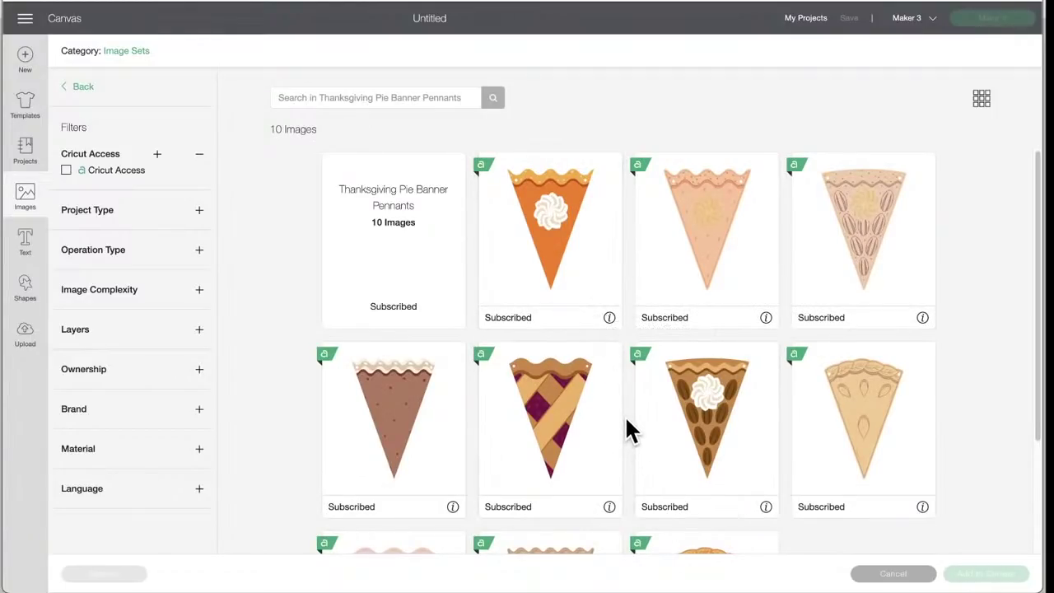
Check the image details of the Pumpkin Pie Slice Pennant, Draw, the Berry Pie Slice Pennant, Draw, and the lattice-topped berry pennant.
{"action": "left_click", "coordinate": [765, 318]}
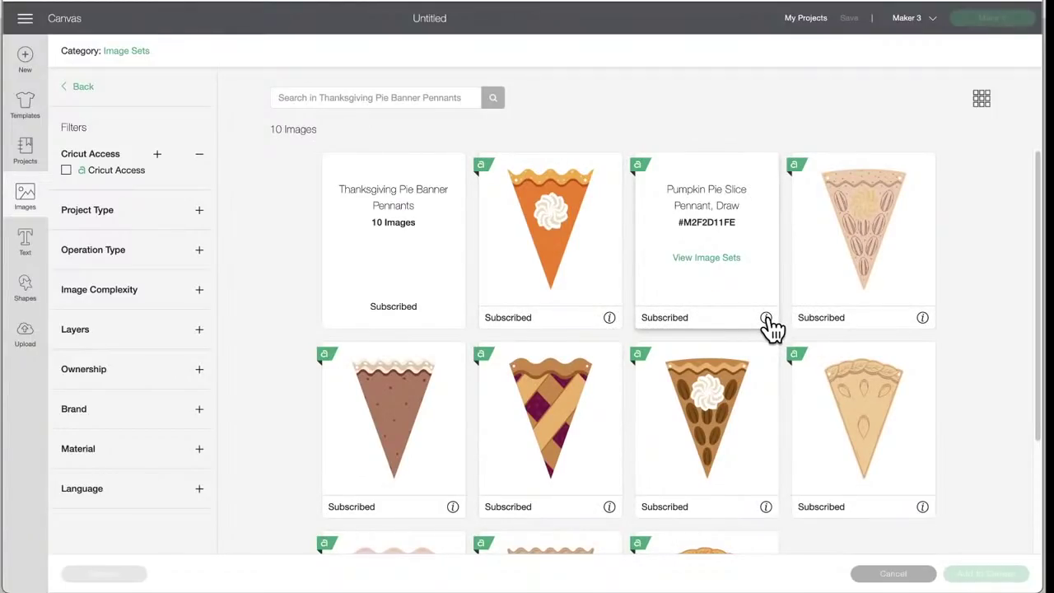
{"action": "left_click", "coordinate": [766, 318]}
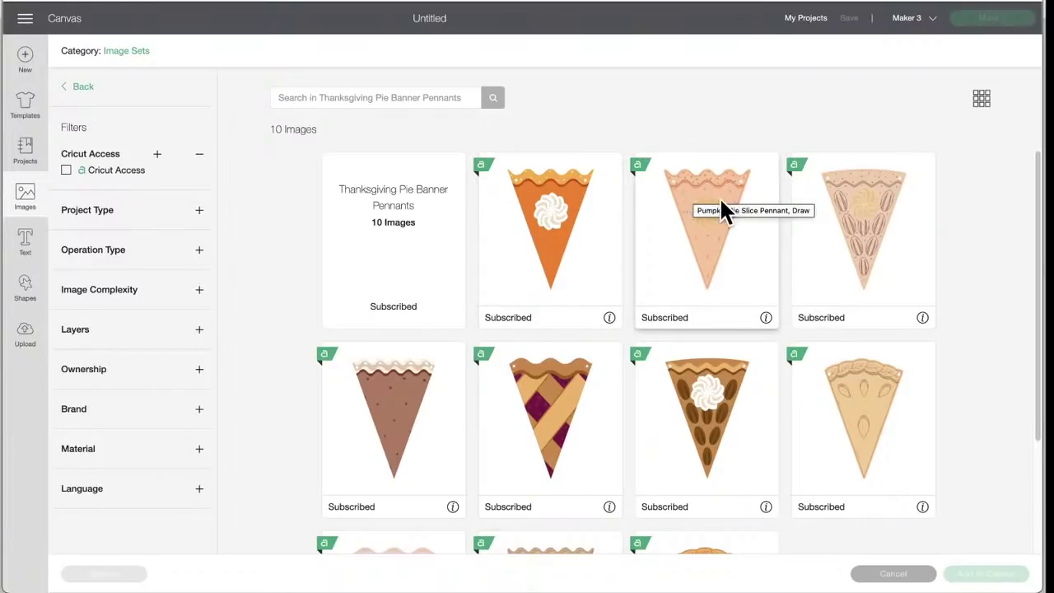
{"action": "scroll", "coordinate": [720, 292], "scroll_direction": "down", "scroll_amount": 1}
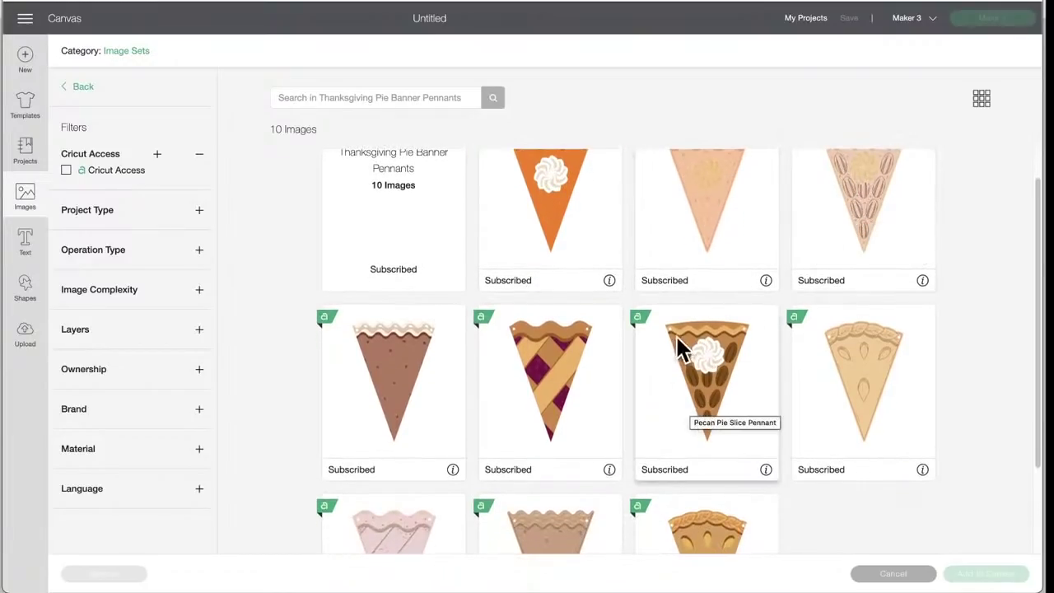
{"action": "scroll", "coordinate": [682, 394], "scroll_direction": "down", "scroll_amount": 3}
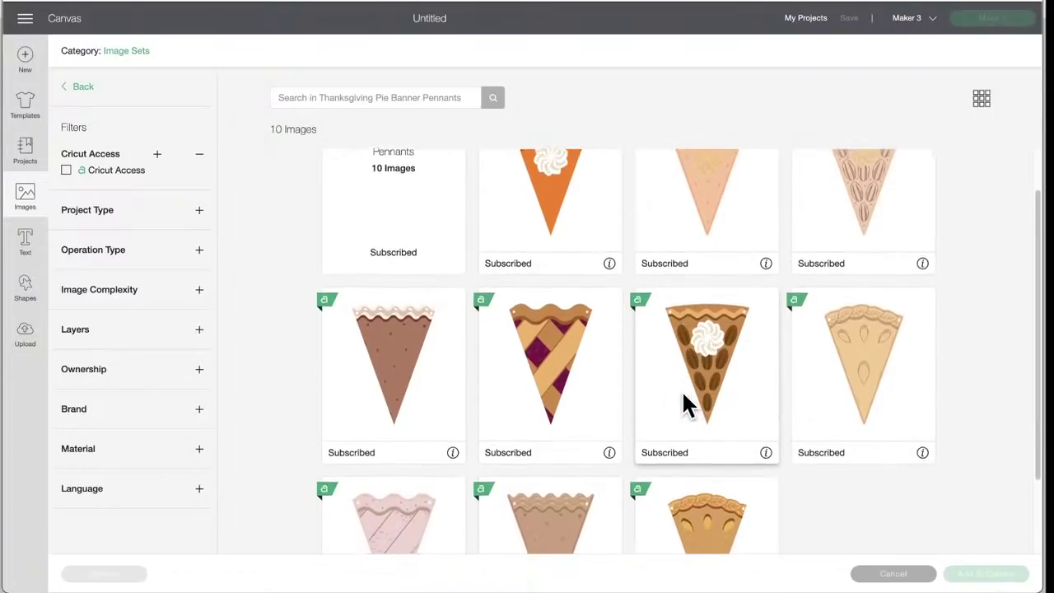
{"action": "scroll", "coordinate": [682, 394], "scroll_direction": "down", "scroll_amount": 1}
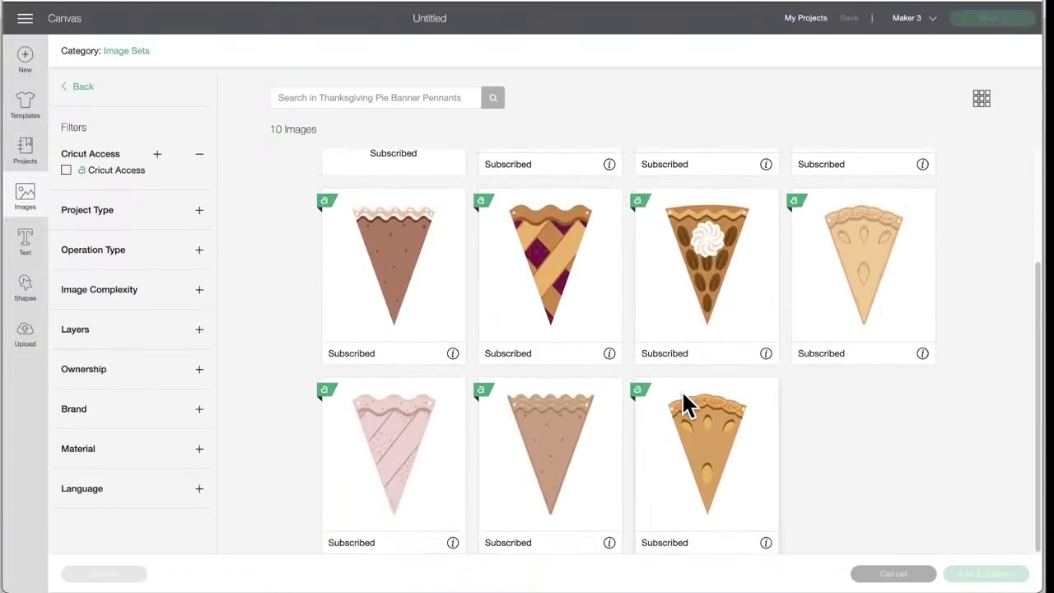
{"action": "left_click", "coordinate": [453, 543]}
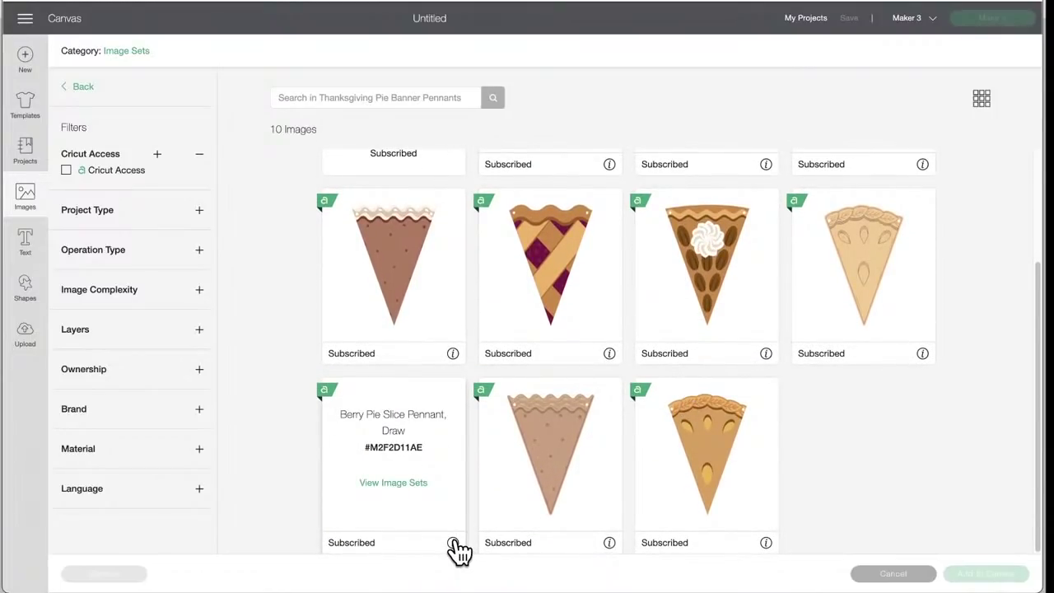
{"action": "left_click", "coordinate": [453, 543]}
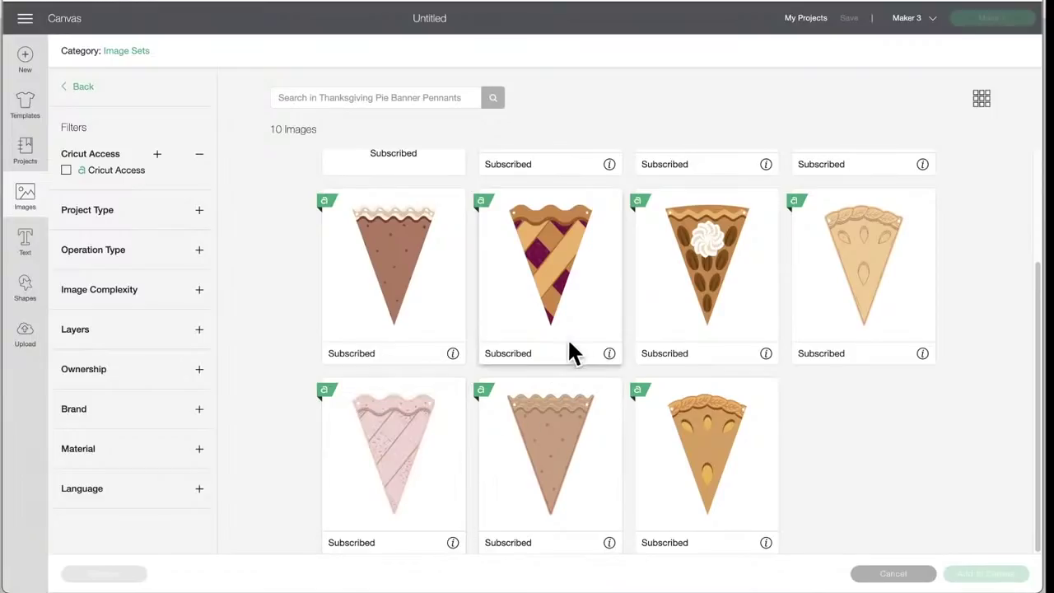
{"action": "left_click", "coordinate": [610, 354]}
{"action": "left_click", "coordinate": [610, 354]}
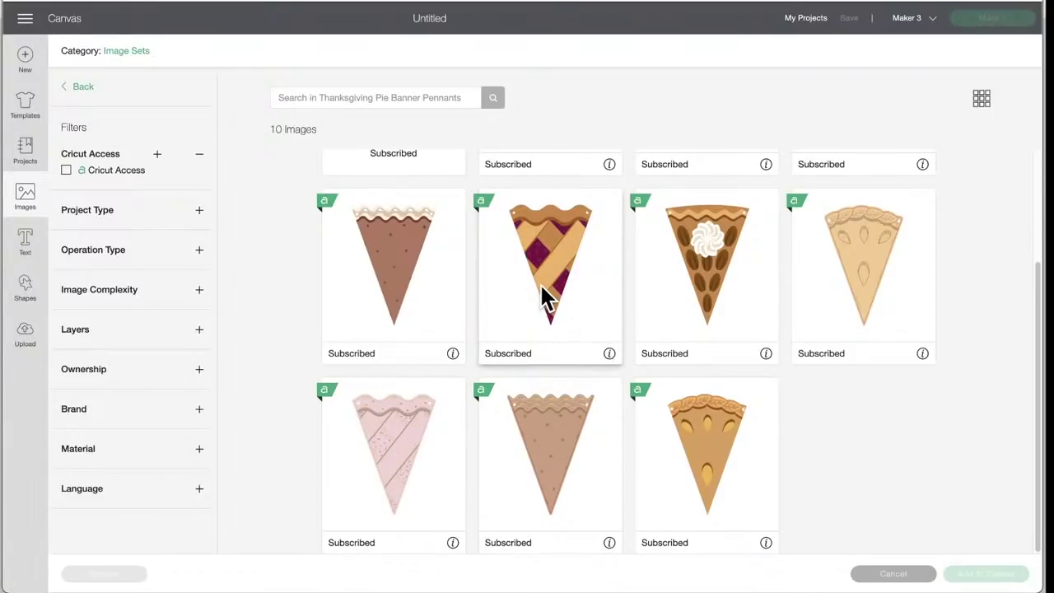
Check the image details of the brown Pie Slice Pennant and the Fruit Pie Slice Pennant, Draw, and review the remaining pennants.
{"action": "scroll", "coordinate": [541, 288], "scroll_direction": "up", "scroll_amount": 1}
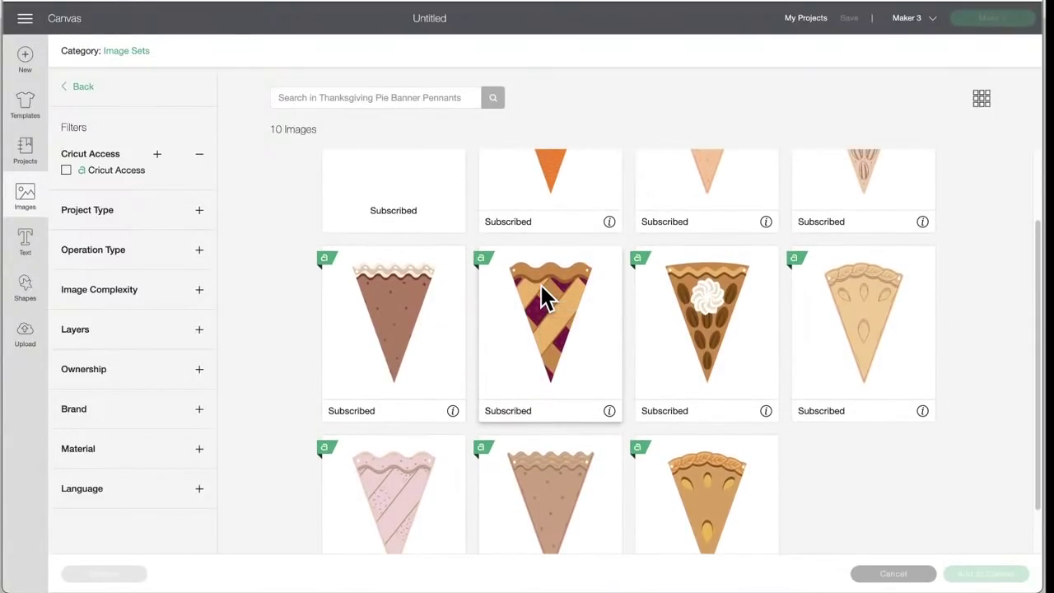
{"action": "scroll", "coordinate": [541, 293], "scroll_direction": "up", "scroll_amount": 2}
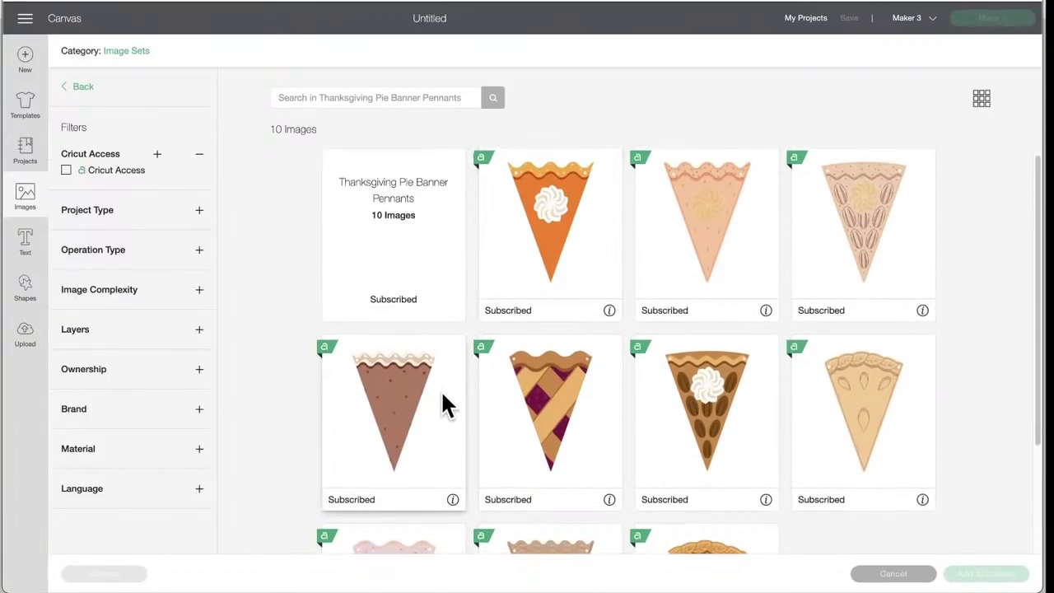
{"action": "scroll", "coordinate": [431, 407], "scroll_direction": "down", "scroll_amount": 1}
{"action": "left_click", "coordinate": [452, 420]}
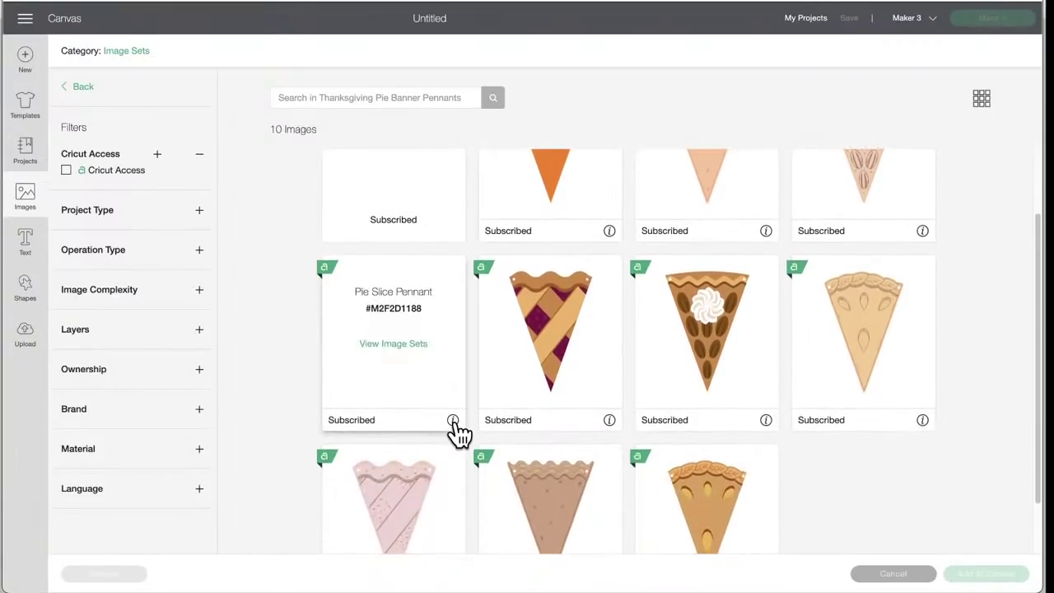
{"action": "left_click", "coordinate": [453, 420]}
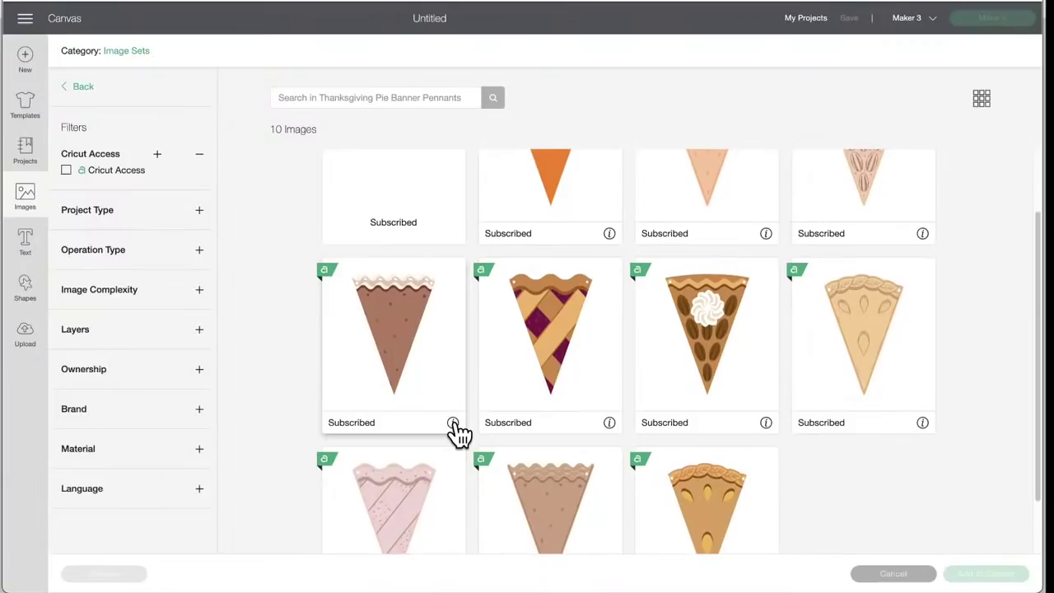
{"action": "left_click", "coordinate": [922, 424]}
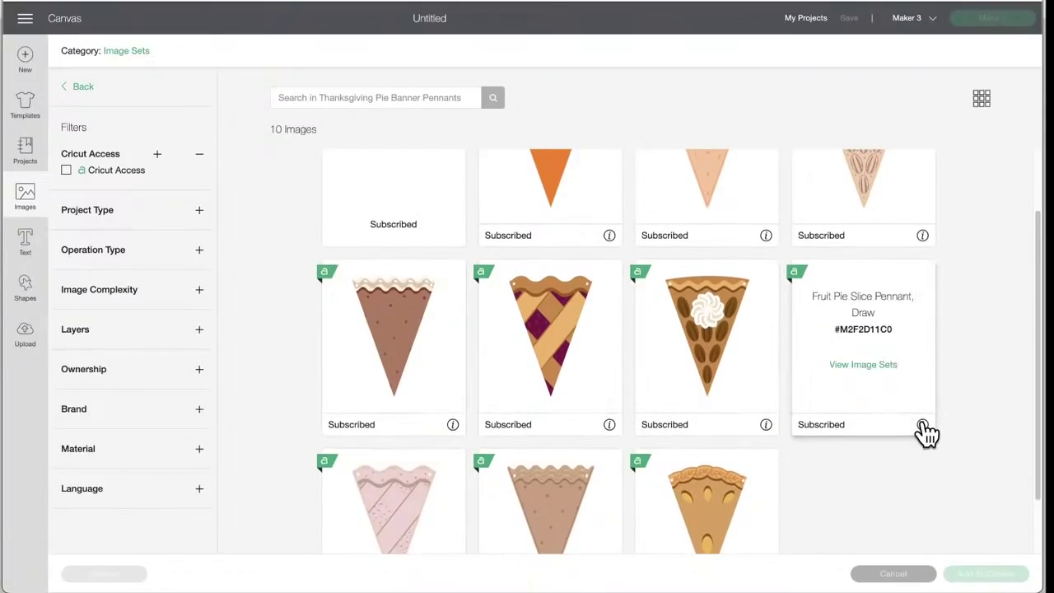
{"action": "left_click", "coordinate": [922, 424]}
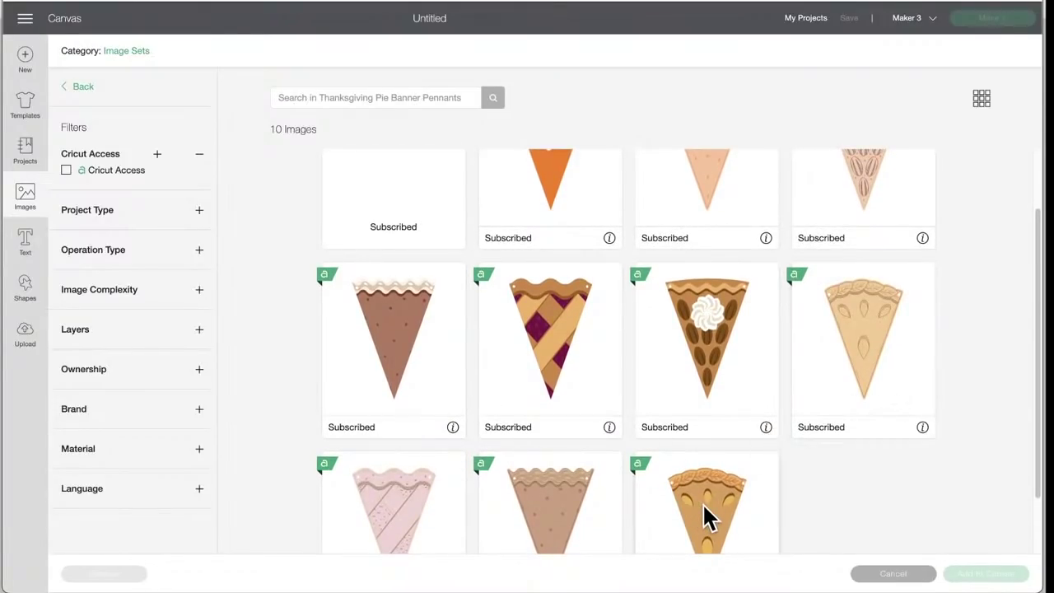
{"action": "scroll", "coordinate": [705, 516], "scroll_direction": "down", "scroll_amount": 2}
{"action": "scroll", "coordinate": [699, 438], "scroll_direction": "up", "scroll_amount": 4}
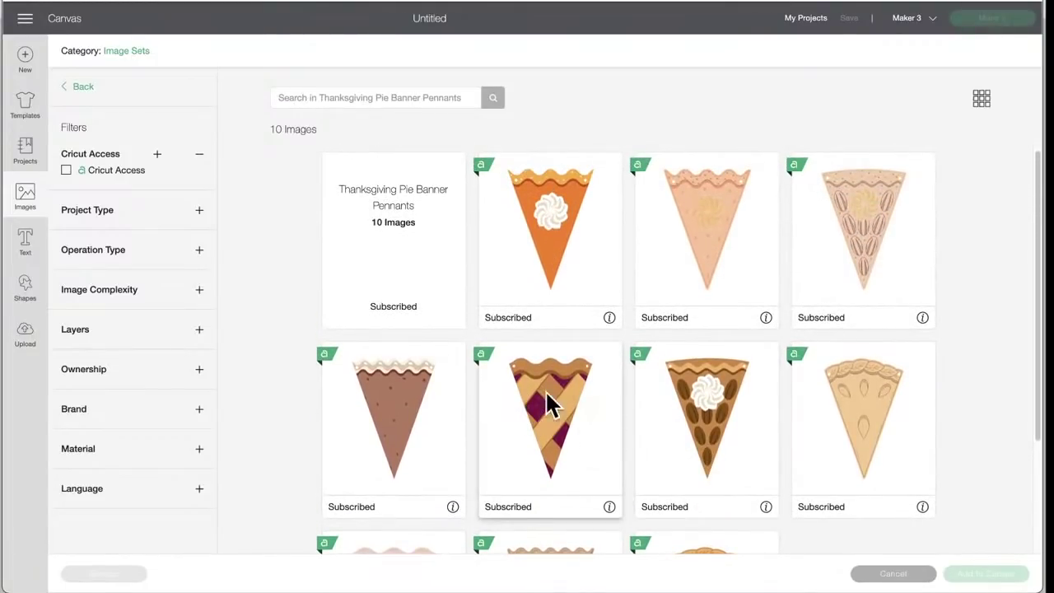
Go back to the list of image sets and open the Customizable Mandala Home Sign Collection.
{"action": "left_click", "coordinate": [80, 87]}
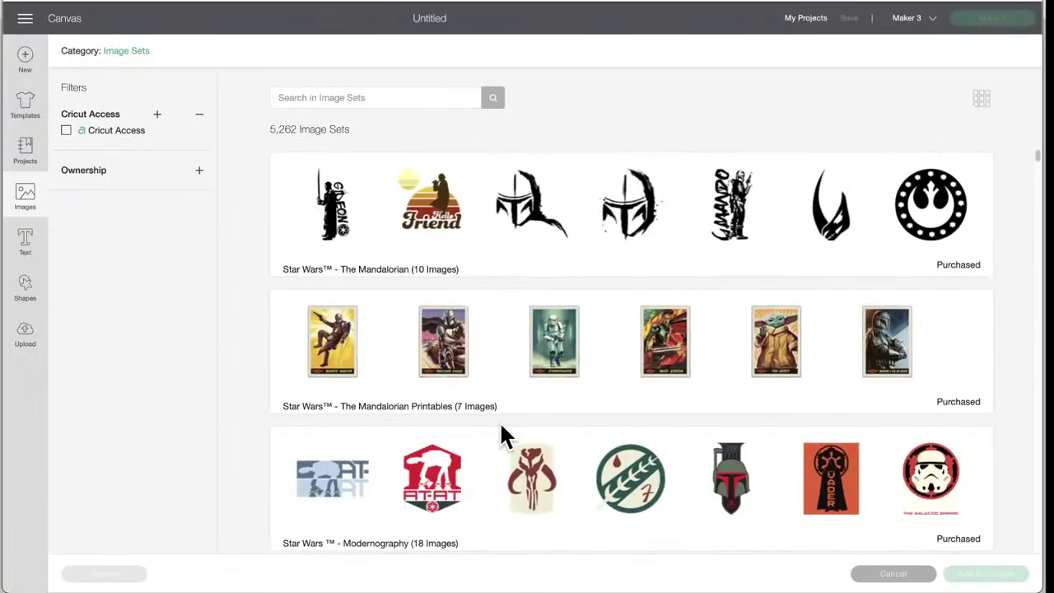
{"action": "scroll", "coordinate": [497, 426], "scroll_direction": "down", "scroll_amount": 20}
{"action": "scroll", "coordinate": [504, 436], "scroll_direction": "down", "scroll_amount": 20}
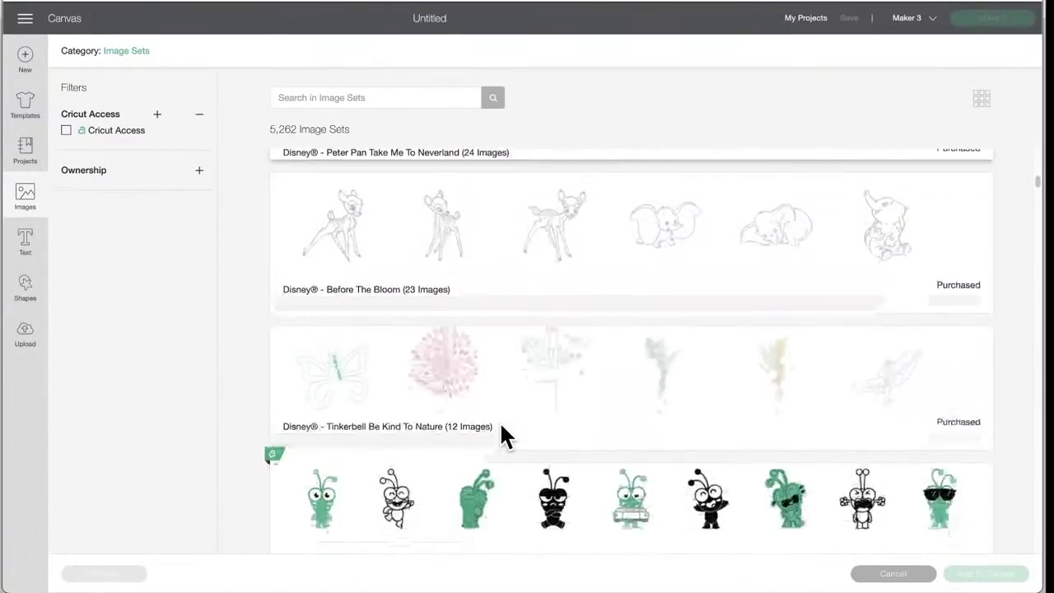
{"action": "scroll", "coordinate": [504, 436], "scroll_direction": "down", "scroll_amount": 20}
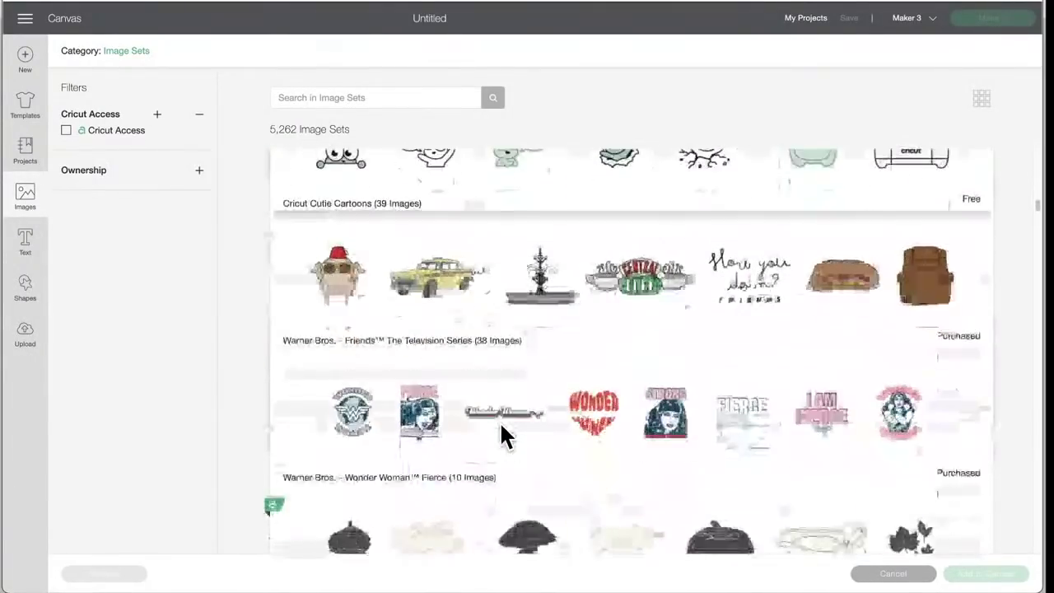
{"action": "scroll", "coordinate": [499, 420], "scroll_direction": "down", "scroll_amount": 10}
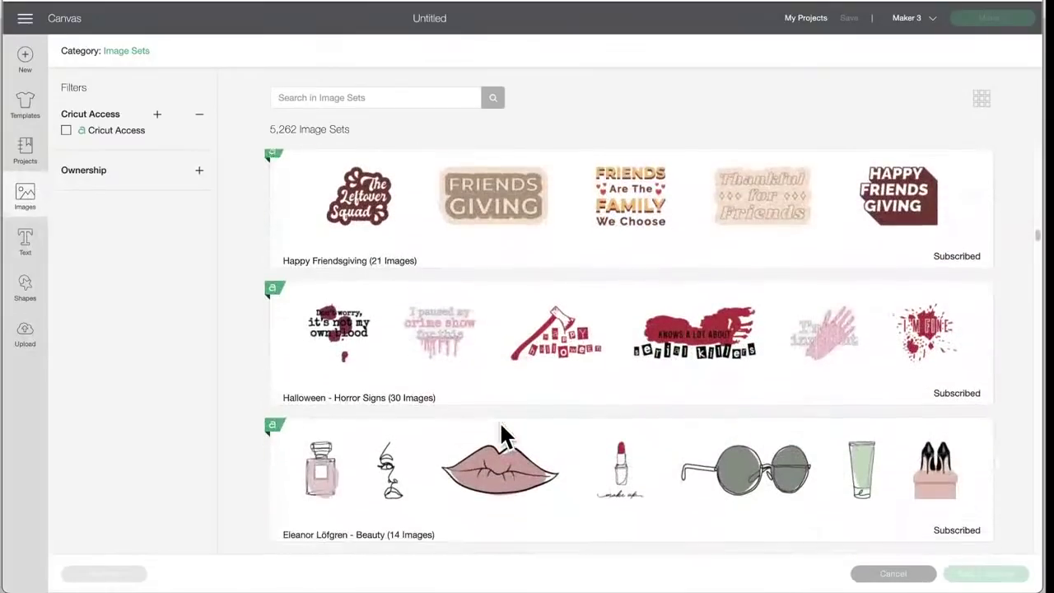
{"action": "scroll", "coordinate": [499, 420], "scroll_direction": "up", "scroll_amount": 7}
{"action": "scroll", "coordinate": [499, 421], "scroll_direction": "up", "scroll_amount": 3}
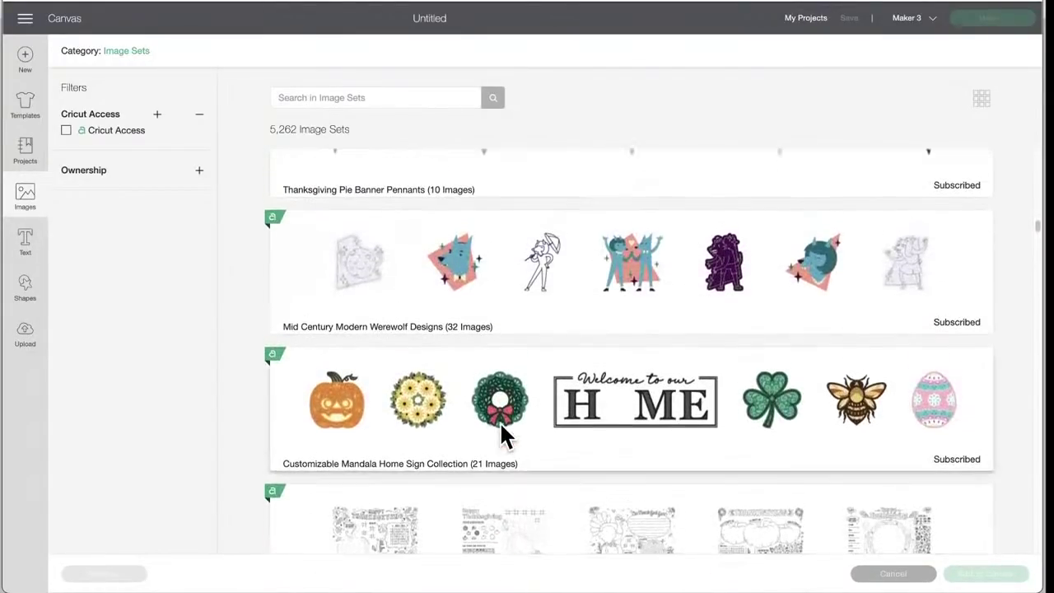
{"action": "left_click", "coordinate": [560, 410]}
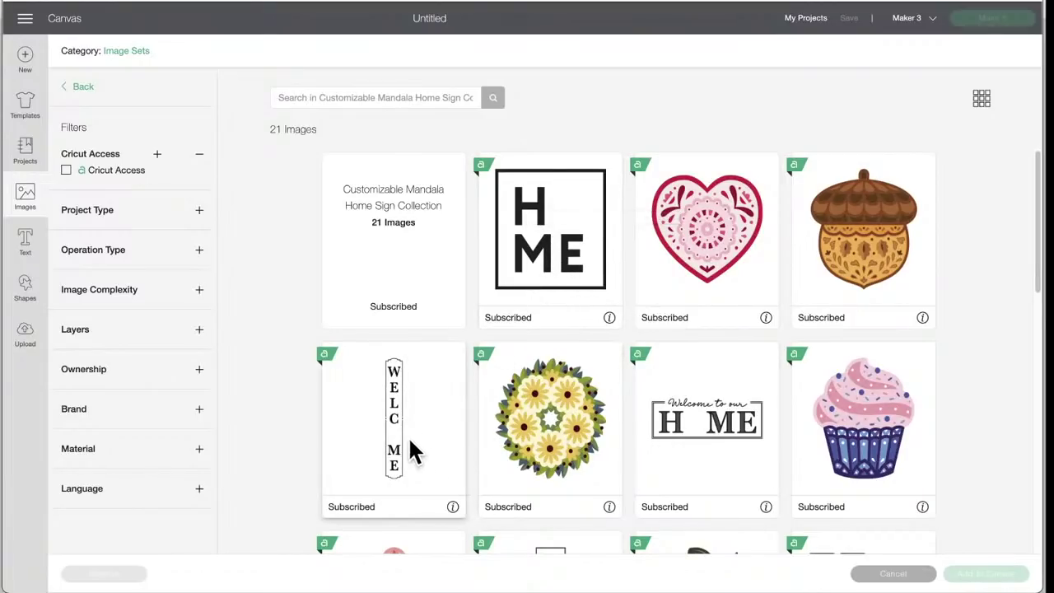
Select the jack-o'-lantern pumpkin, cupcake and bee images in the mandala home sign set.
{"action": "scroll", "coordinate": [531, 432], "scroll_direction": "down", "scroll_amount": 3}
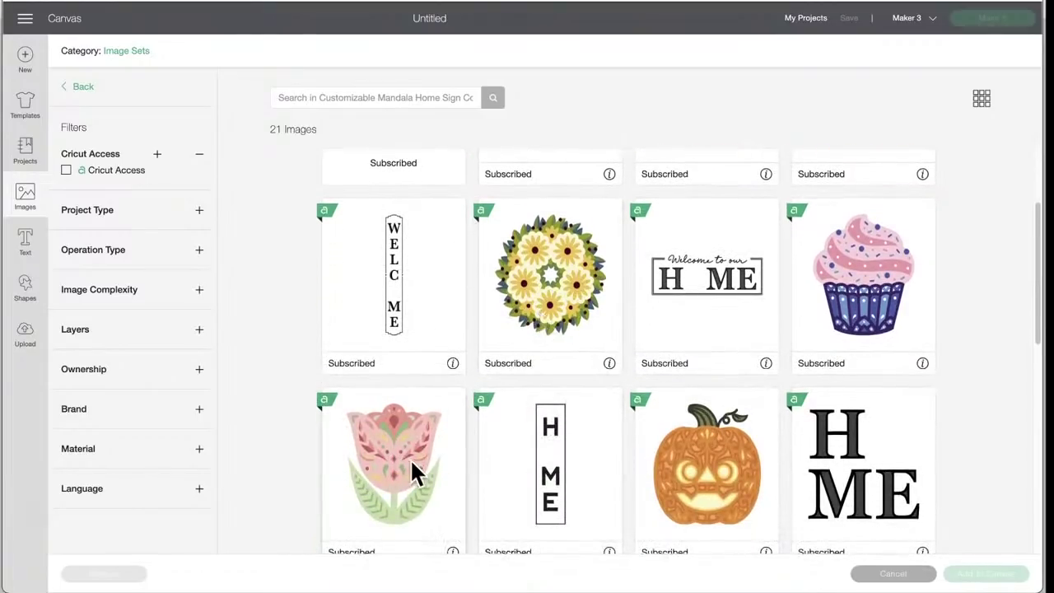
{"action": "left_click", "coordinate": [703, 446]}
{"action": "left_click", "coordinate": [884, 288]}
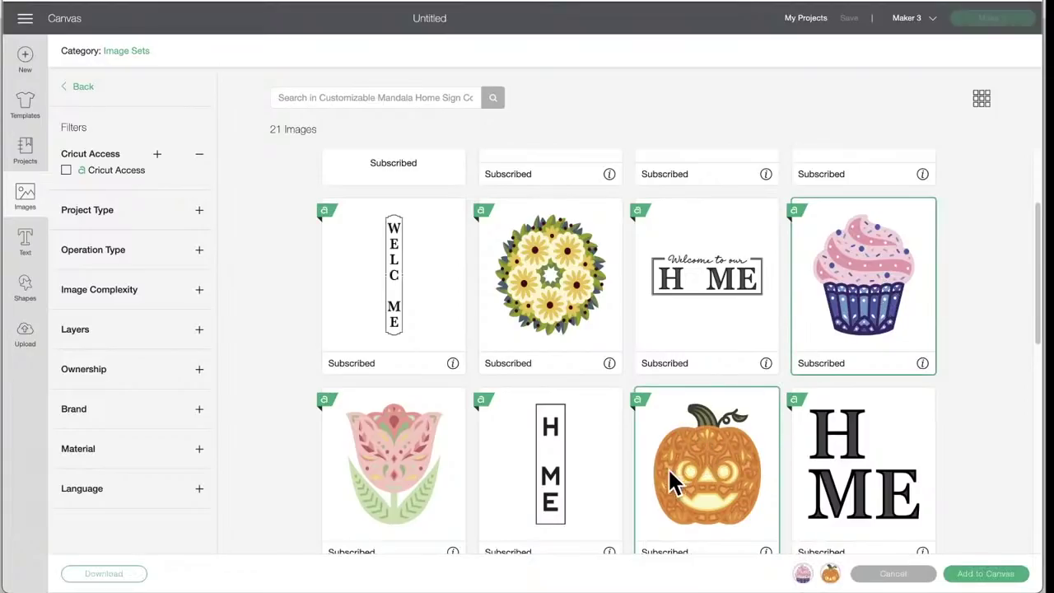
{"action": "scroll", "coordinate": [647, 475], "scroll_direction": "down", "scroll_amount": 5}
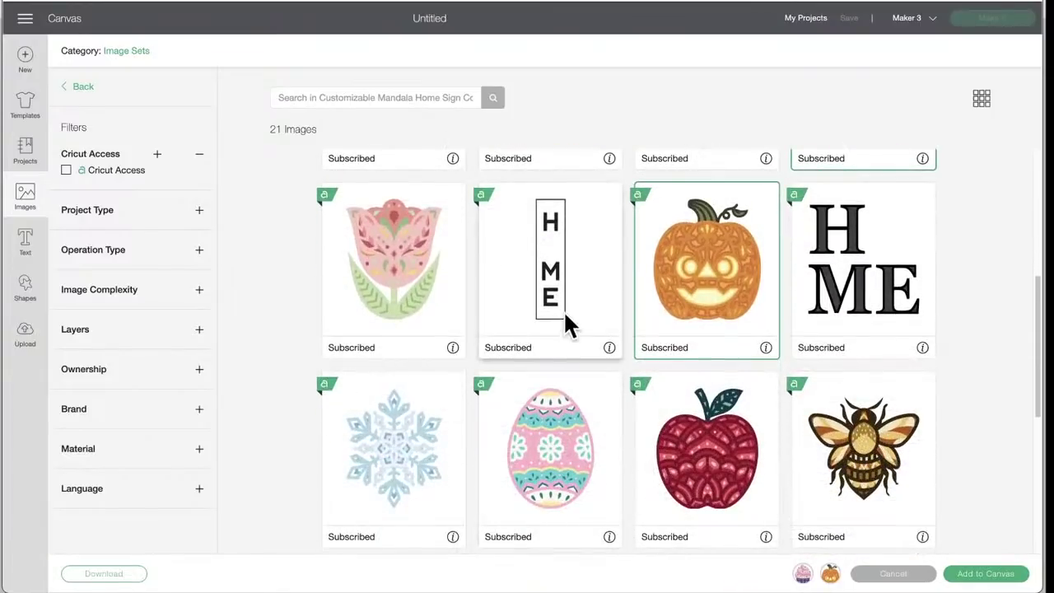
{"action": "left_click", "coordinate": [856, 440]}
Add the Mandala Autumn Wreath to the selection and insert all selected images on the canvas.
{"action": "scroll", "coordinate": [596, 457], "scroll_direction": "down", "scroll_amount": 3}
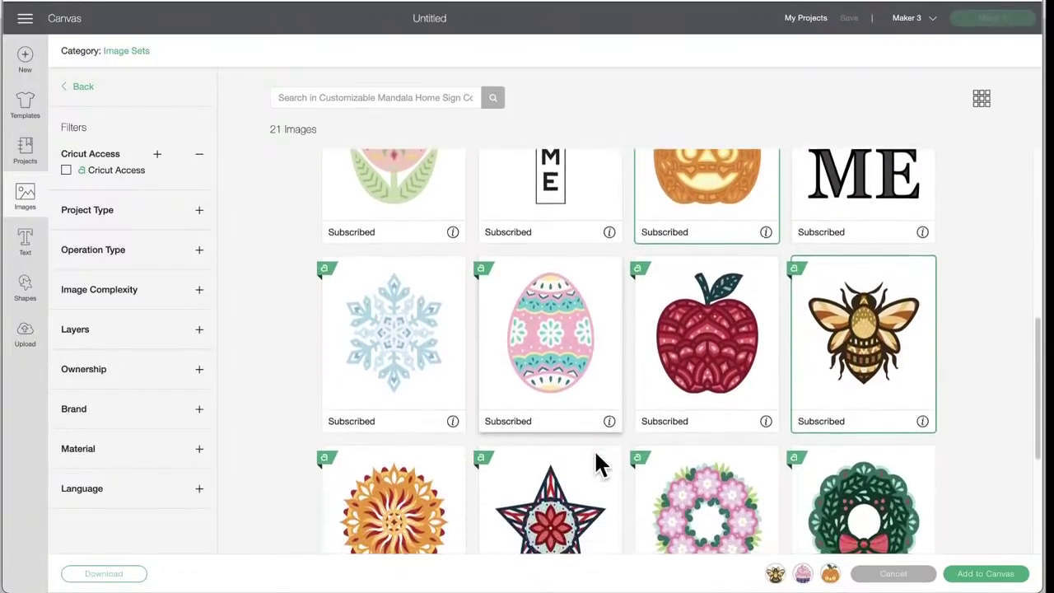
{"action": "scroll", "coordinate": [408, 347], "scroll_direction": "down", "scroll_amount": 3}
{"action": "scroll", "coordinate": [409, 349], "scroll_direction": "down", "scroll_amount": 3}
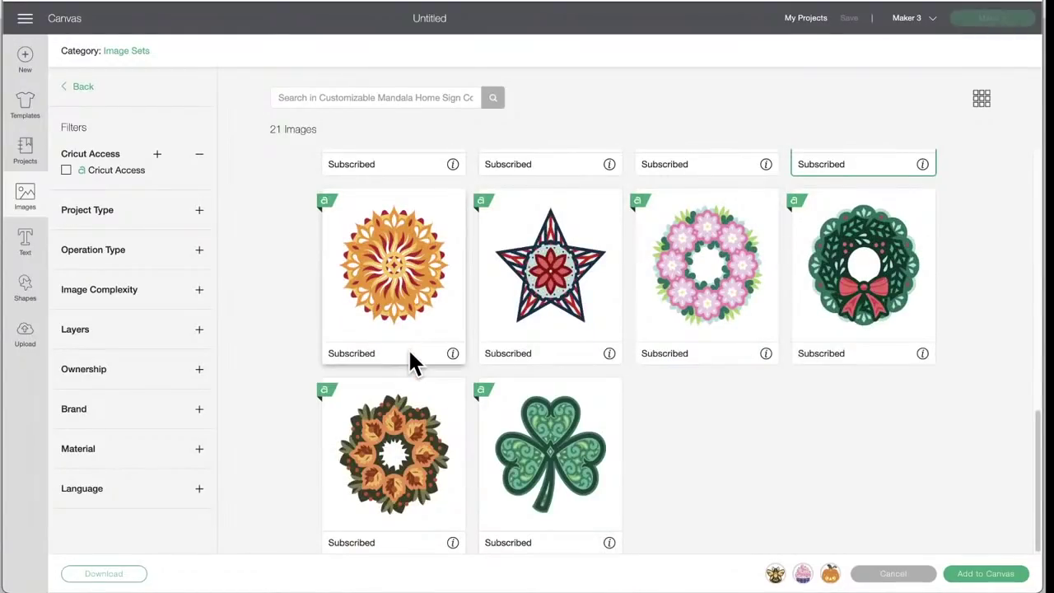
{"action": "left_click", "coordinate": [393, 423]}
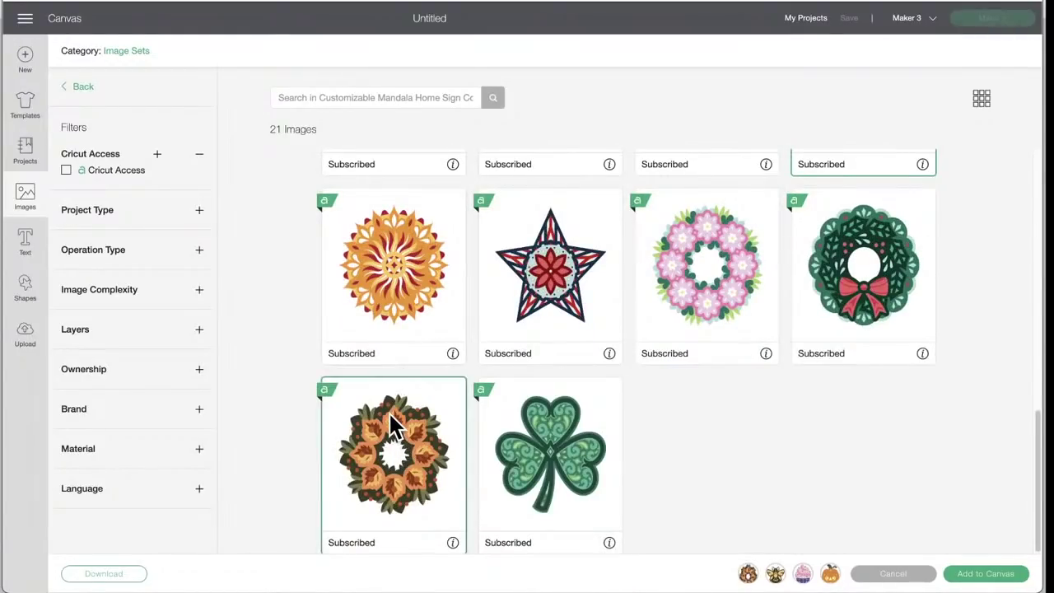
{"action": "left_click", "coordinate": [979, 577]}
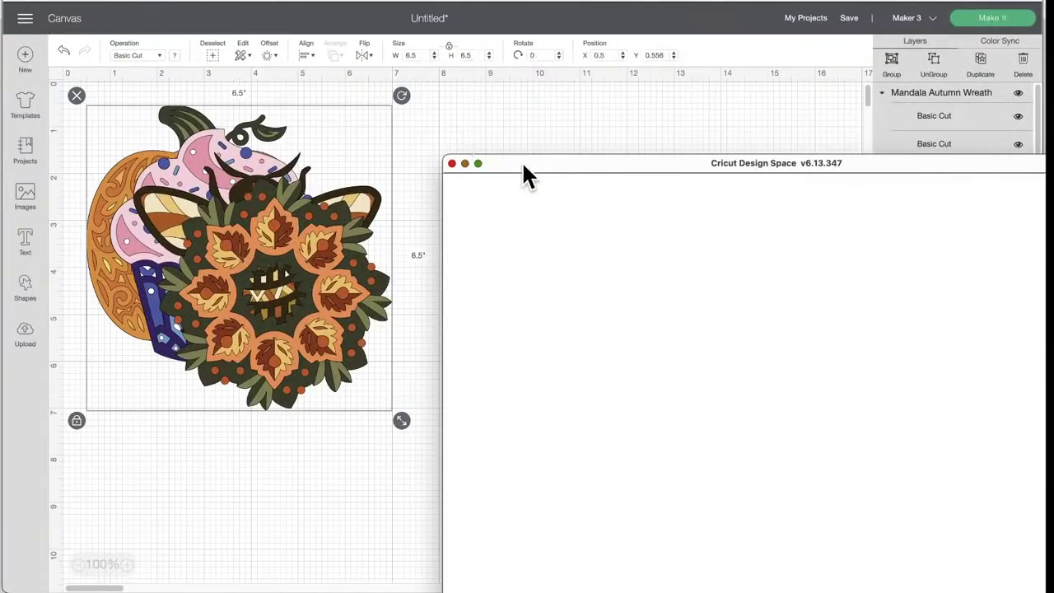
Move the Mandala Autumn Wreath off the other images to about X 9.75, Y 1.26 and ungroup its layers.
{"action": "left_click_drag", "start_coordinate": [519, 170], "coordinate": [625, 588]}
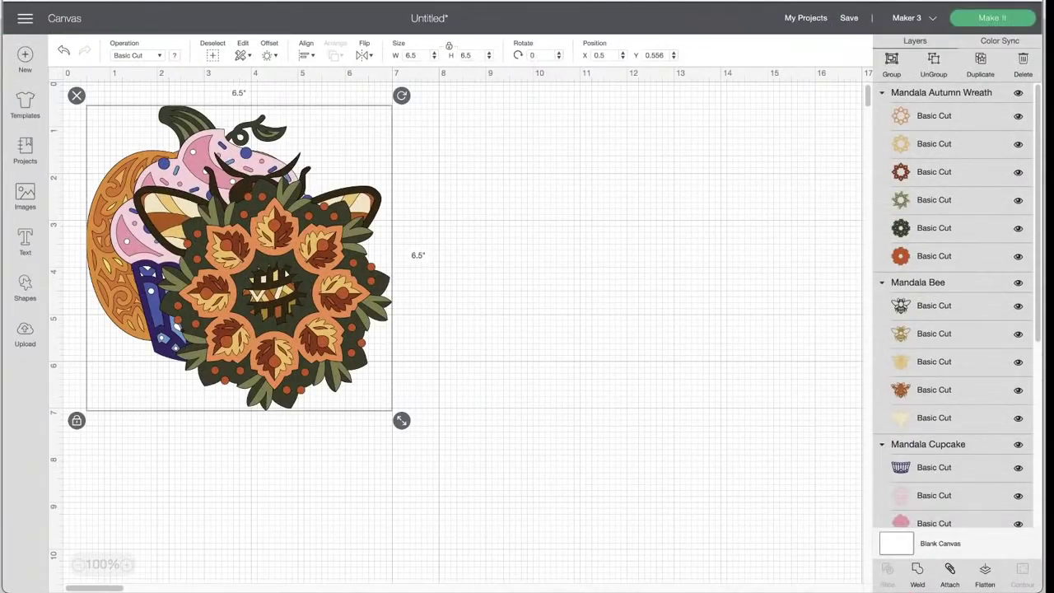
{"action": "left_click", "coordinate": [446, 235]}
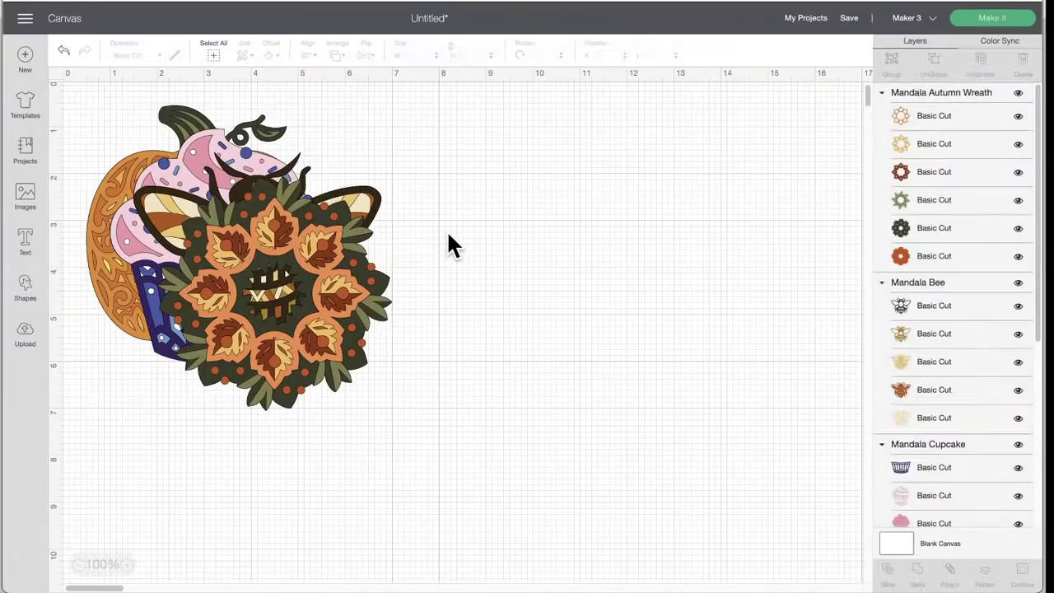
{"action": "left_click_drag", "start_coordinate": [311, 244], "coordinate": [675, 210]}
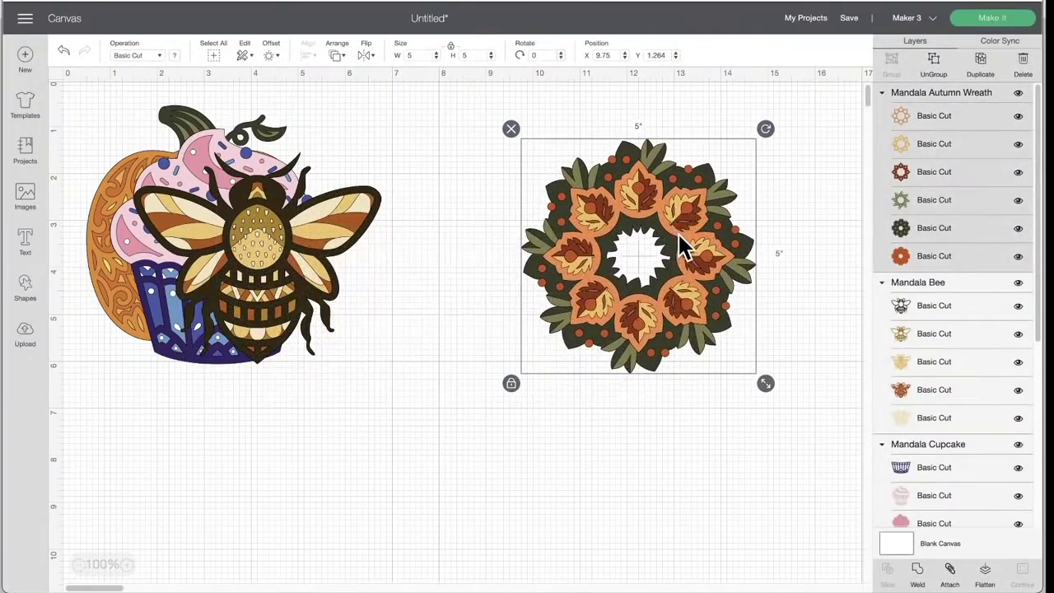
{"action": "left_click", "coordinate": [938, 72]}
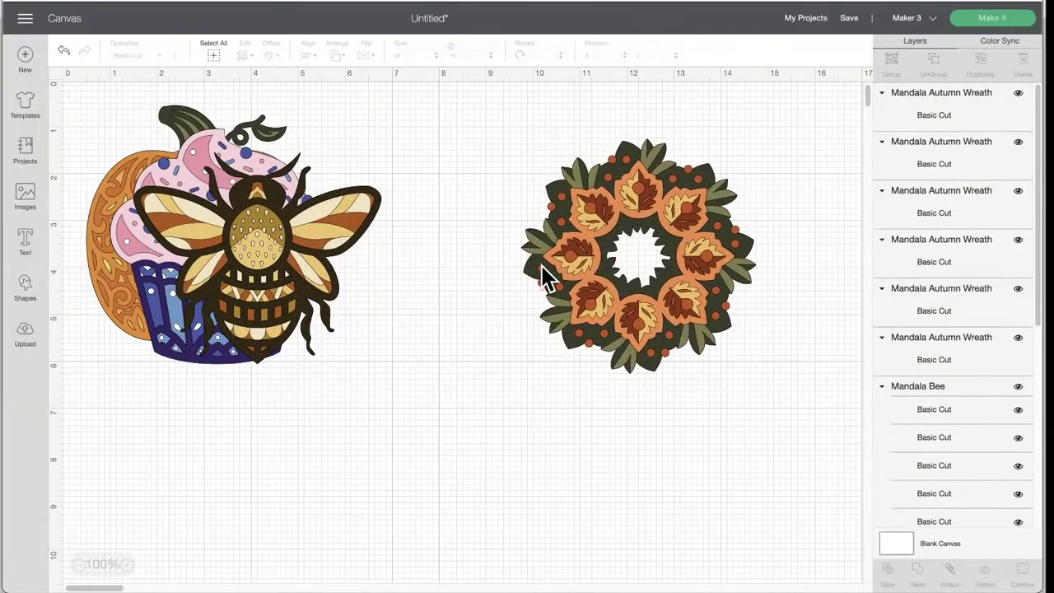
Pull the wreath's orange, yellow, dark red, light green and dark green layers apart across the canvas.
{"action": "scroll", "coordinate": [543, 262], "scroll_direction": "right", "scroll_amount": 3}
{"action": "scroll", "coordinate": [518, 247], "scroll_direction": "right", "scroll_amount": 2}
{"action": "left_click_drag", "start_coordinate": [477, 226], "coordinate": [757, 200]}
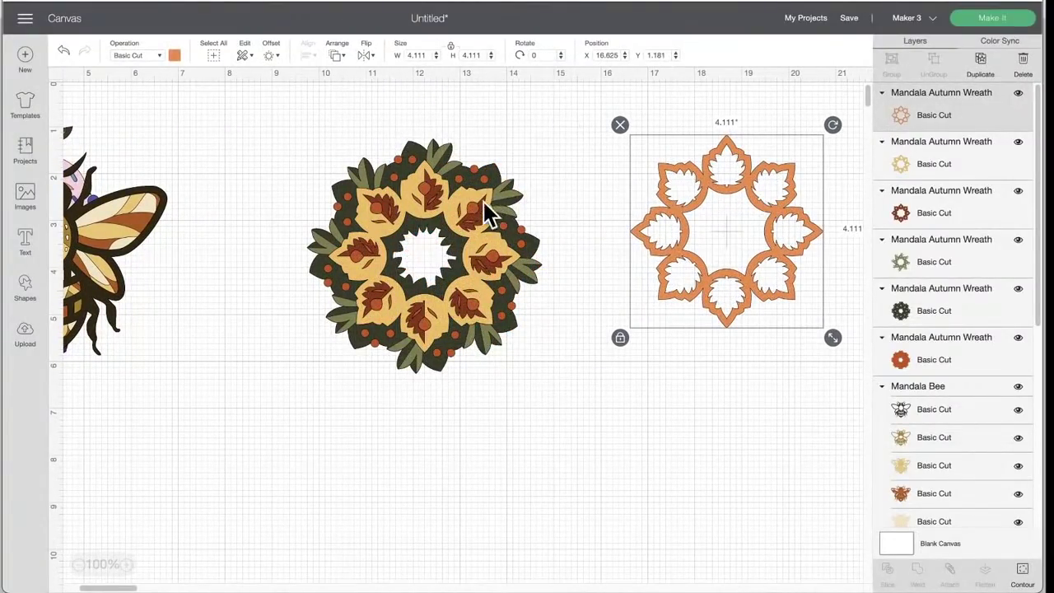
{"action": "left_click_drag", "start_coordinate": [487, 211], "coordinate": [741, 365]}
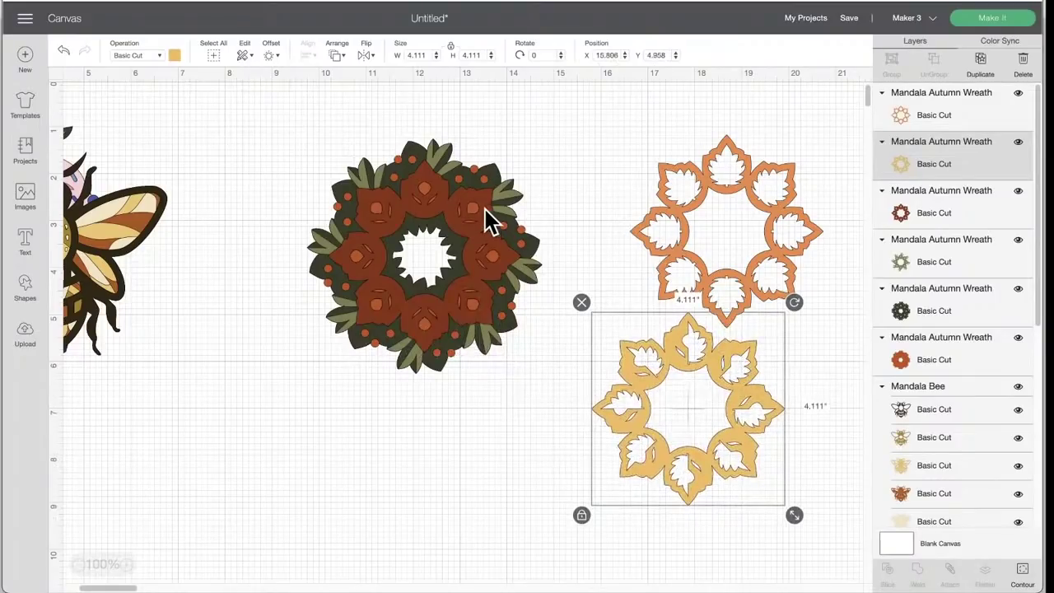
{"action": "left_click_drag", "start_coordinate": [494, 221], "coordinate": [710, 404]}
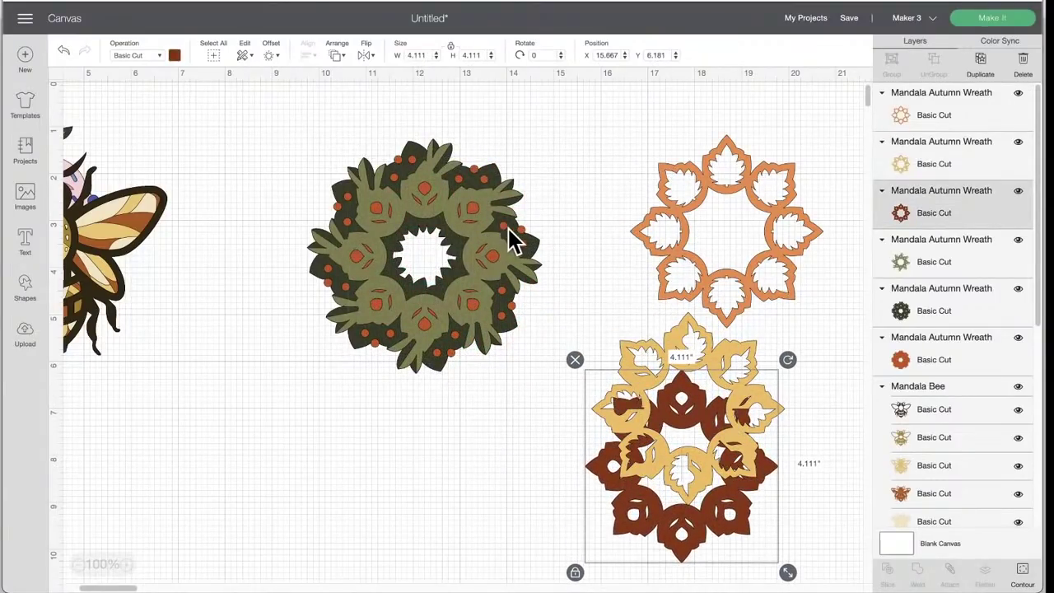
{"action": "left_click_drag", "start_coordinate": [454, 210], "coordinate": [575, 494]}
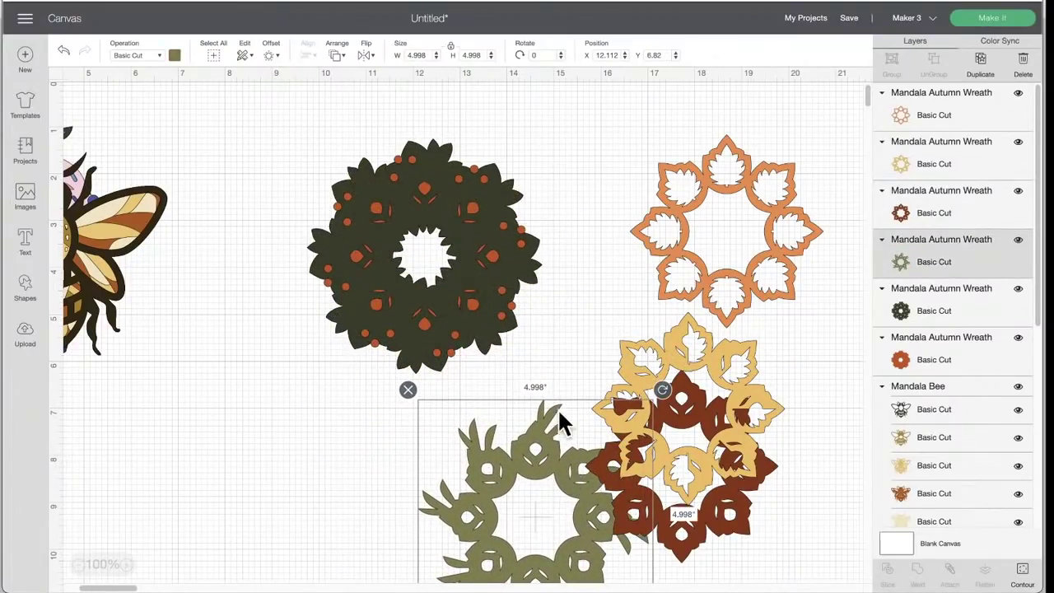
{"action": "left_click_drag", "start_coordinate": [482, 216], "coordinate": [348, 434]}
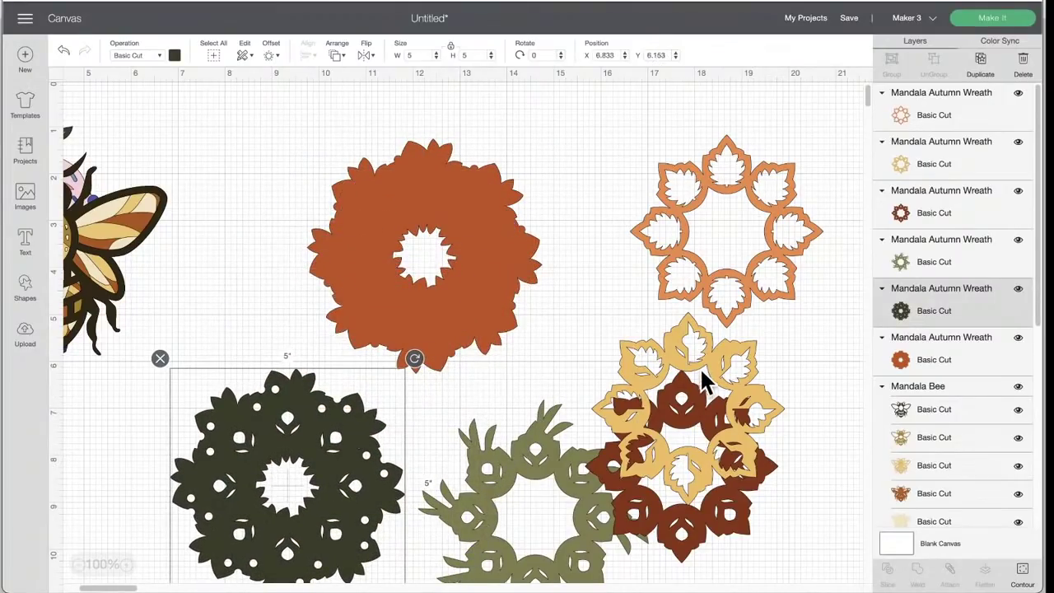
Restack the dark green, light green, dark red, yellow and orange wreath layers in order on the rust base.
{"action": "left_click_drag", "start_coordinate": [704, 380], "coordinate": [810, 352]}
{"action": "left_click_drag", "start_coordinate": [287, 409], "coordinate": [425, 187]}
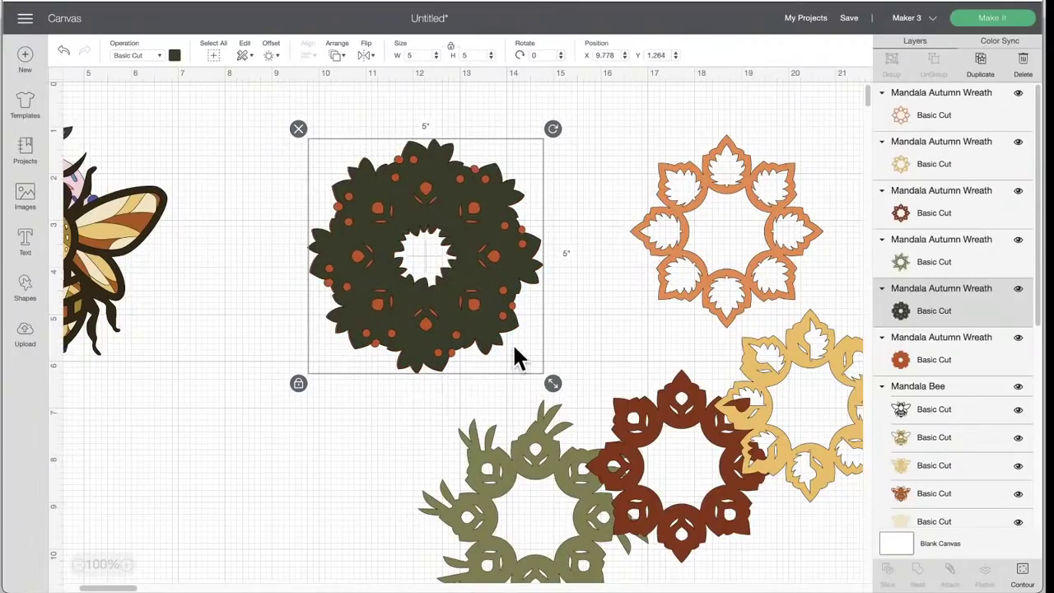
{"action": "left_click_drag", "start_coordinate": [534, 445], "coordinate": [434, 182]}
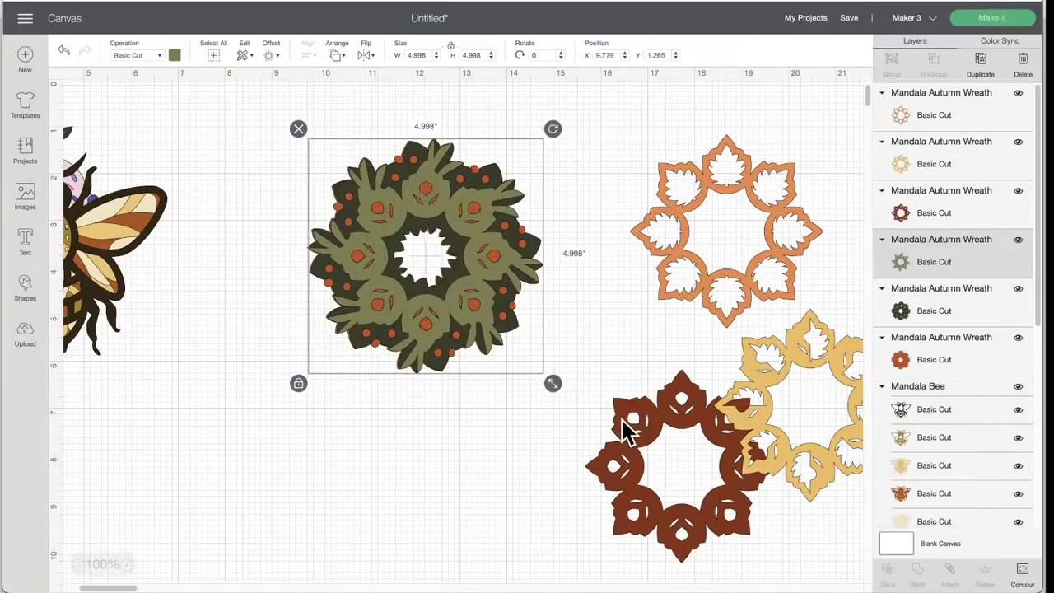
{"action": "left_click_drag", "start_coordinate": [631, 425], "coordinate": [381, 221]}
{"action": "left_click_drag", "start_coordinate": [811, 350], "coordinate": [425, 188]}
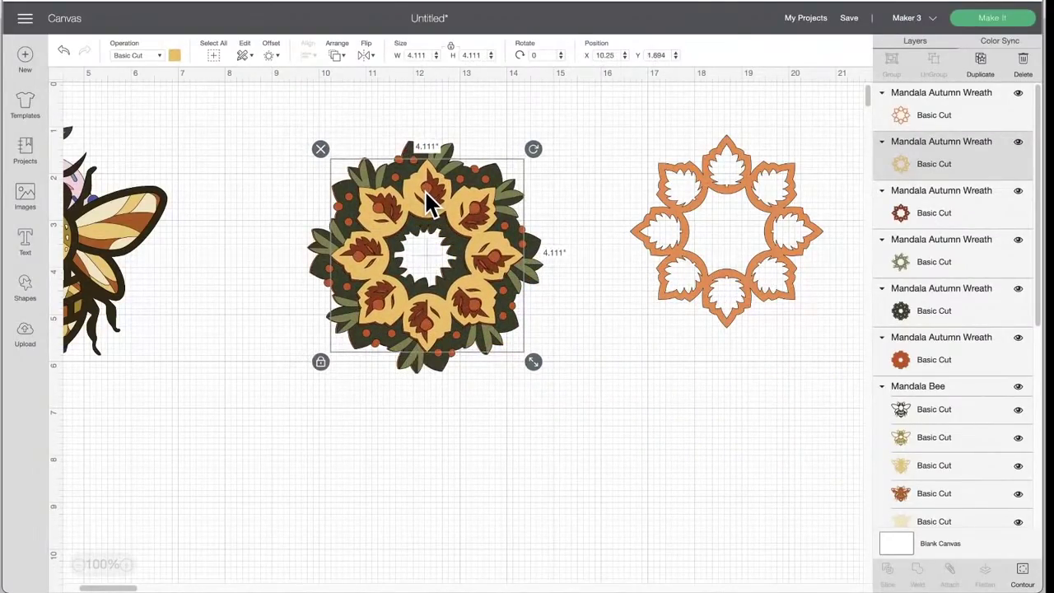
{"action": "left_click_drag", "start_coordinate": [686, 169], "coordinate": [389, 189]}
{"action": "left_click", "coordinate": [633, 236]}
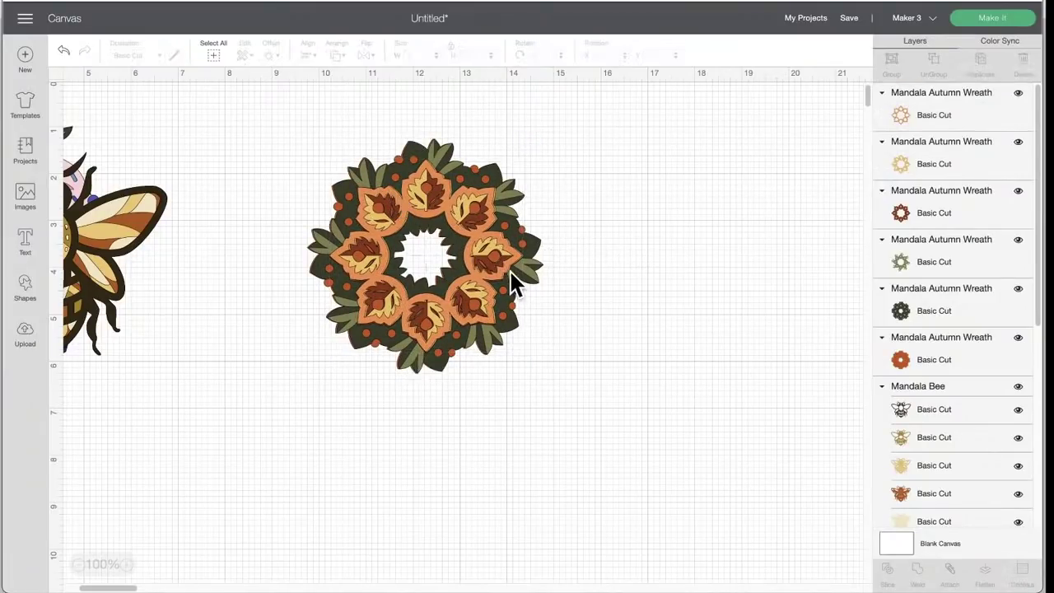
Select the whole restacked wreath, enlarge it to about 10 inches wide and delete it from the canvas.
{"action": "left_click_drag", "start_coordinate": [641, 215], "coordinate": [255, 238]}
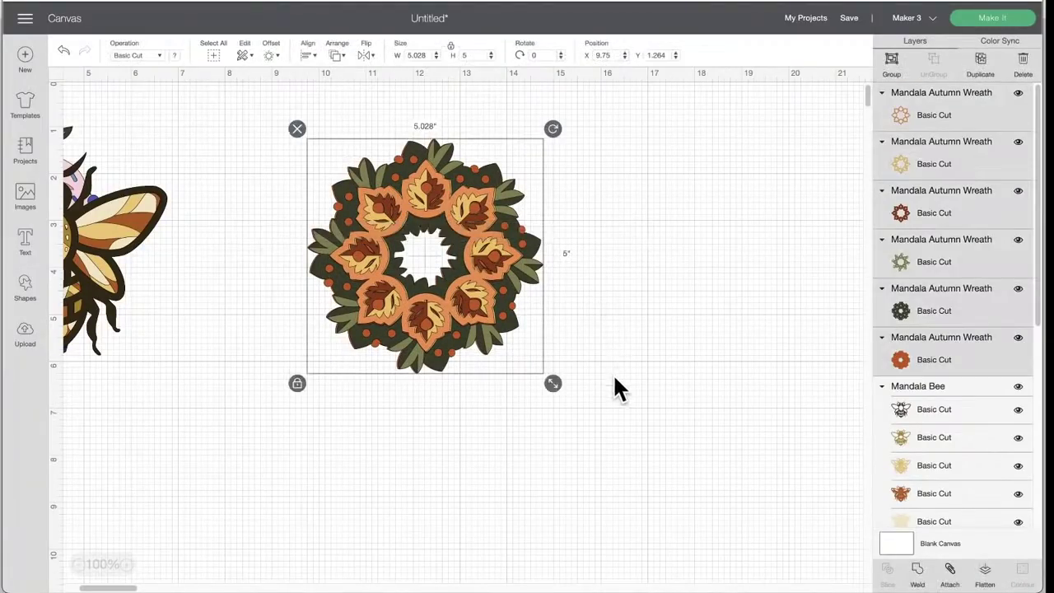
{"action": "left_click_drag", "start_coordinate": [552, 384], "coordinate": [786, 589]}
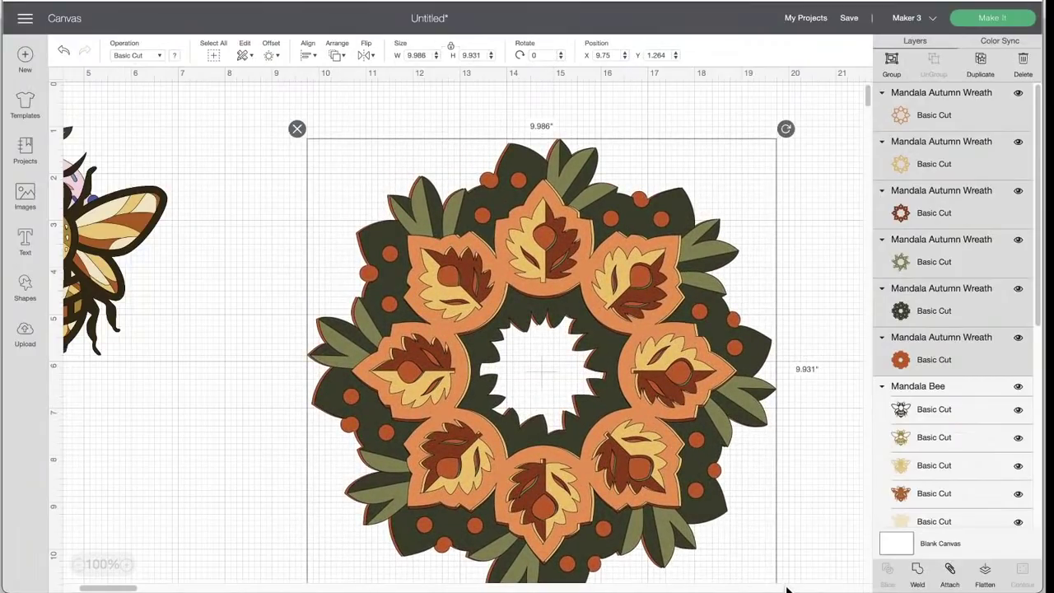
{"action": "left_click", "coordinate": [297, 128]}
Ungroup the Mandala Bee in open canvas space and pull its black, dark gold and yellow layers apart.
{"action": "left_click_drag", "start_coordinate": [156, 217], "coordinate": [542, 218]}
{"action": "left_click", "coordinate": [940, 74]}
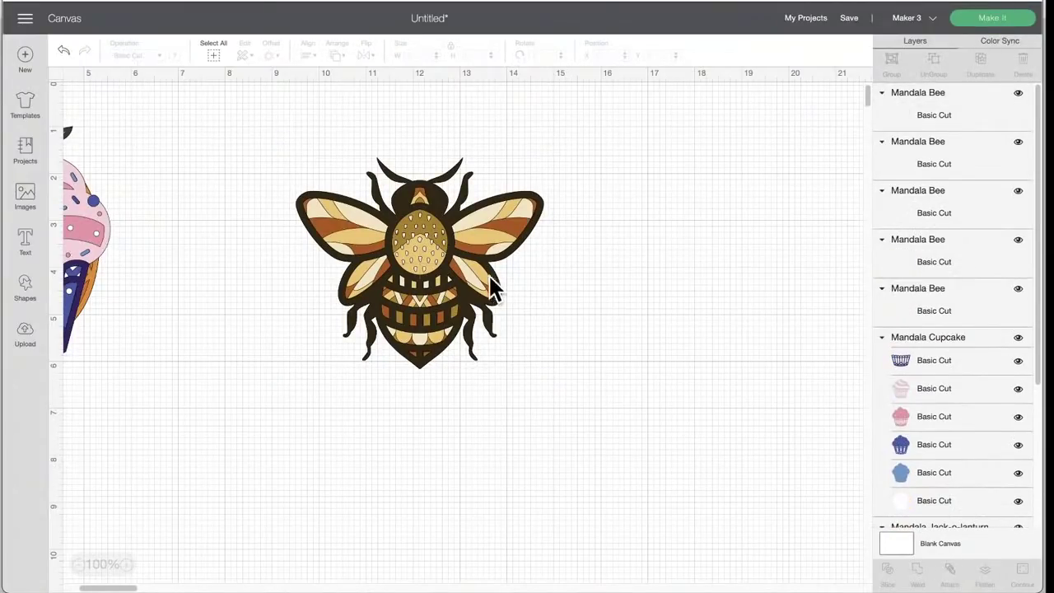
{"action": "left_click", "coordinate": [436, 268]}
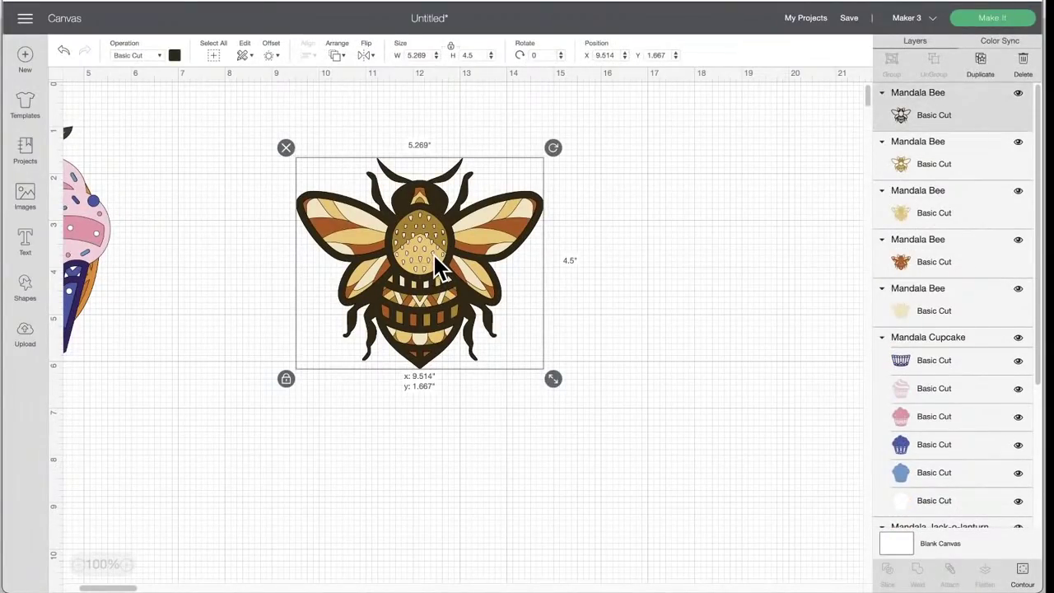
{"action": "left_click_drag", "start_coordinate": [436, 268], "coordinate": [736, 238]}
{"action": "left_click_drag", "start_coordinate": [749, 239], "coordinate": [774, 239]}
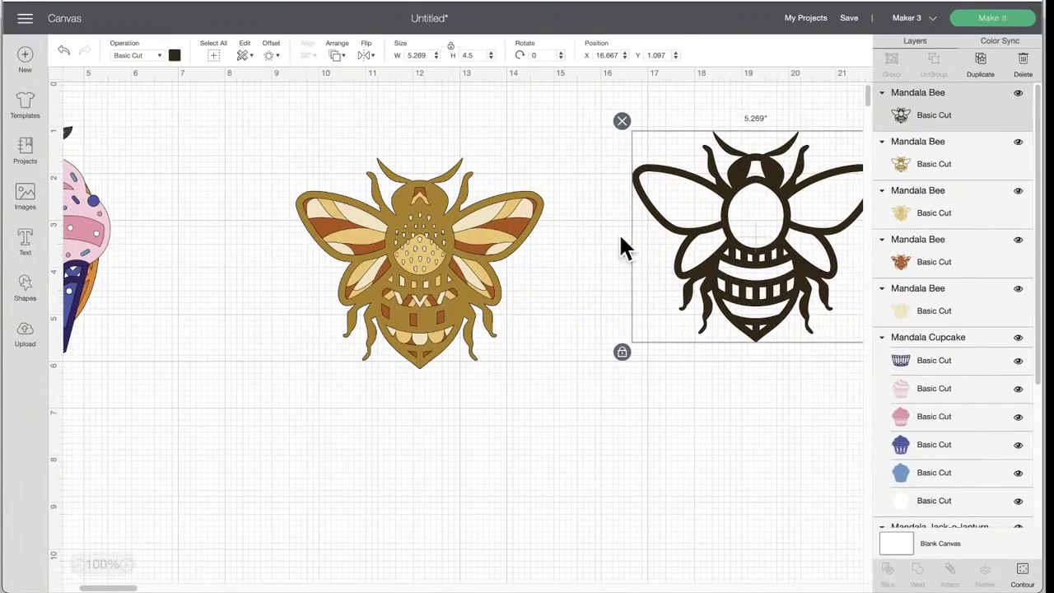
{"action": "left_click_drag", "start_coordinate": [437, 238], "coordinate": [719, 412]}
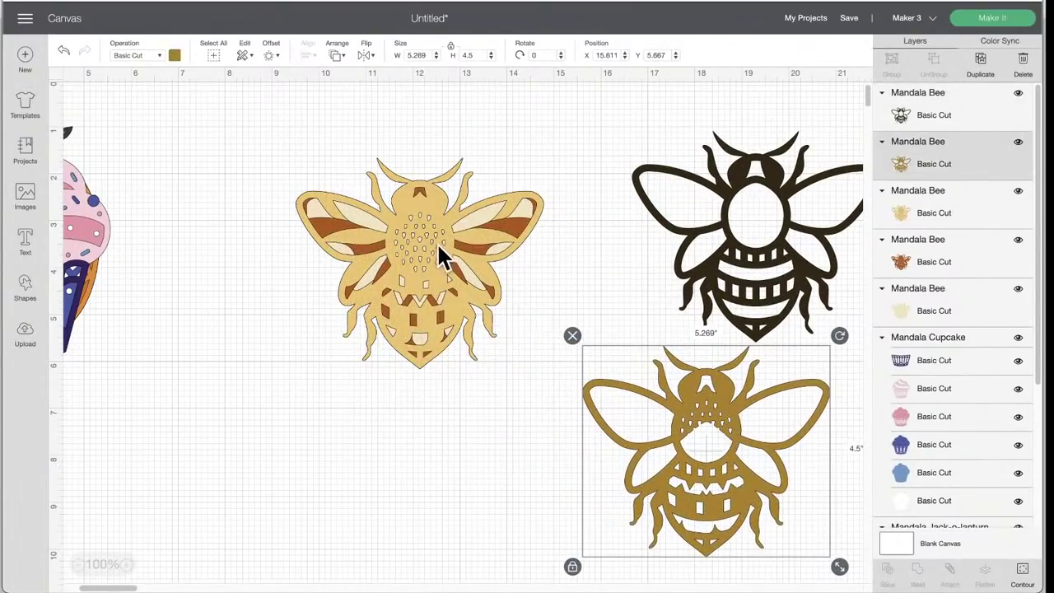
{"action": "left_click_drag", "start_coordinate": [440, 255], "coordinate": [539, 496]}
Restack the bee's yellow, dark gold and black layers on the rust layer and move the bee aside.
{"action": "left_click_drag", "start_coordinate": [428, 276], "coordinate": [426, 244]}
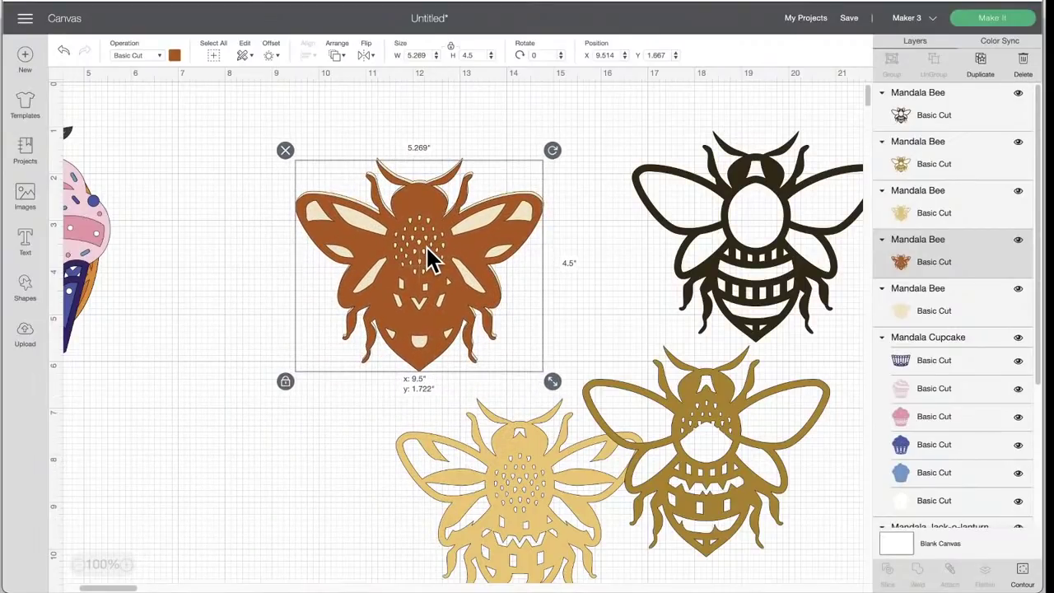
{"action": "left_click_drag", "start_coordinate": [507, 452], "coordinate": [440, 278]}
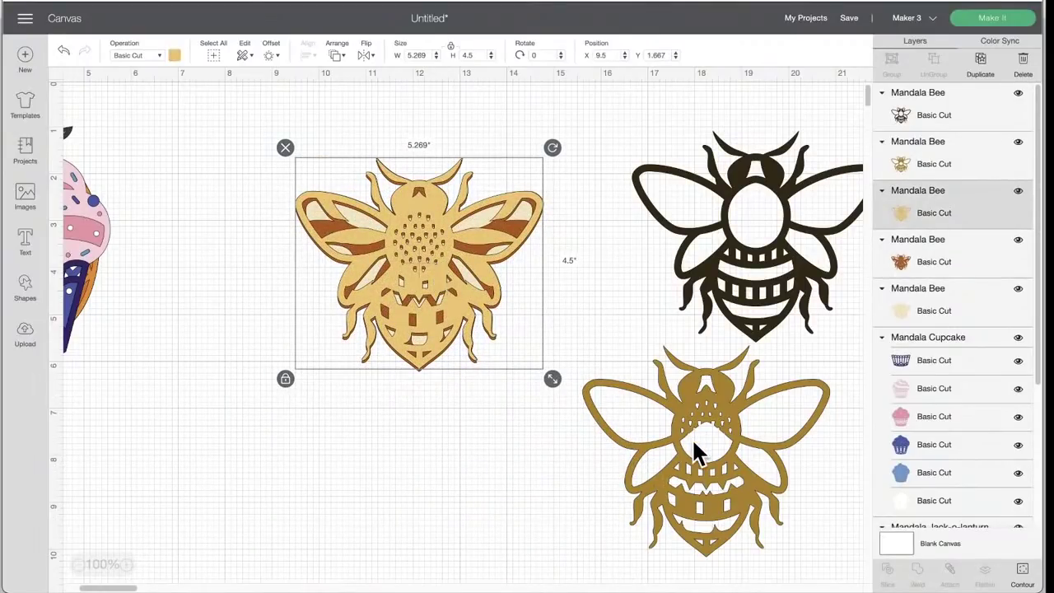
{"action": "left_click_drag", "start_coordinate": [699, 447], "coordinate": [414, 249]}
{"action": "left_click_drag", "start_coordinate": [728, 218], "coordinate": [432, 239]}
{"action": "left_click_drag", "start_coordinate": [259, 212], "coordinate": [777, 219]}
Ungroup the Mandala Cupcake in open canvas space and pull its purple, pink and blue layers off the stack.
{"action": "left_click_drag", "start_coordinate": [87, 231], "coordinate": [547, 243]}
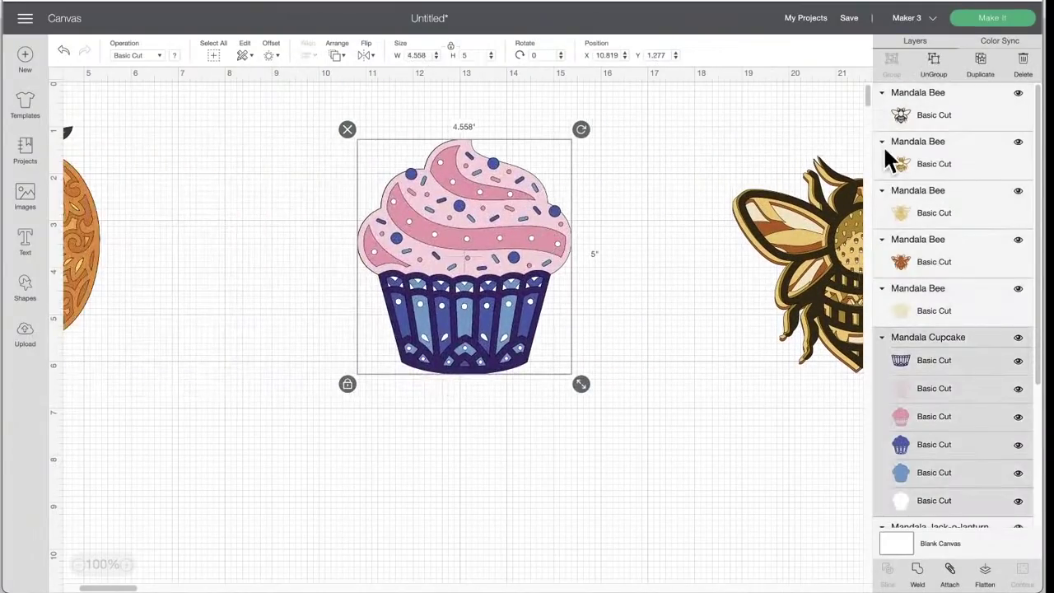
{"action": "left_click", "coordinate": [933, 62]}
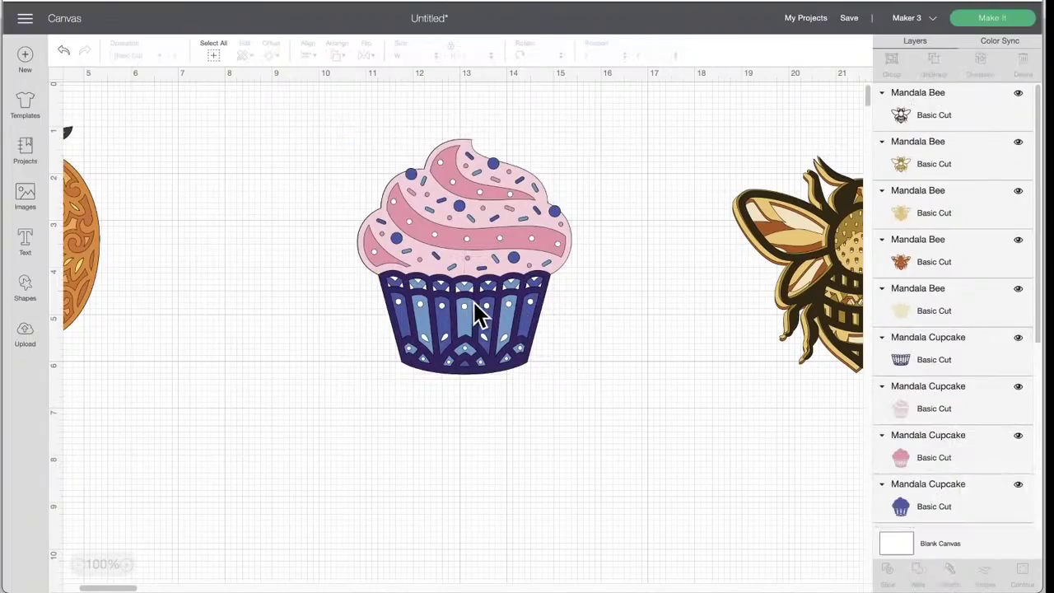
{"action": "left_click_drag", "start_coordinate": [473, 302], "coordinate": [609, 436]}
{"action": "left_click_drag", "start_coordinate": [467, 239], "coordinate": [665, 410]}
{"action": "left_click_drag", "start_coordinate": [457, 218], "coordinate": [661, 430]}
{"action": "left_click_drag", "start_coordinate": [481, 210], "coordinate": [626, 423]}
{"action": "mouse_move", "coordinate": [478, 228]}
{"action": "left_mouse_down"}
{"action": "mouse_move", "coordinate": [424, 255]}
{"action": "mouse_move", "coordinate": [320, 370]}
{"action": "mouse_move", "coordinate": [411, 266]}
{"action": "mouse_move", "coordinate": [400, 261]}
{"action": "mouse_move", "coordinate": [442, 228]}
{"action": "mouse_move", "coordinate": [449, 273]}
{"action": "mouse_move", "coordinate": [463, 221]}
{"action": "left_mouse_up"}
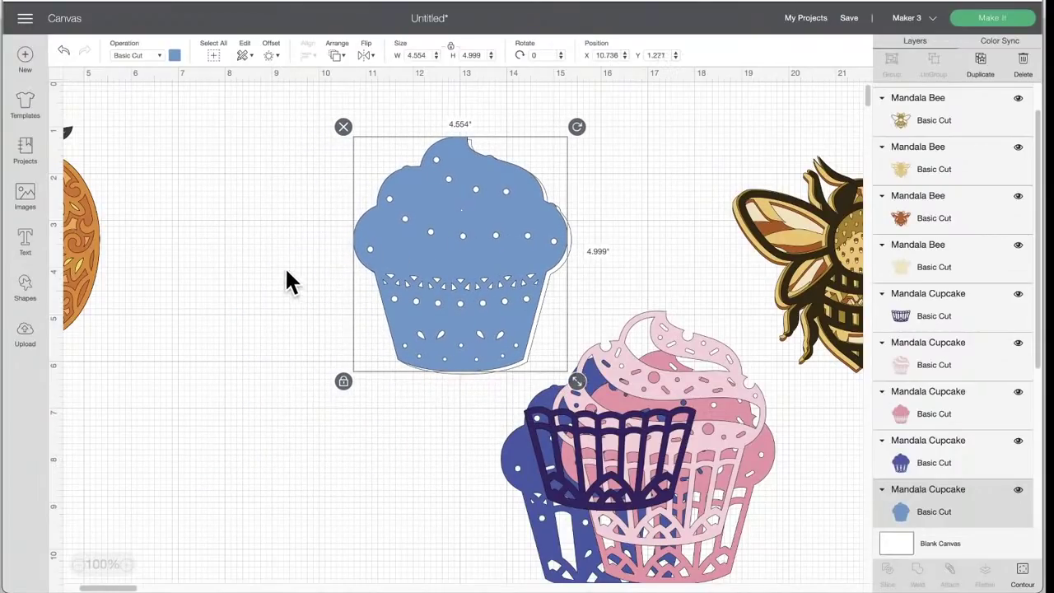
{"action": "left_click_drag", "start_coordinate": [382, 103], "coordinate": [553, 449]}
Delete the cupcake layers and all remaining bee layers so only the jack-o'-lantern stays on the canvas.
{"action": "mouse_move", "coordinate": [374, 370]}
{"action": "left_mouse_down"}
{"action": "mouse_move", "coordinate": [505, 440]}
{"action": "mouse_move", "coordinate": [646, 432]}
{"action": "left_mouse_up"}
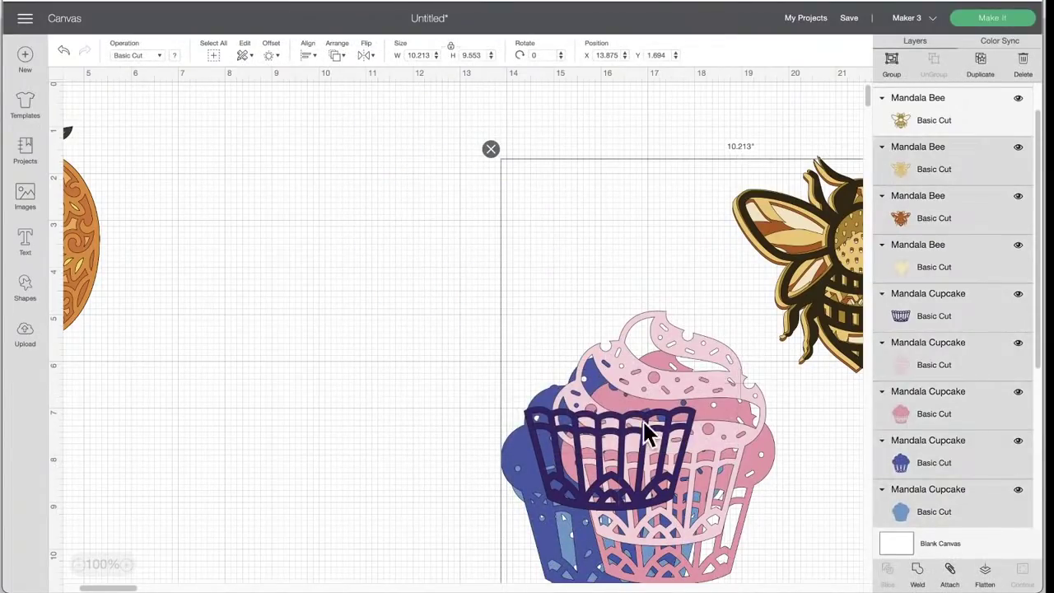
{"action": "left_click", "coordinate": [492, 149]}
{"action": "left_click_drag", "start_coordinate": [588, 174], "coordinate": [881, 278]}
{"action": "left_click", "coordinate": [725, 144]}
{"action": "scroll", "coordinate": [336, 261], "scroll_direction": "left", "scroll_amount": 5}
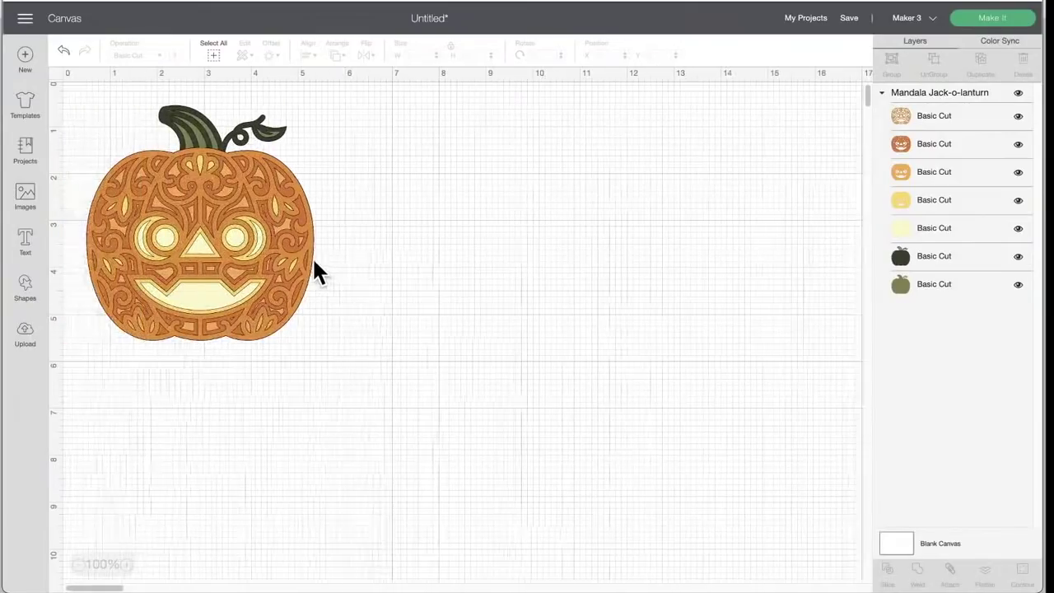
Move the Mandala Jack-o-lanturn to about X 3.07, Y 1.93 and ungroup its layers.
{"action": "left_click_drag", "start_coordinate": [270, 236], "coordinate": [372, 298]}
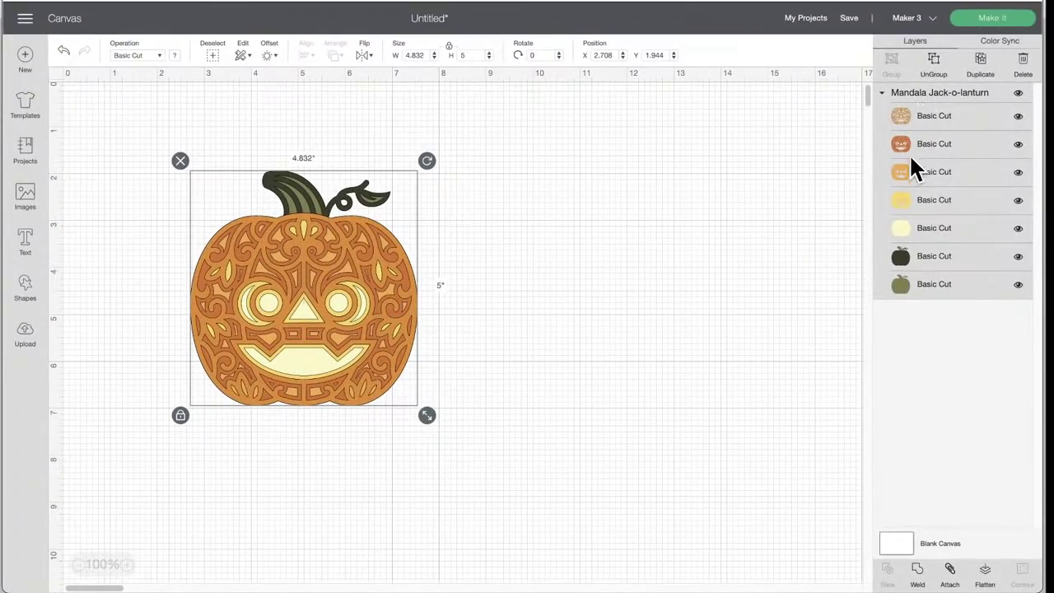
{"action": "left_click_drag", "start_coordinate": [343, 259], "coordinate": [360, 257]}
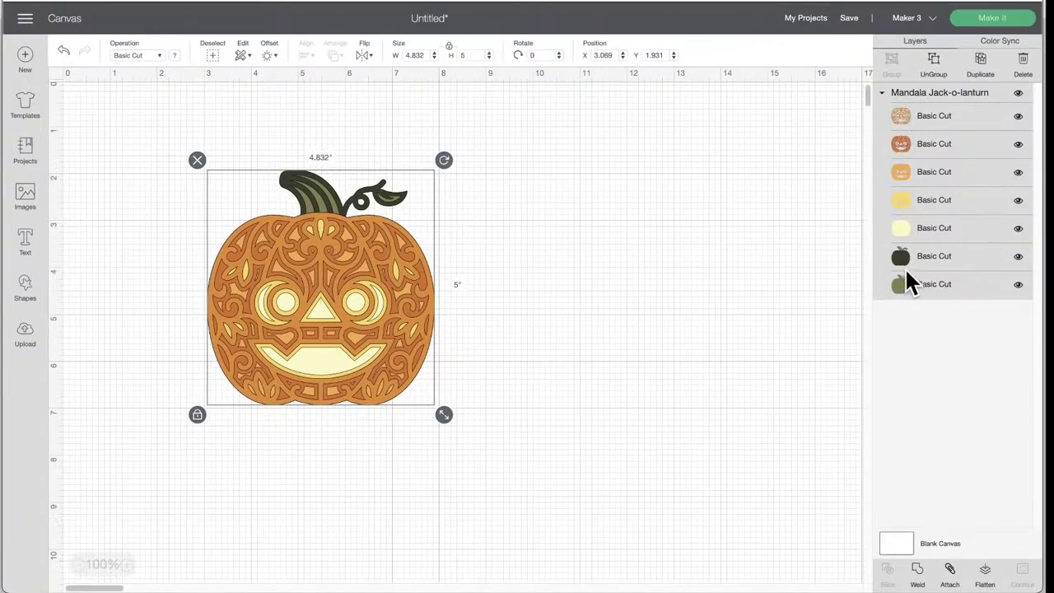
{"action": "left_click", "coordinate": [933, 66]}
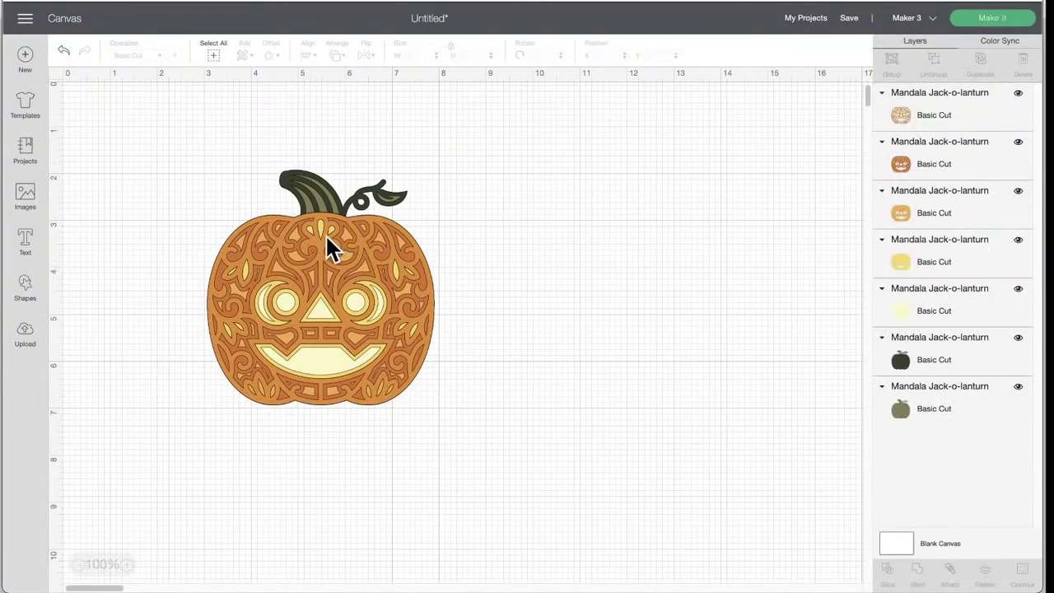
Pull the orange lattice and dark orange layers off the jack-o'-lantern, and place the lattice back on the pumpkin.
{"action": "left_click_drag", "start_coordinate": [327, 237], "coordinate": [795, 216]}
{"action": "left_click", "coordinate": [338, 256]}
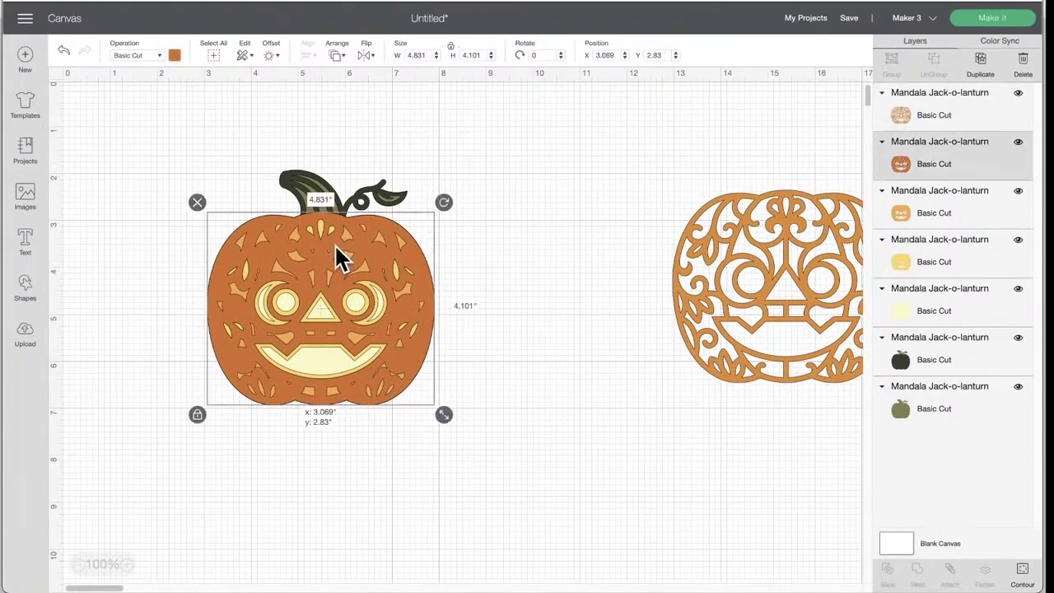
{"action": "left_click_drag", "start_coordinate": [338, 257], "coordinate": [748, 433]}
{"action": "left_click_drag", "start_coordinate": [784, 264], "coordinate": [320, 278]}
{"action": "left_click_drag", "start_coordinate": [668, 462], "coordinate": [698, 408]}
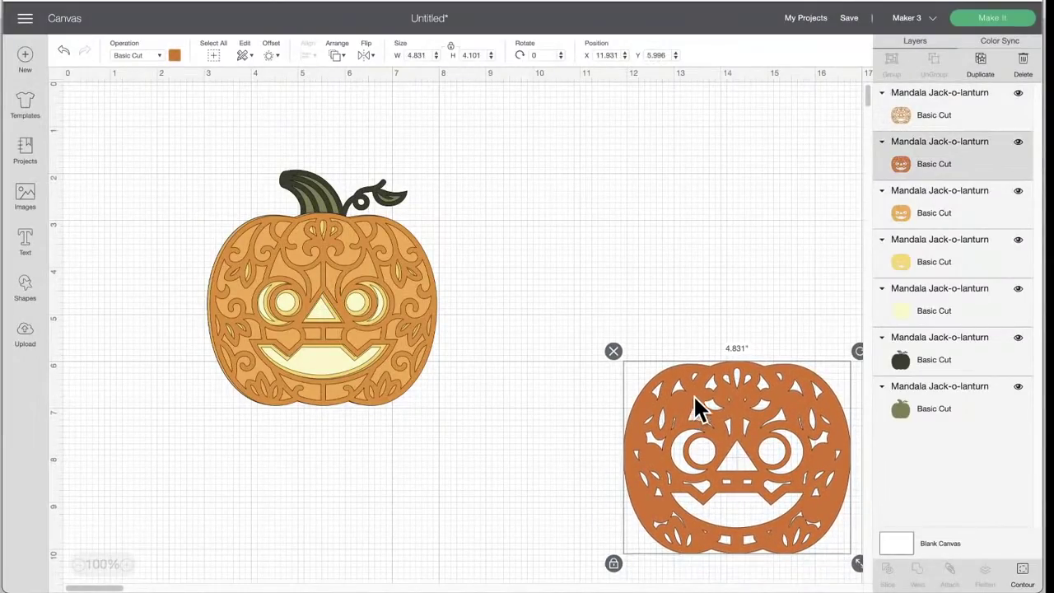
Hide and reshow the light orange and yellow jack-o'-lantern layers in turn, and hide the pale yellow layer.
{"action": "left_click", "coordinate": [1018, 191]}
{"action": "left_click", "coordinate": [1017, 191]}
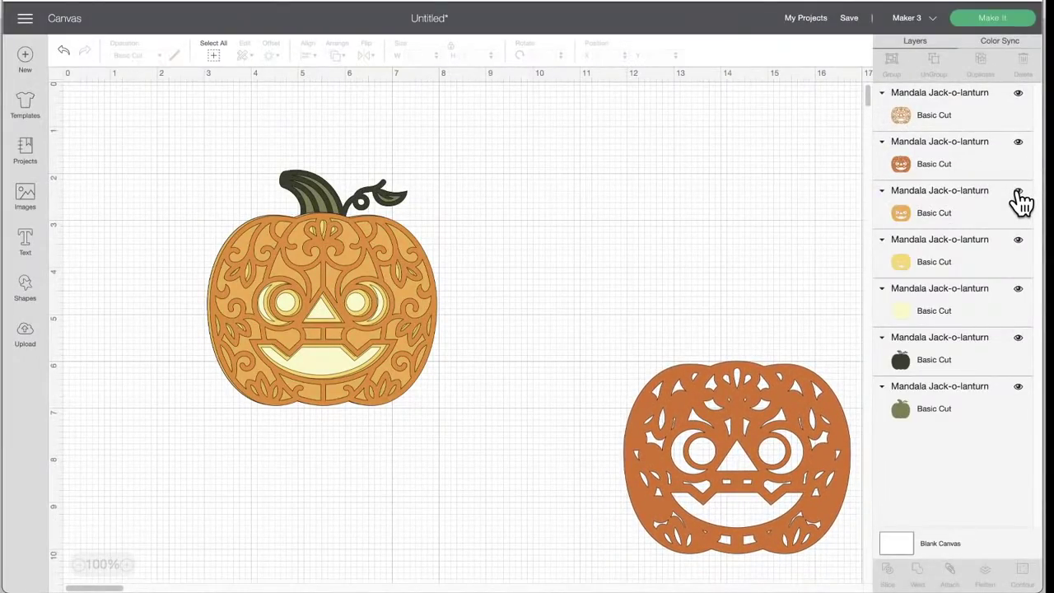
{"action": "left_click", "coordinate": [1018, 240]}
{"action": "left_click", "coordinate": [1019, 242]}
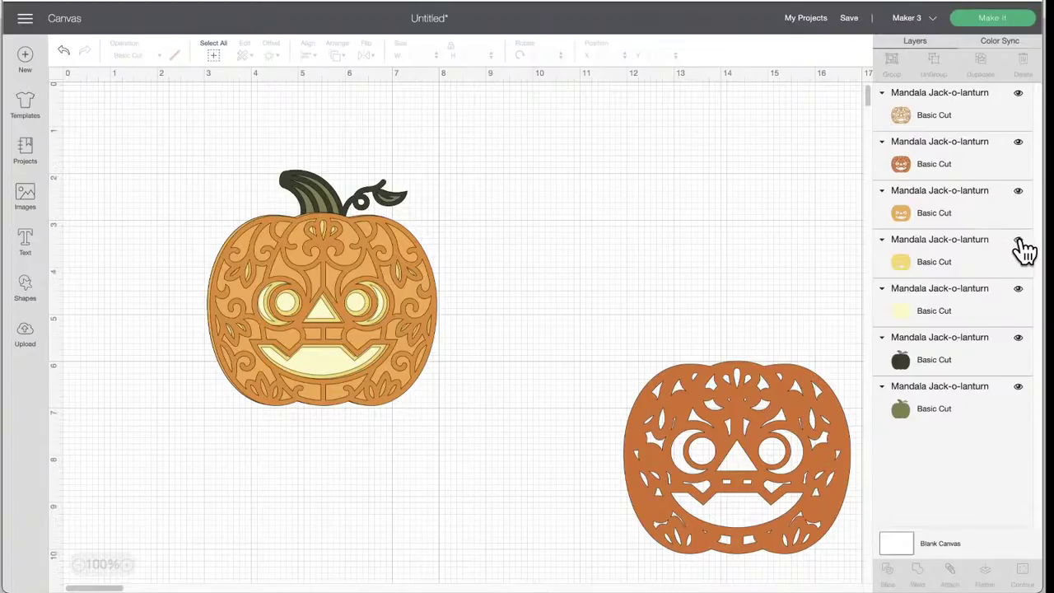
{"action": "left_click", "coordinate": [1018, 290]}
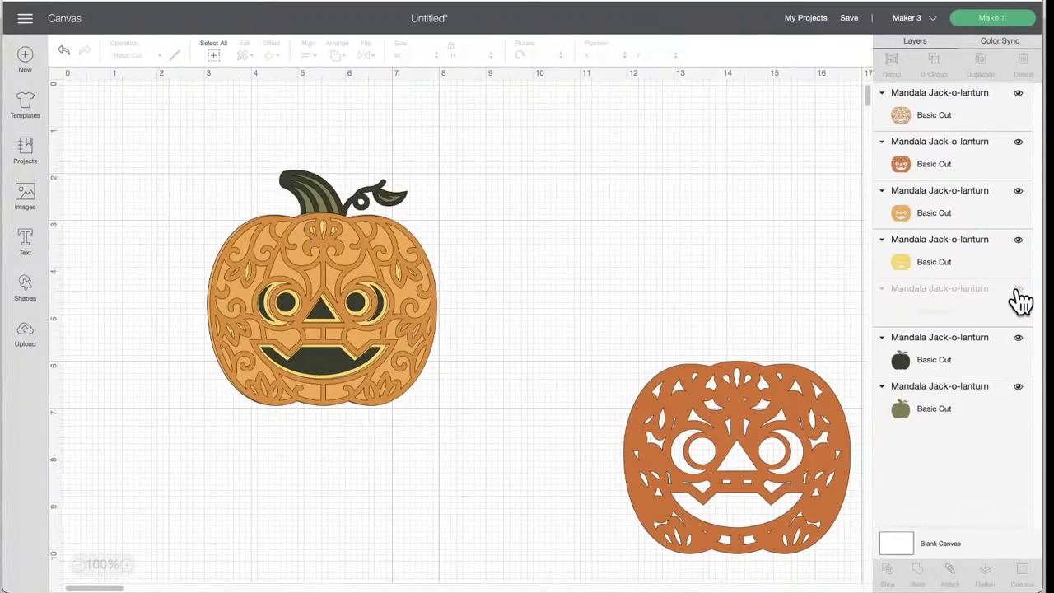
Toggle the visibility of the pale yellow, black and green jack-o'-lantern layers to check what each one contributes.
{"action": "left_click", "coordinate": [1018, 289]}
{"action": "left_click", "coordinate": [1018, 289]}
{"action": "left_click", "coordinate": [1018, 339]}
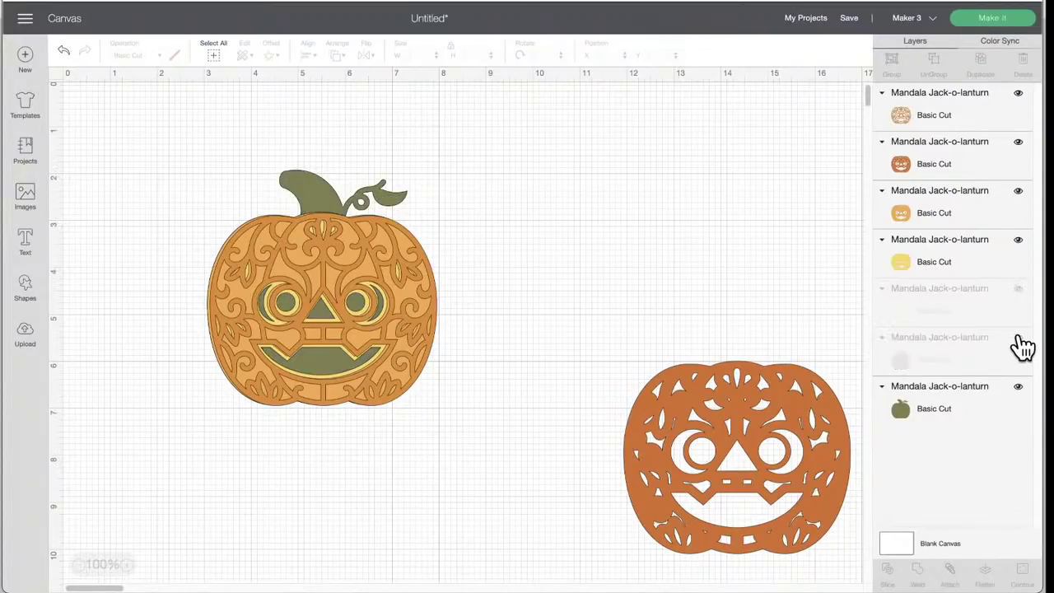
{"action": "left_click", "coordinate": [1019, 290]}
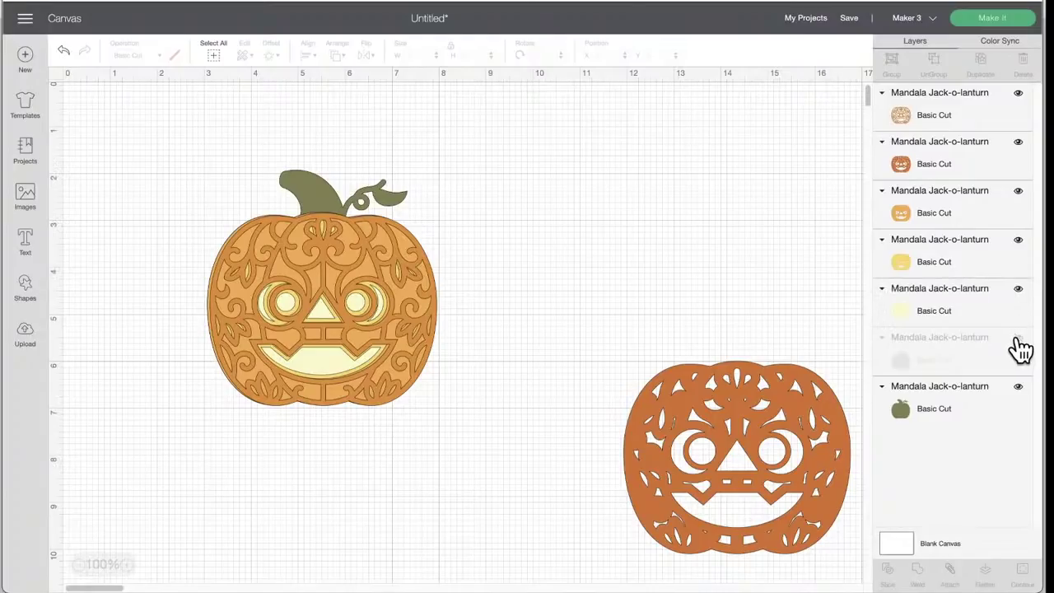
{"action": "left_click", "coordinate": [1018, 340]}
{"action": "left_click", "coordinate": [1018, 388]}
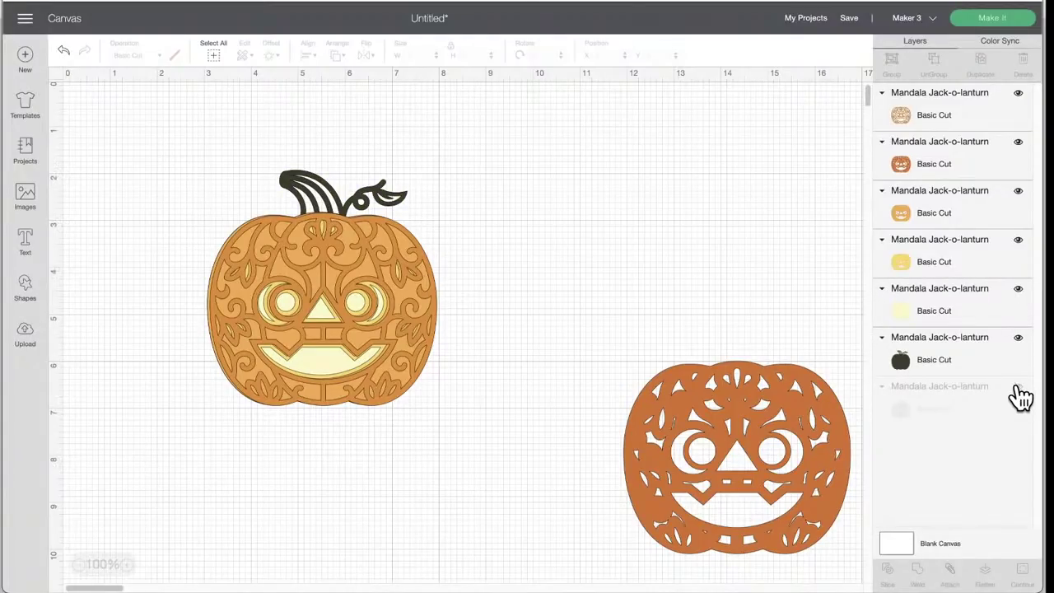
{"action": "left_click", "coordinate": [1018, 388]}
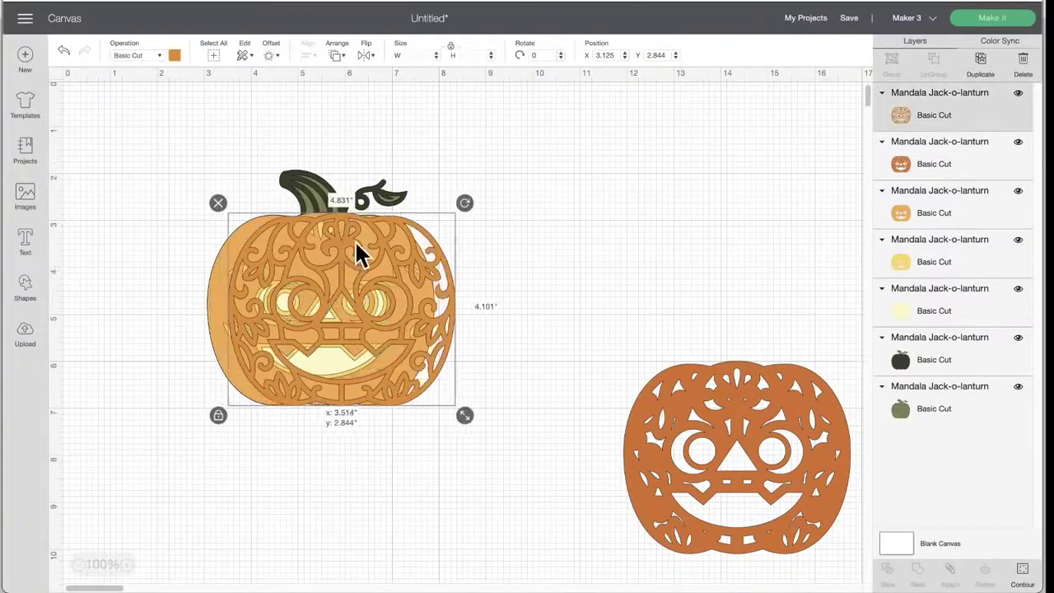
Spread the orange filigree, light orange and yellow pumpkin layers out sideways from the pale yellow base layer.
{"action": "left_click_drag", "start_coordinate": [360, 252], "coordinate": [678, 242]}
{"action": "left_click_drag", "start_coordinate": [306, 247], "coordinate": [577, 236]}
{"action": "left_click_drag", "start_coordinate": [360, 255], "coordinate": [342, 267]}
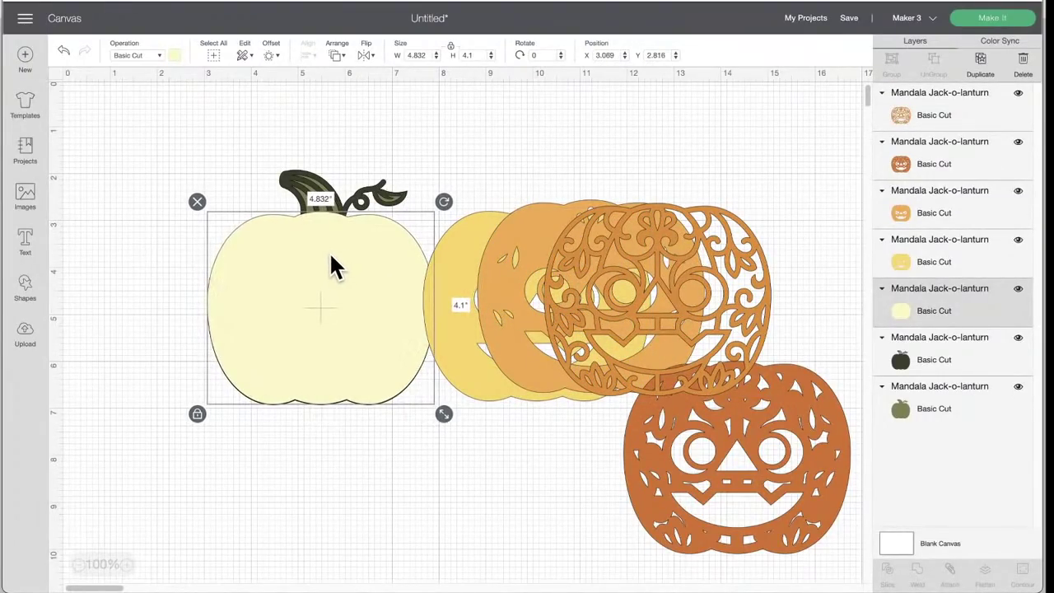
{"action": "left_click", "coordinate": [452, 244]}
Recolor the pale yellow base pumpkin orange and move the yellow face layer back over it.
{"action": "left_click", "coordinate": [329, 264]}
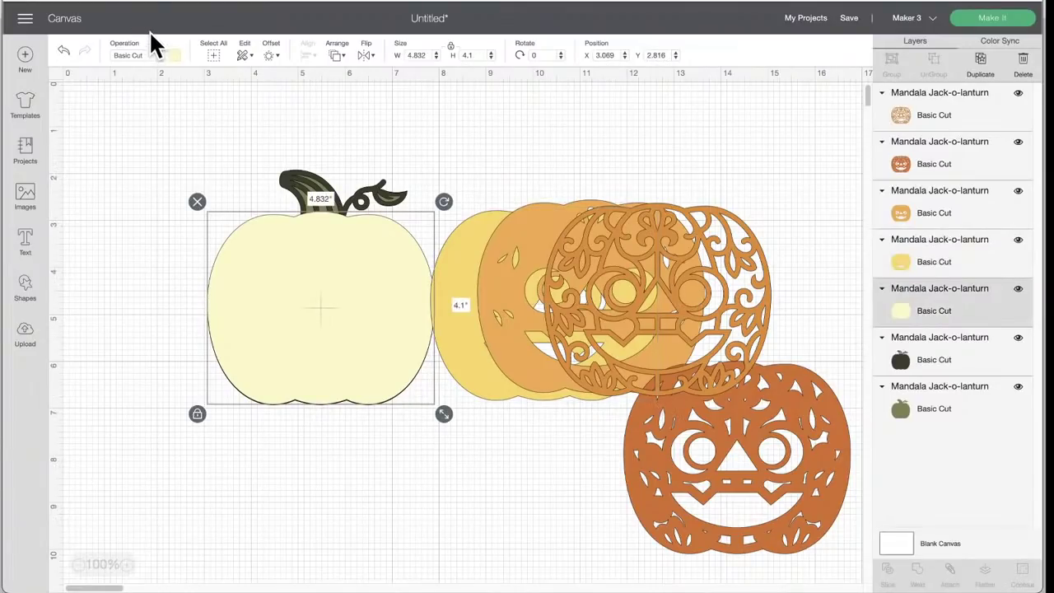
{"action": "left_click", "coordinate": [174, 55]}
{"action": "left_click", "coordinate": [290, 155]}
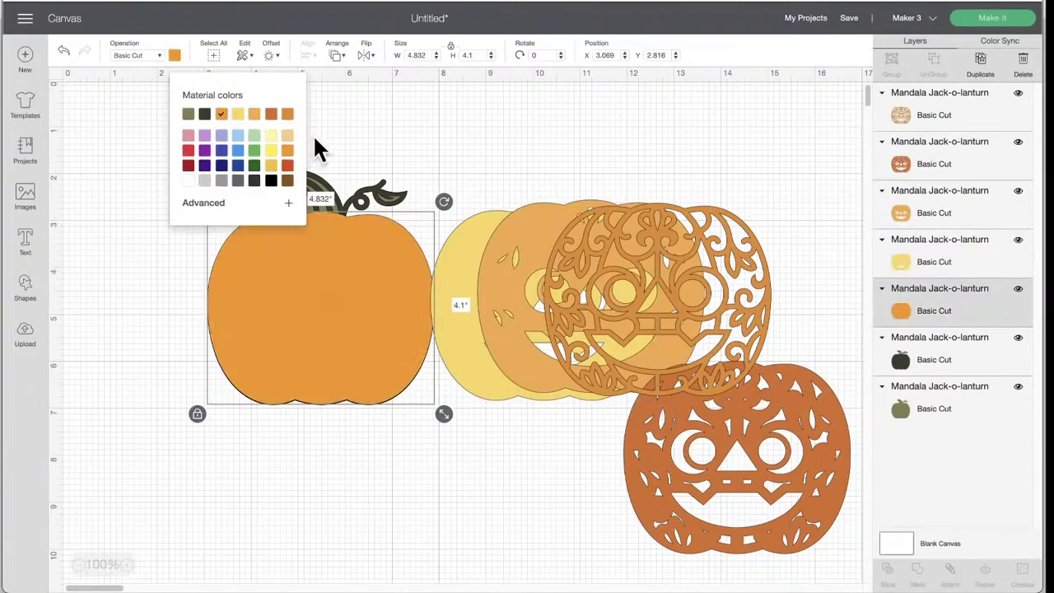
{"action": "left_click", "coordinate": [389, 154]}
{"action": "left_click", "coordinate": [332, 242]}
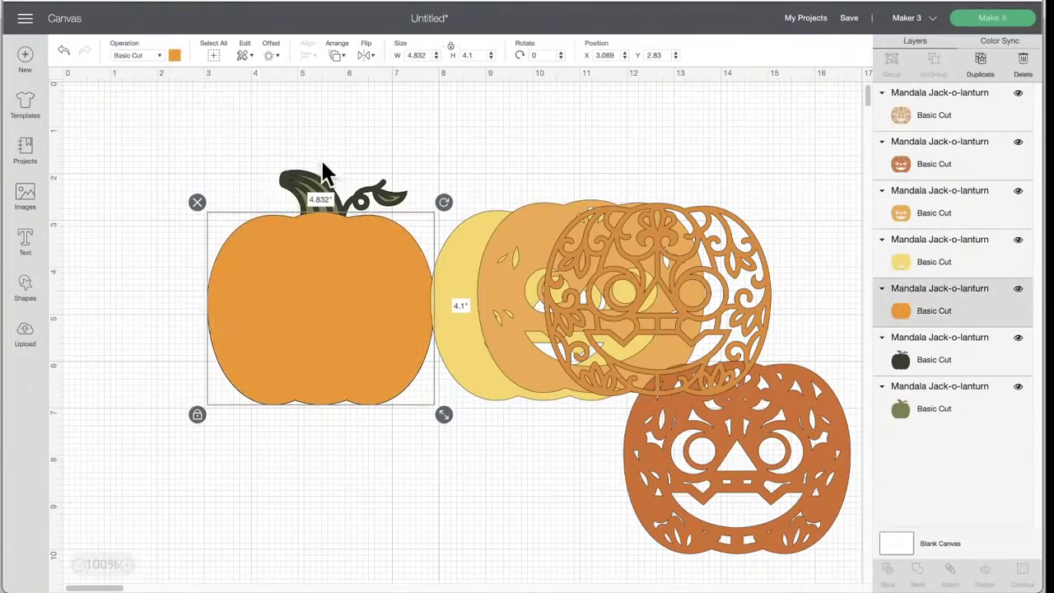
{"action": "left_click_drag", "start_coordinate": [468, 266], "coordinate": [267, 288]}
Select all the jack-o'-lantern layers on the canvas and delete them.
{"action": "left_click", "coordinate": [124, 218]}
{"action": "left_click_drag", "start_coordinate": [130, 181], "coordinate": [691, 451]}
{"action": "left_click", "coordinate": [198, 160]}
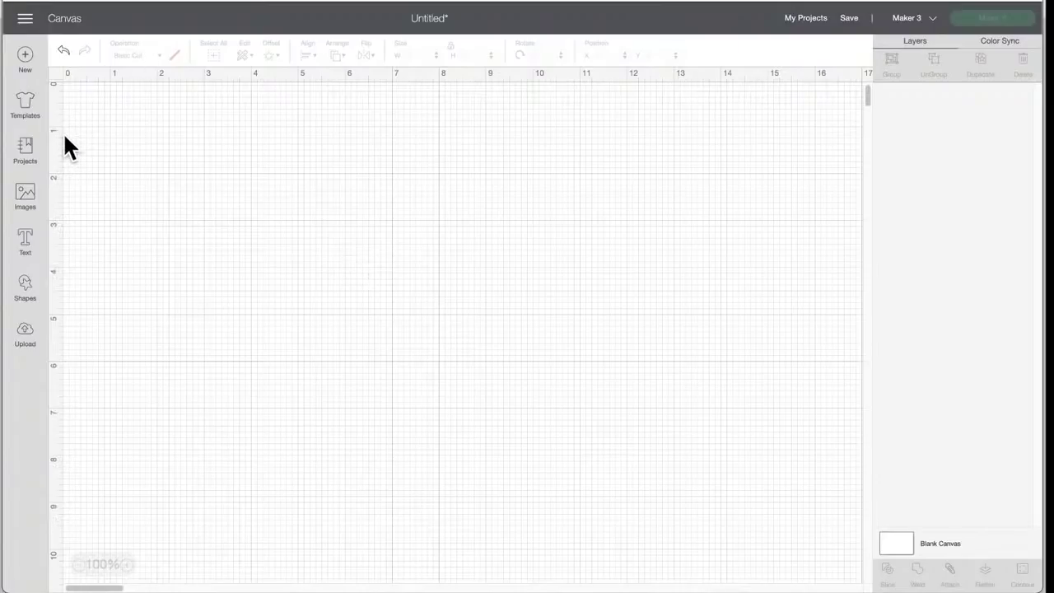
Browse the images in the Customizable Mandala Home Sign Collection, from the home signs to the shamrock.
{"action": "left_click", "coordinate": [28, 202]}
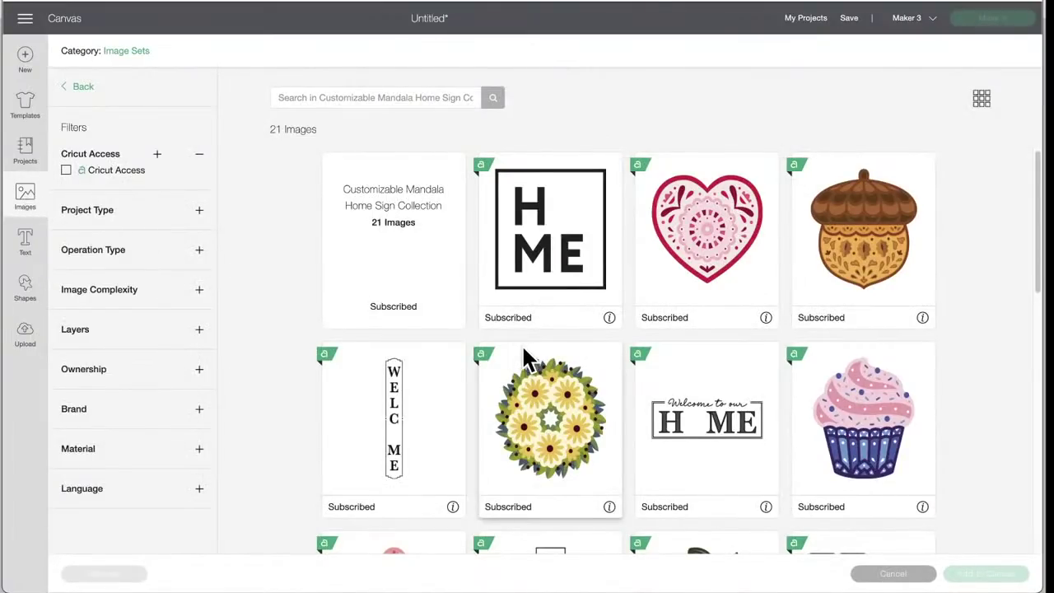
{"action": "scroll", "coordinate": [524, 358], "scroll_direction": "down", "scroll_amount": 3}
{"action": "scroll", "coordinate": [524, 358], "scroll_direction": "down", "scroll_amount": 2}
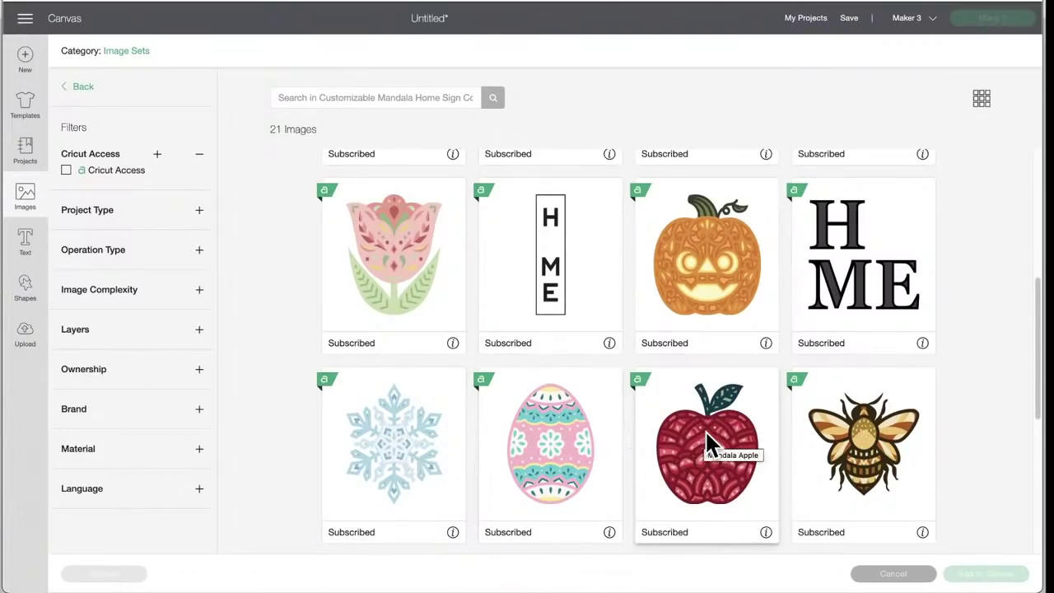
{"action": "scroll", "coordinate": [718, 439], "scroll_direction": "down", "scroll_amount": 2}
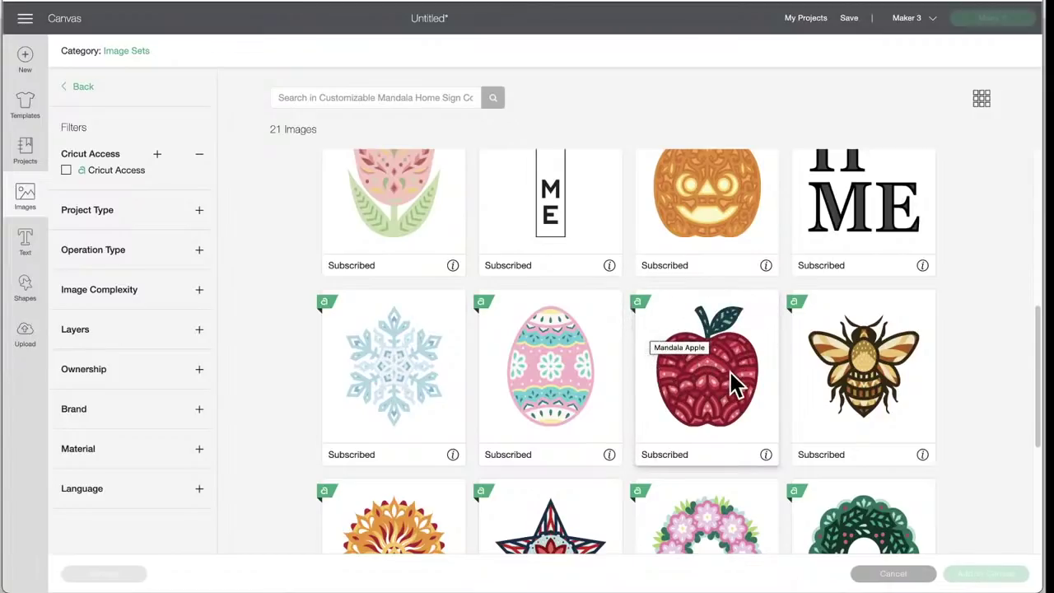
{"action": "scroll", "coordinate": [691, 415], "scroll_direction": "down", "scroll_amount": 2}
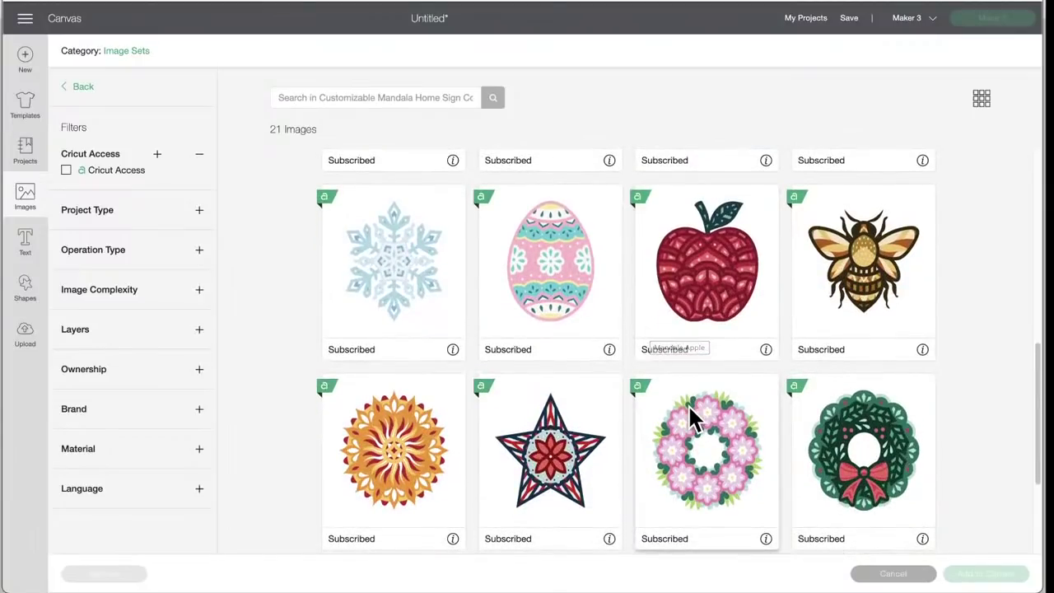
{"action": "scroll", "coordinate": [691, 416], "scroll_direction": "up", "scroll_amount": 2}
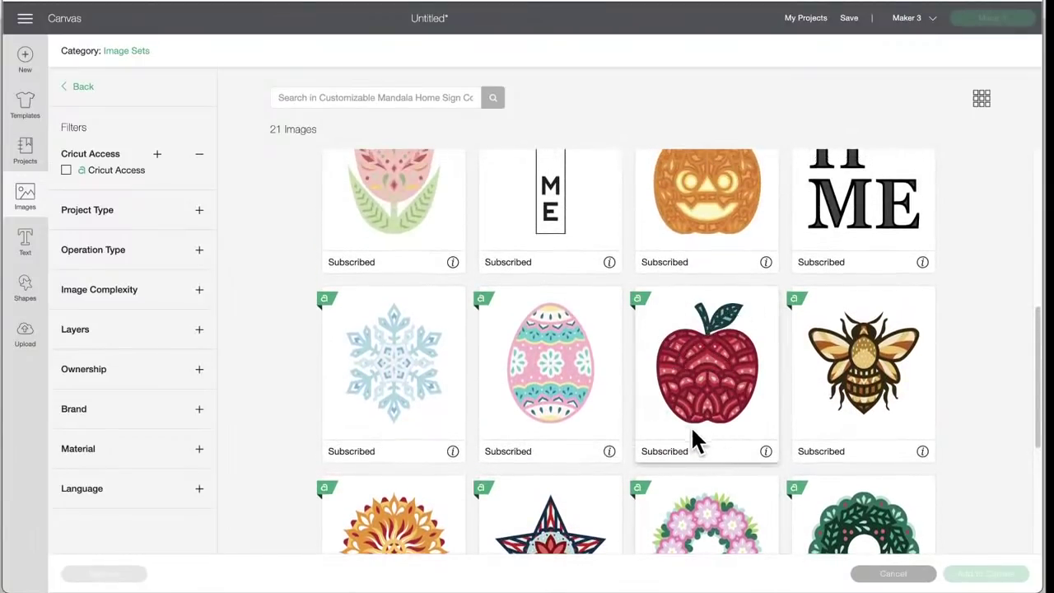
{"action": "scroll", "coordinate": [689, 391], "scroll_direction": "down", "scroll_amount": 3}
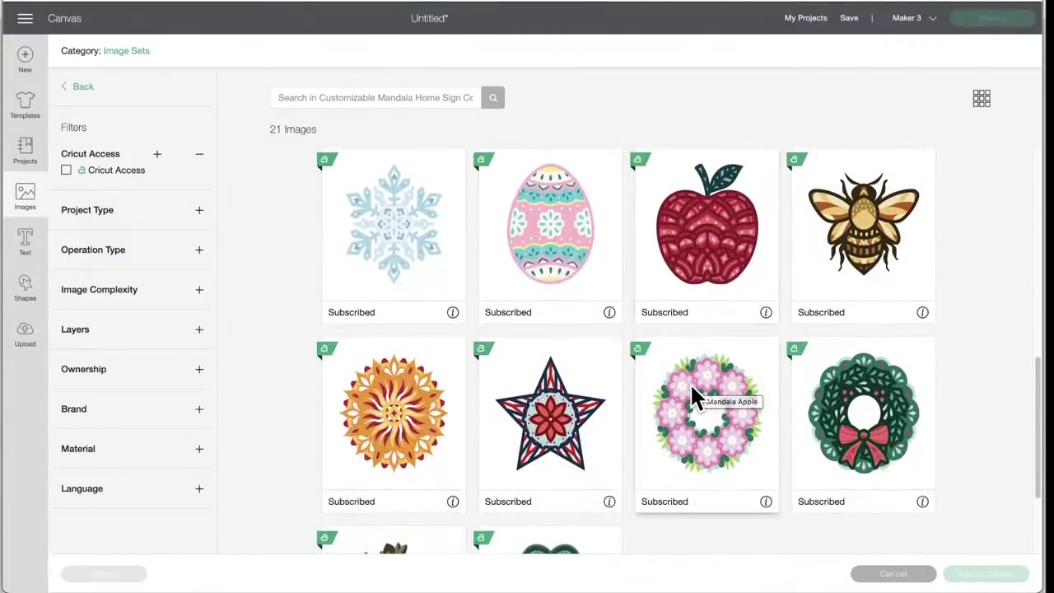
{"action": "scroll", "coordinate": [691, 392], "scroll_direction": "down", "scroll_amount": 2}
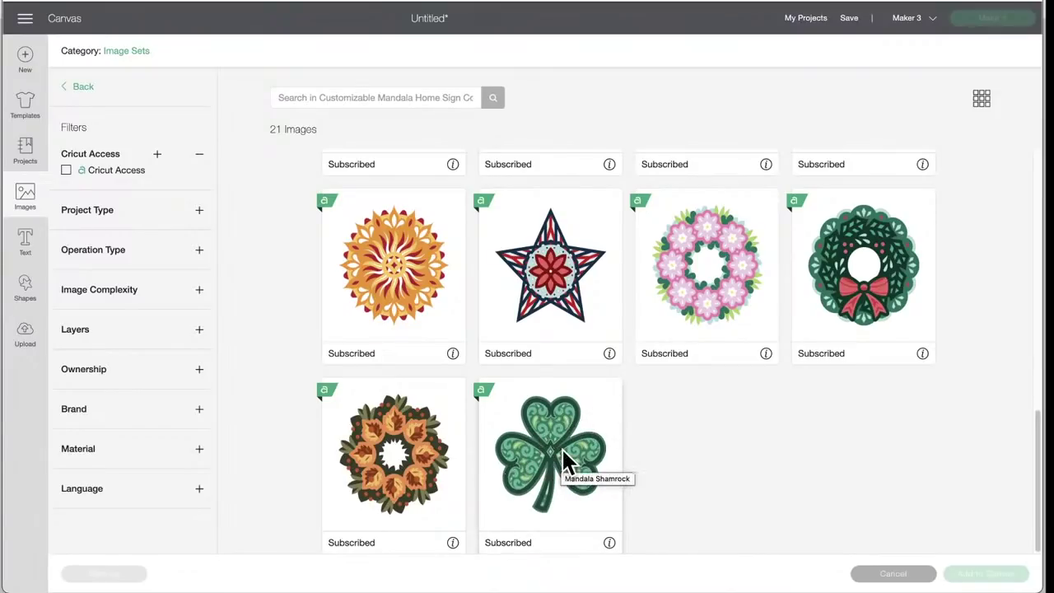
{"action": "scroll", "coordinate": [565, 461], "scroll_direction": "up", "scroll_amount": 3}
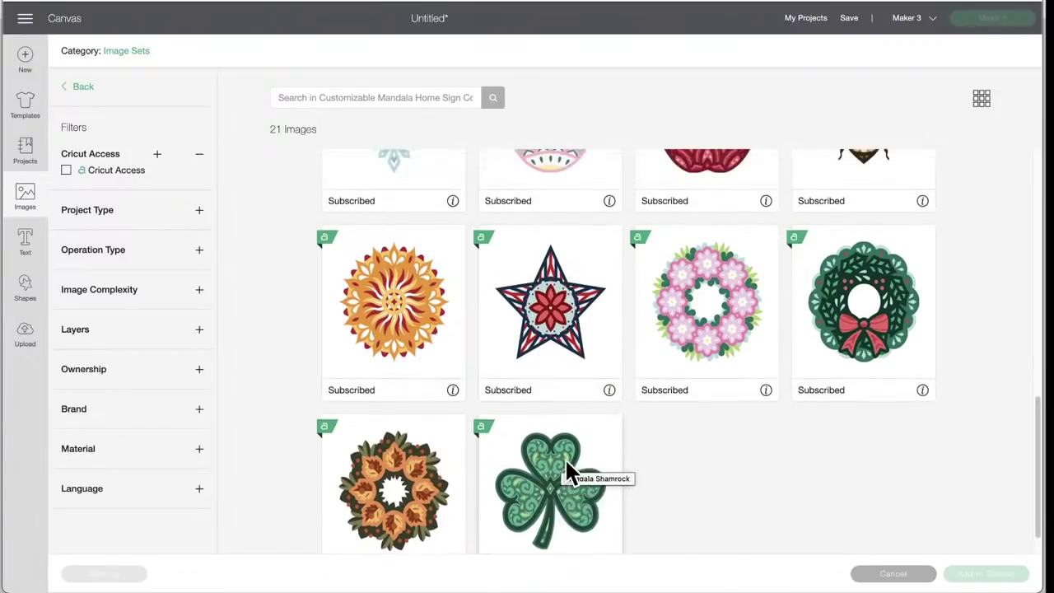
{"action": "scroll", "coordinate": [565, 457], "scroll_direction": "up", "scroll_amount": 6}
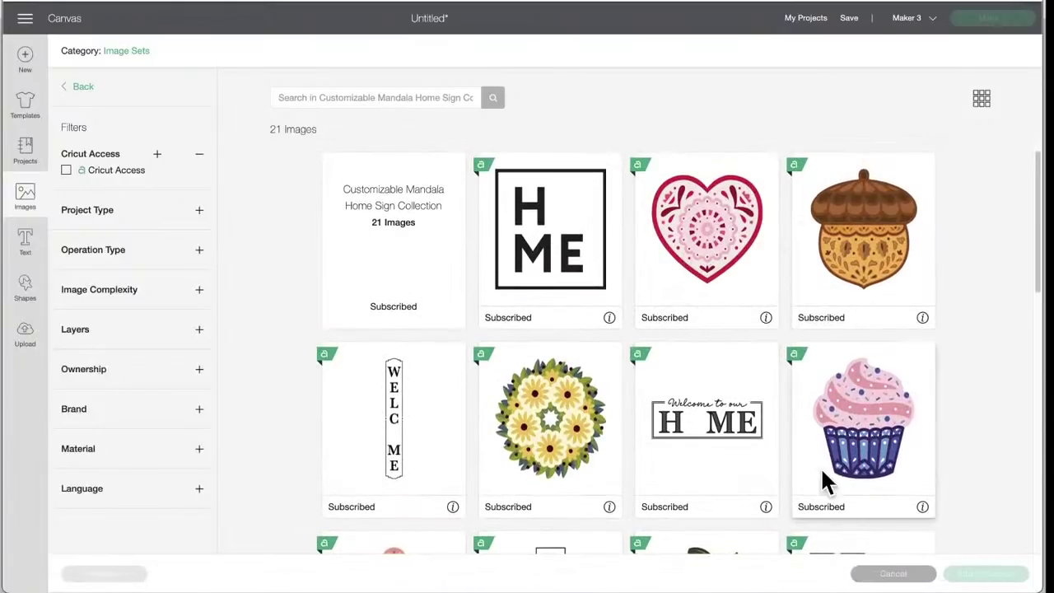
Find and open the Drawn Thanksgiving Activity Placemats set among the image sets and look through its placemats.
{"action": "left_click", "coordinate": [80, 89]}
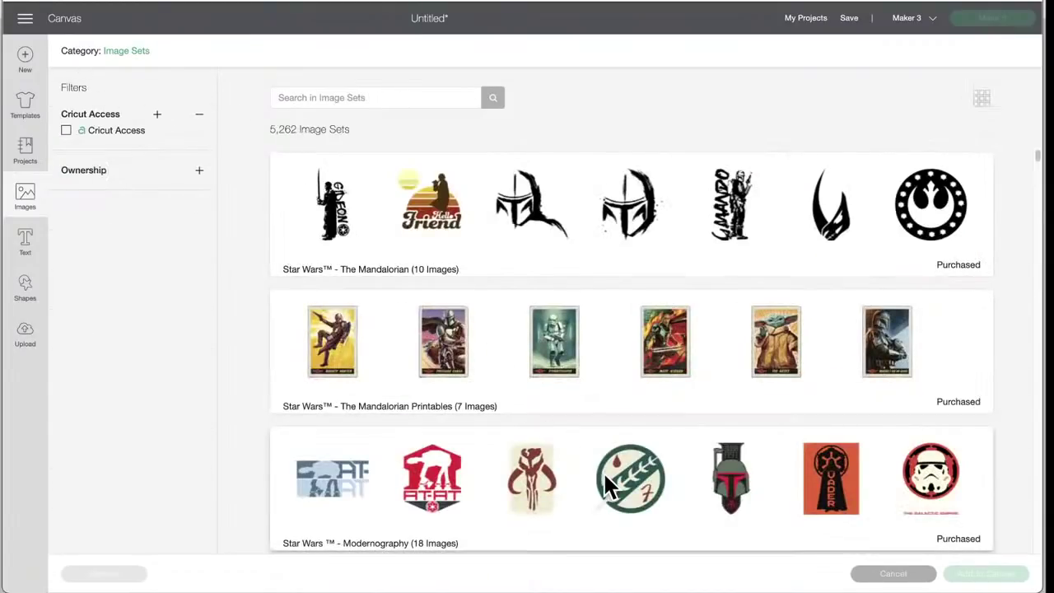
{"action": "scroll", "coordinate": [605, 483], "scroll_direction": "down", "scroll_amount": 10}
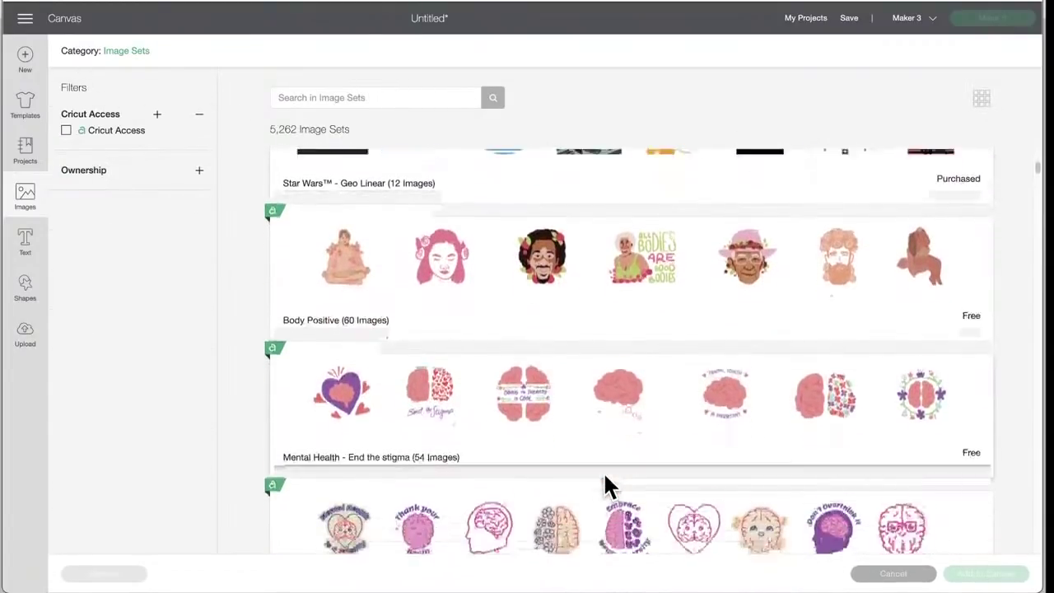
{"action": "scroll", "coordinate": [605, 485], "scroll_direction": "down", "scroll_amount": 15}
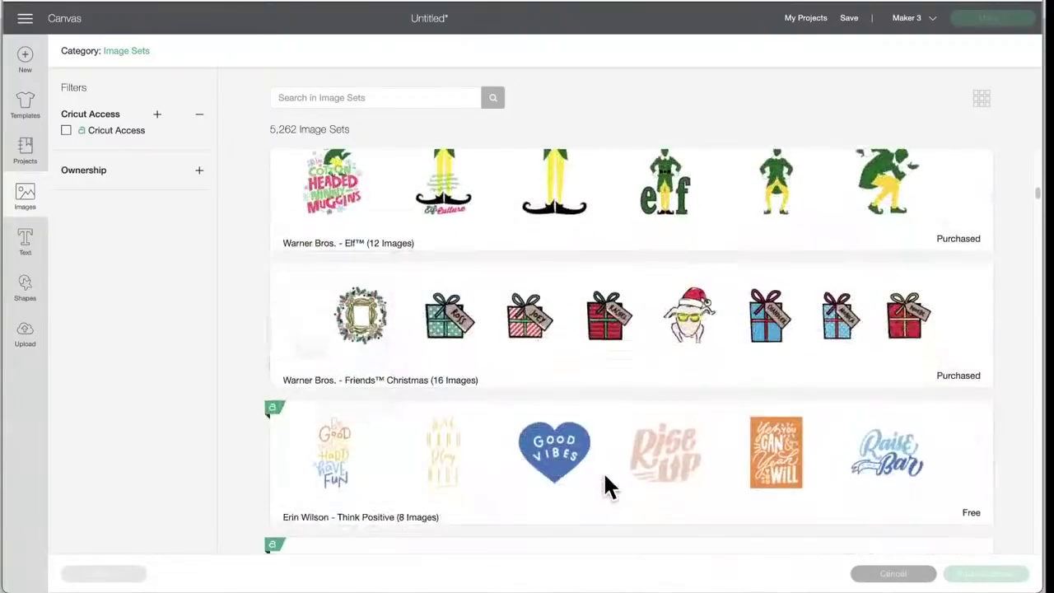
{"action": "scroll", "coordinate": [605, 486], "scroll_direction": "down", "scroll_amount": 15}
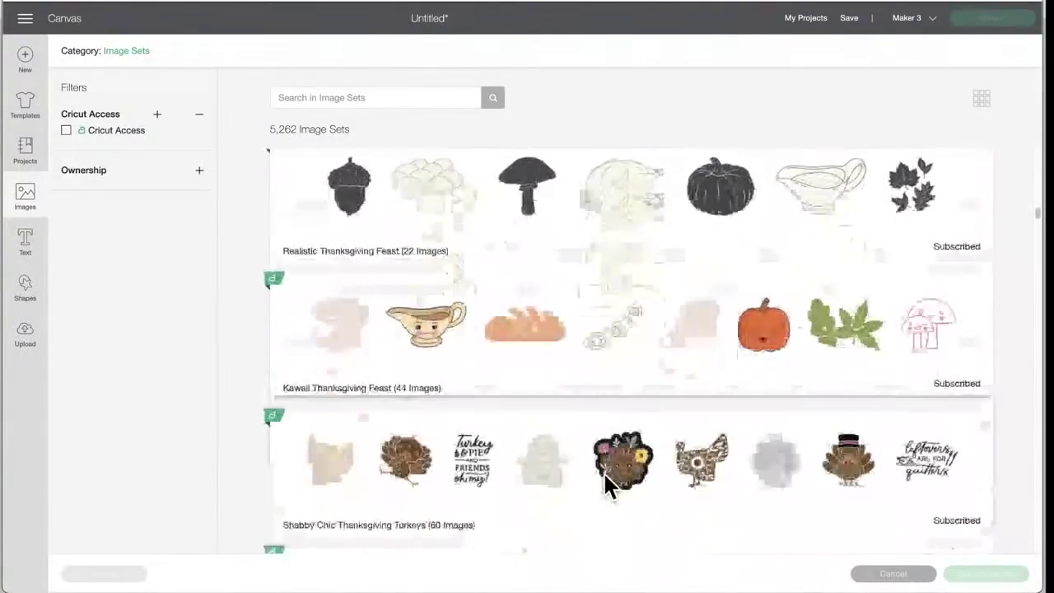
{"action": "scroll", "coordinate": [605, 486], "scroll_direction": "down", "scroll_amount": 15}
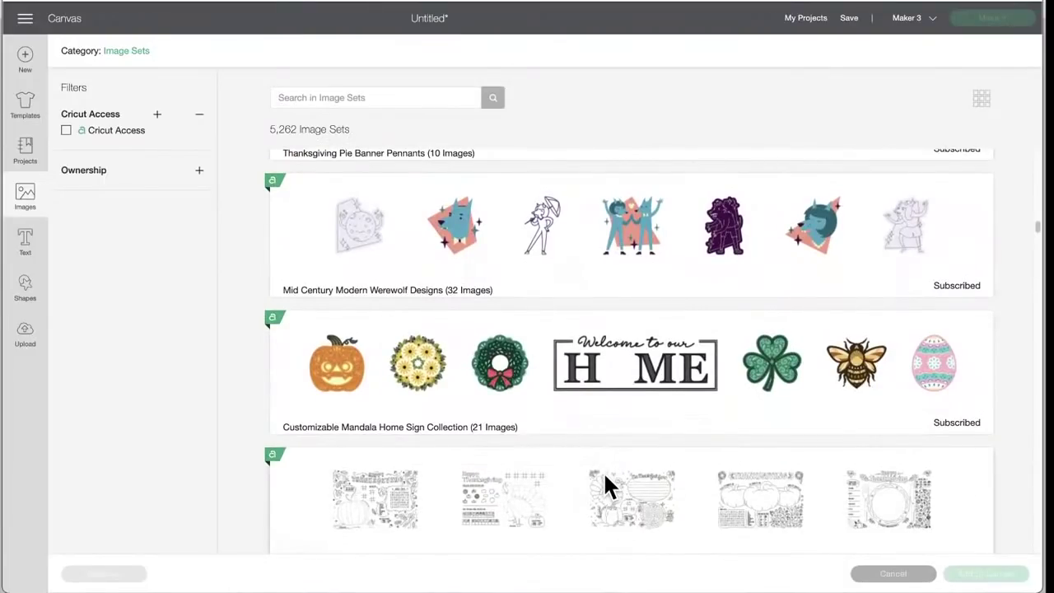
{"action": "scroll", "coordinate": [605, 486], "scroll_direction": "down", "scroll_amount": 5}
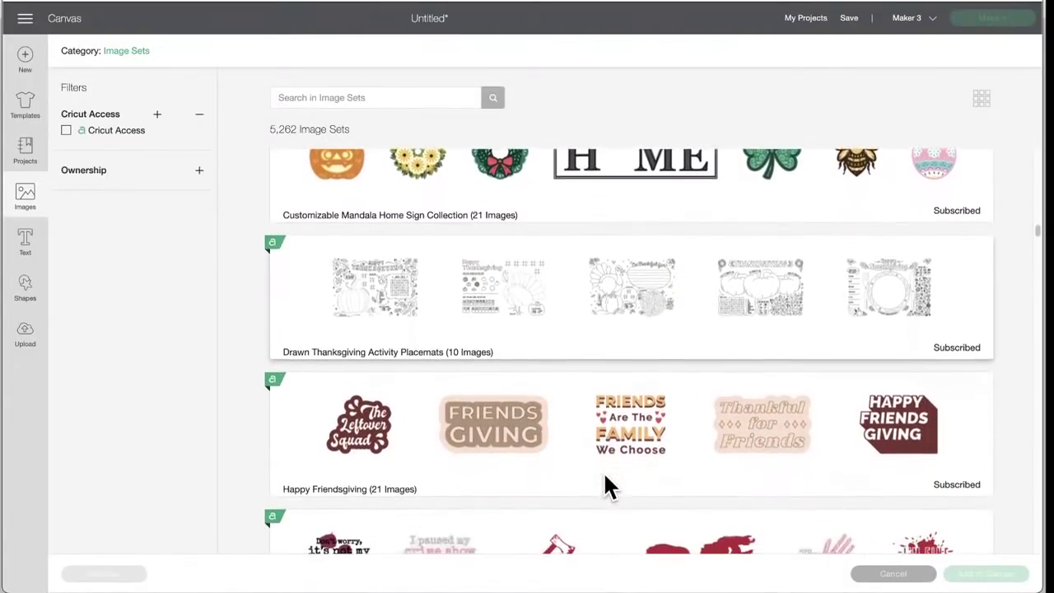
{"action": "left_click", "coordinate": [654, 311]}
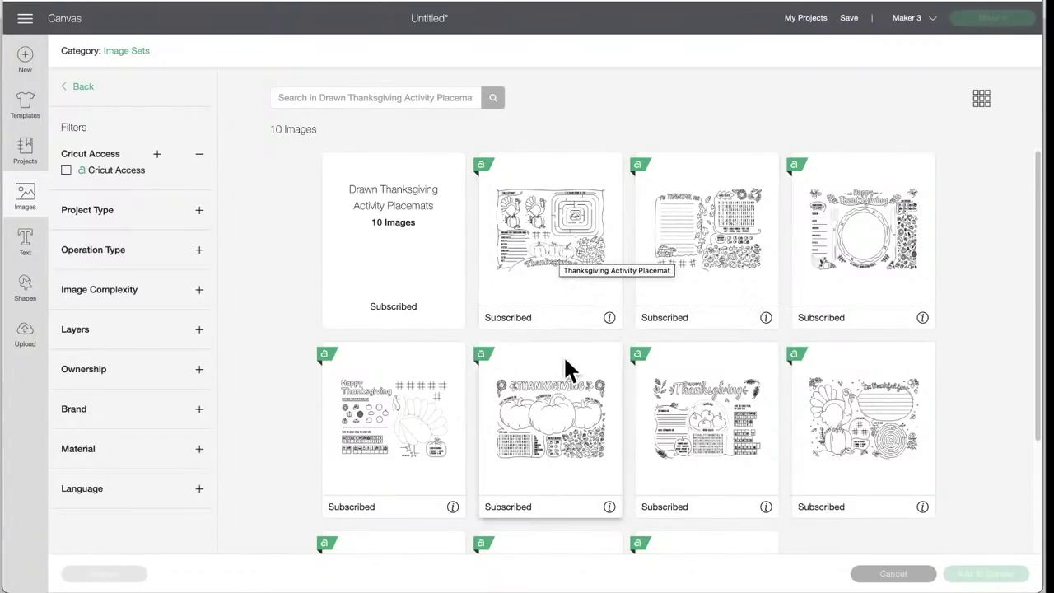
{"action": "scroll", "coordinate": [566, 380], "scroll_direction": "down", "scroll_amount": 2}
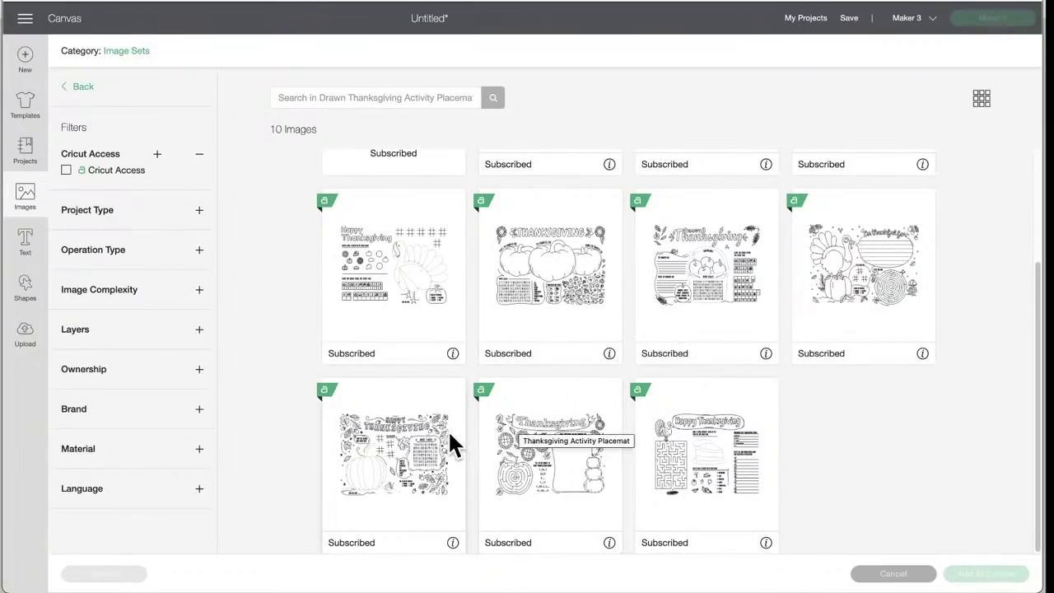
{"action": "scroll", "coordinate": [571, 405], "scroll_direction": "up", "scroll_amount": 1}
{"action": "scroll", "coordinate": [571, 399], "scroll_direction": "up", "scroll_amount": 1}
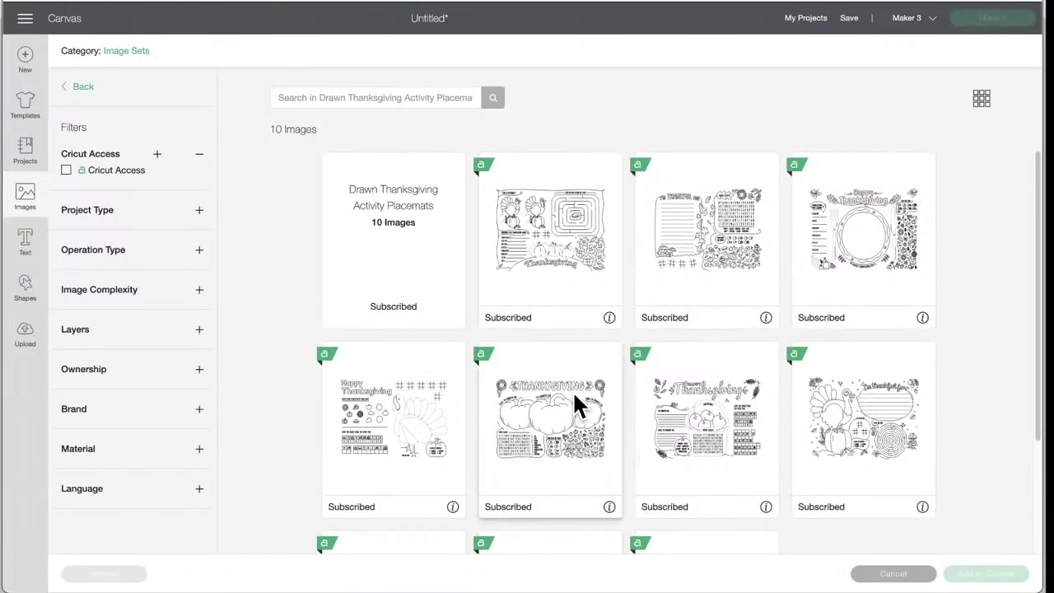
Select every Thanksgiving activity placemat except the second one in the first row and add them to the canvas.
{"action": "left_click", "coordinate": [554, 241]}
{"action": "left_click", "coordinate": [876, 244]}
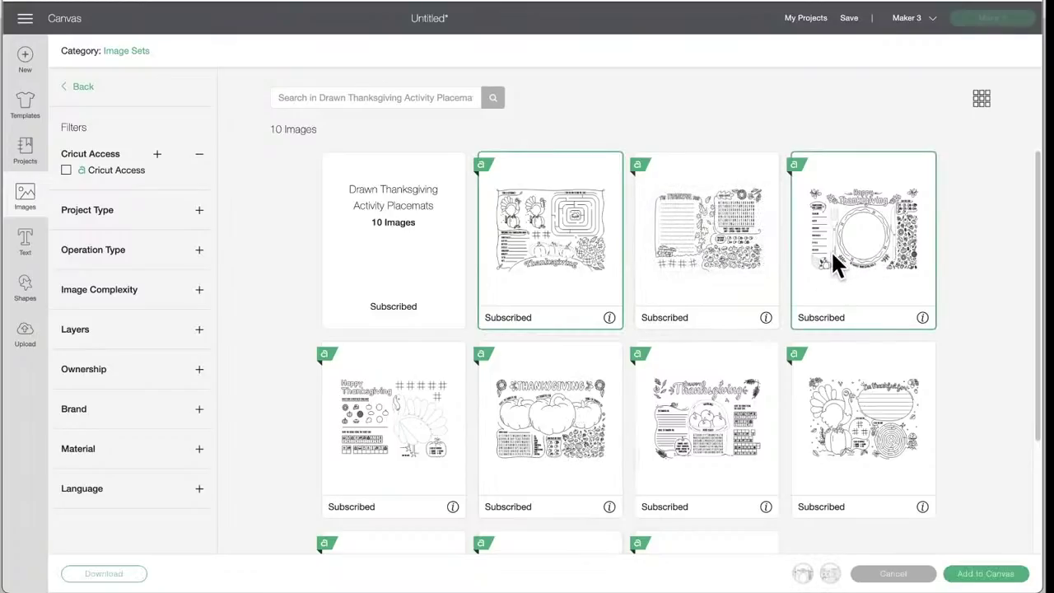
{"action": "left_click", "coordinate": [359, 409]}
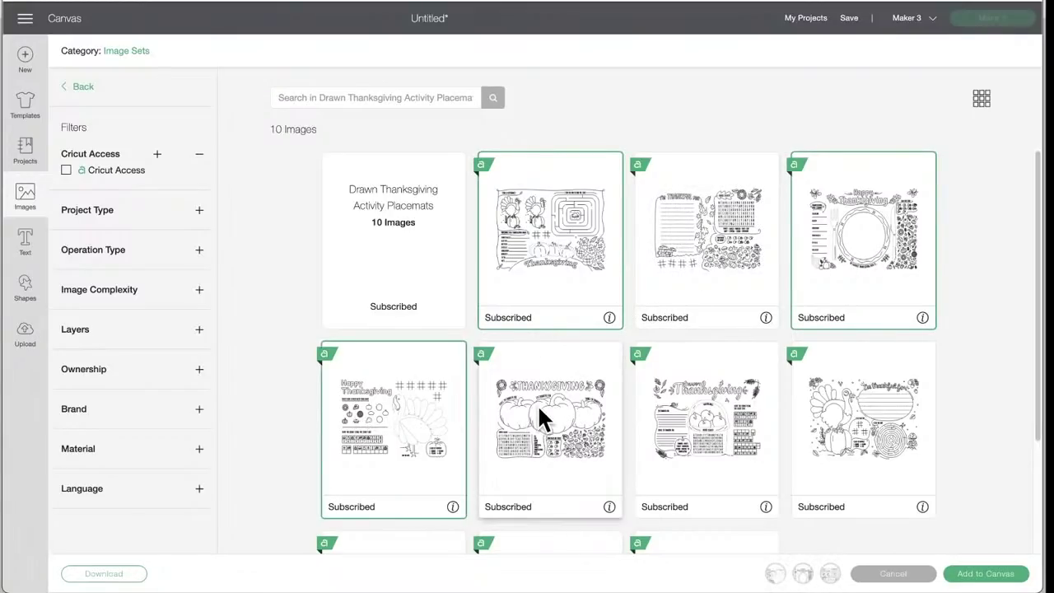
{"action": "left_click", "coordinate": [537, 404]}
{"action": "left_click", "coordinate": [675, 405]}
{"action": "left_click", "coordinate": [885, 409]}
{"action": "scroll", "coordinate": [557, 454], "scroll_direction": "down", "scroll_amount": 2}
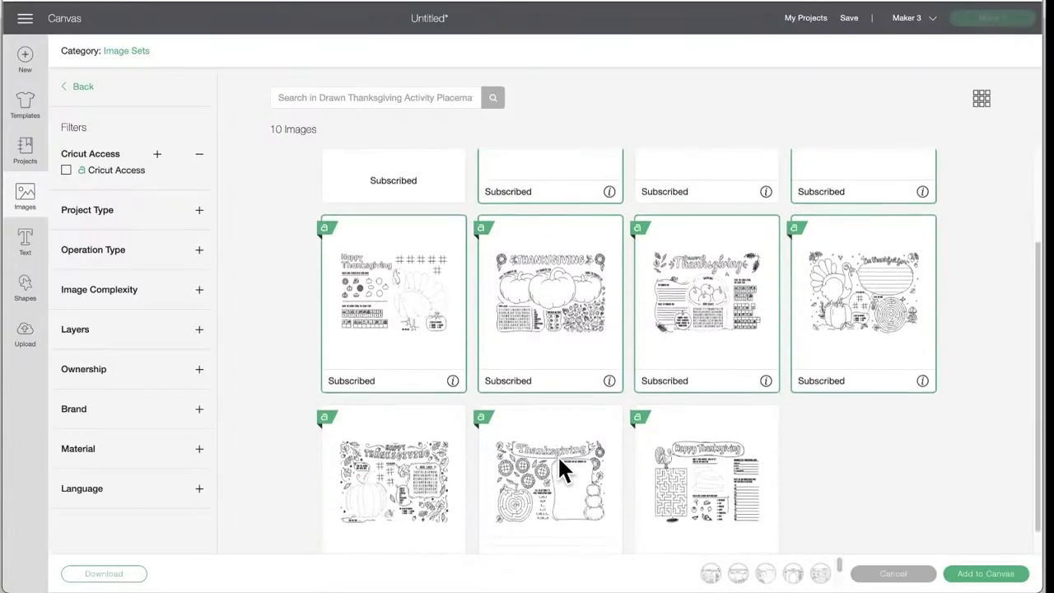
{"action": "scroll", "coordinate": [557, 454], "scroll_direction": "down", "scroll_amount": 1}
{"action": "left_click", "coordinate": [392, 419]}
{"action": "left_click", "coordinate": [562, 432]}
{"action": "left_click", "coordinate": [691, 437]}
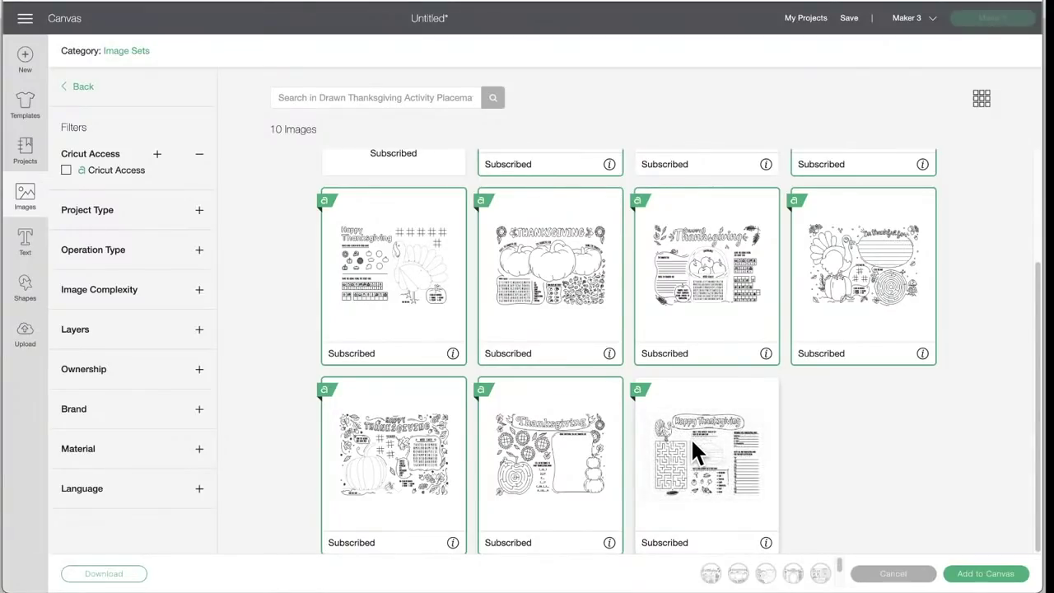
{"action": "left_click", "coordinate": [696, 425]}
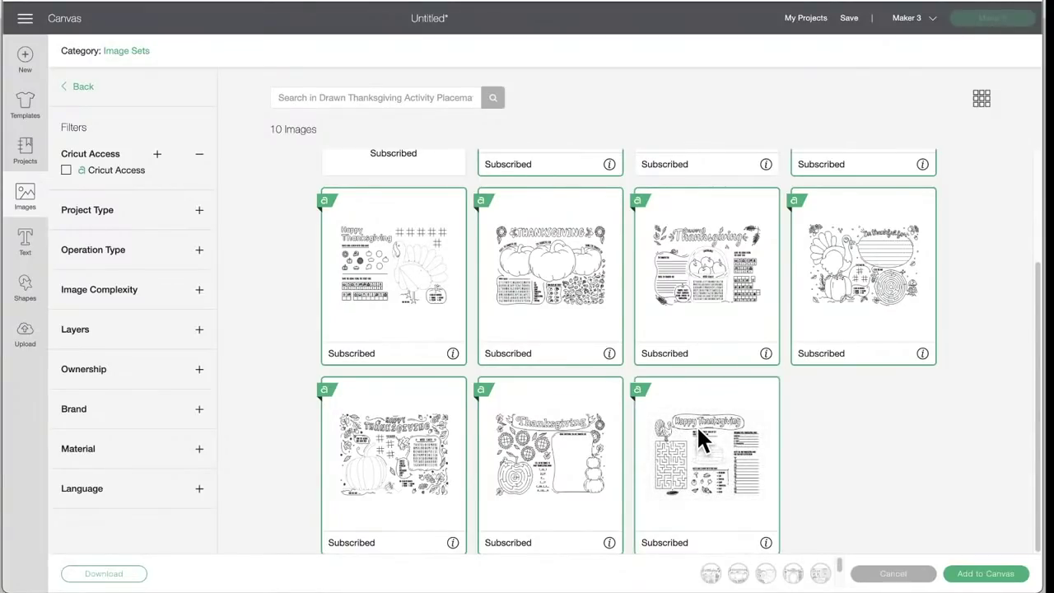
{"action": "left_click", "coordinate": [984, 574]}
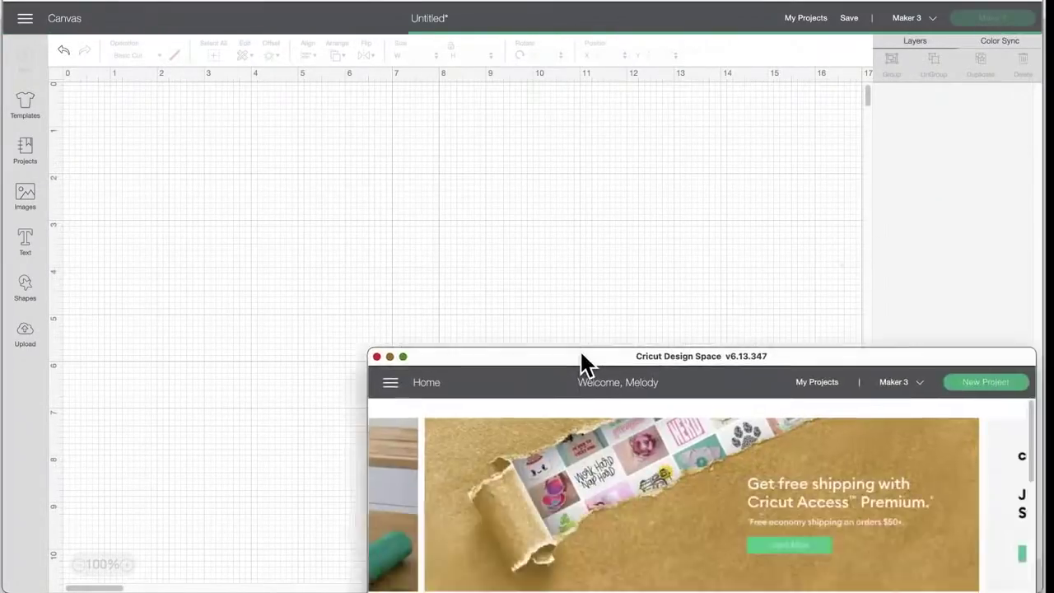
Move the second Design Space window up to the upper part of the screen and start a new project in it.
{"action": "left_click_drag", "start_coordinate": [584, 360], "coordinate": [306, 40]}
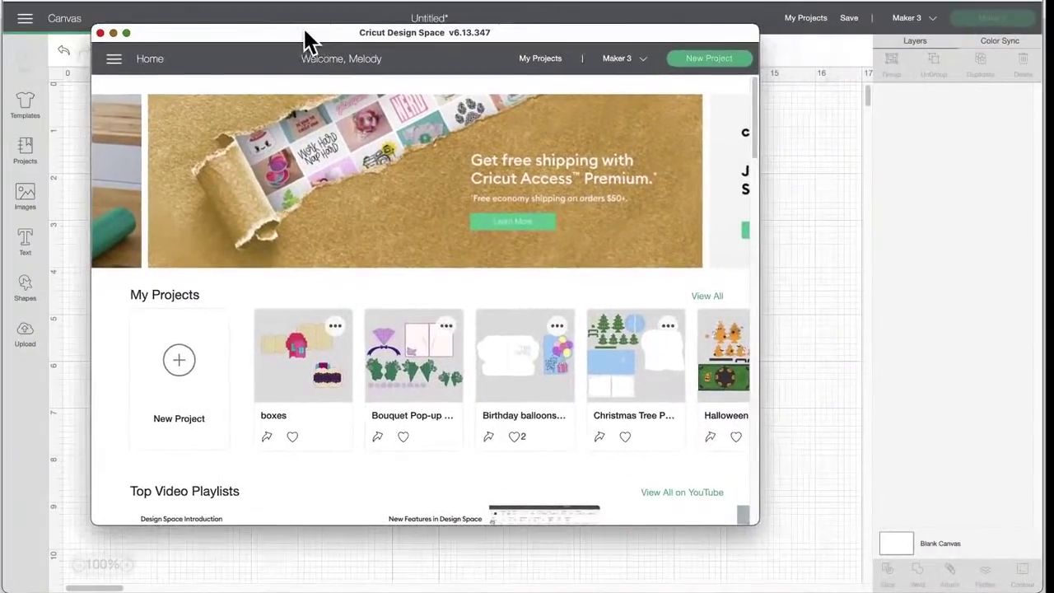
{"action": "left_click", "coordinate": [182, 371]}
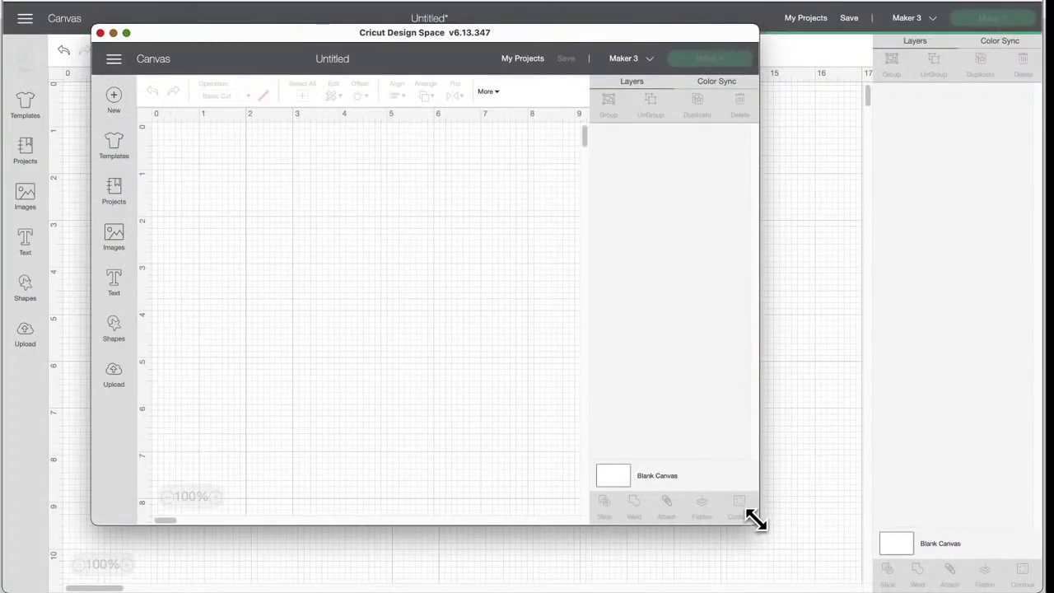
Enlarge the new project's window and show the Image Sets category of the image library.
{"action": "left_click_drag", "start_coordinate": [754, 518], "coordinate": [1025, 580]}
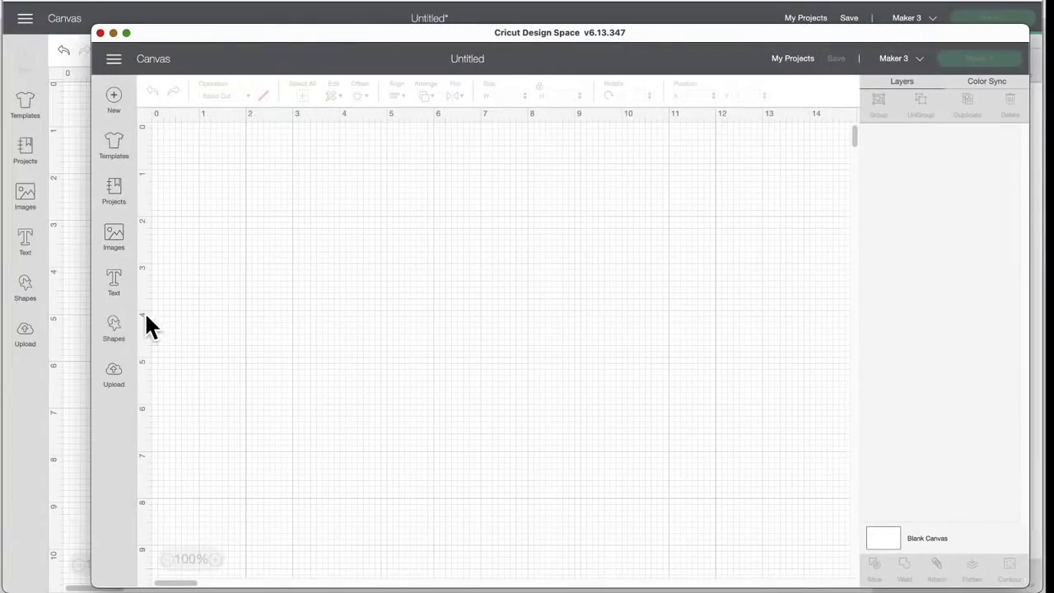
{"action": "left_click", "coordinate": [113, 239]}
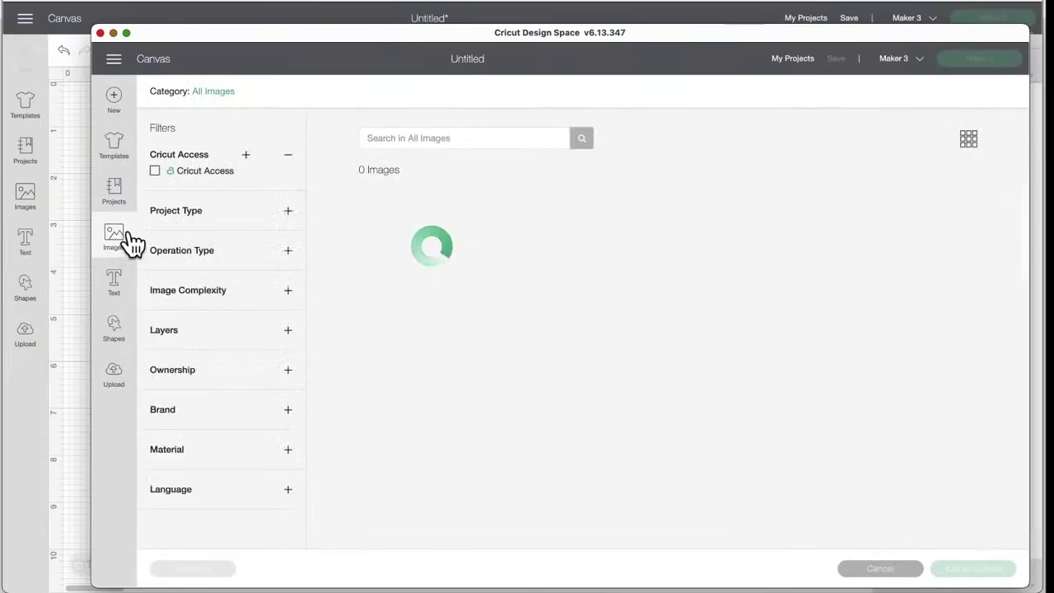
{"action": "left_click", "coordinate": [210, 90]}
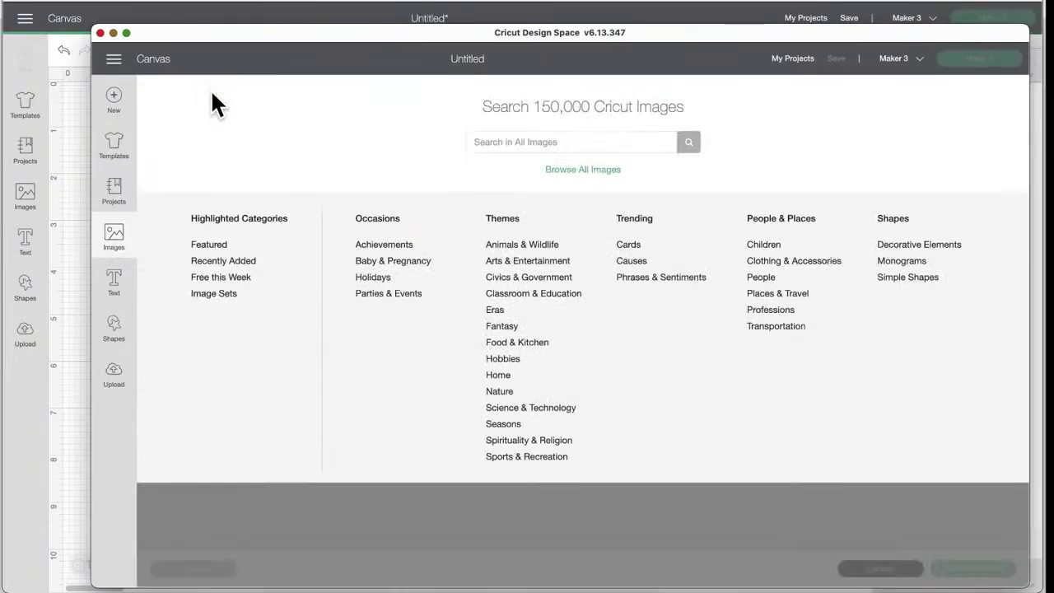
{"action": "left_click", "coordinate": [206, 293]}
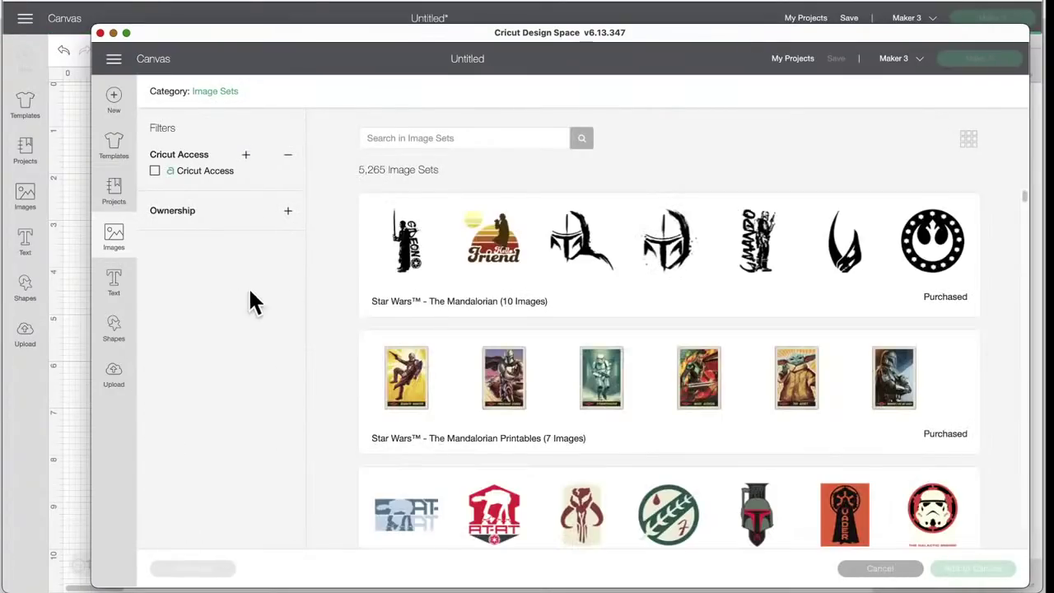
Find and open the Halloween - Horror Signs set among the image sets, and shift the window slightly up and to the left.
{"action": "scroll", "coordinate": [601, 419], "scroll_direction": "down", "scroll_amount": 10}
{"action": "scroll", "coordinate": [600, 416], "scroll_direction": "down", "scroll_amount": 15}
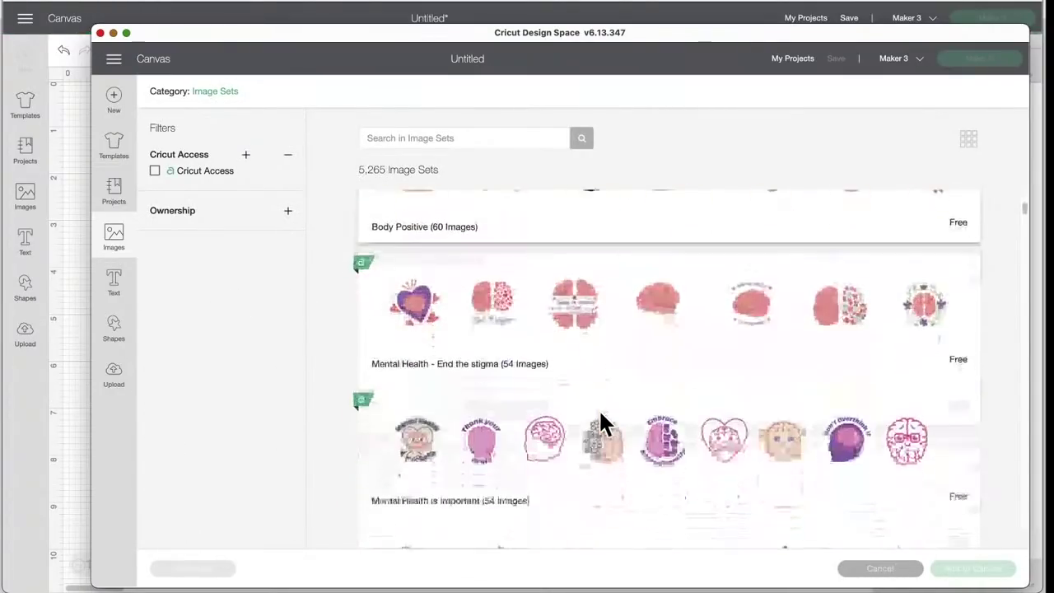
{"action": "scroll", "coordinate": [598, 423], "scroll_direction": "down", "scroll_amount": 15}
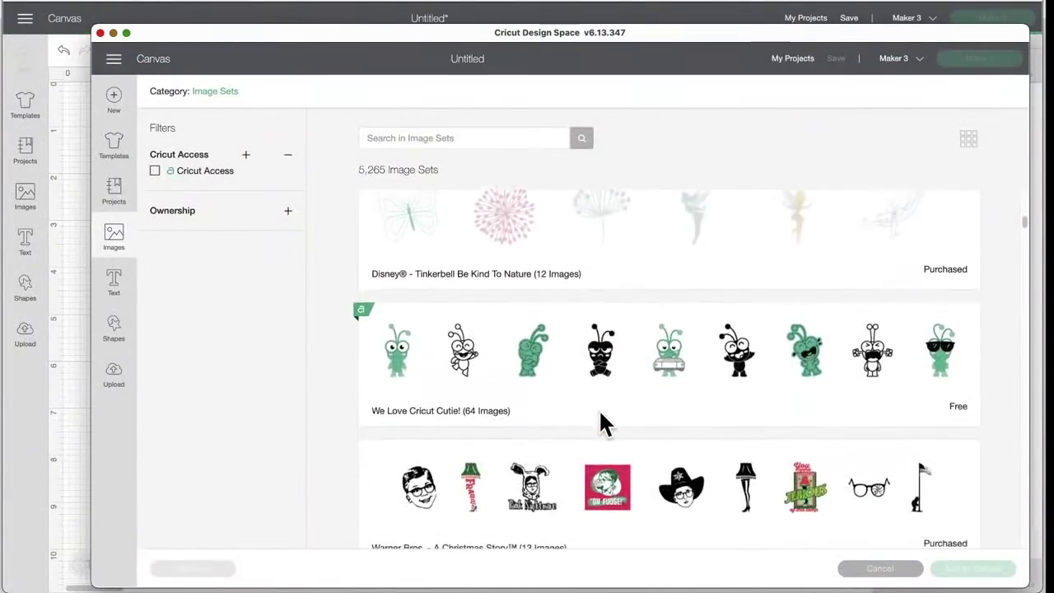
{"action": "scroll", "coordinate": [600, 420], "scroll_direction": "down", "scroll_amount": 4}
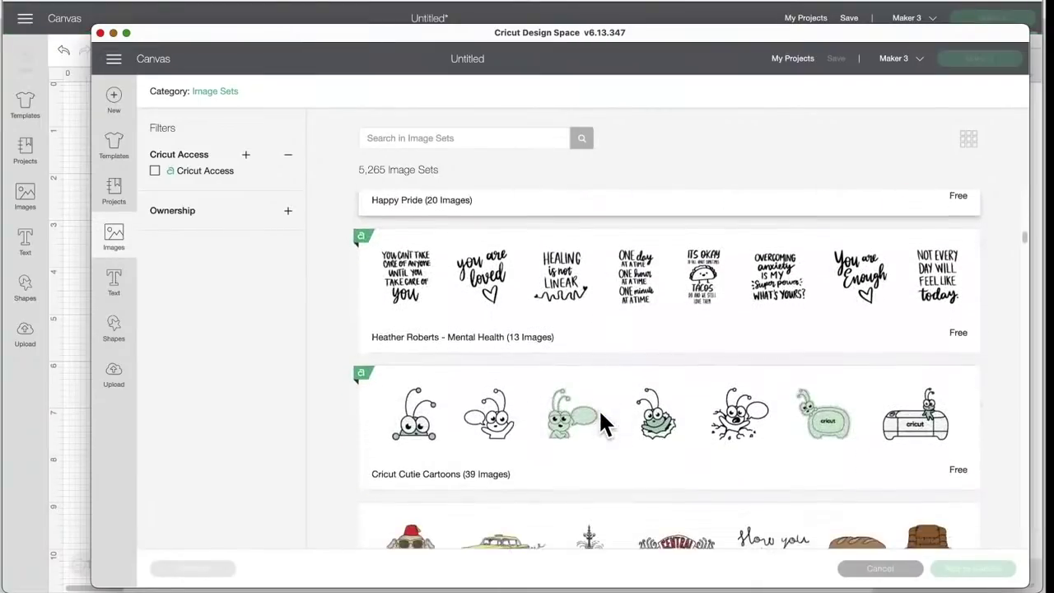
{"action": "scroll", "coordinate": [600, 418], "scroll_direction": "down", "scroll_amount": 10}
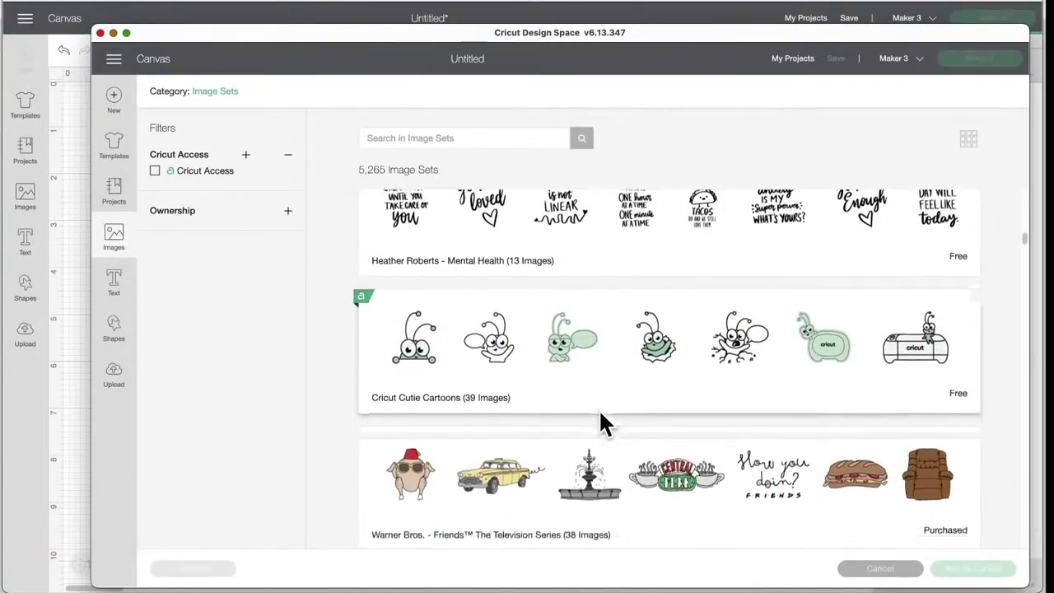
{"action": "scroll", "coordinate": [600, 415], "scroll_direction": "down", "scroll_amount": 10}
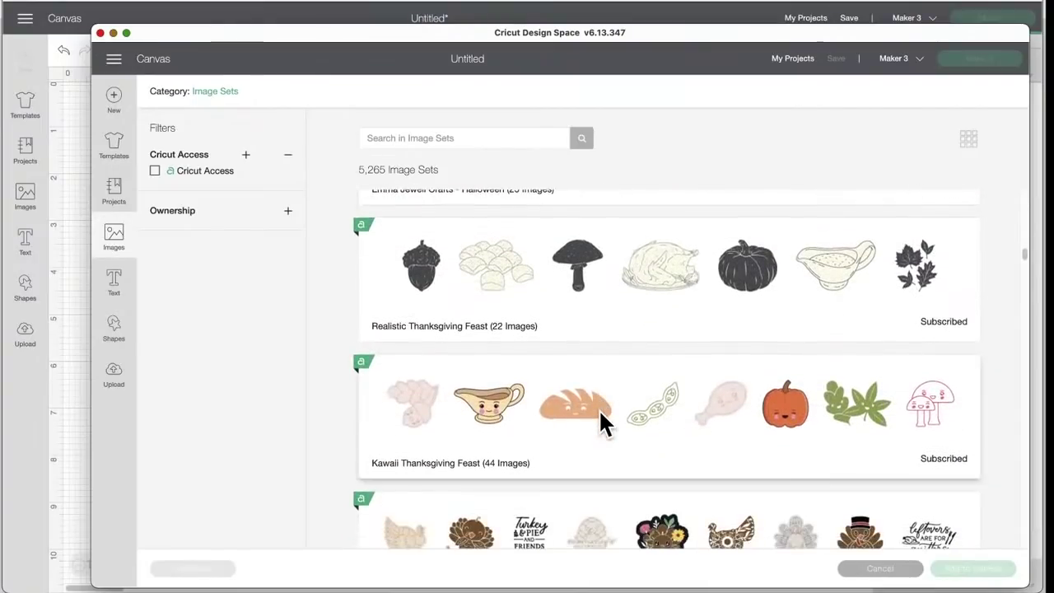
{"action": "scroll", "coordinate": [600, 423], "scroll_direction": "down", "scroll_amount": 5}
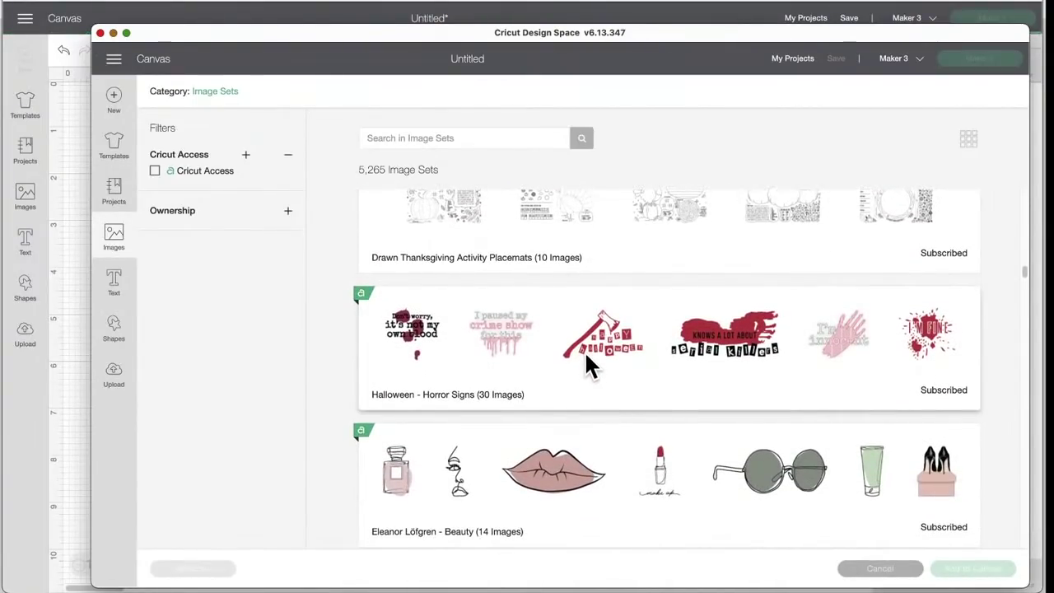
{"action": "left_click", "coordinate": [585, 355]}
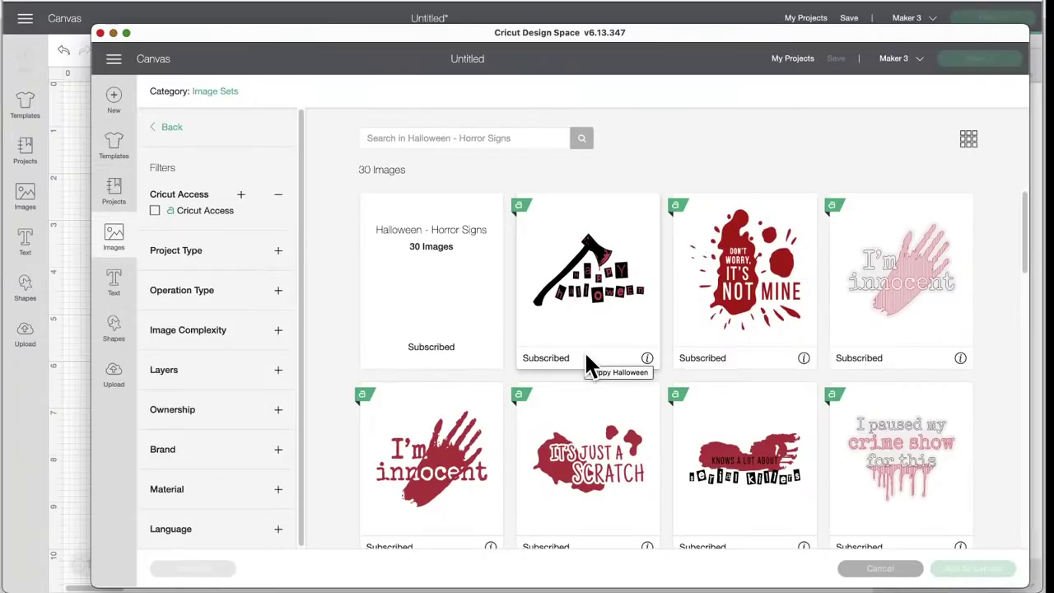
{"action": "left_click_drag", "start_coordinate": [230, 41], "coordinate": [210, 20]}
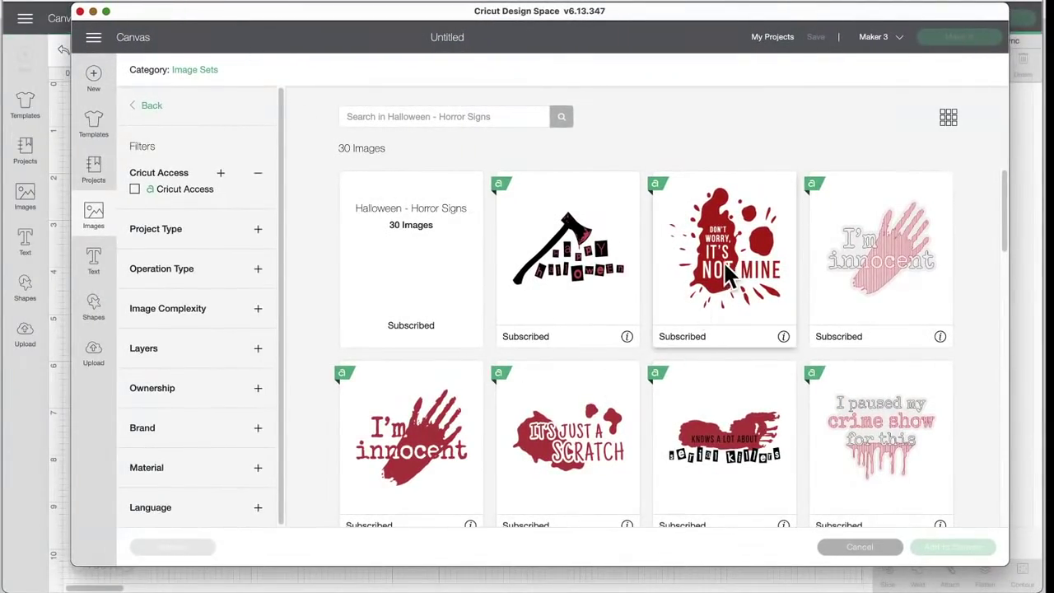
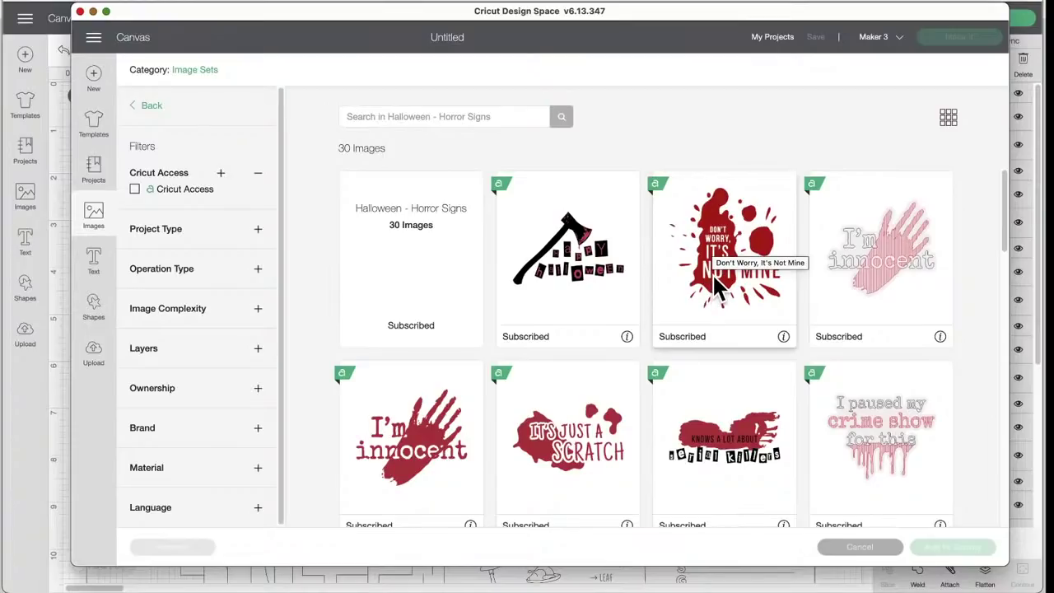
Examine the first rows of Halloween horror signs, from "It's Just a Scratch" to "Don't worry, it's not my own blood".
{"action": "scroll", "coordinate": [712, 274], "scroll_direction": "down", "scroll_amount": 3}
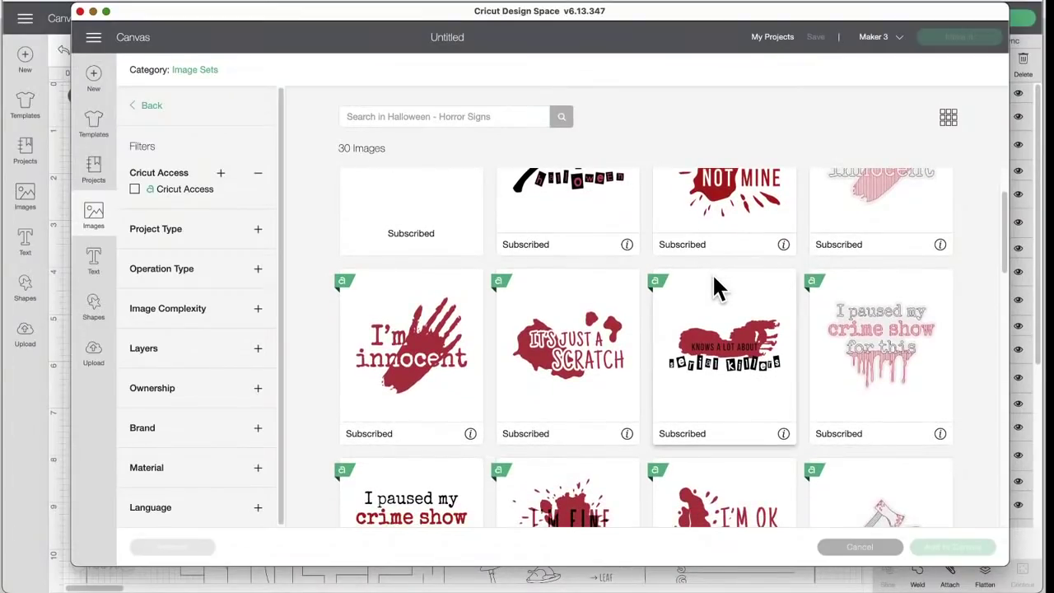
{"action": "scroll", "coordinate": [713, 288], "scroll_direction": "down", "scroll_amount": 2}
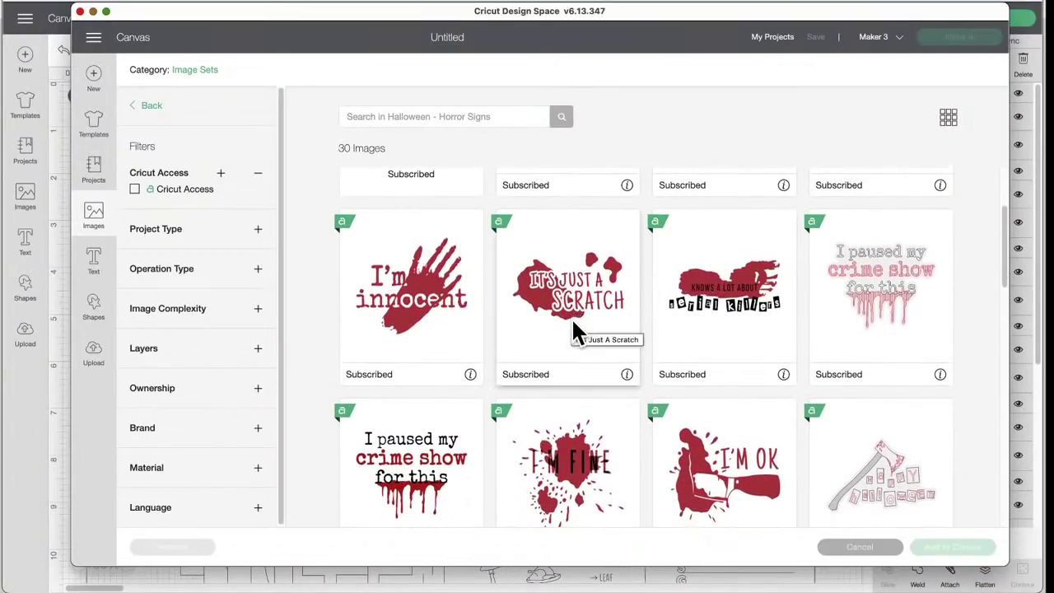
{"action": "scroll", "coordinate": [573, 324], "scroll_direction": "down", "scroll_amount": 1}
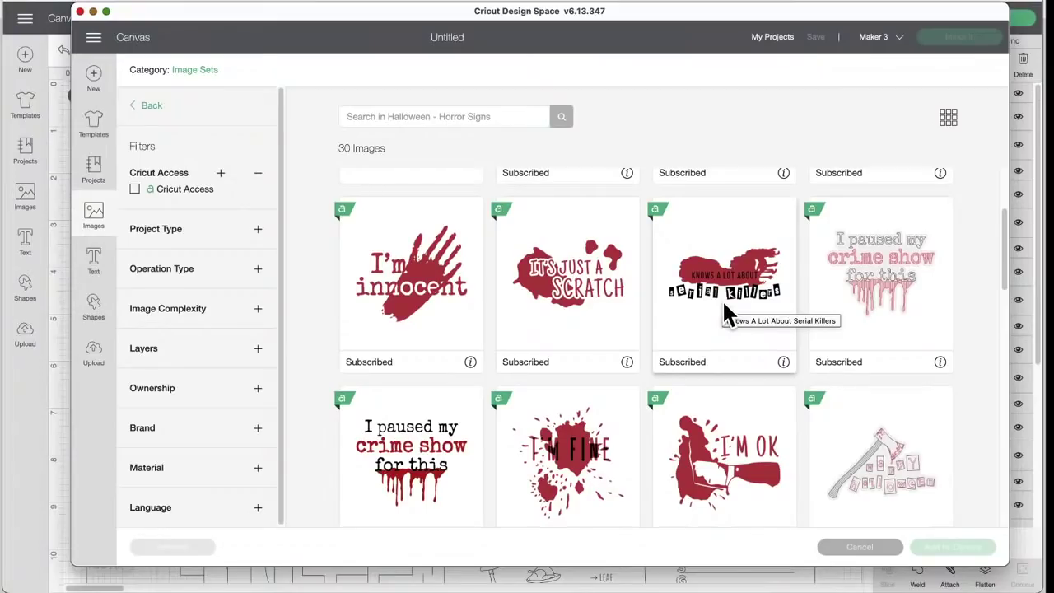
{"action": "scroll", "coordinate": [723, 306], "scroll_direction": "down", "scroll_amount": 5}
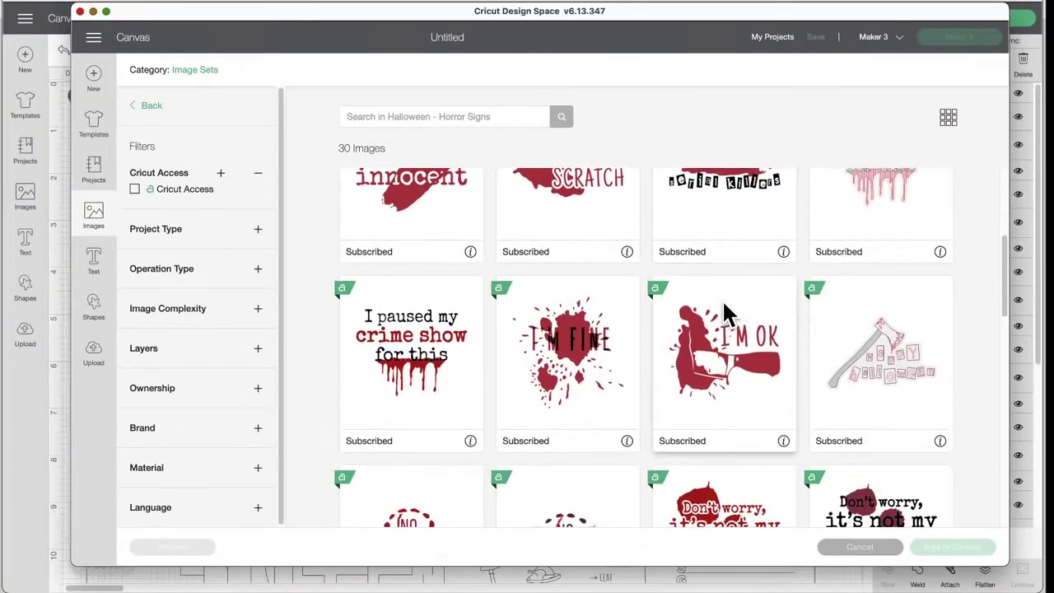
{"action": "scroll", "coordinate": [724, 312], "scroll_direction": "down", "scroll_amount": 4}
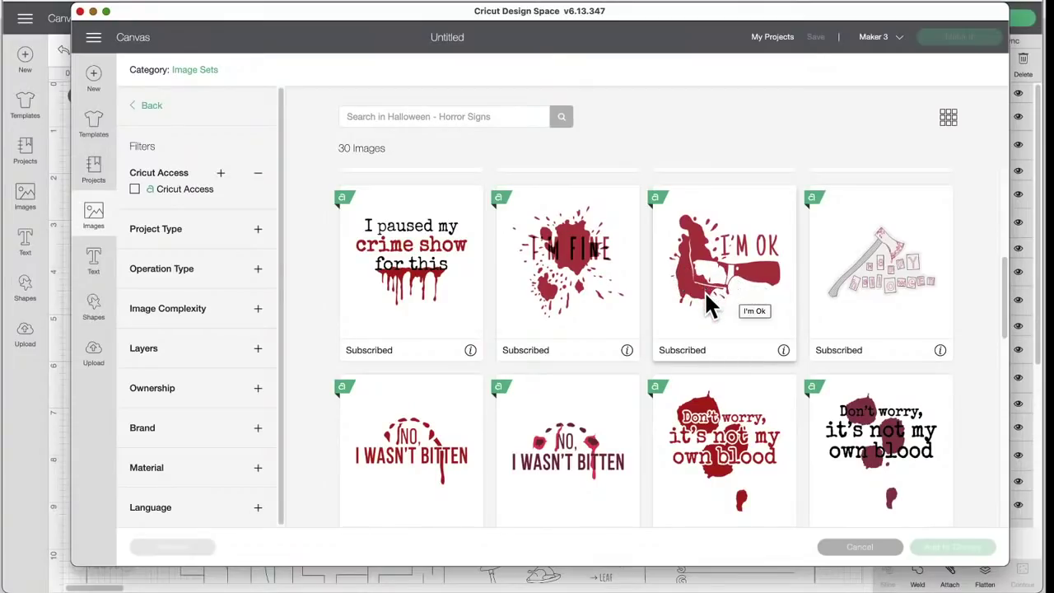
{"action": "scroll", "coordinate": [708, 304], "scroll_direction": "down", "scroll_amount": 3}
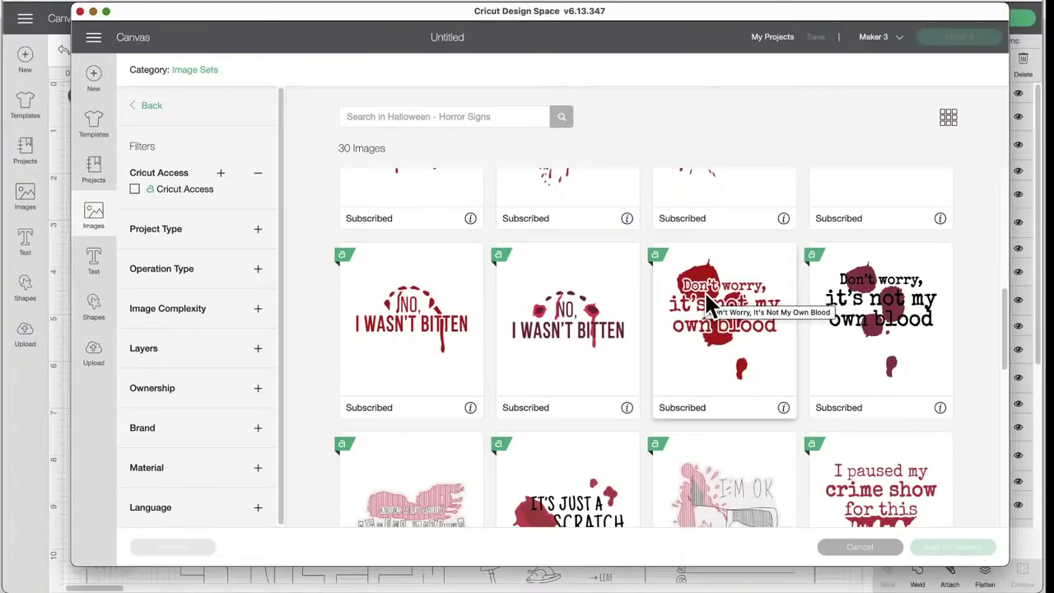
{"action": "scroll", "coordinate": [705, 302], "scroll_direction": "down", "scroll_amount": 1}
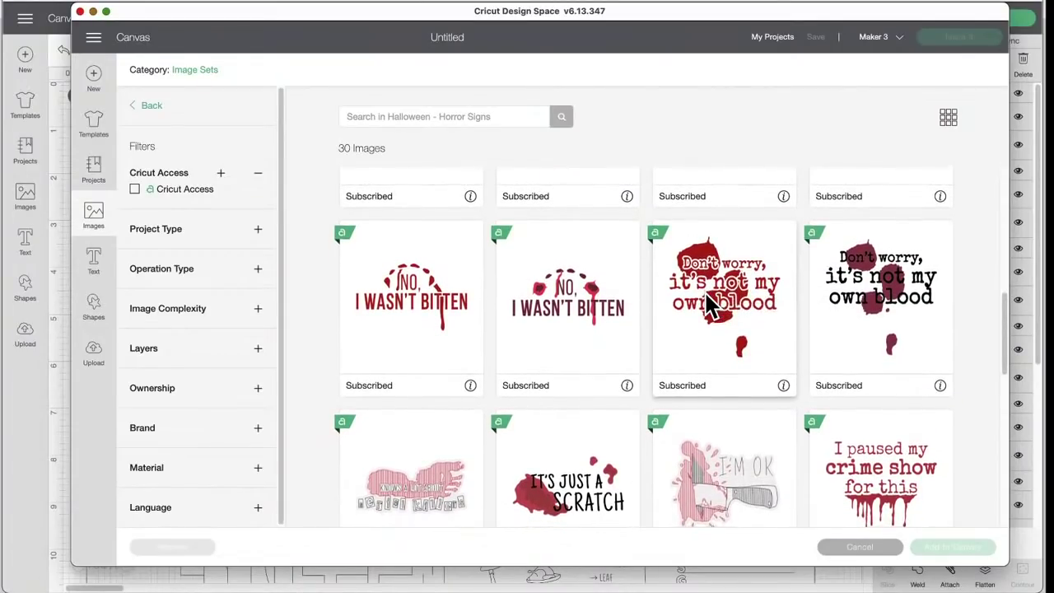
{"action": "scroll", "coordinate": [705, 294], "scroll_direction": "down", "scroll_amount": 1}
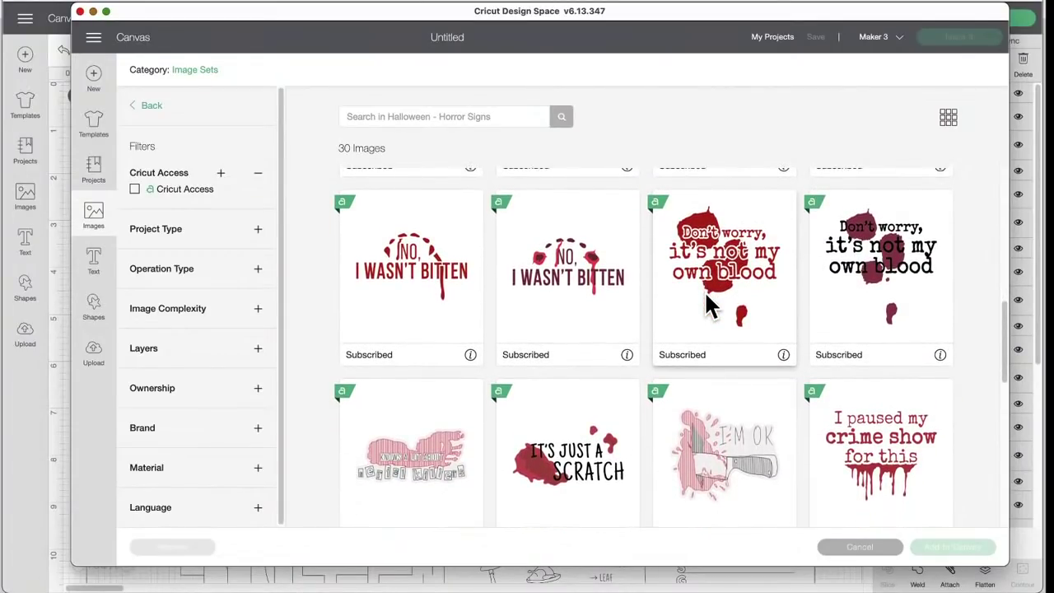
{"action": "scroll", "coordinate": [705, 296], "scroll_direction": "down", "scroll_amount": 1}
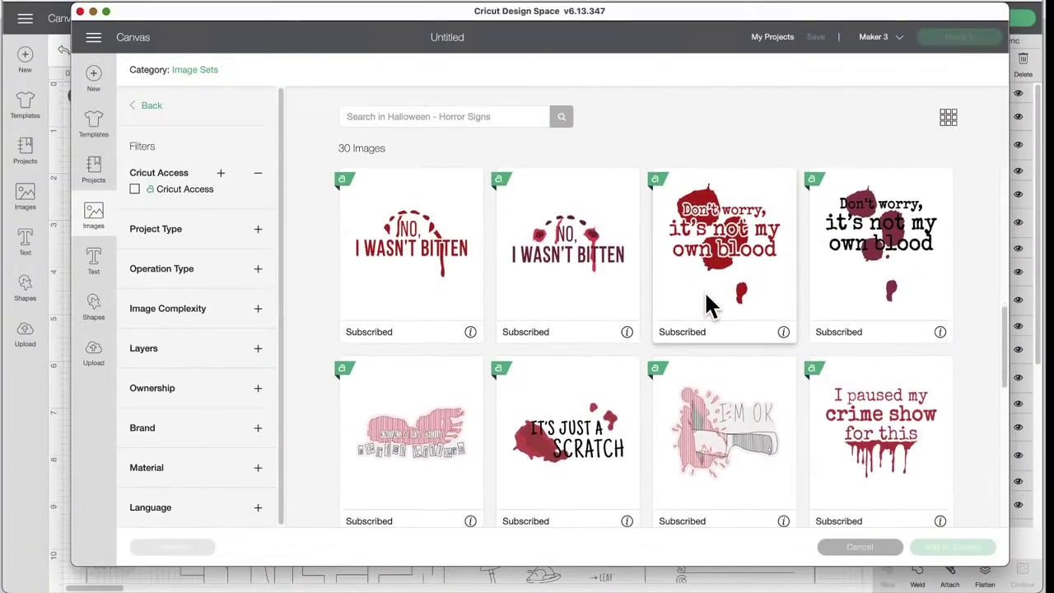
Look through the remaining horror signs to the end of the set, comparing the draw versions with the cut versions.
{"action": "scroll", "coordinate": [706, 305], "scroll_direction": "down", "scroll_amount": 4}
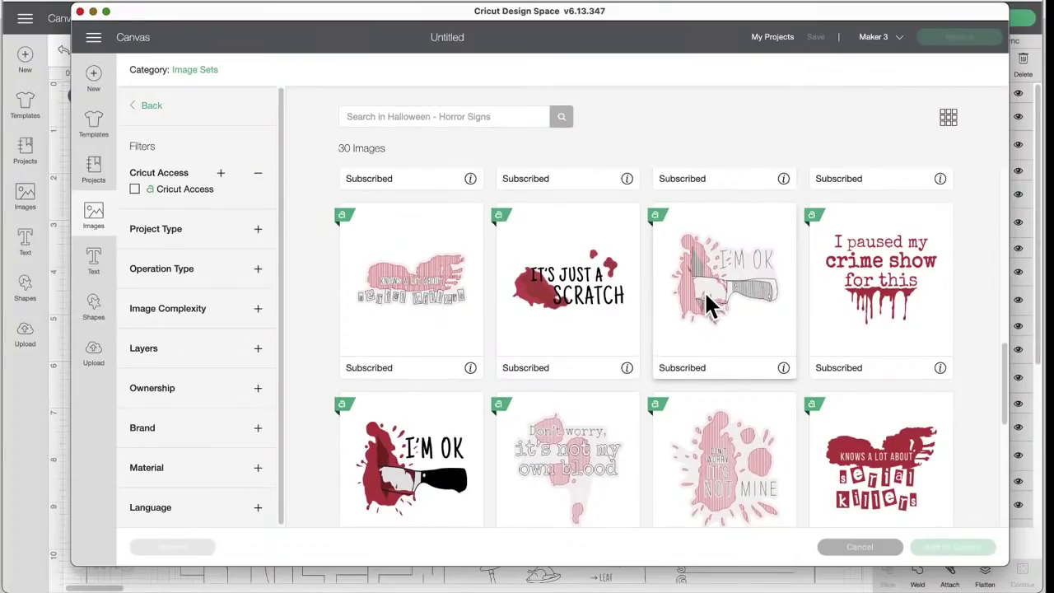
{"action": "scroll", "coordinate": [708, 304], "scroll_direction": "down", "scroll_amount": 1}
{"action": "scroll", "coordinate": [706, 304], "scroll_direction": "down", "scroll_amount": 2}
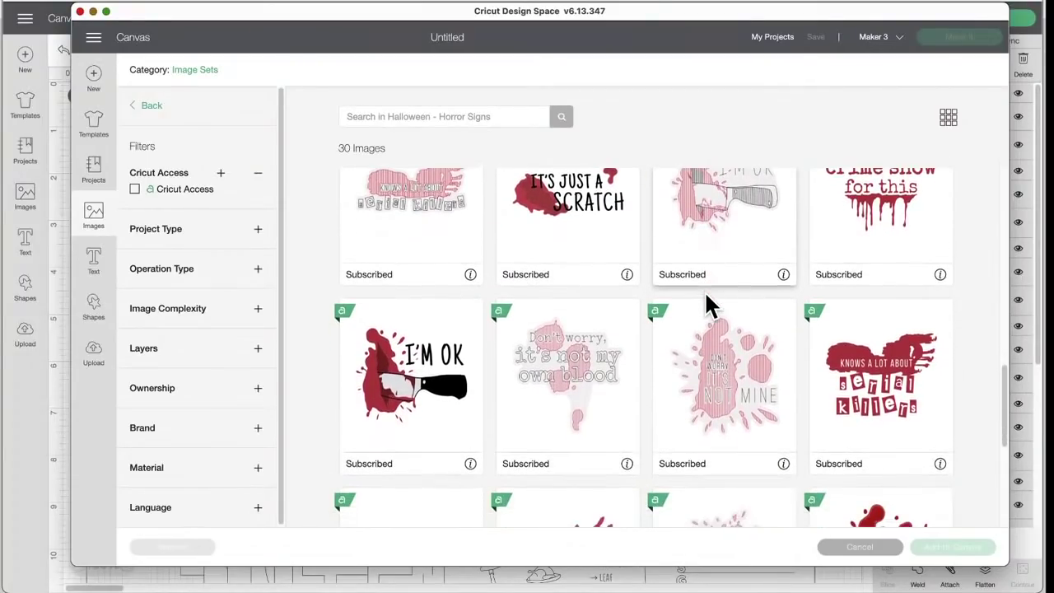
{"action": "scroll", "coordinate": [706, 303], "scroll_direction": "down", "scroll_amount": 2}
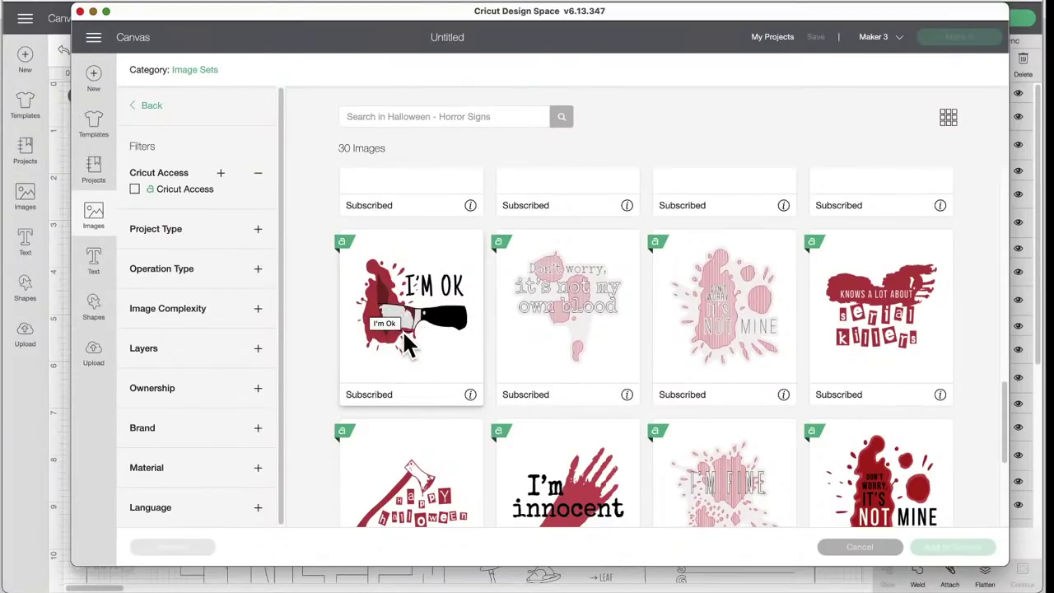
{"action": "scroll", "coordinate": [453, 355], "scroll_direction": "down", "scroll_amount": 1}
{"action": "scroll", "coordinate": [451, 355], "scroll_direction": "down", "scroll_amount": 5}
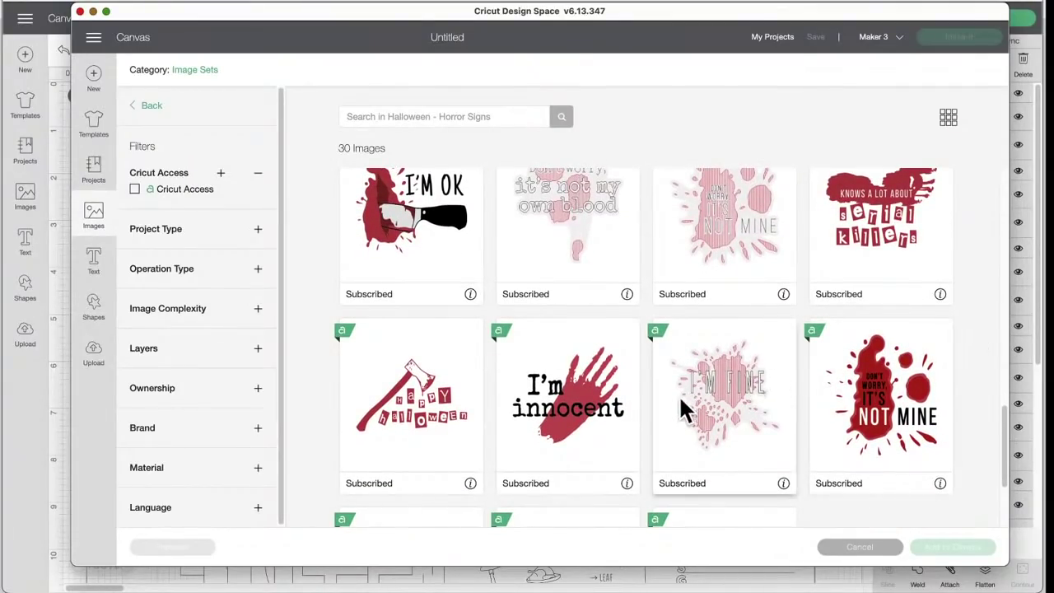
{"action": "scroll", "coordinate": [639, 416], "scroll_direction": "down", "scroll_amount": 3}
{"action": "scroll", "coordinate": [636, 405], "scroll_direction": "down", "scroll_amount": 6}
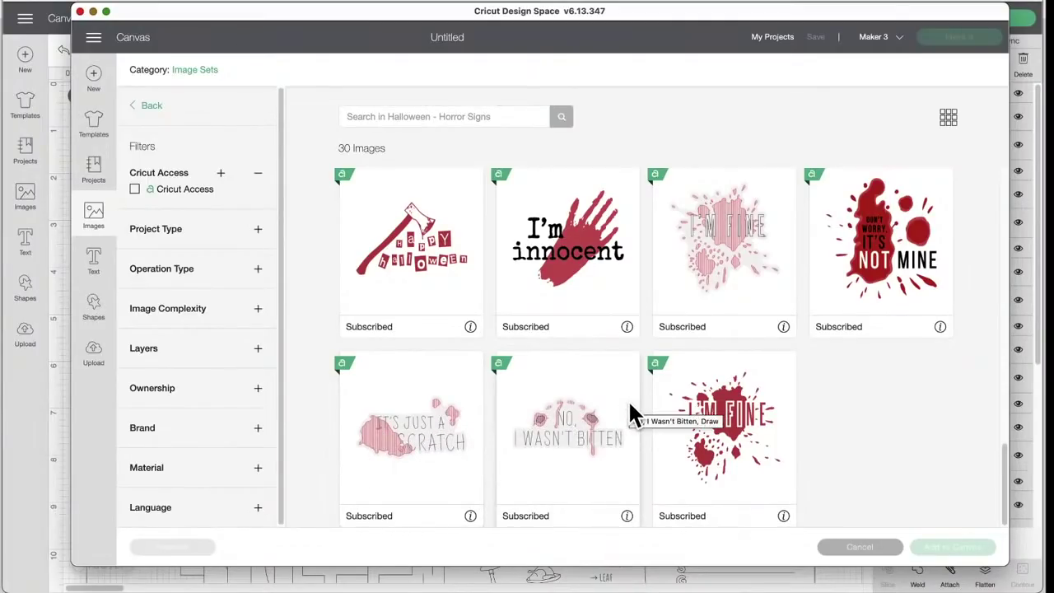
Return to the start of the Halloween - Horror Signs set and review its designs once more.
{"action": "scroll", "coordinate": [628, 403], "scroll_direction": "up", "scroll_amount": 5}
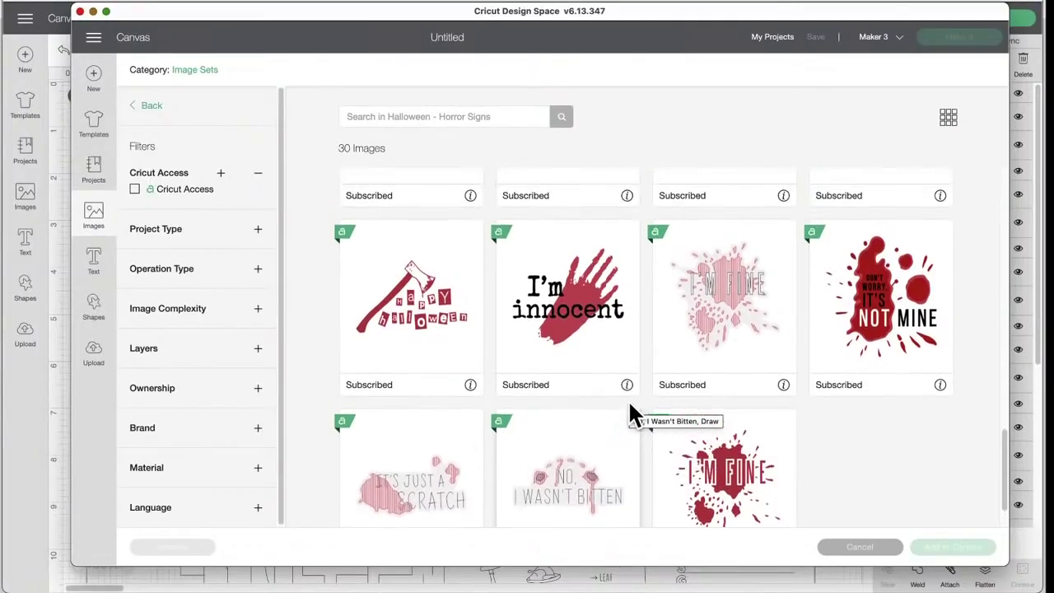
{"action": "scroll", "coordinate": [629, 405], "scroll_direction": "up", "scroll_amount": 5}
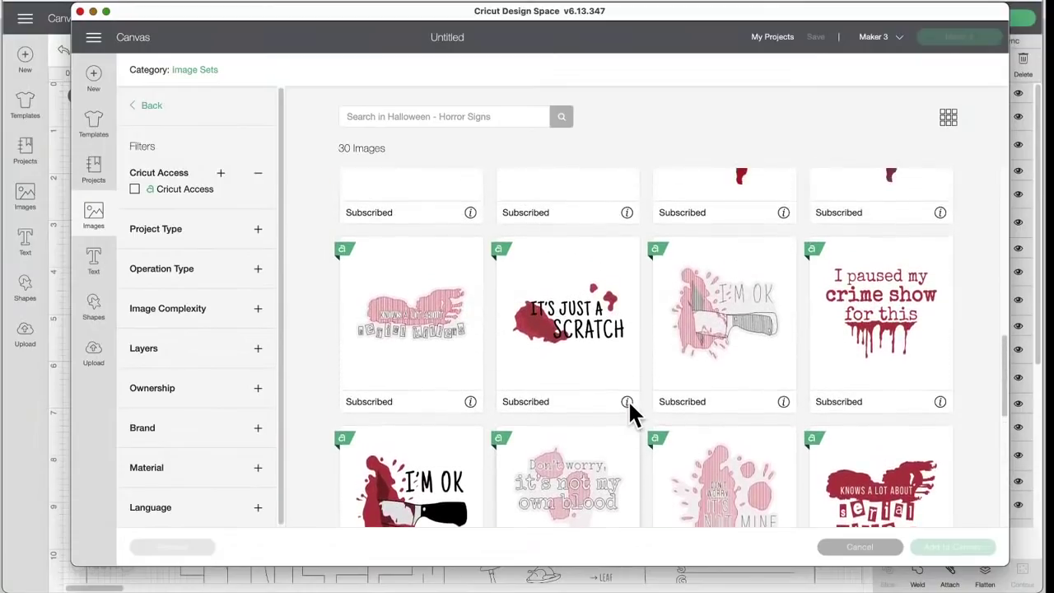
{"action": "scroll", "coordinate": [630, 403], "scroll_direction": "up", "scroll_amount": 4}
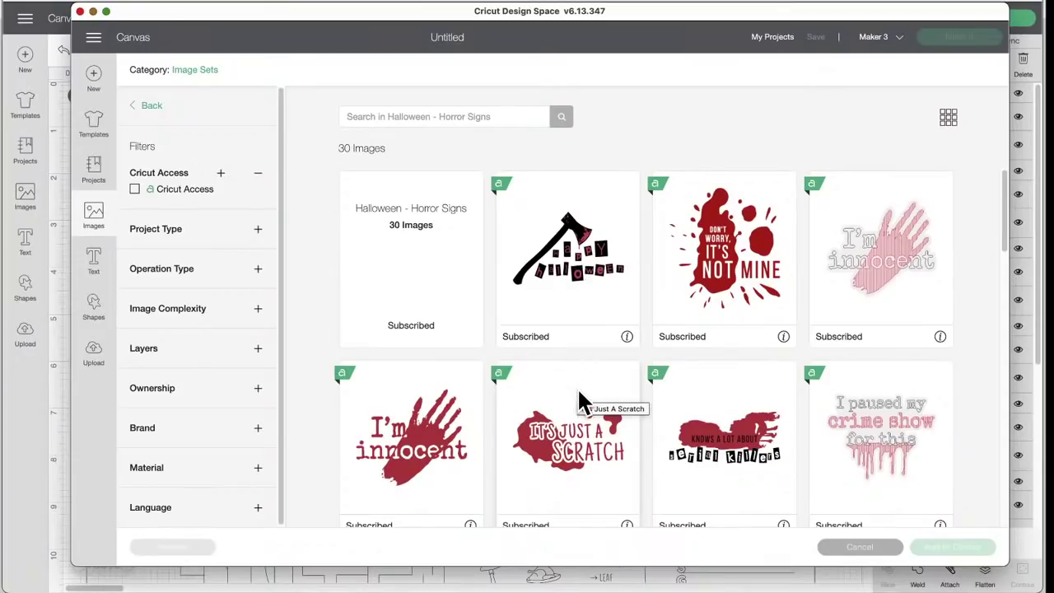
{"action": "scroll", "coordinate": [581, 400], "scroll_direction": "down", "scroll_amount": 3}
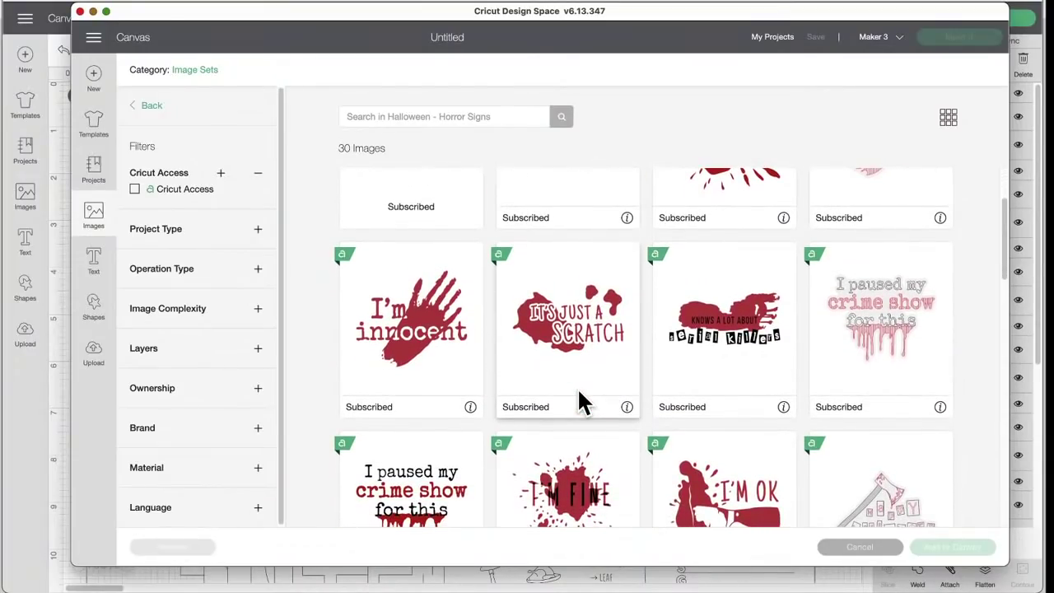
{"action": "scroll", "coordinate": [581, 401], "scroll_direction": "down", "scroll_amount": 5}
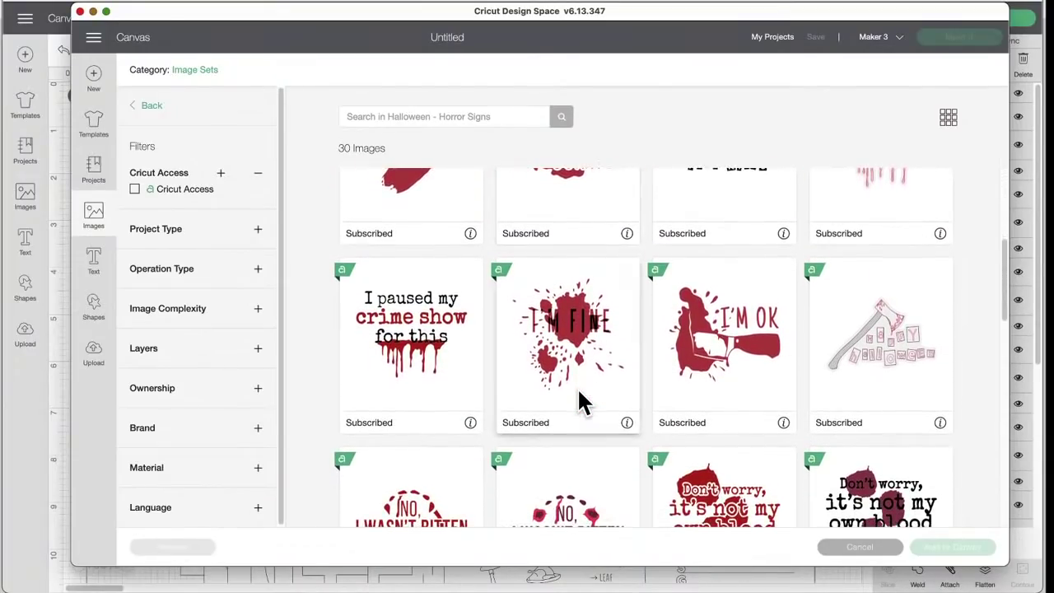
{"action": "scroll", "coordinate": [577, 387], "scroll_direction": "down", "scroll_amount": 3}
{"action": "scroll", "coordinate": [577, 387], "scroll_direction": "up", "scroll_amount": 3}
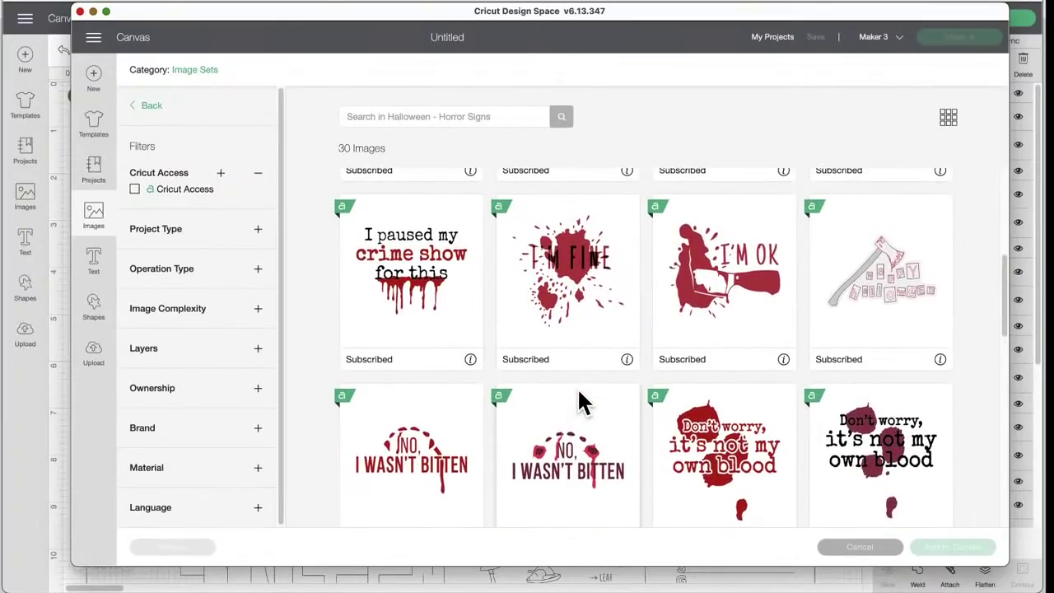
{"action": "scroll", "coordinate": [576, 387], "scroll_direction": "down", "scroll_amount": 2}
{"action": "scroll", "coordinate": [577, 387], "scroll_direction": "down", "scroll_amount": 11}
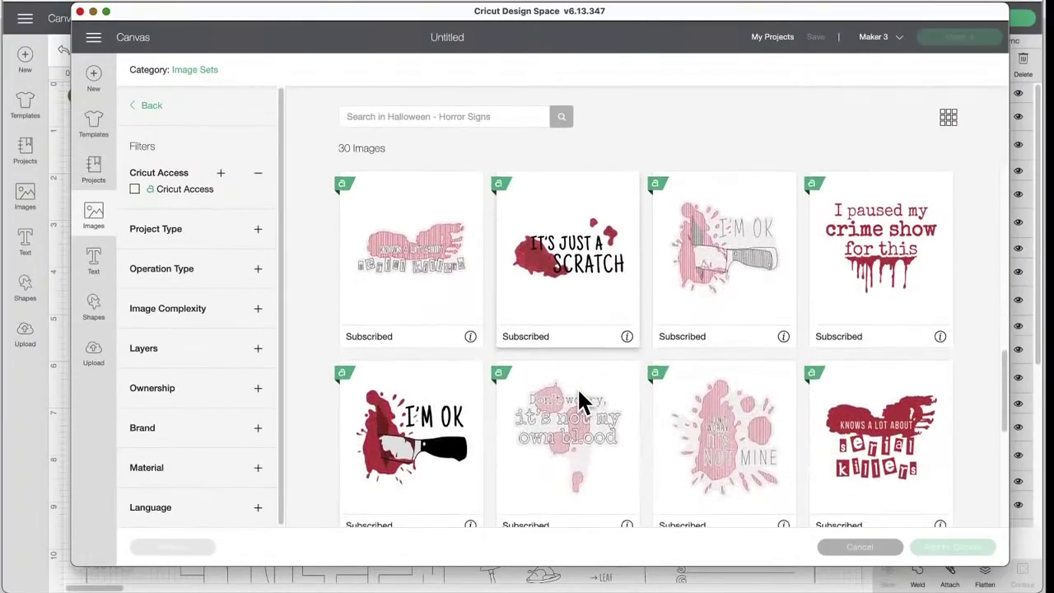
{"action": "scroll", "coordinate": [579, 400], "scroll_direction": "down", "scroll_amount": 5}
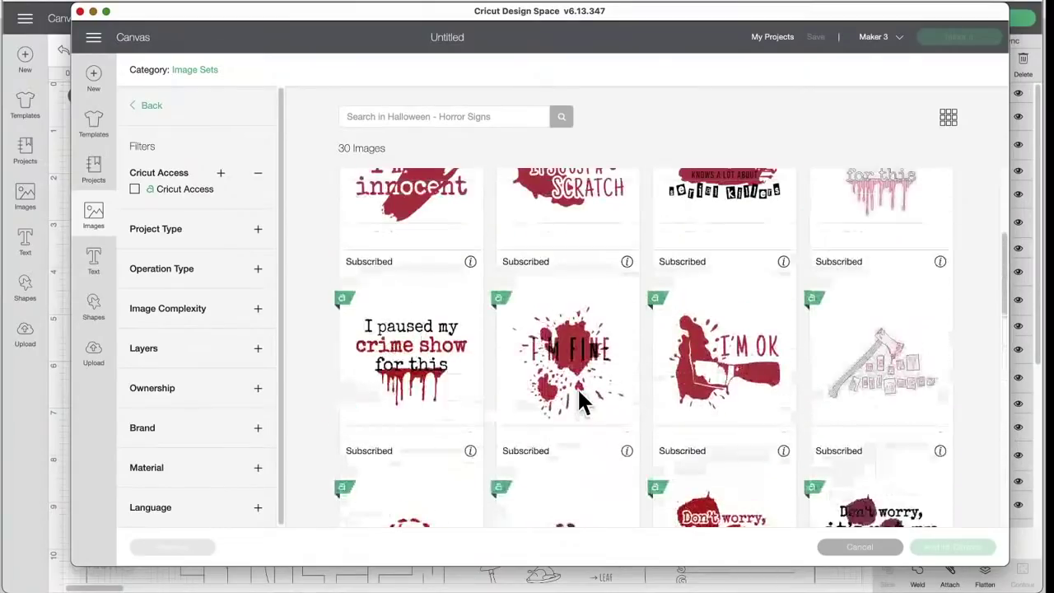
Return to the full list of image sets and browse past the Star Wars and Disney sets.
{"action": "left_click", "coordinate": [153, 106]}
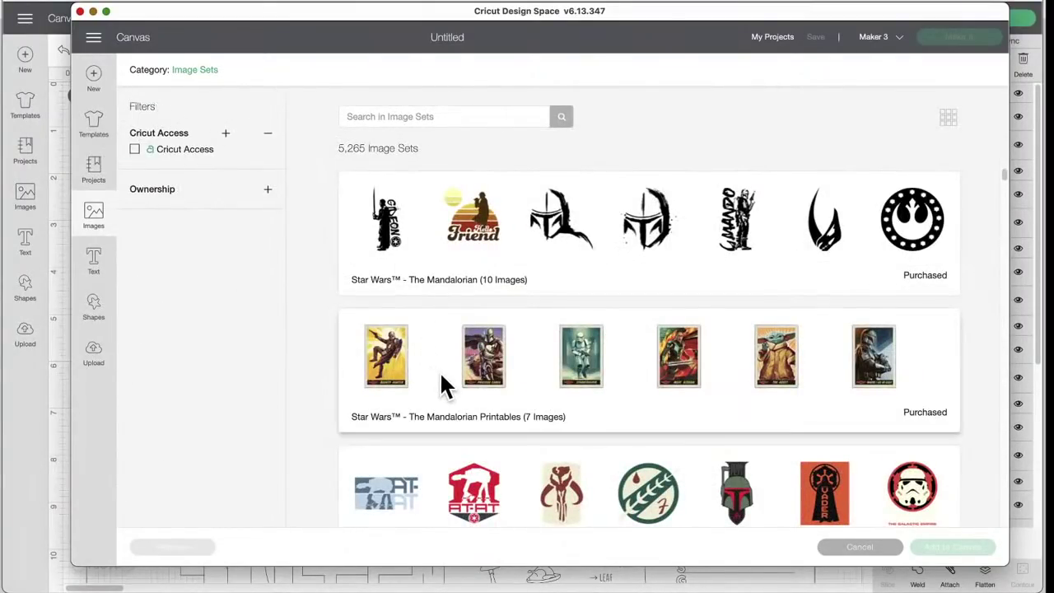
{"action": "scroll", "coordinate": [441, 382], "scroll_direction": "down", "scroll_amount": 15}
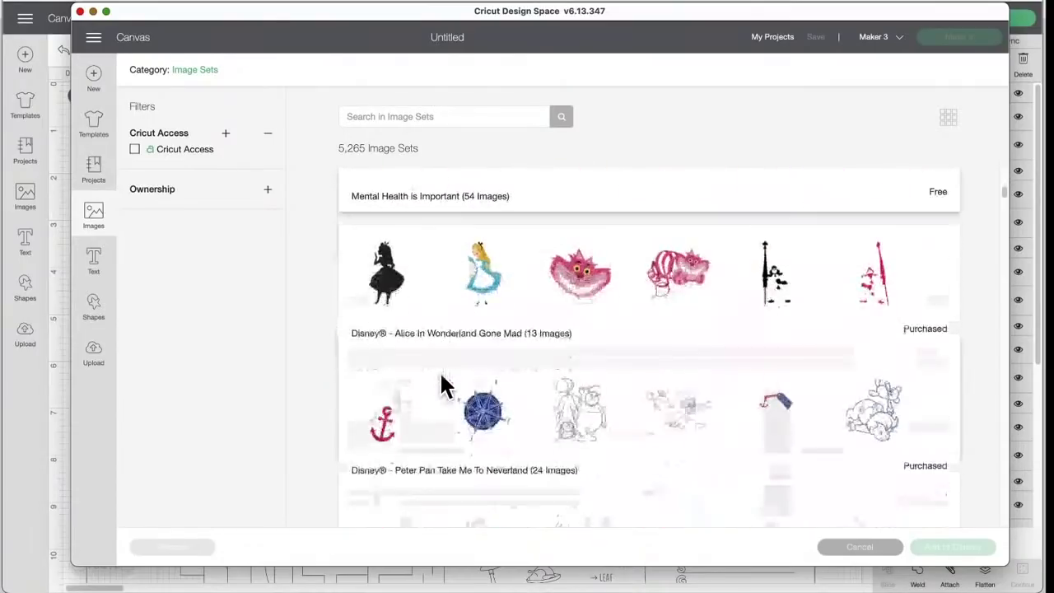
{"action": "scroll", "coordinate": [441, 377], "scroll_direction": "down", "scroll_amount": 10}
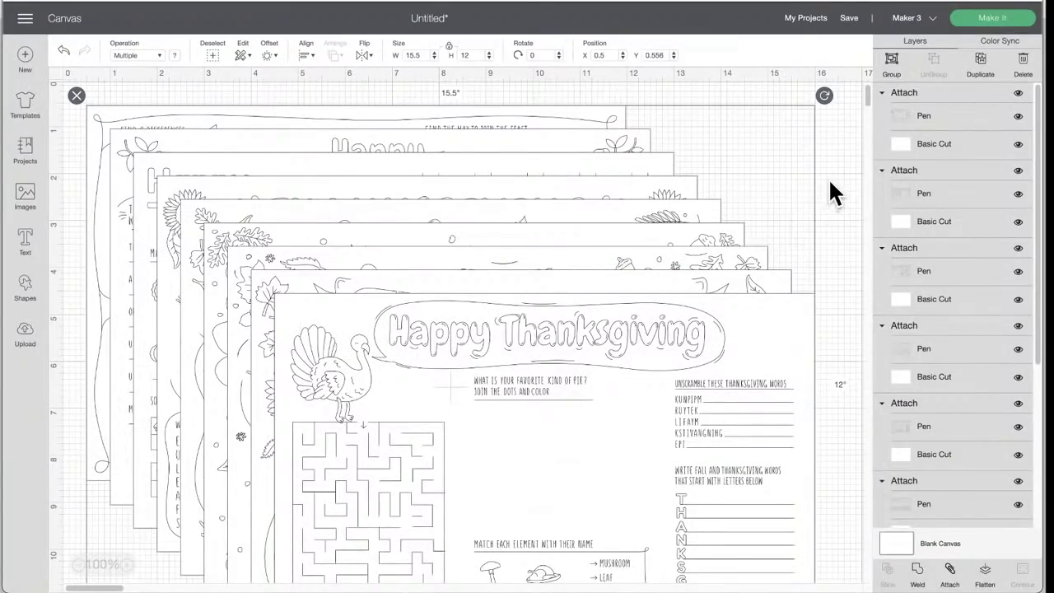
Deselect the placemats on the canvas and move the maze and sunflower placemats aside to about X 17.264, Y 10.028 and X 12.25, Y 13.056.
{"action": "left_click", "coordinate": [828, 178]}
{"action": "scroll", "coordinate": [609, 361], "scroll_direction": "down", "scroll_amount": 5}
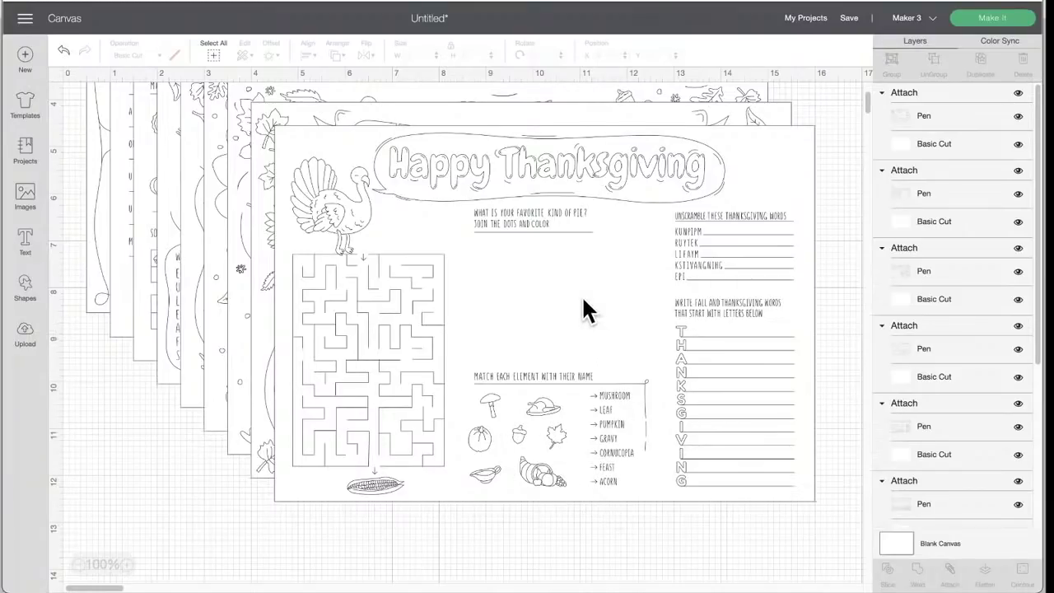
{"action": "left_click_drag", "start_coordinate": [552, 121], "coordinate": [845, 367]}
{"action": "left_click", "coordinate": [902, 403]}
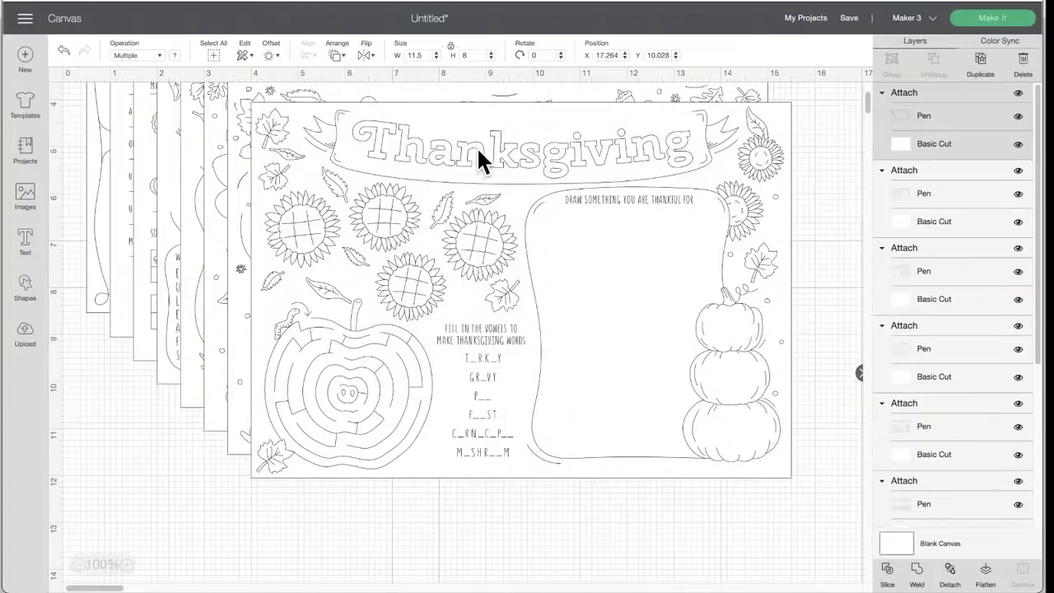
{"action": "left_click_drag", "start_coordinate": [396, 123], "coordinate": [782, 543]}
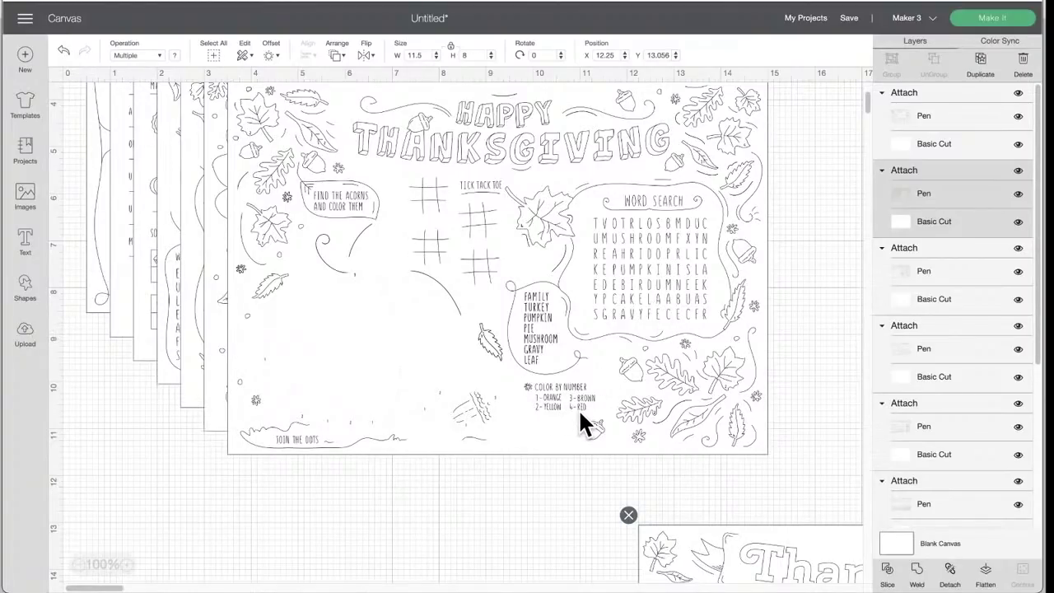
Examine the acorn word search placemat, move it aside to about X 15.75, Y 10.139, and bring the turkey placemat fully into view.
{"action": "left_click", "coordinate": [435, 127]}
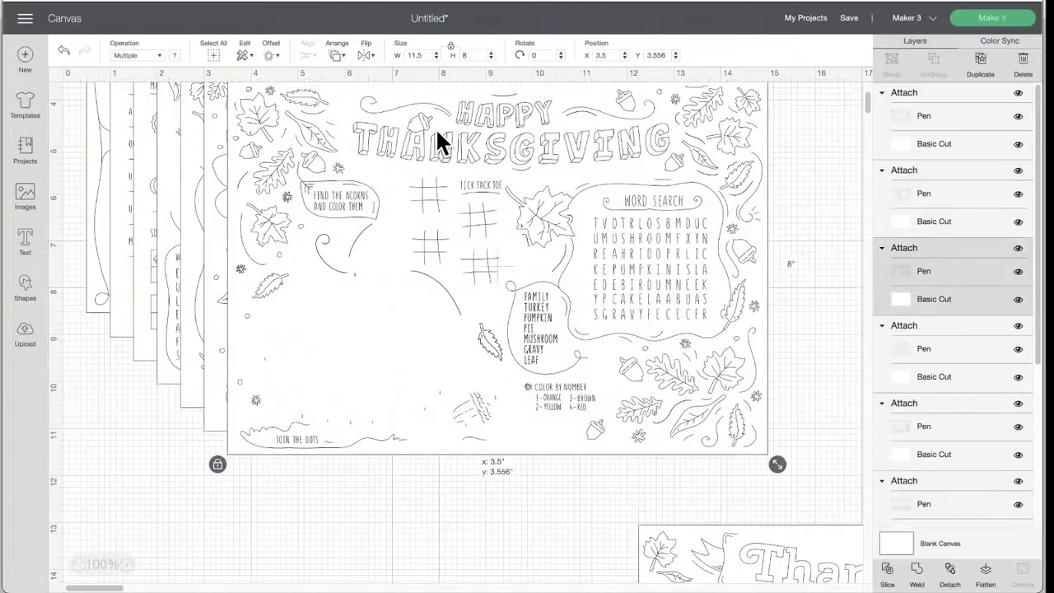
{"action": "left_click_drag", "start_coordinate": [435, 128], "coordinate": [473, 204]}
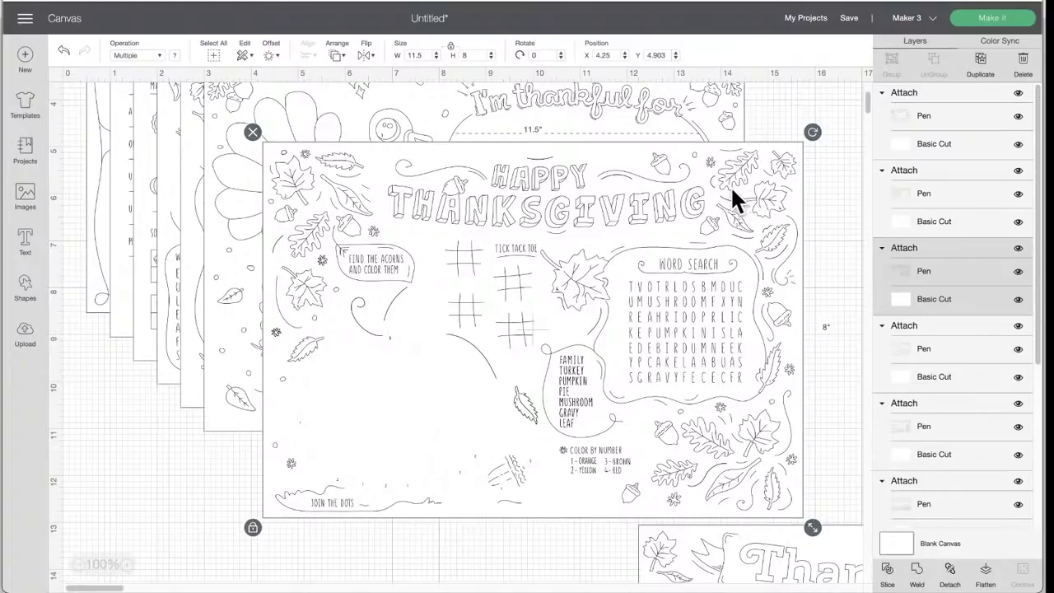
{"action": "left_click_drag", "start_coordinate": [303, 140], "coordinate": [829, 391]}
{"action": "left_click_drag", "start_coordinate": [378, 155], "coordinate": [394, 216]}
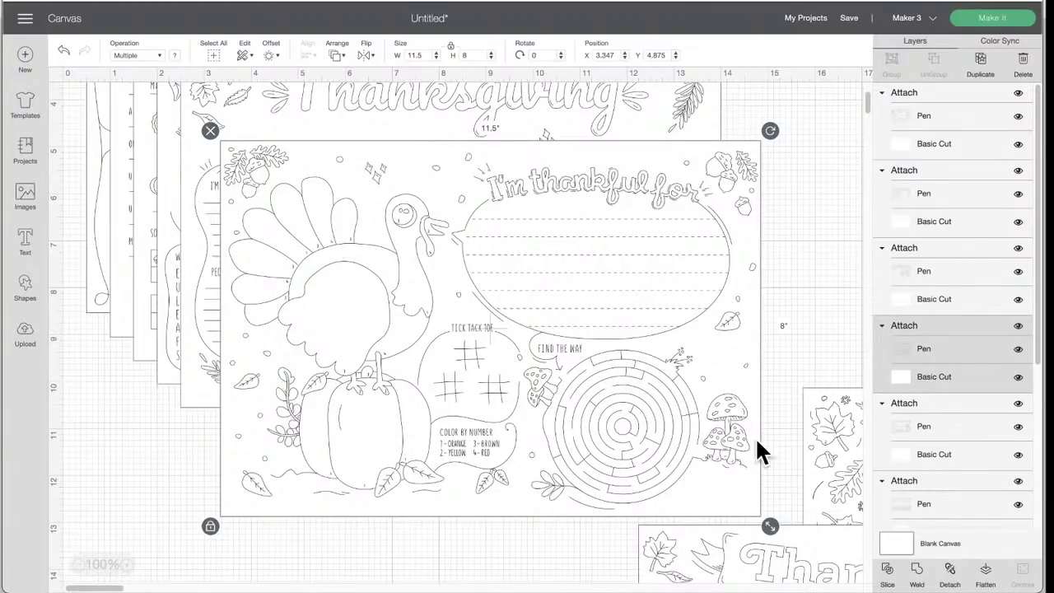
Bring the acorn word search placemat back beside the turkey placemat for comparison, and move both off to the side of the canvas.
{"action": "left_click_drag", "start_coordinate": [830, 428], "coordinate": [332, 189]}
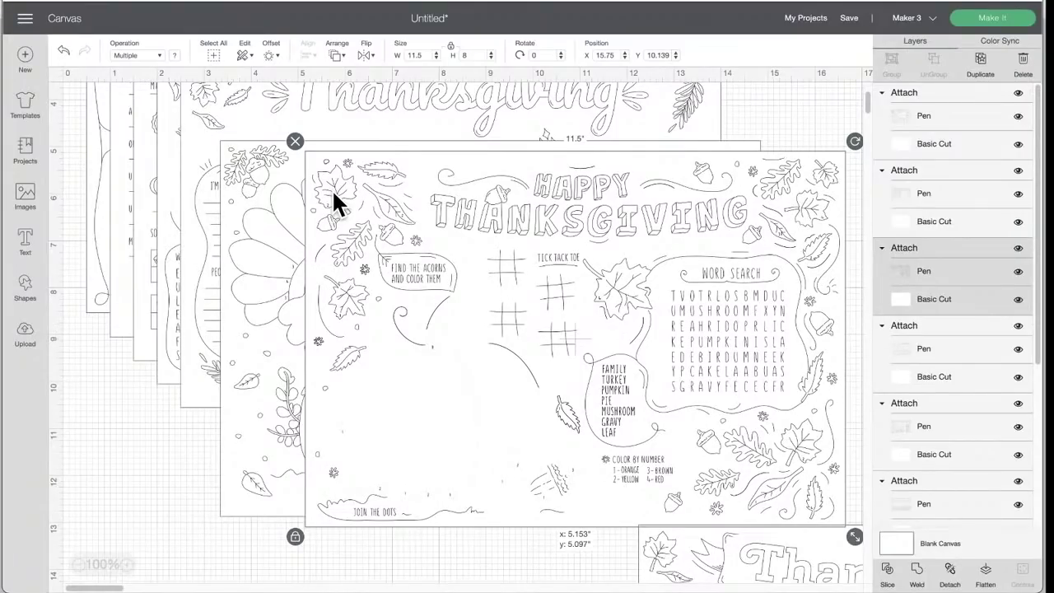
{"action": "left_click_drag", "start_coordinate": [332, 189], "coordinate": [332, 189]}
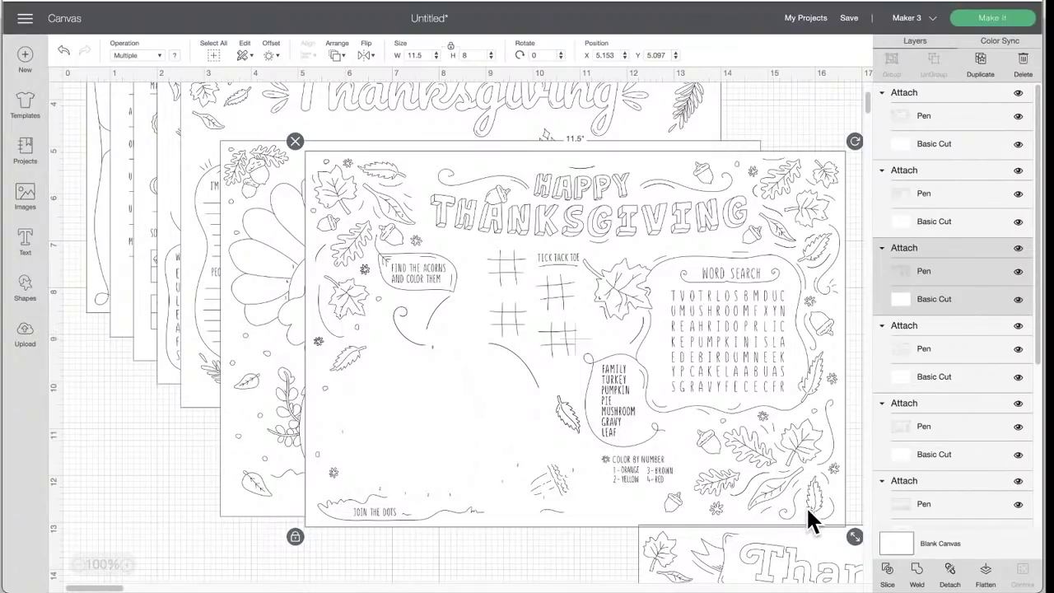
{"action": "left_click_drag", "start_coordinate": [414, 197], "coordinate": [895, 322]}
{"action": "left_click_drag", "start_coordinate": [341, 188], "coordinate": [888, 461]}
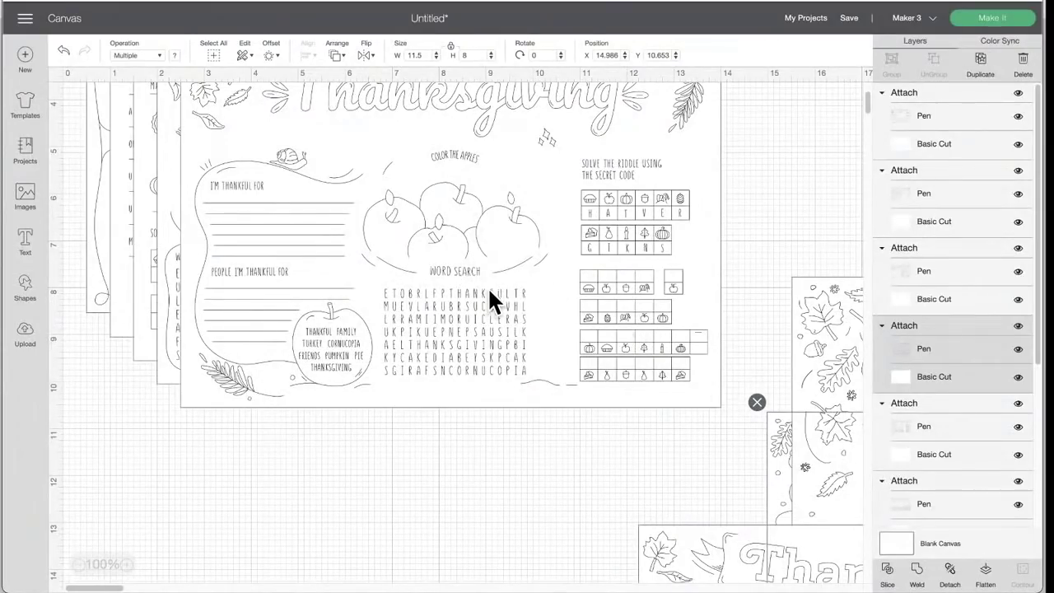
Examine the apple-coloring secret code placemat, and move it, the three-pumpkin placemat and the one beneath it aside from the stack.
{"action": "left_click_drag", "start_coordinate": [455, 183], "coordinate": [492, 307]}
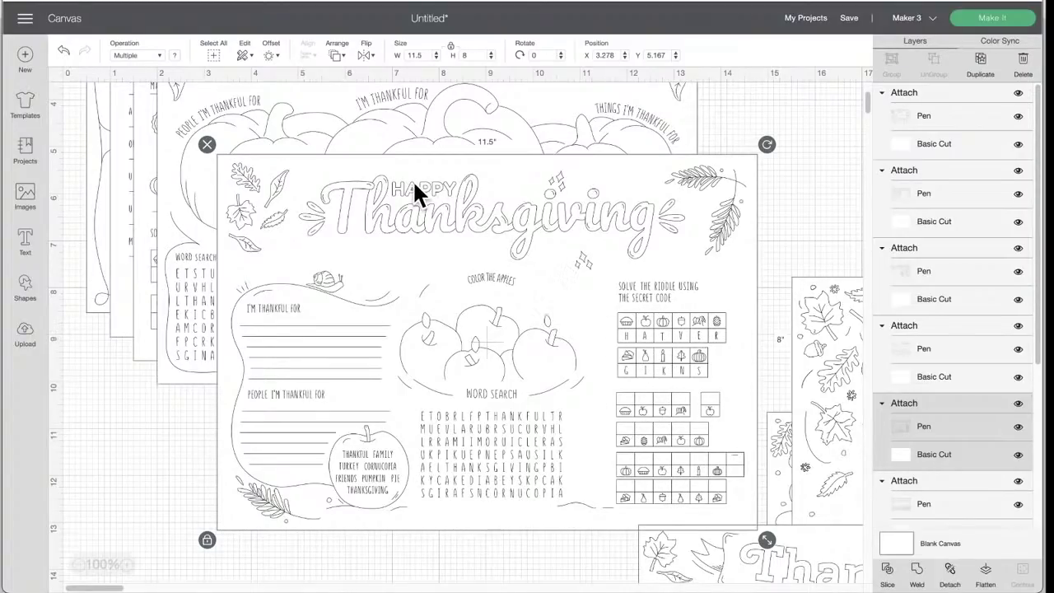
{"action": "left_click_drag", "start_coordinate": [412, 179], "coordinate": [894, 356]}
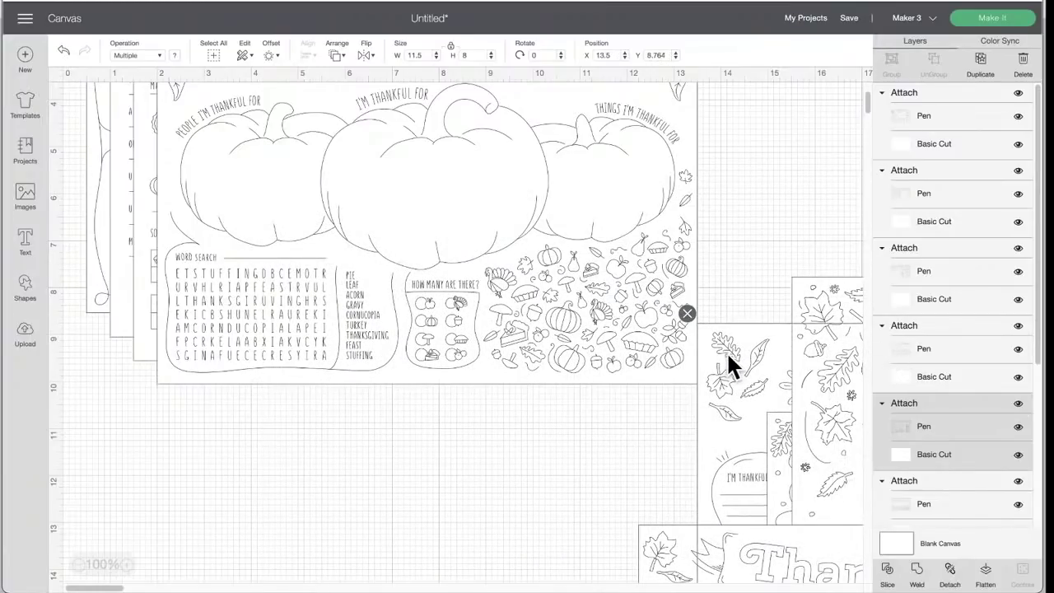
{"action": "left_click_drag", "start_coordinate": [452, 157], "coordinate": [894, 461]}
{"action": "left_click_drag", "start_coordinate": [630, 342], "coordinate": [892, 491]}
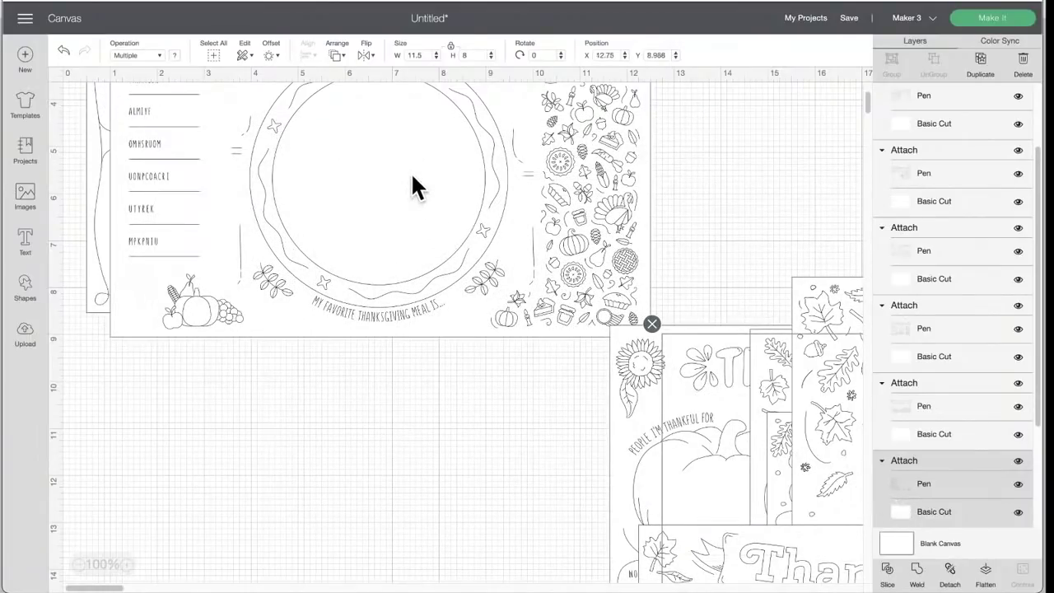
Examine the favorite-meal plate placemat, move it aside, and place the find 8 differences placemat in view at about X 1.597, Y 3.861.
{"action": "left_click_drag", "start_coordinate": [412, 175], "coordinate": [395, 321]}
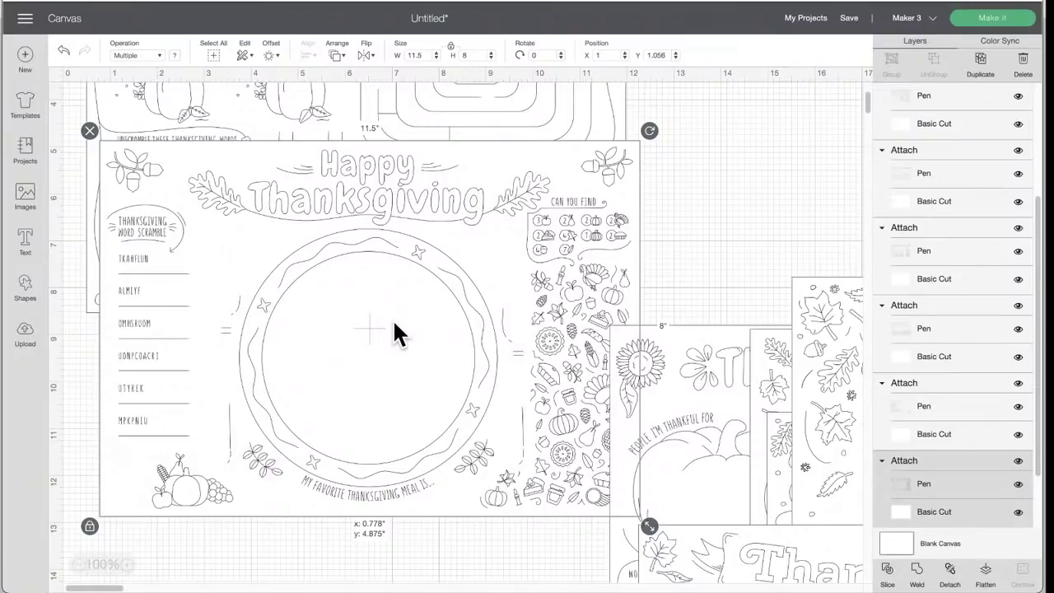
{"action": "left_click_drag", "start_coordinate": [394, 334], "coordinate": [390, 293]}
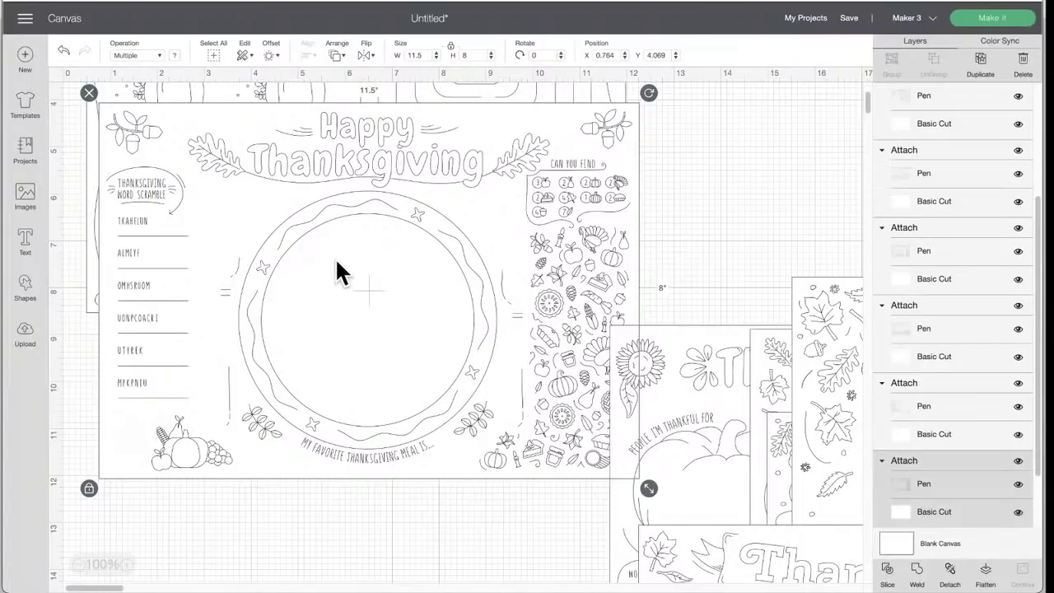
{"action": "left_click_drag", "start_coordinate": [326, 258], "coordinate": [908, 456]}
{"action": "left_click_drag", "start_coordinate": [305, 165], "coordinate": [301, 317]}
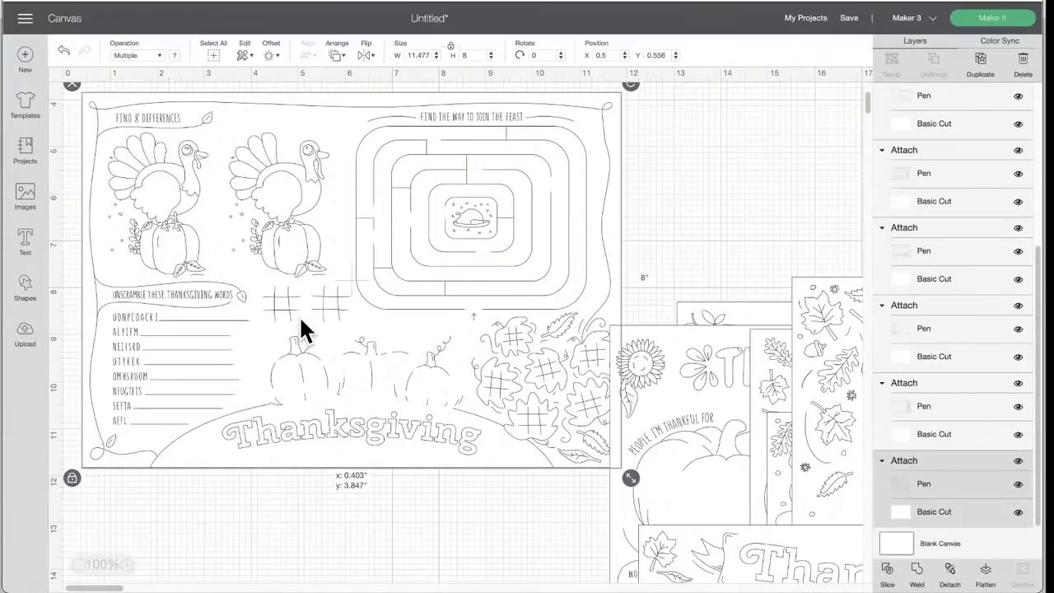
{"action": "left_click_drag", "start_coordinate": [301, 321], "coordinate": [357, 322]}
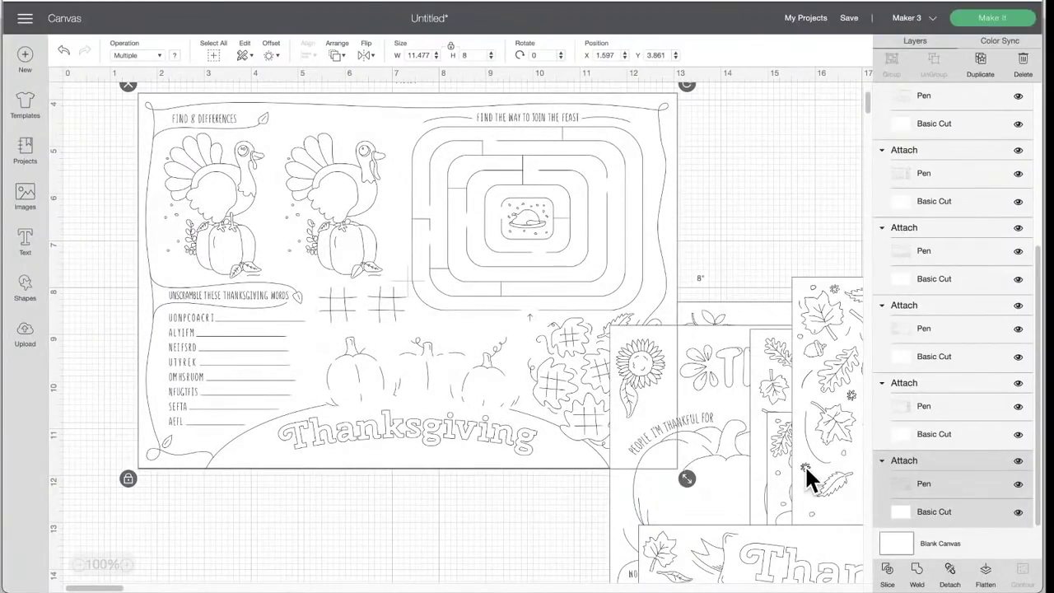
Move the set-aside placemats back across the canvas so that they overlap the find 8 differences placemat.
{"action": "left_click_drag", "start_coordinate": [801, 490], "coordinate": [215, 284]}
{"action": "left_click_drag", "start_coordinate": [801, 496], "coordinate": [268, 303]}
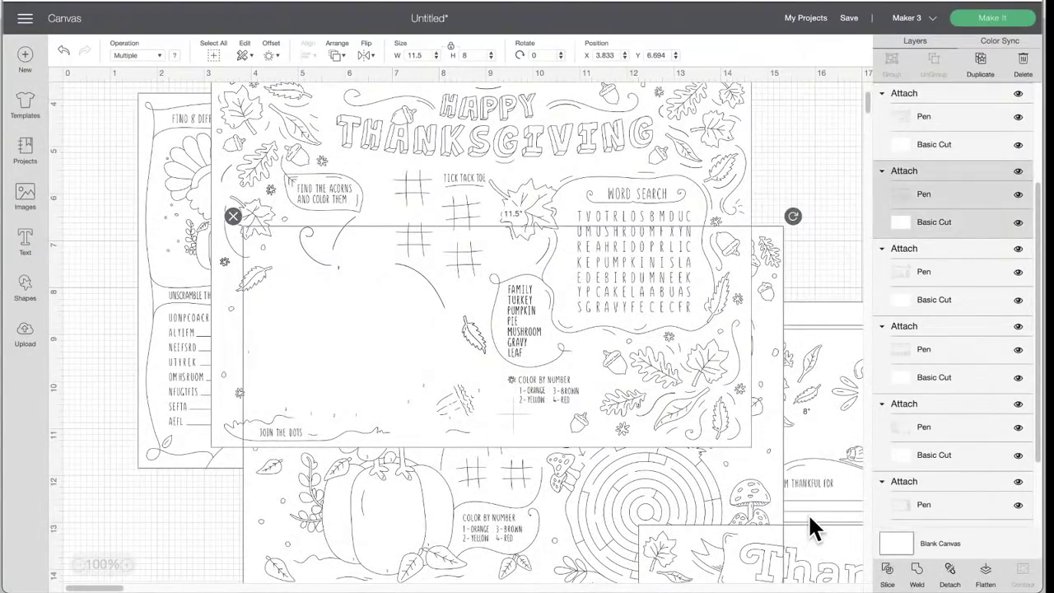
{"action": "left_click_drag", "start_coordinate": [815, 487], "coordinate": [321, 319]}
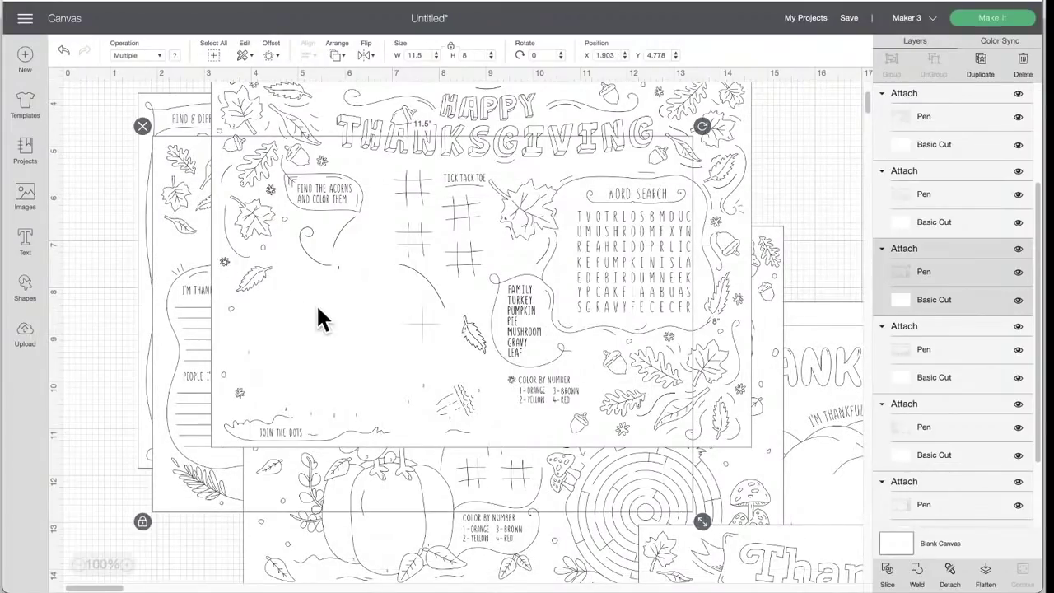
{"action": "left_click_drag", "start_coordinate": [800, 463], "coordinate": [243, 290]}
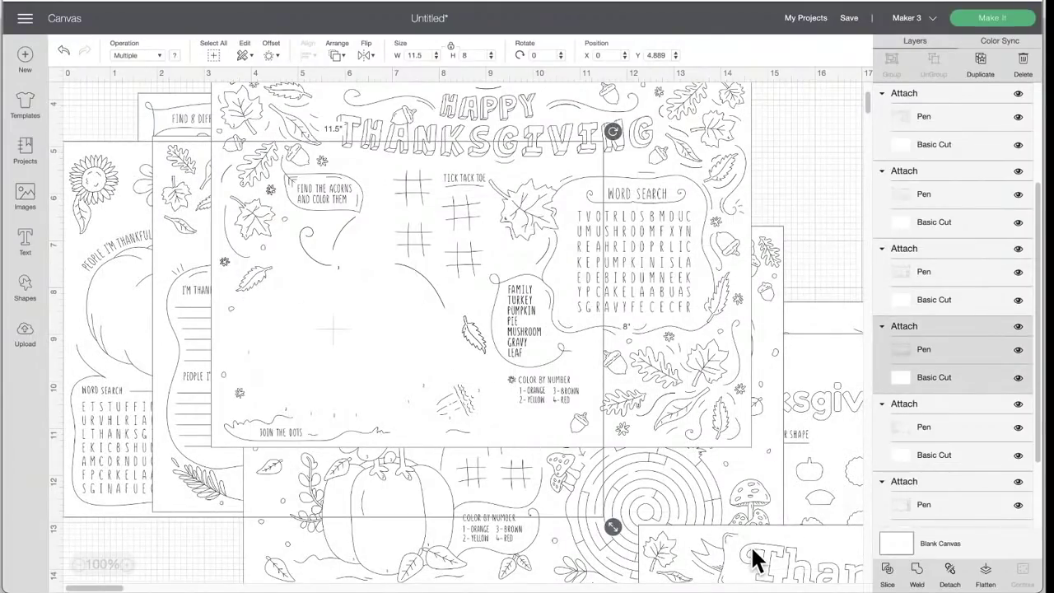
{"action": "left_click_drag", "start_coordinate": [753, 559], "coordinate": [221, 136]}
{"action": "left_click_drag", "start_coordinate": [839, 390], "coordinate": [292, 215]}
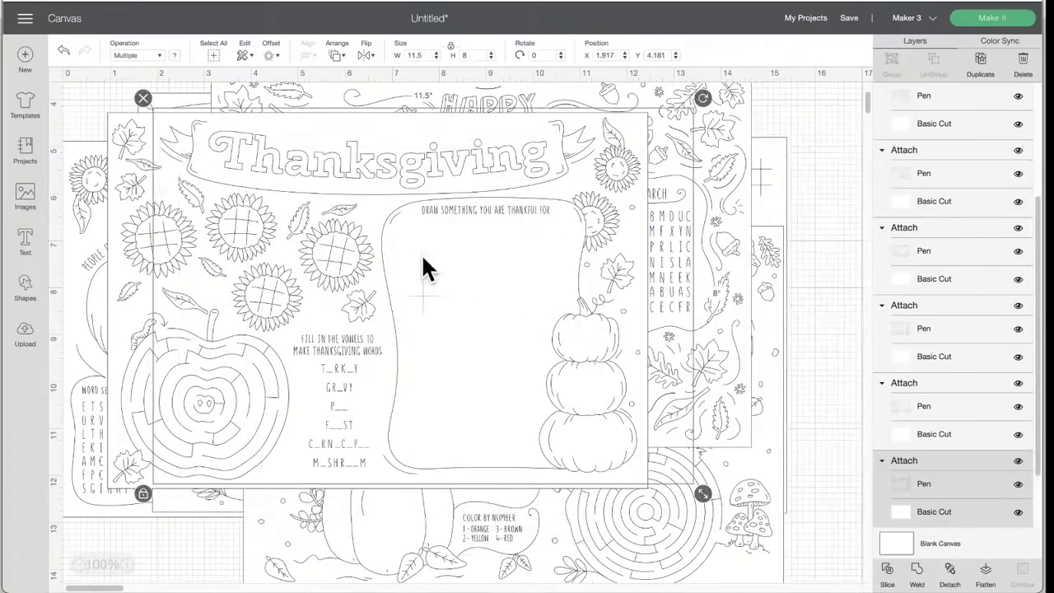
Start a new project that replaces the unsaved placemats, and open the Image Sets category of the image library.
{"action": "left_click", "coordinate": [25, 55]}
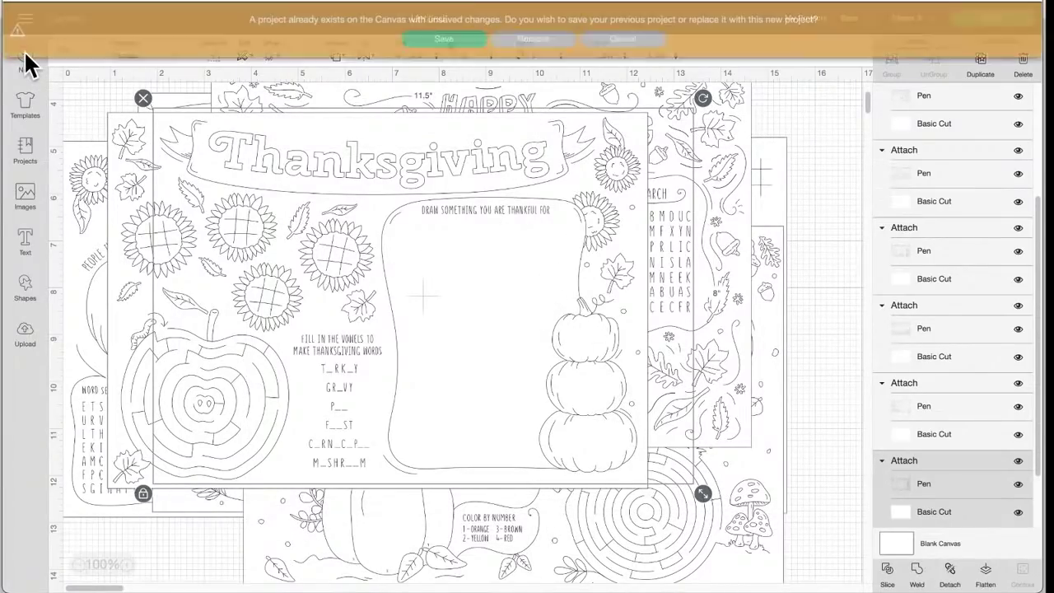
{"action": "left_click", "coordinate": [527, 43]}
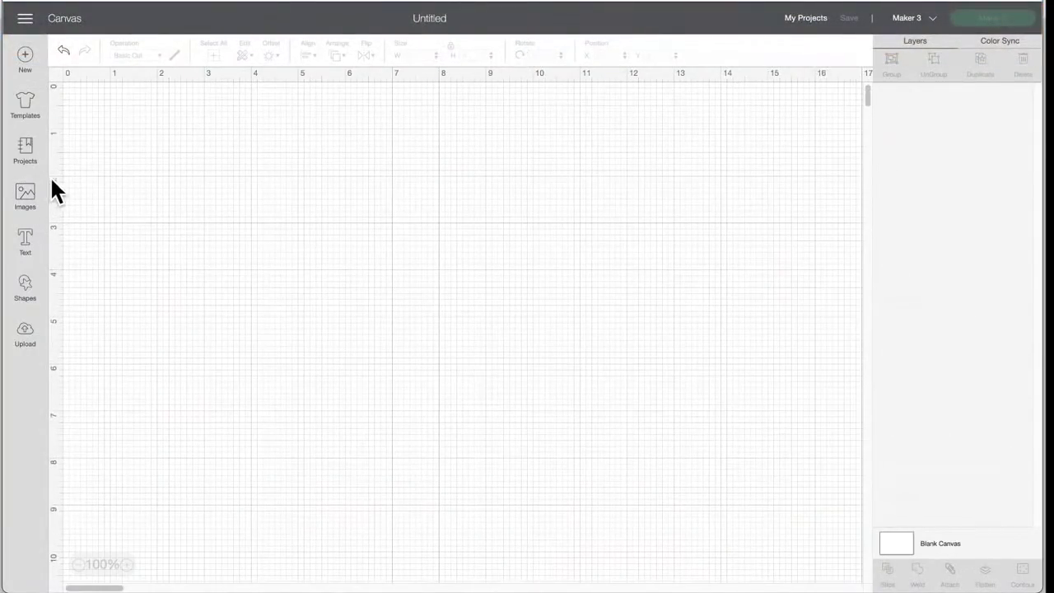
{"action": "left_click", "coordinate": [31, 210]}
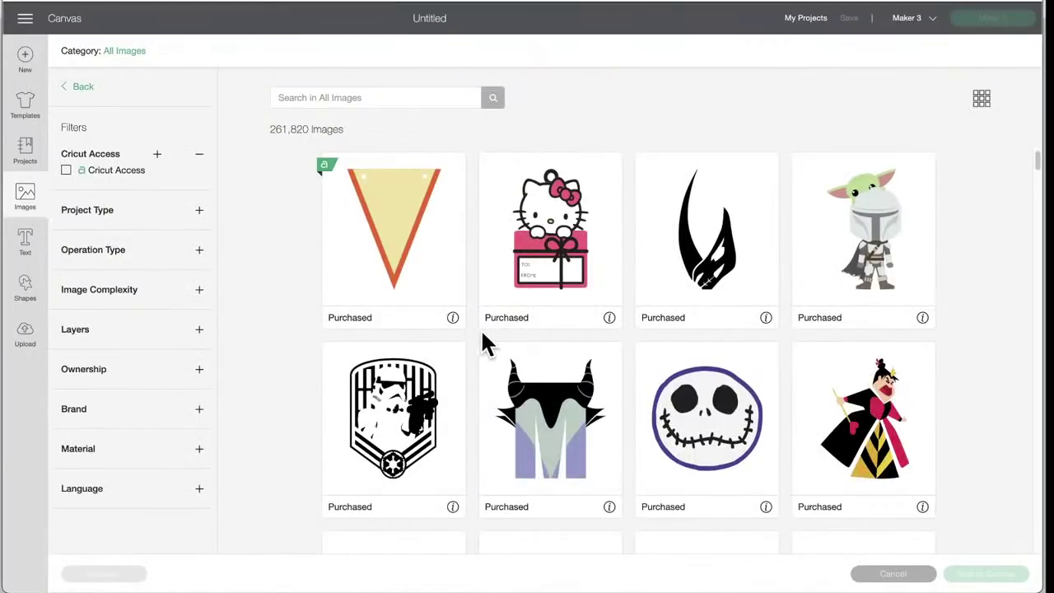
{"action": "left_click", "coordinate": [130, 51]}
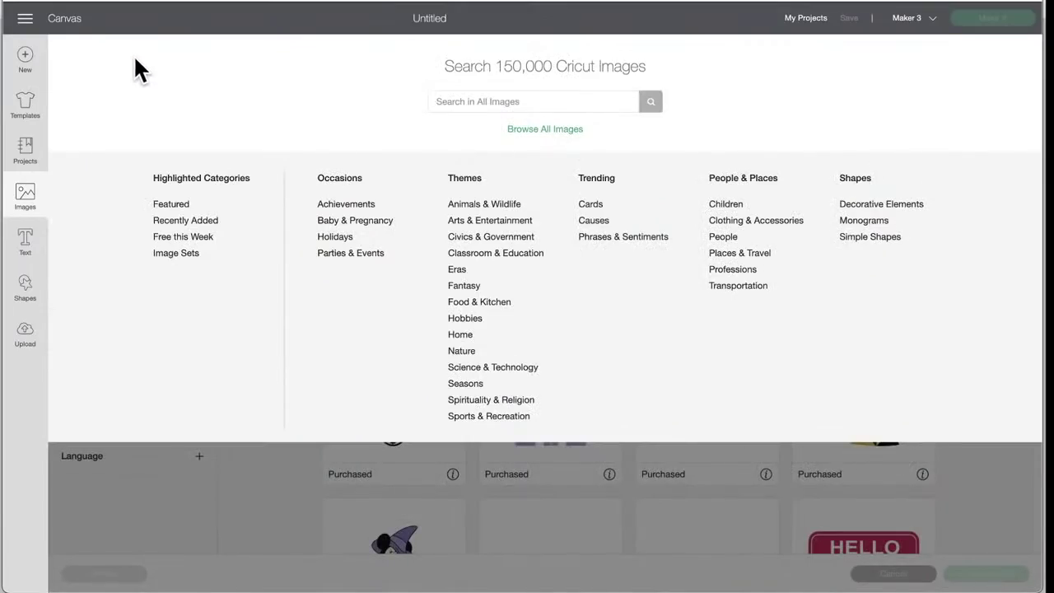
{"action": "left_click", "coordinate": [185, 257]}
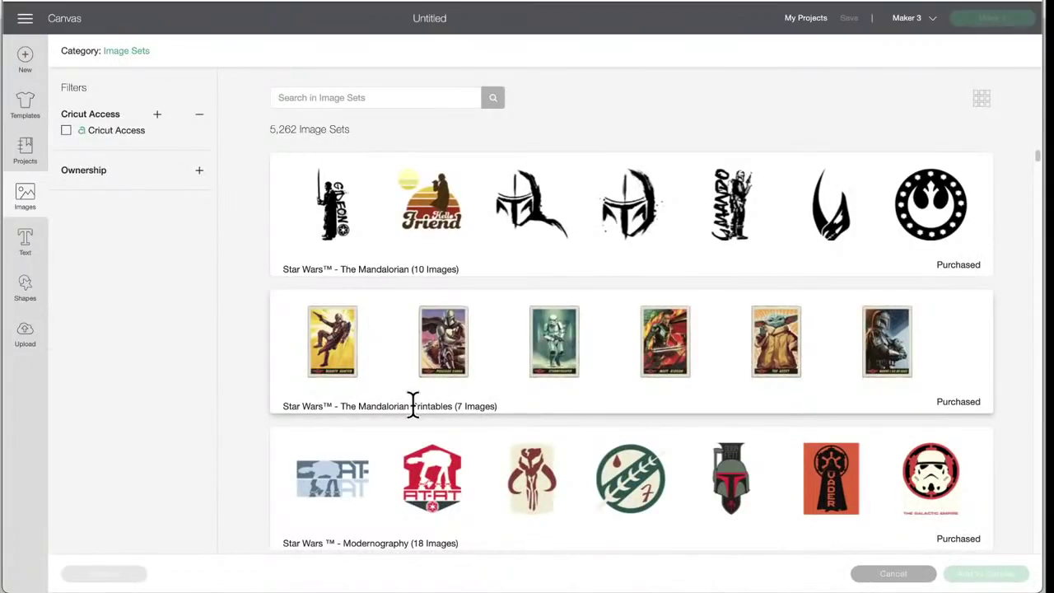
Browse the image sets past the Star Wars, Disney, Warner Bros. and Thanksgiving sets to those following Halloween - Horror Signs.
{"action": "scroll", "coordinate": [413, 404], "scroll_direction": "down", "scroll_amount": 5}
{"action": "scroll", "coordinate": [412, 403], "scroll_direction": "down", "scroll_amount": 15}
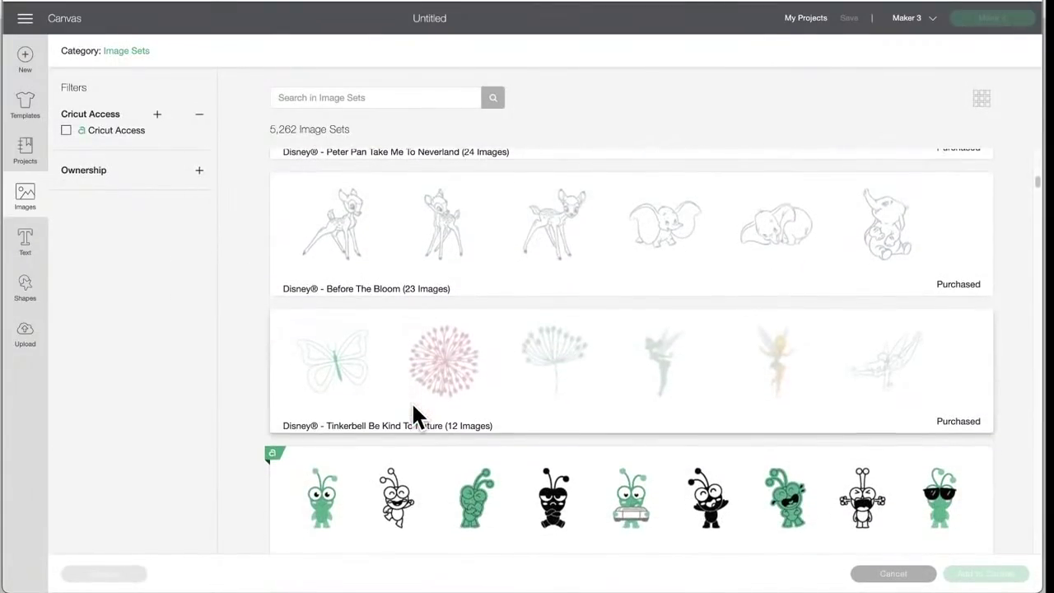
{"action": "scroll", "coordinate": [412, 403], "scroll_direction": "down", "scroll_amount": 8}
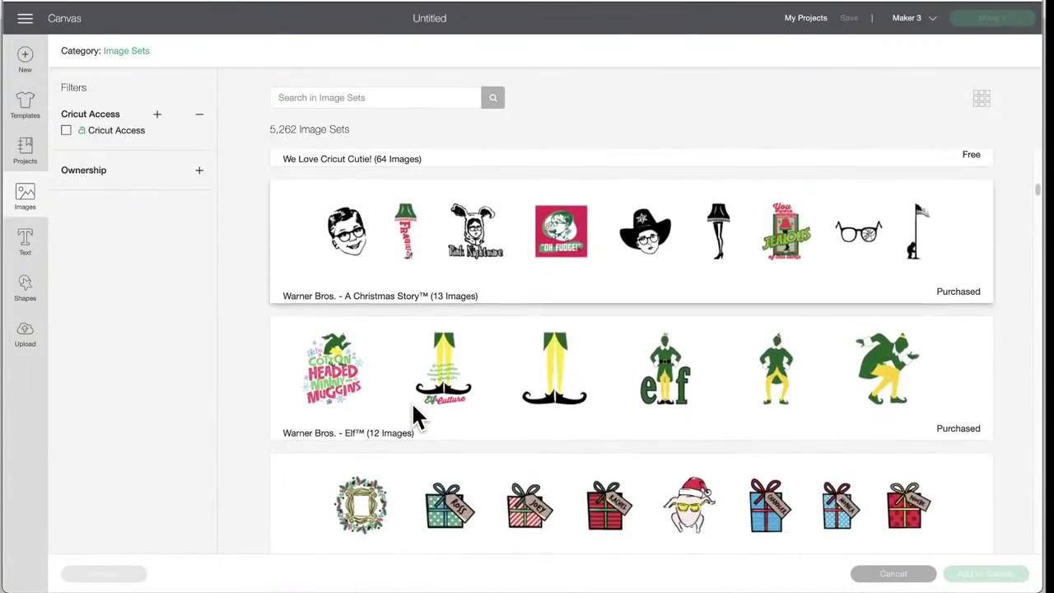
{"action": "scroll", "coordinate": [413, 403], "scroll_direction": "down", "scroll_amount": 10}
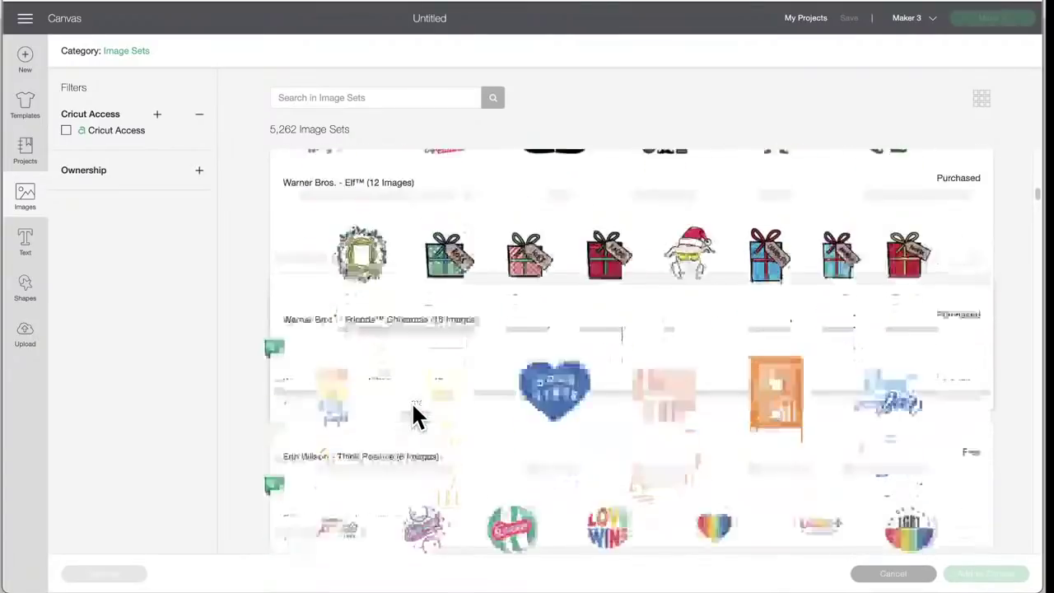
{"action": "scroll", "coordinate": [412, 403], "scroll_direction": "down", "scroll_amount": 15}
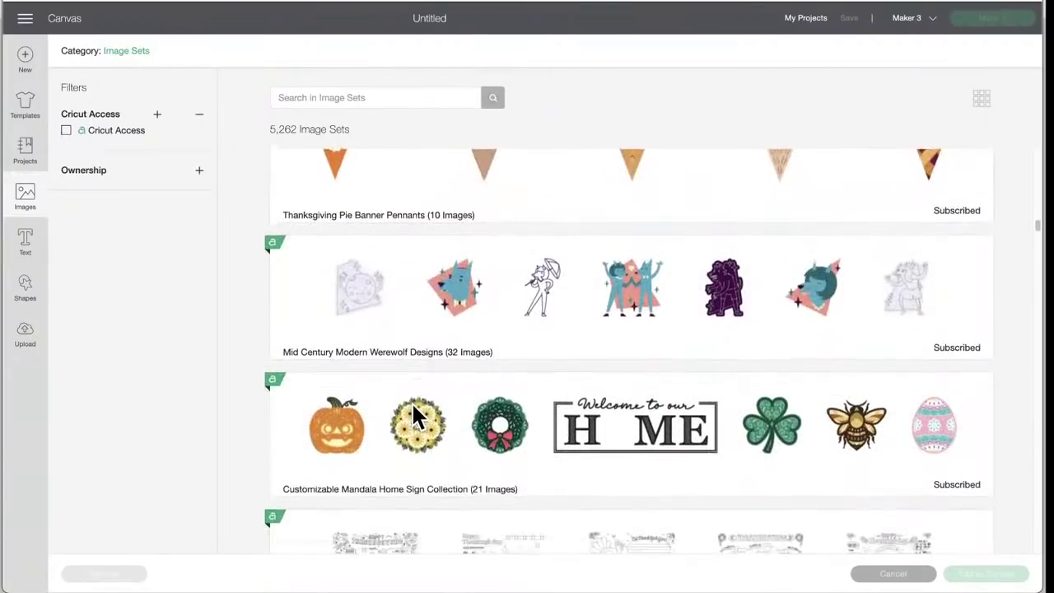
{"action": "scroll", "coordinate": [414, 416], "scroll_direction": "down", "scroll_amount": 3}
{"action": "scroll", "coordinate": [414, 405], "scroll_direction": "down", "scroll_amount": 4}
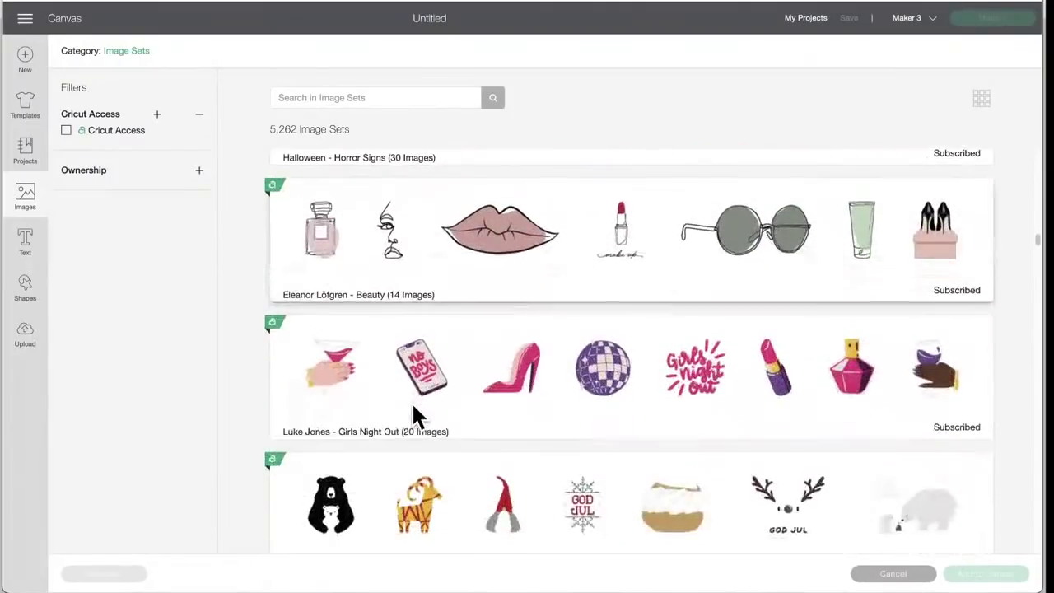
{"action": "scroll", "coordinate": [413, 404], "scroll_direction": "up", "scroll_amount": 3}
{"action": "scroll", "coordinate": [412, 406], "scroll_direction": "down", "scroll_amount": 5}
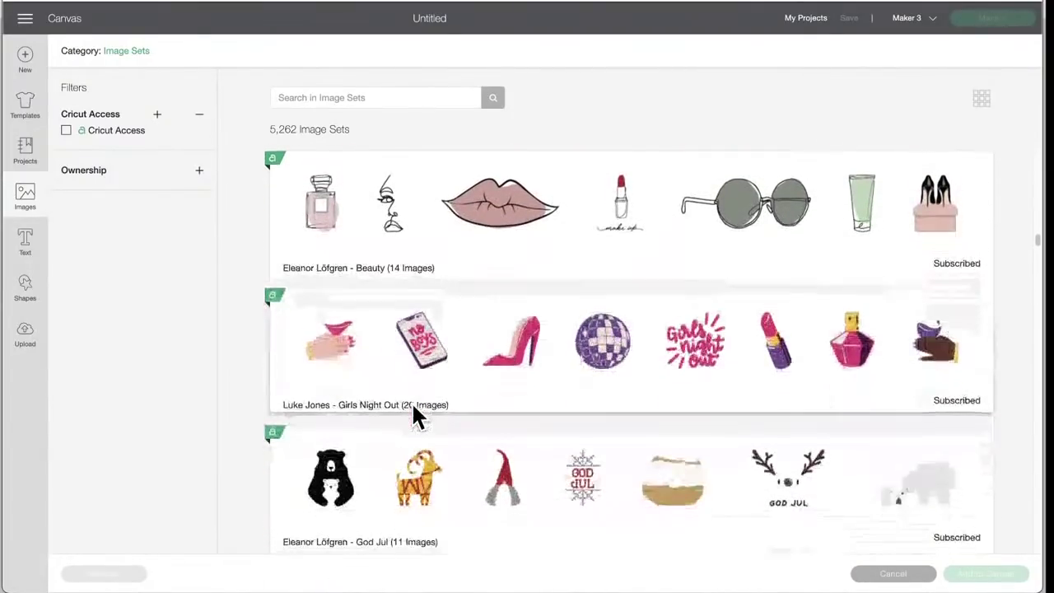
Examine the image sets from God Jul to Farmhouse Autumn Signs, and open the Detailed Realistic Halloween Haunted House set.
{"action": "scroll", "coordinate": [412, 405], "scroll_direction": "down", "scroll_amount": 4}
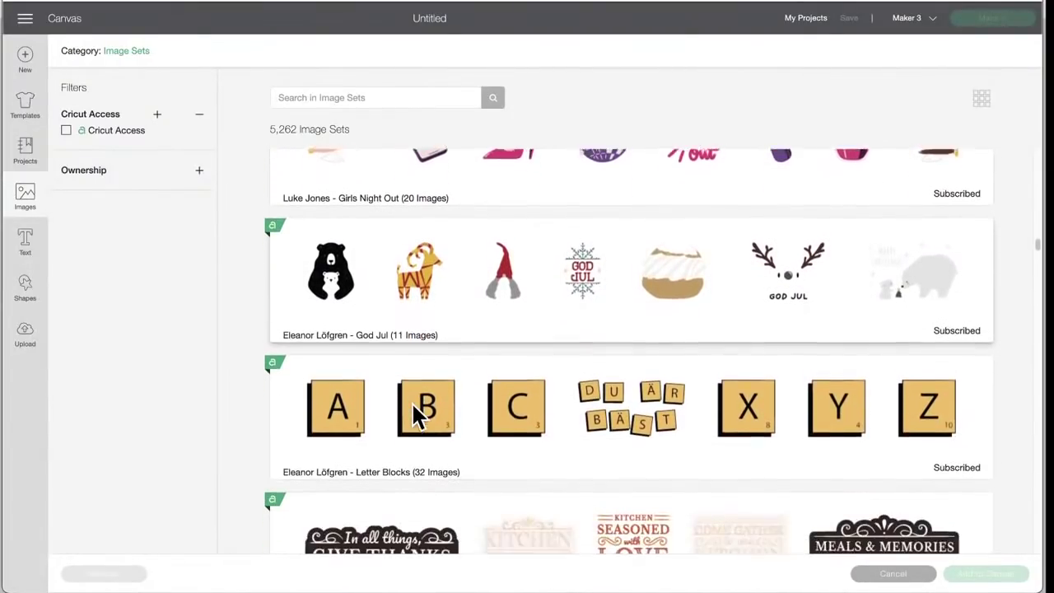
{"action": "scroll", "coordinate": [416, 416], "scroll_direction": "down", "scroll_amount": 1}
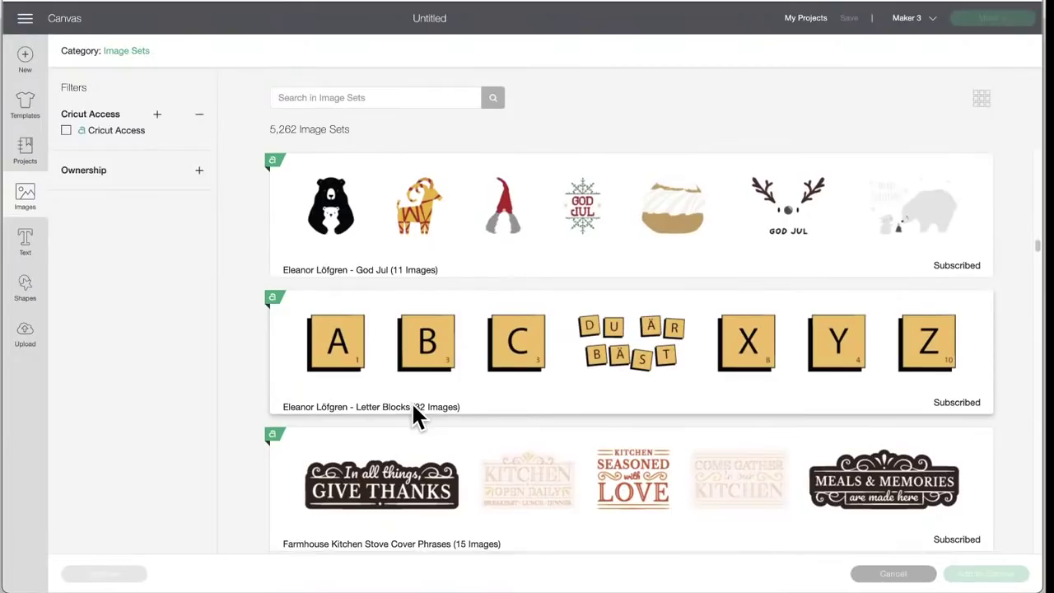
{"action": "scroll", "coordinate": [413, 408], "scroll_direction": "down", "scroll_amount": 4}
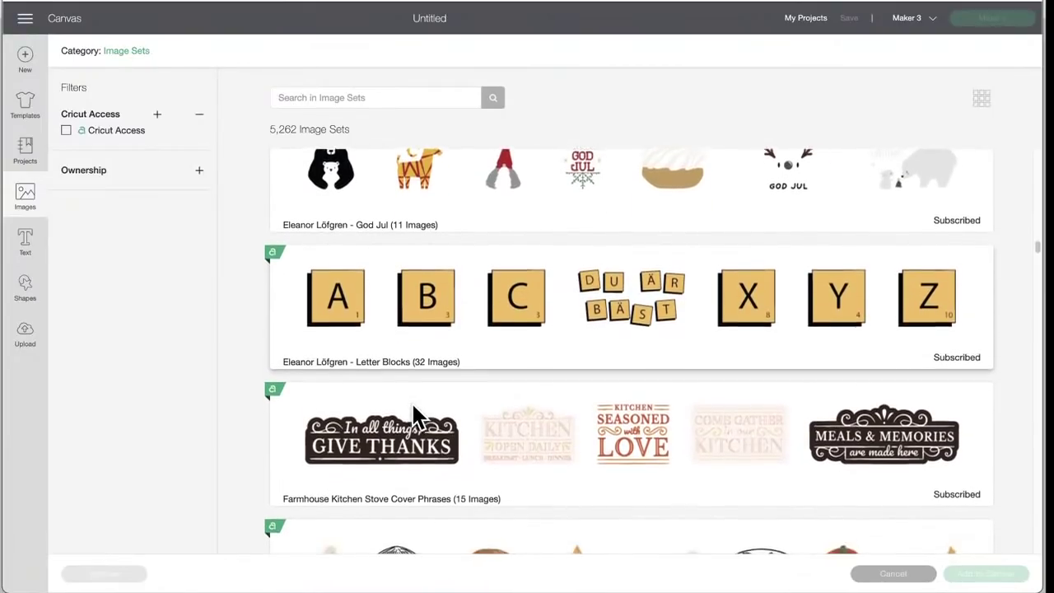
{"action": "scroll", "coordinate": [414, 416], "scroll_direction": "down", "scroll_amount": 1}
{"action": "scroll", "coordinate": [414, 415], "scroll_direction": "down", "scroll_amount": 3}
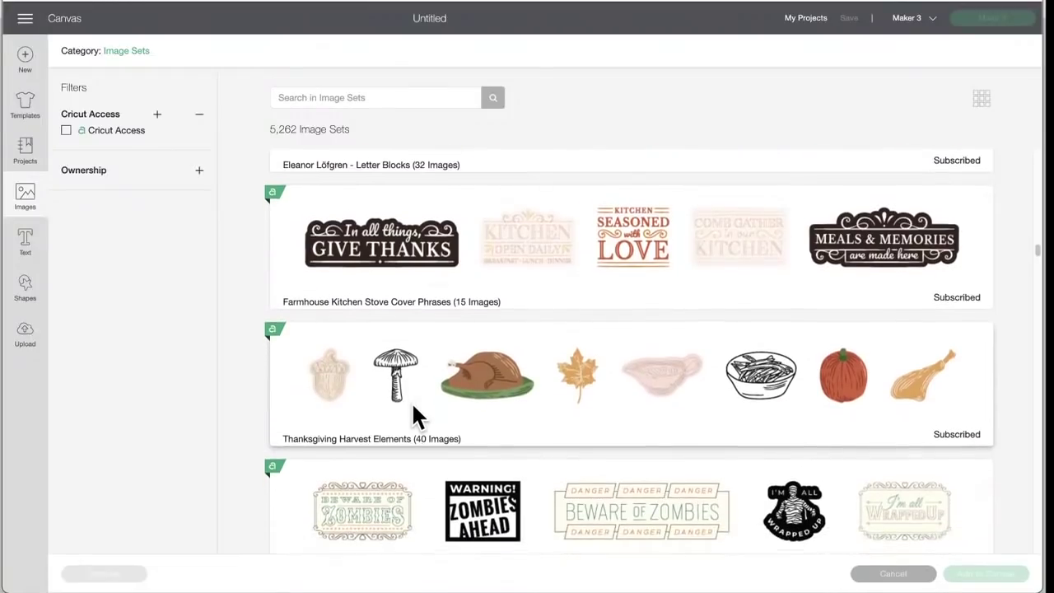
{"action": "scroll", "coordinate": [412, 404], "scroll_direction": "down", "scroll_amount": 1}
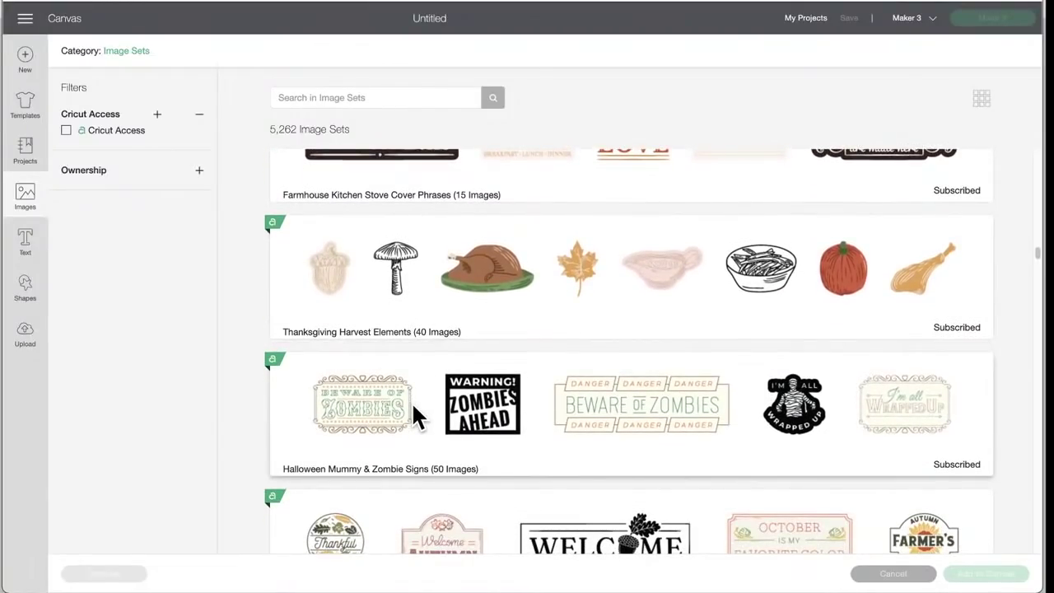
{"action": "scroll", "coordinate": [413, 407], "scroll_direction": "down", "scroll_amount": 3}
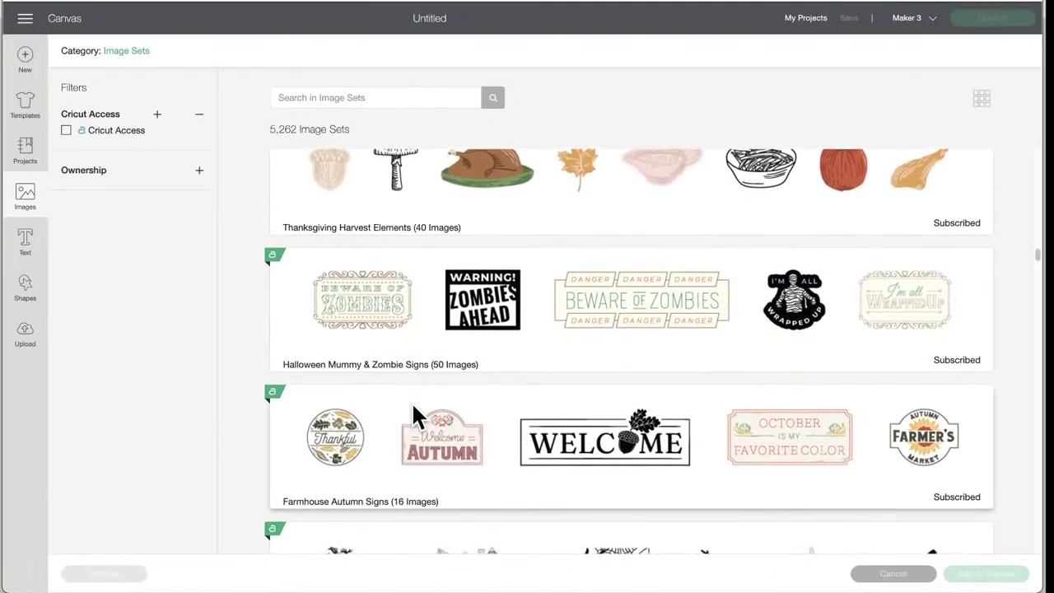
{"action": "scroll", "coordinate": [414, 405], "scroll_direction": "down", "scroll_amount": 3}
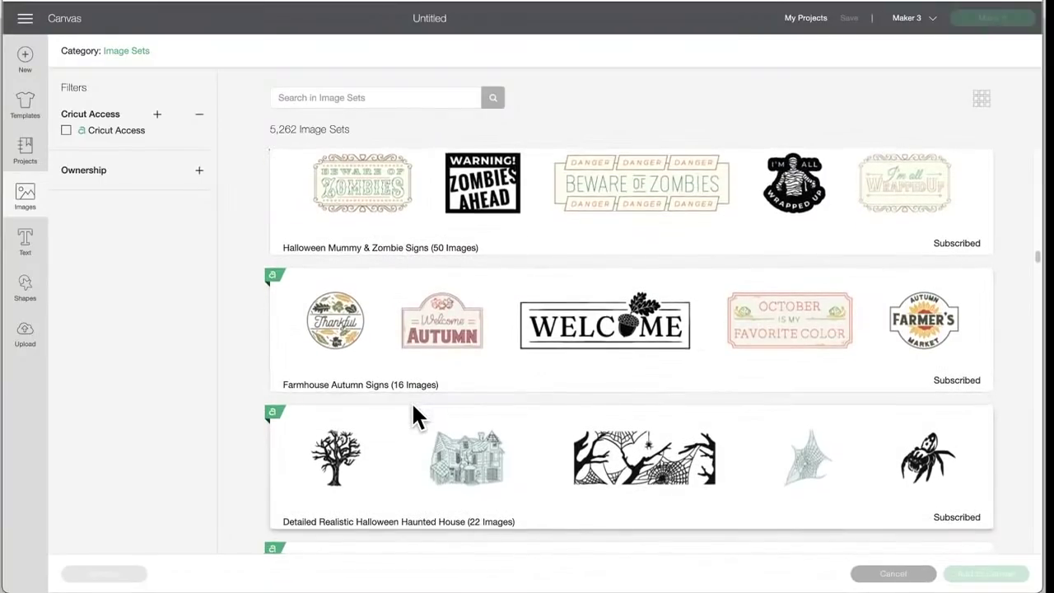
{"action": "scroll", "coordinate": [413, 405], "scroll_direction": "down", "scroll_amount": 3}
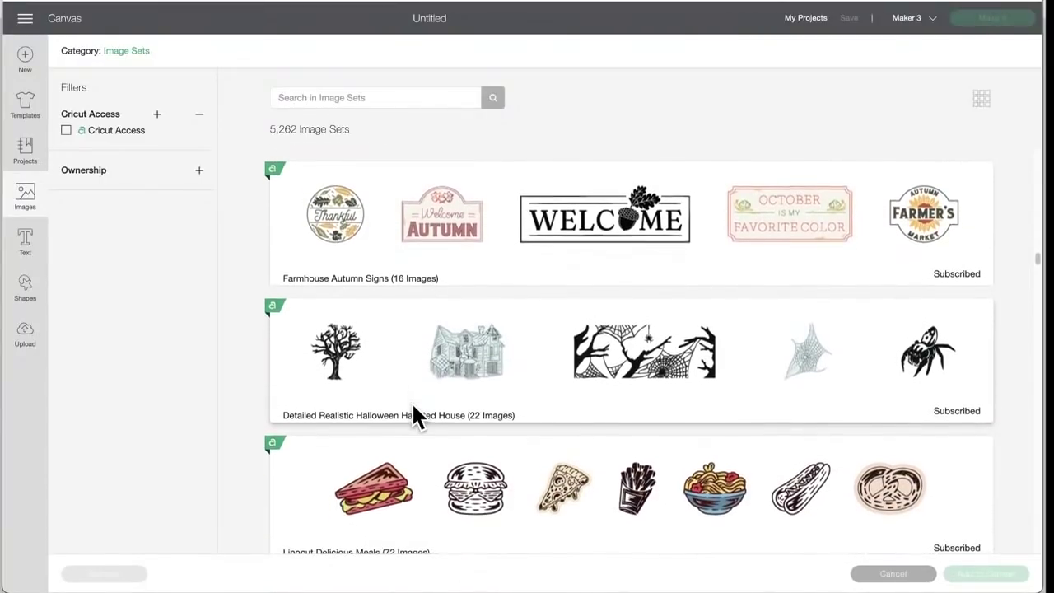
{"action": "scroll", "coordinate": [413, 405], "scroll_direction": "down", "scroll_amount": 1}
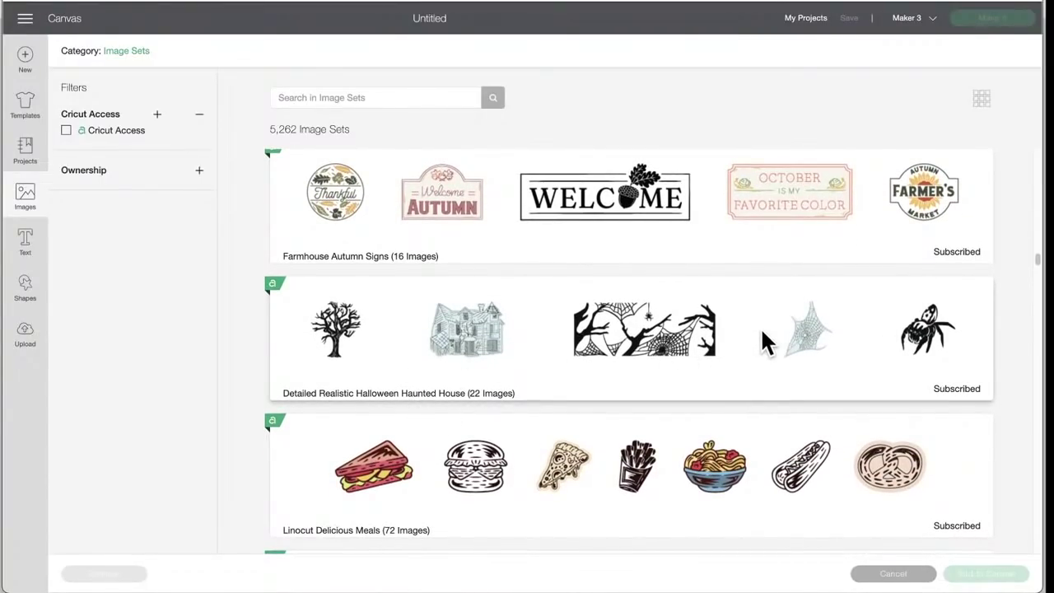
{"action": "left_click", "coordinate": [761, 332]}
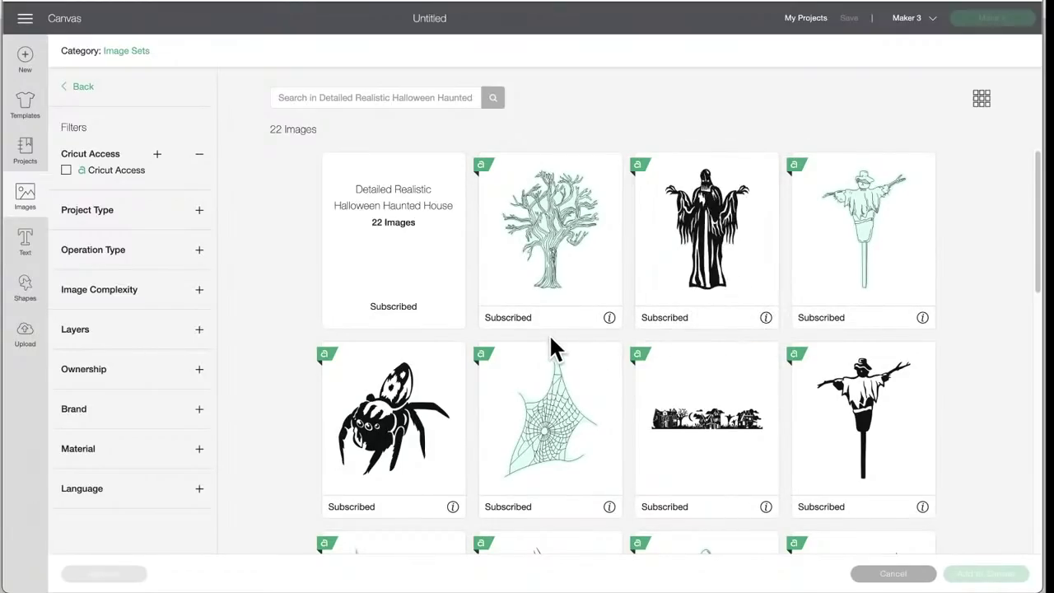
Examine the spider, spider web, scarecrow and haunted house images in the first rows of the haunted house set.
{"action": "scroll", "coordinate": [551, 339], "scroll_direction": "down", "scroll_amount": 3}
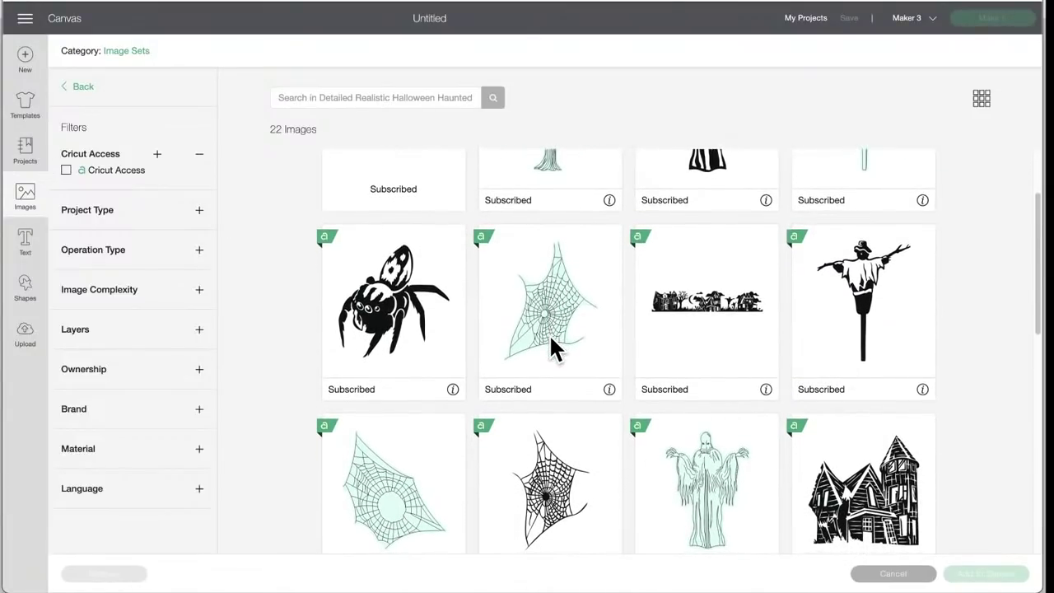
{"action": "scroll", "coordinate": [550, 338], "scroll_direction": "down", "scroll_amount": 2}
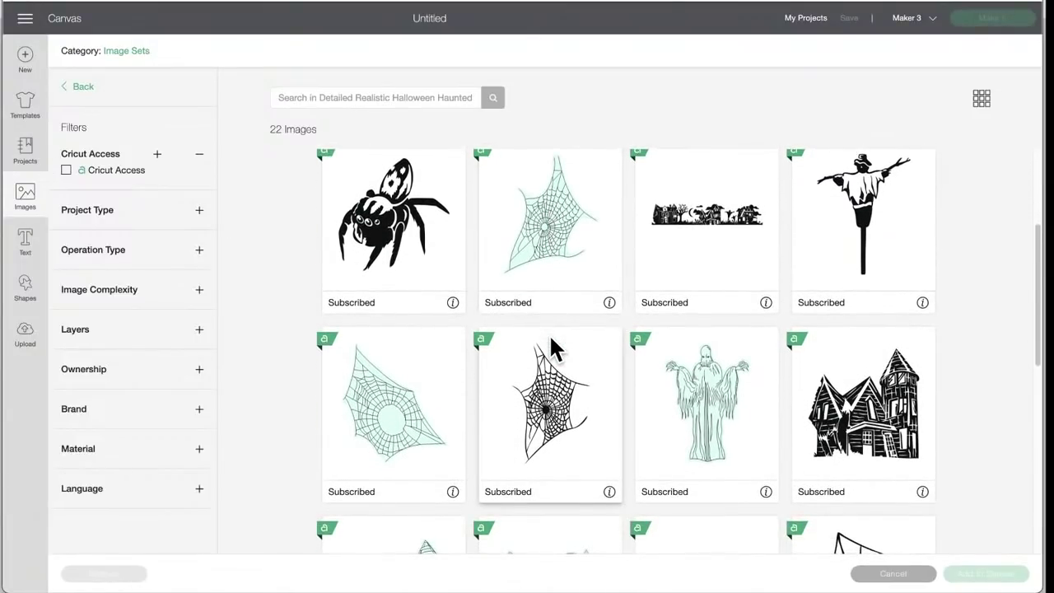
{"action": "scroll", "coordinate": [549, 342], "scroll_direction": "down", "scroll_amount": 2}
{"action": "scroll", "coordinate": [552, 346], "scroll_direction": "down", "scroll_amount": 2}
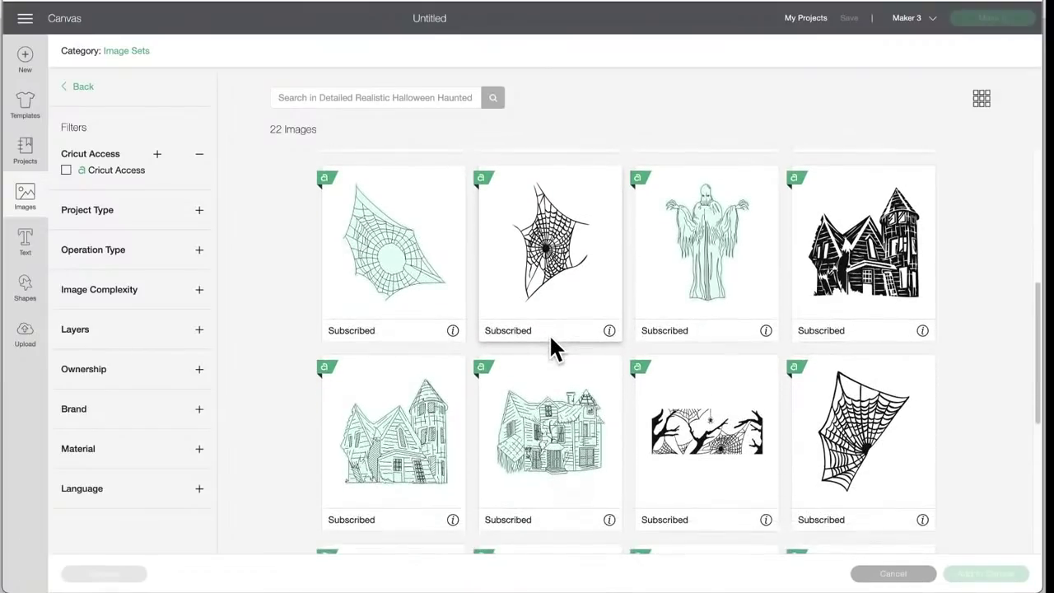
{"action": "scroll", "coordinate": [550, 339], "scroll_direction": "down", "scroll_amount": 3}
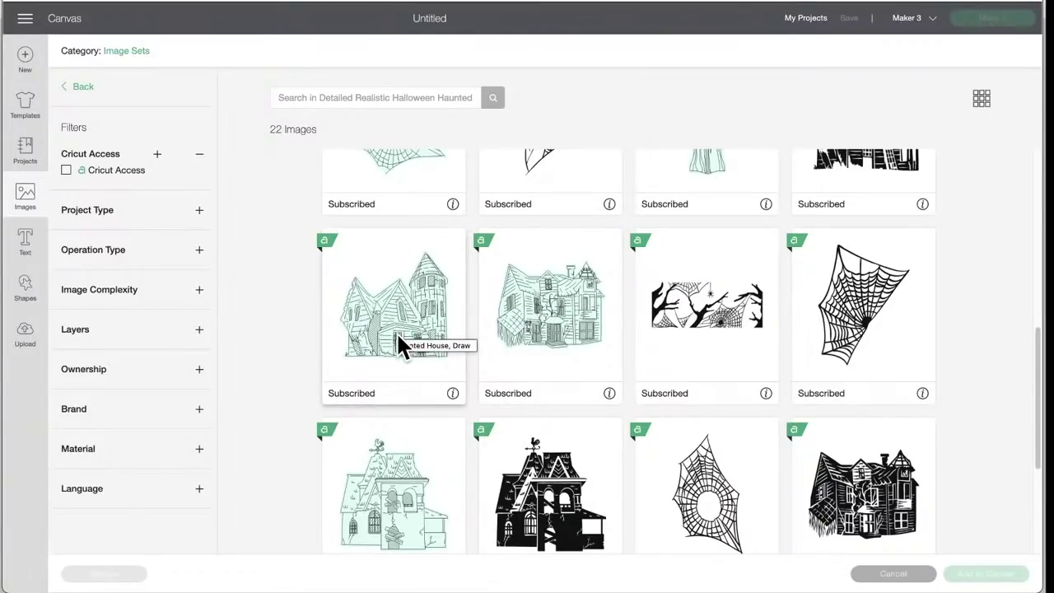
Examine the remaining haunted houses, webs, drawn spider and bare tree in the set, and return to its first images.
{"action": "scroll", "coordinate": [398, 341], "scroll_direction": "down", "scroll_amount": 3}
{"action": "scroll", "coordinate": [397, 342], "scroll_direction": "down", "scroll_amount": 1}
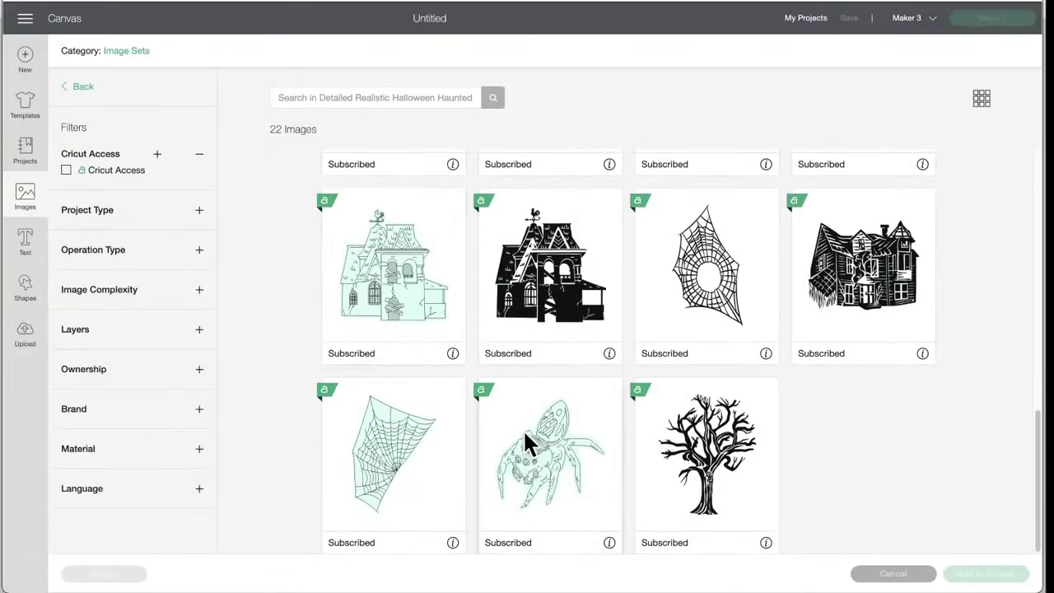
{"action": "scroll", "coordinate": [391, 399], "scroll_direction": "up", "scroll_amount": 1}
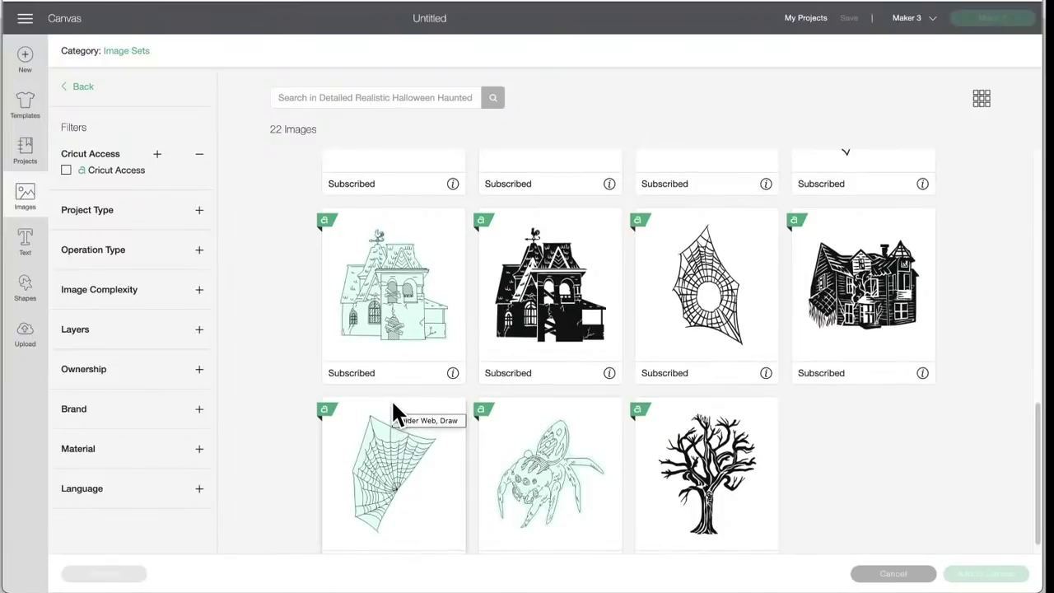
{"action": "scroll", "coordinate": [393, 407], "scroll_direction": "down", "scroll_amount": 1}
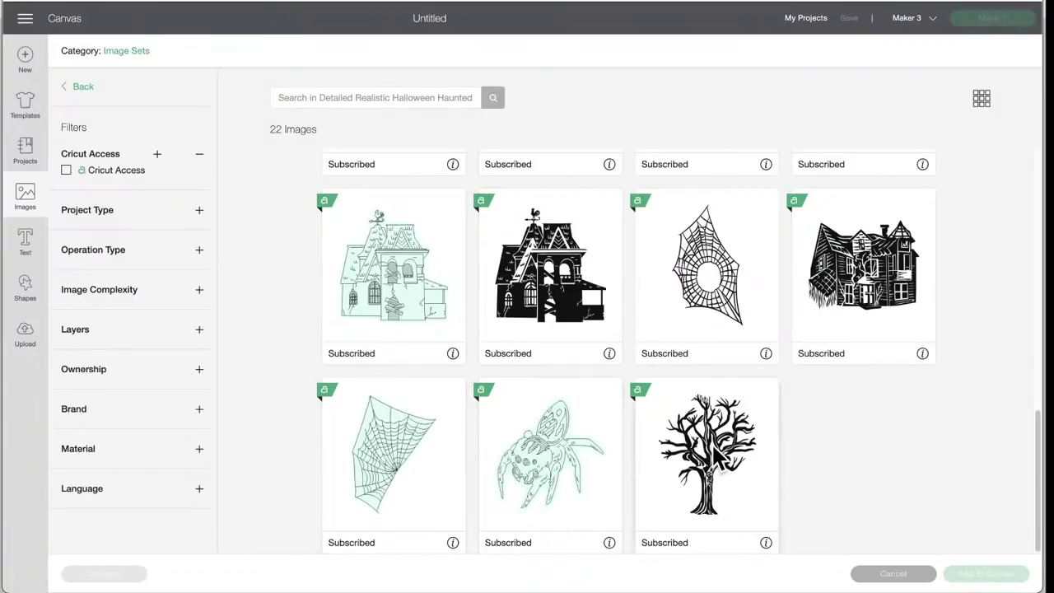
{"action": "scroll", "coordinate": [696, 430], "scroll_direction": "up", "scroll_amount": 4}
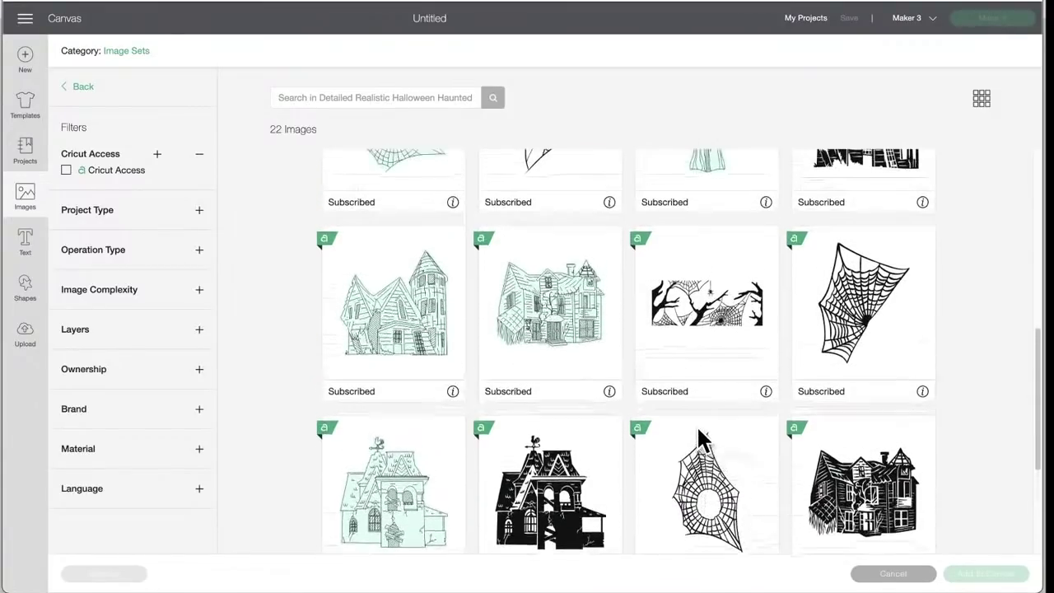
{"action": "scroll", "coordinate": [698, 429], "scroll_direction": "down", "scroll_amount": 4}
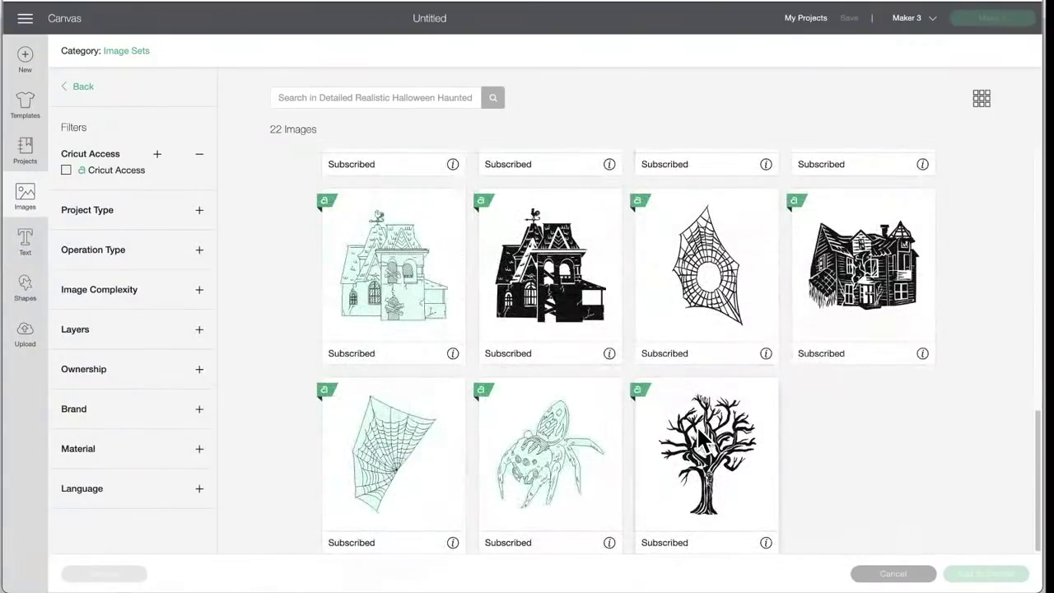
{"action": "scroll", "coordinate": [696, 433], "scroll_direction": "up", "scroll_amount": 8}
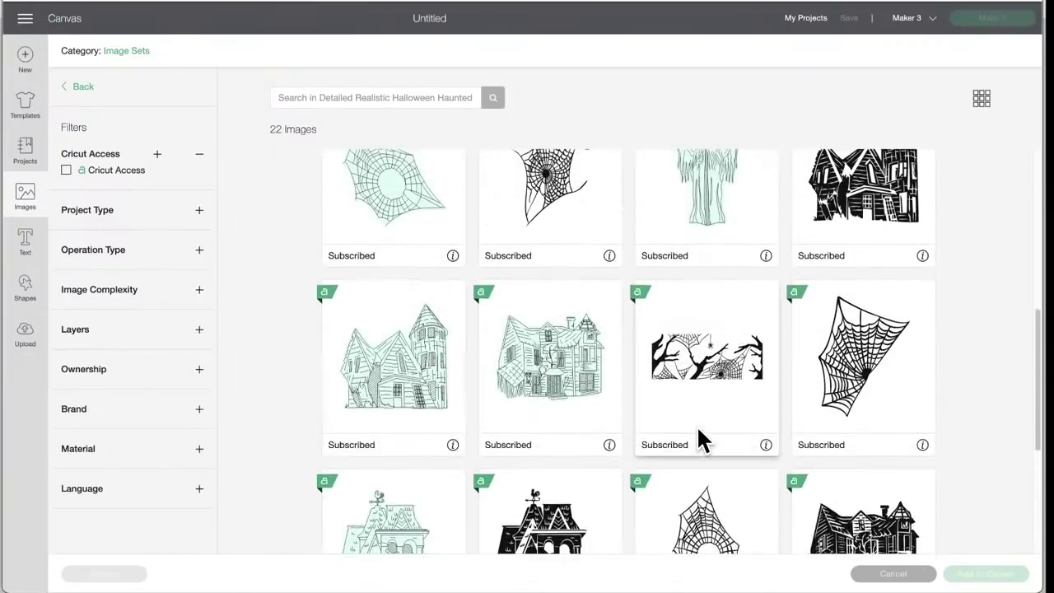
{"action": "scroll", "coordinate": [697, 425], "scroll_direction": "up", "scroll_amount": 2}
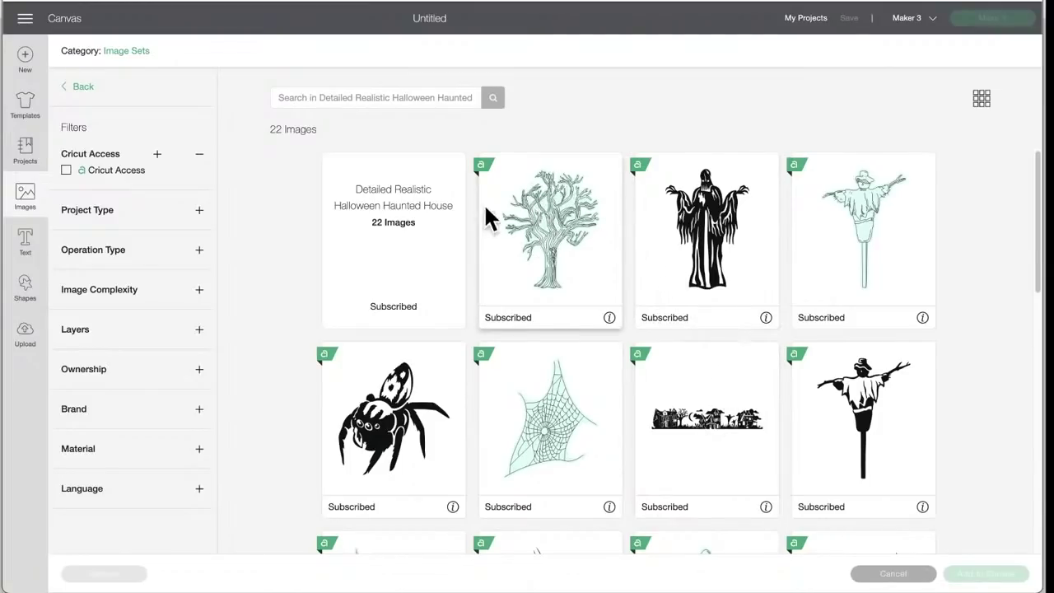
Return to the image sets list and browse back down to the Detailed Realistic Halloween Haunted House set.
{"action": "left_click", "coordinate": [82, 87]}
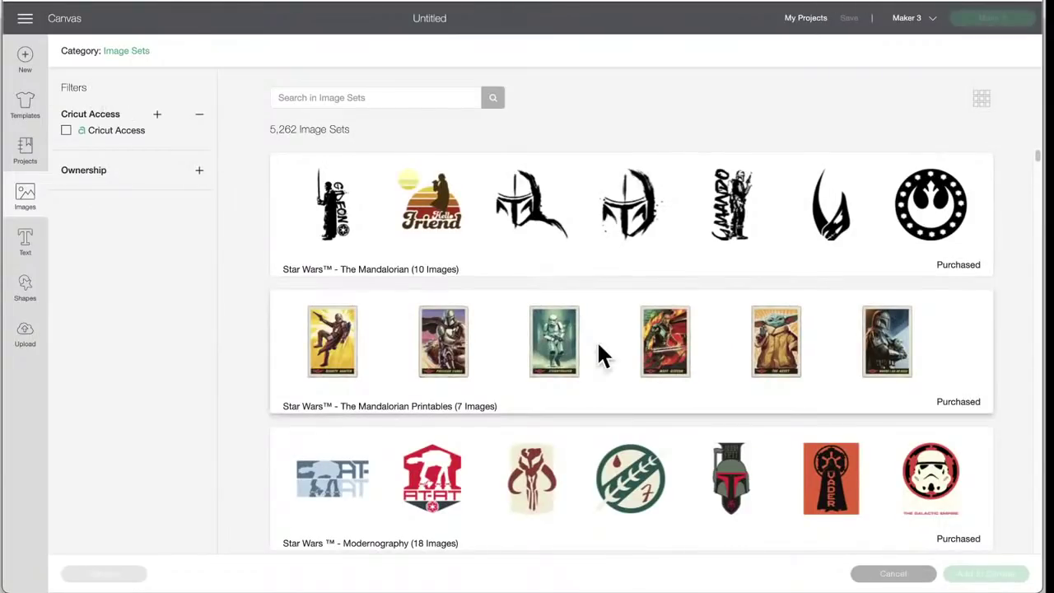
{"action": "scroll", "coordinate": [619, 401], "scroll_direction": "down", "scroll_amount": 5}
{"action": "scroll", "coordinate": [620, 400], "scroll_direction": "down", "scroll_amount": 15}
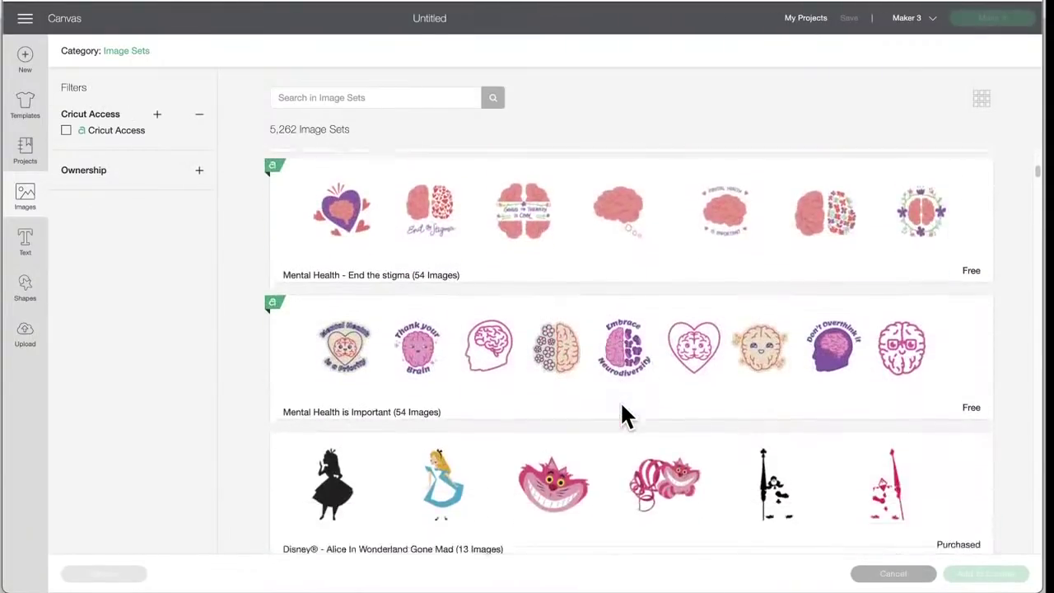
{"action": "scroll", "coordinate": [620, 400], "scroll_direction": "down", "scroll_amount": 20}
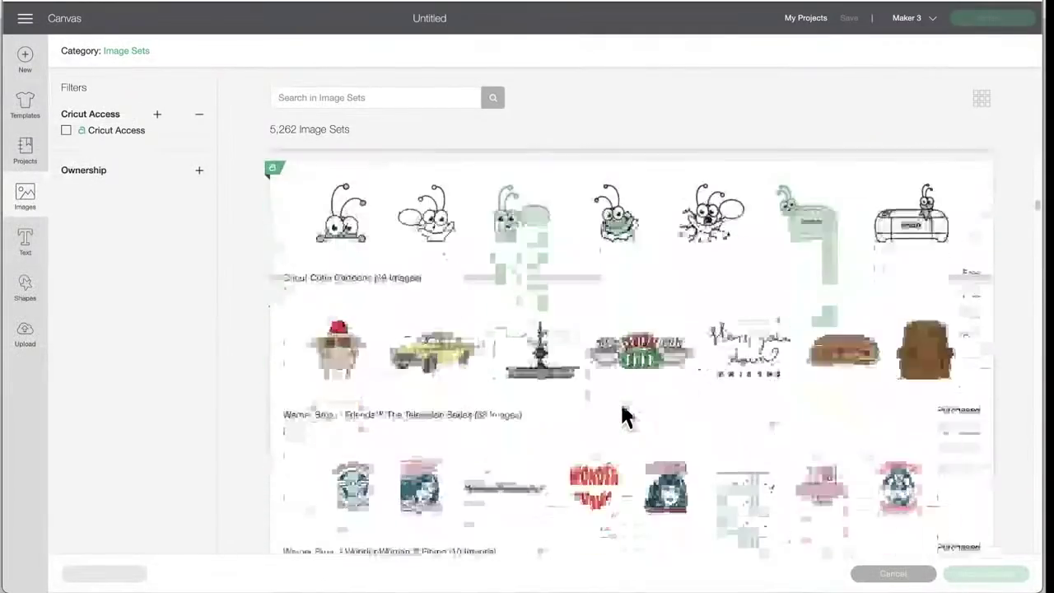
{"action": "scroll", "coordinate": [620, 401], "scroll_direction": "down", "scroll_amount": 20}
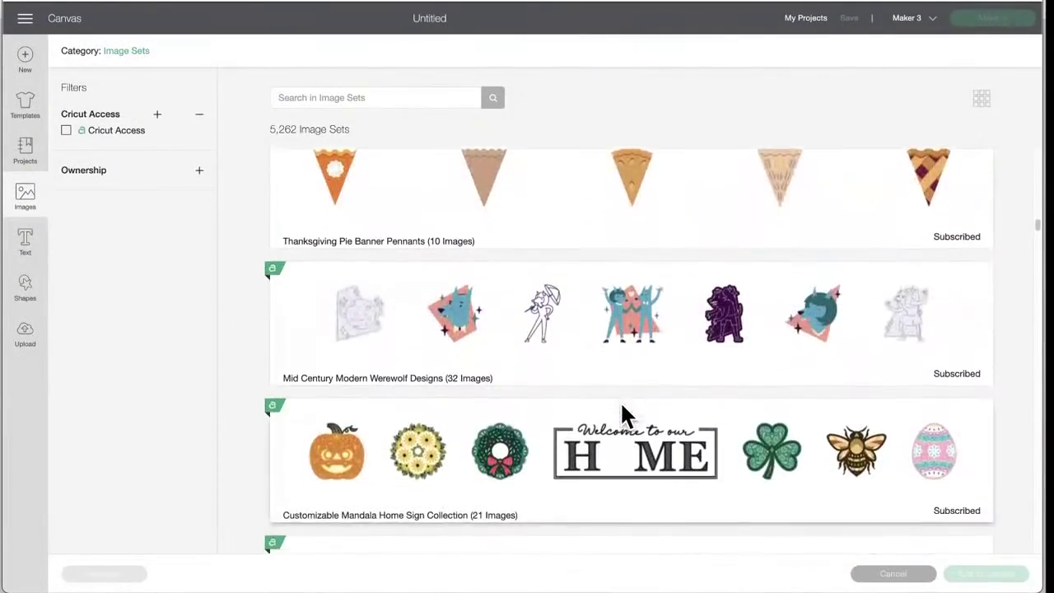
{"action": "scroll", "coordinate": [620, 400], "scroll_direction": "down", "scroll_amount": 7}
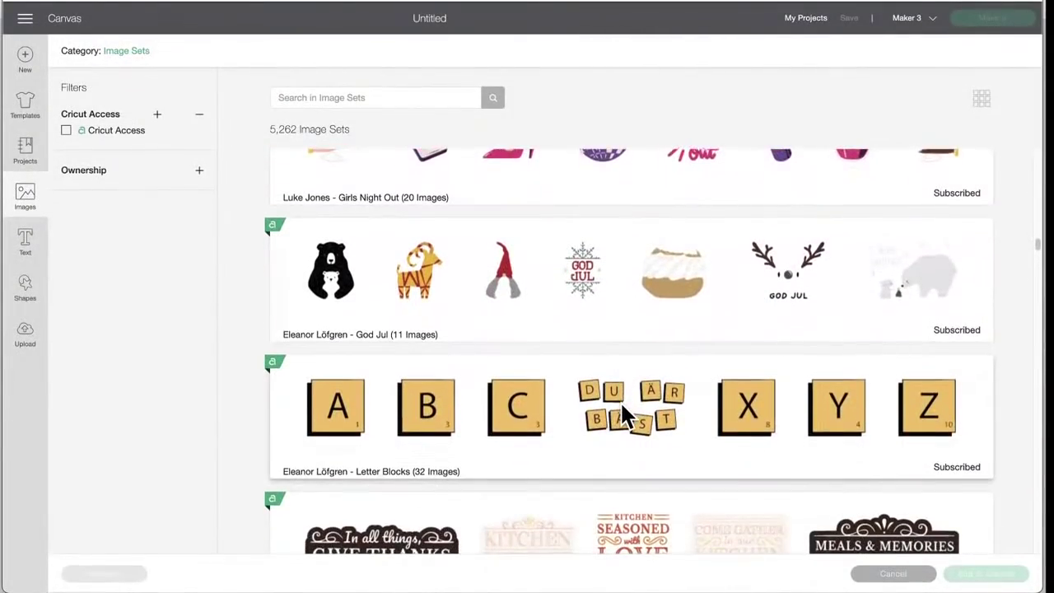
{"action": "scroll", "coordinate": [620, 401], "scroll_direction": "down", "scroll_amount": 6}
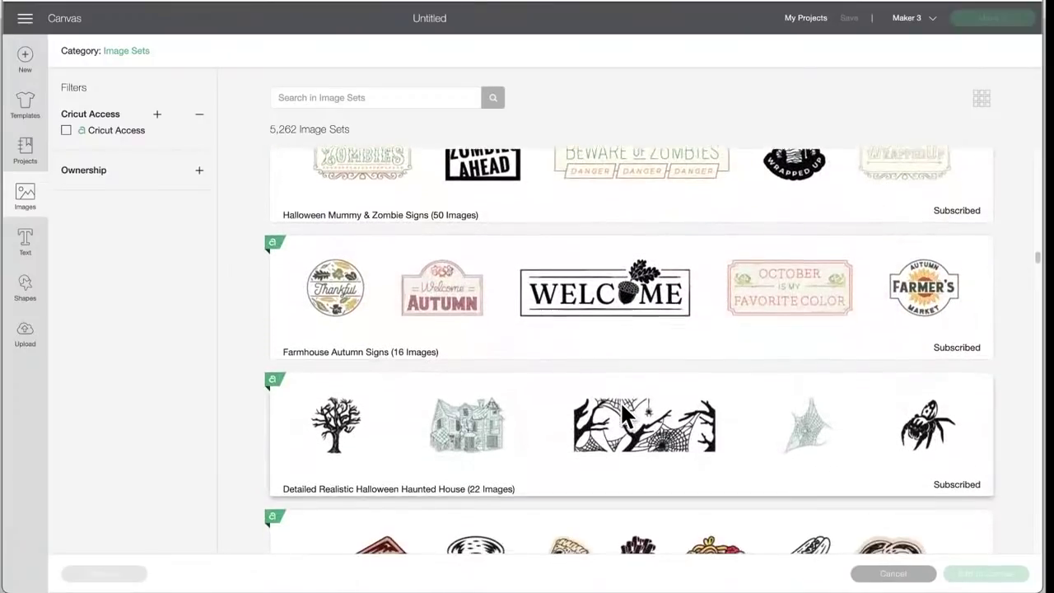
Examine the image sets from Linocut Delicious Meals to Autumn Home Decor Signs, and open the Bizarre Graffiti Animals set.
{"action": "scroll", "coordinate": [620, 401], "scroll_direction": "down", "scroll_amount": 6}
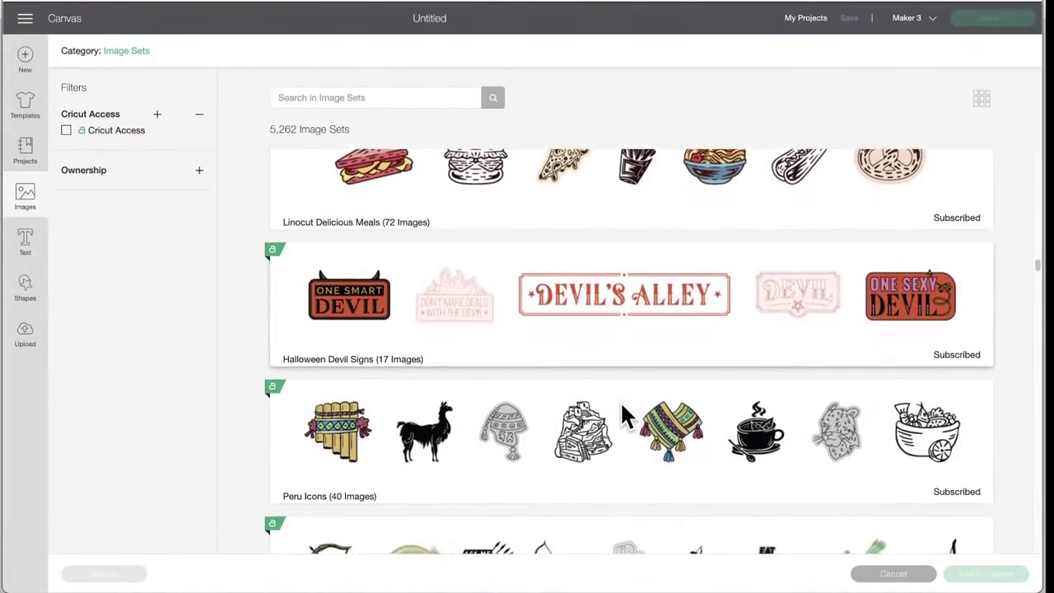
{"action": "scroll", "coordinate": [626, 415], "scroll_direction": "down", "scroll_amount": 6}
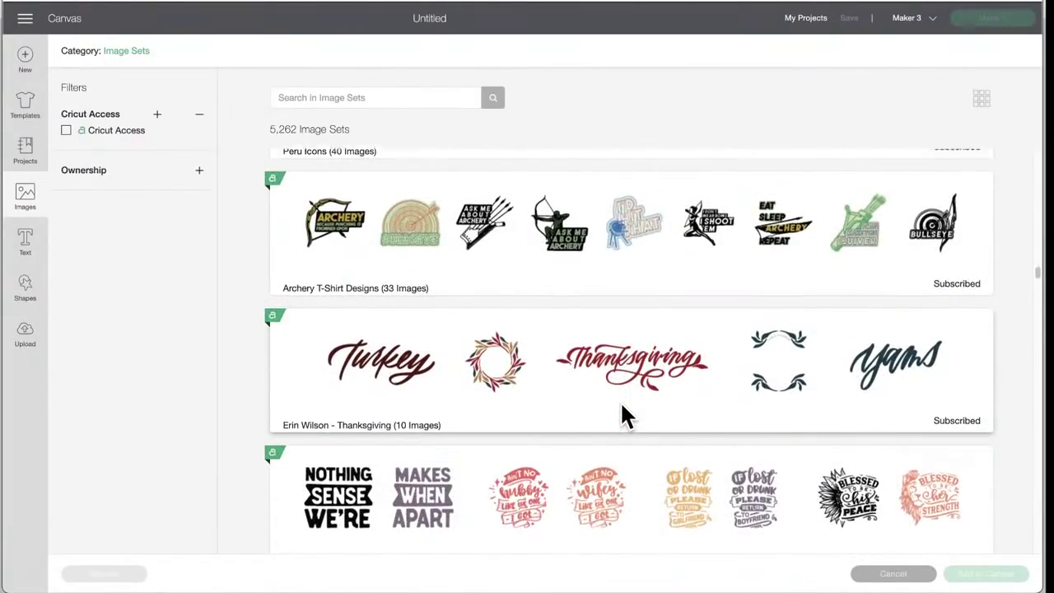
{"action": "scroll", "coordinate": [622, 409], "scroll_direction": "down", "scroll_amount": 4}
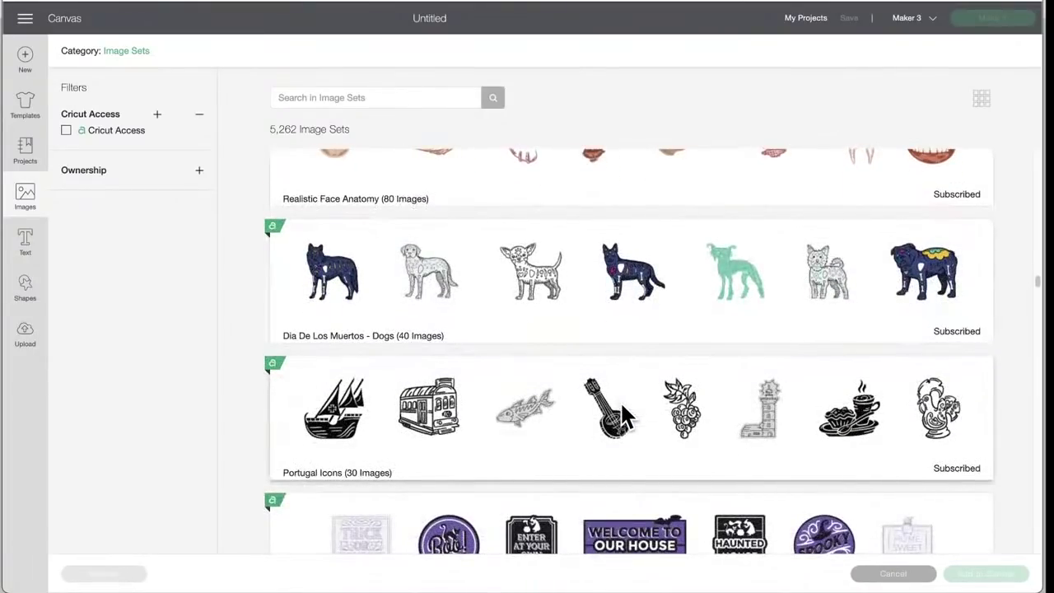
{"action": "scroll", "coordinate": [619, 401], "scroll_direction": "down", "scroll_amount": 4}
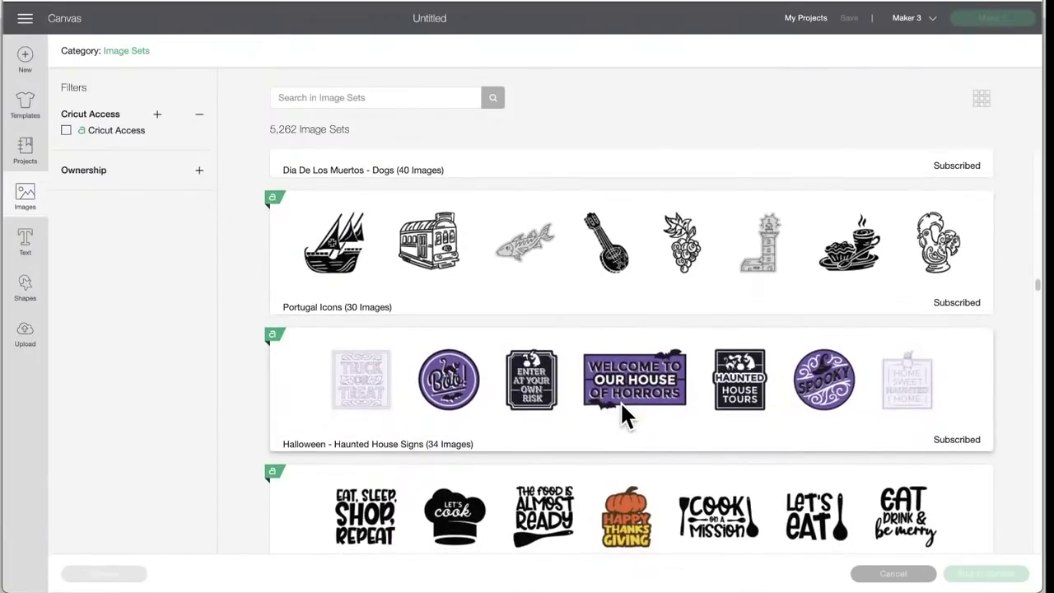
{"action": "scroll", "coordinate": [619, 401], "scroll_direction": "down", "scroll_amount": 1}
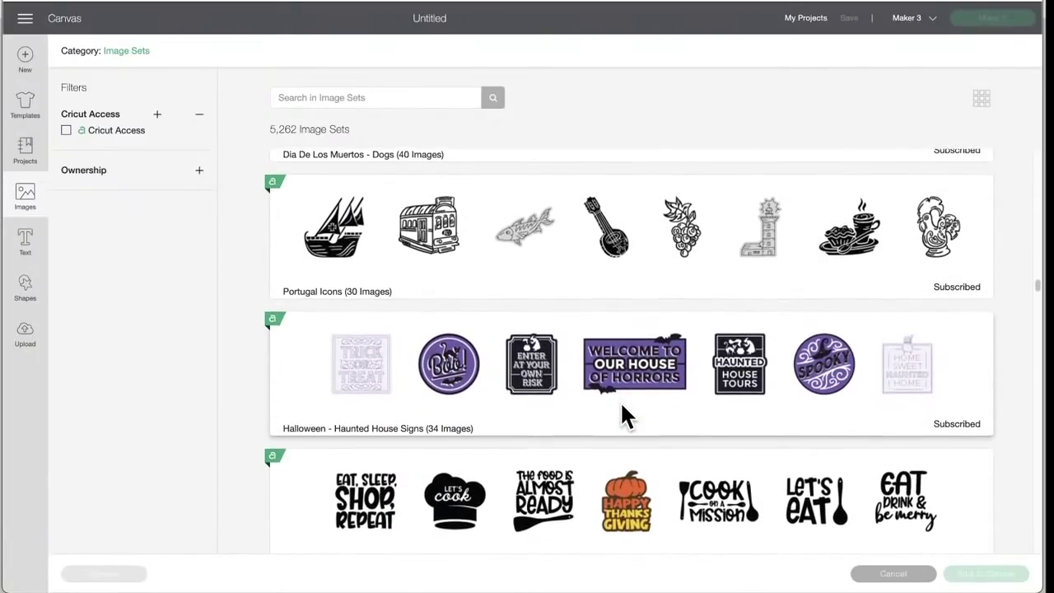
{"action": "scroll", "coordinate": [621, 403], "scroll_direction": "down", "scroll_amount": 6}
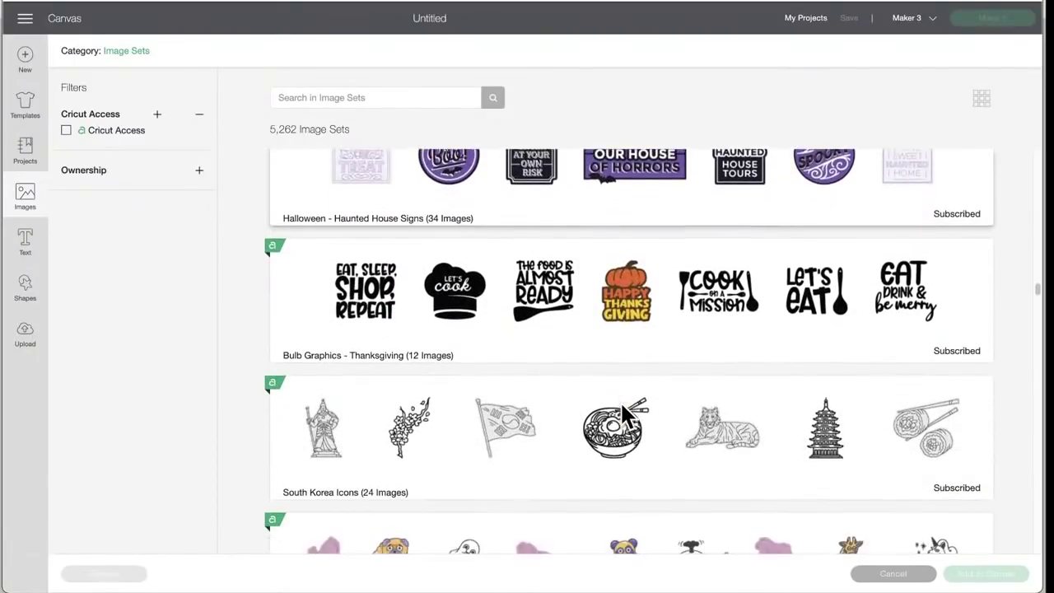
{"action": "scroll", "coordinate": [621, 403], "scroll_direction": "down", "scroll_amount": 5}
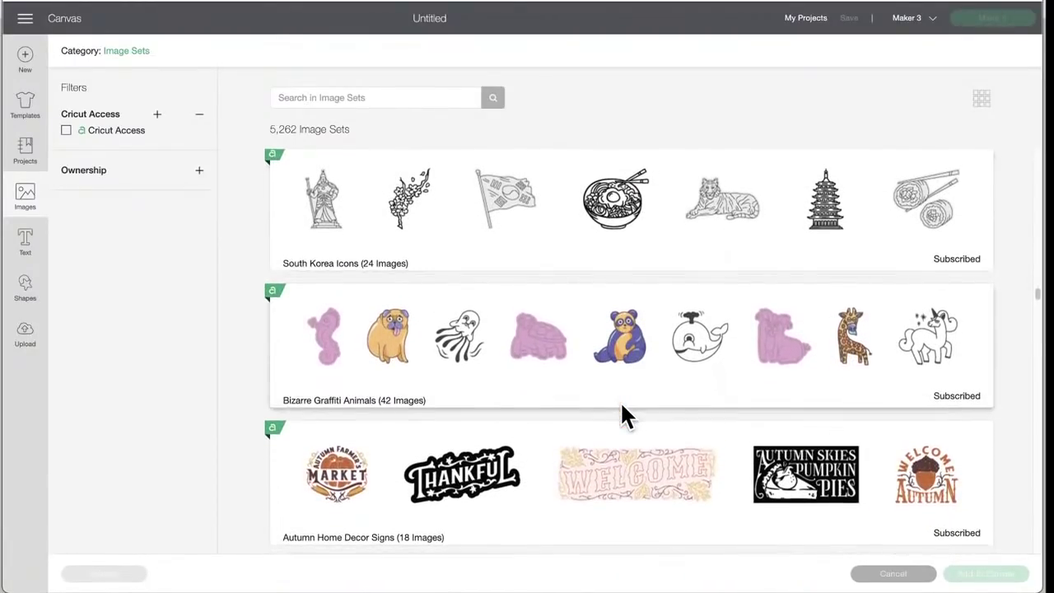
{"action": "scroll", "coordinate": [621, 403], "scroll_direction": "down", "scroll_amount": 1}
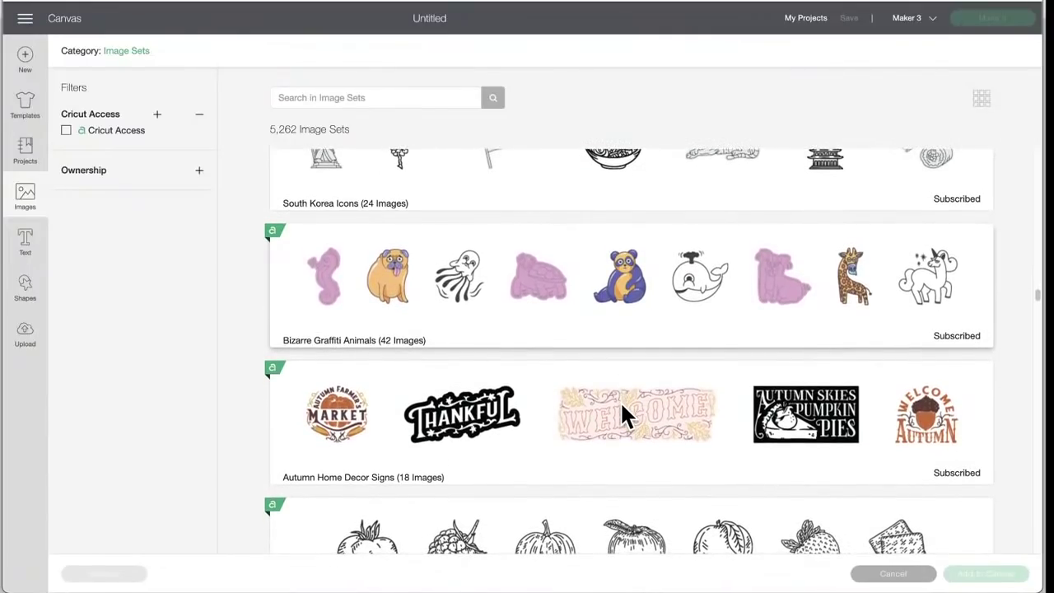
{"action": "left_click", "coordinate": [622, 300]}
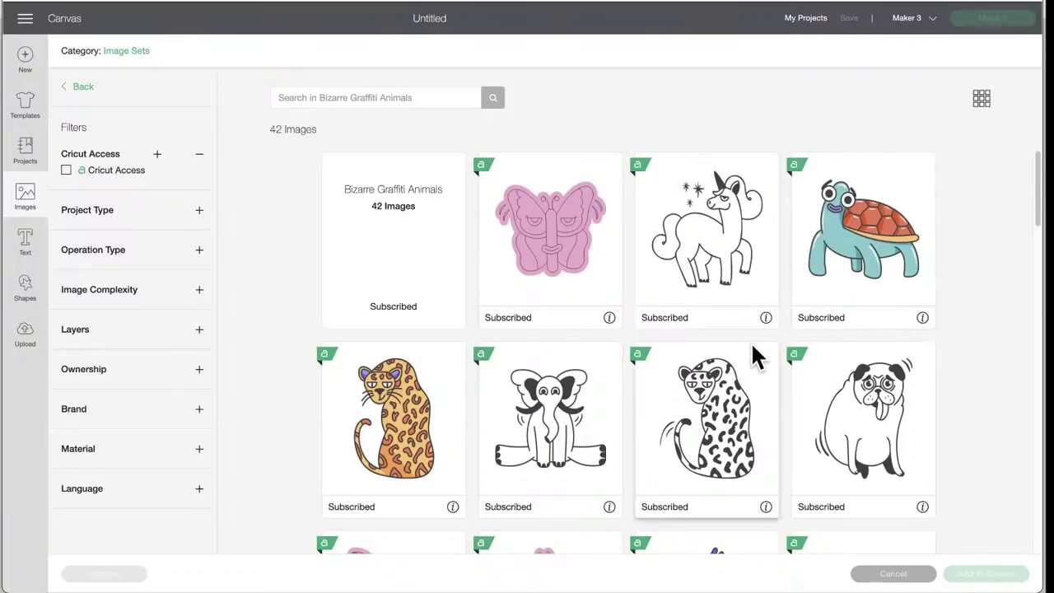
Examine the Bizarre Graffiti Animals images from the first butterfly, unicorn and turtle to the purple-winged insect and blue whale.
{"action": "scroll", "coordinate": [755, 356], "scroll_direction": "down", "scroll_amount": 2}
{"action": "scroll", "coordinate": [751, 342], "scroll_direction": "down", "scroll_amount": 2}
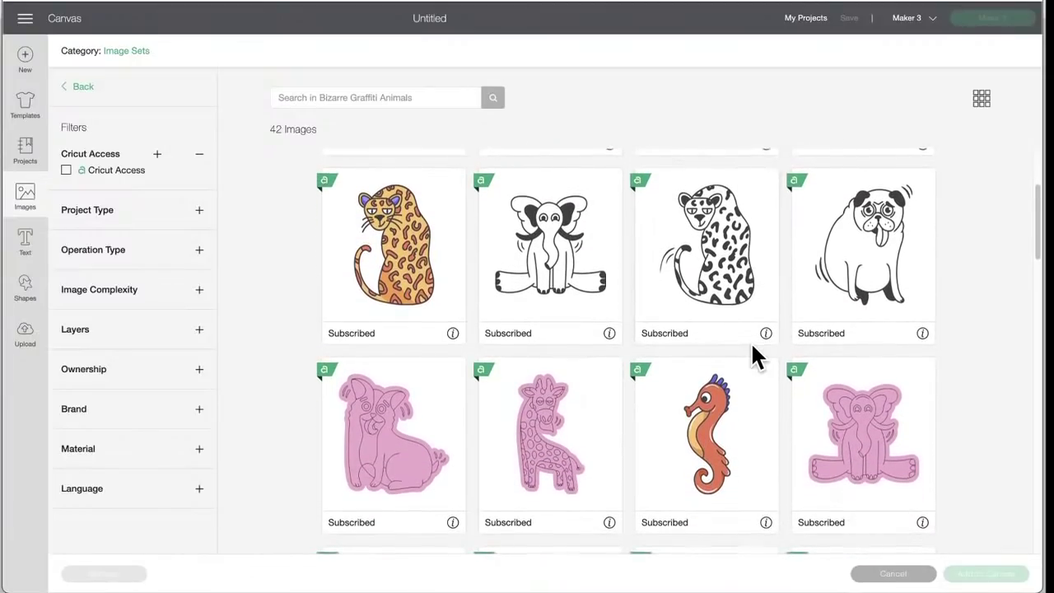
{"action": "scroll", "coordinate": [750, 341], "scroll_direction": "down", "scroll_amount": 3}
{"action": "scroll", "coordinate": [752, 350], "scroll_direction": "down", "scroll_amount": 6}
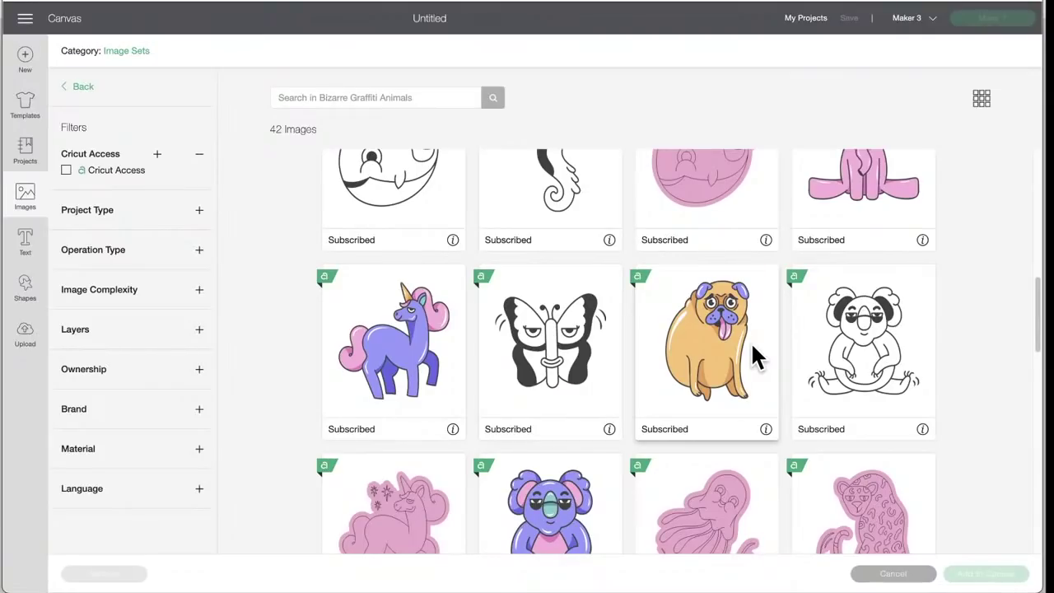
{"action": "scroll", "coordinate": [751, 344], "scroll_direction": "down", "scroll_amount": 1}
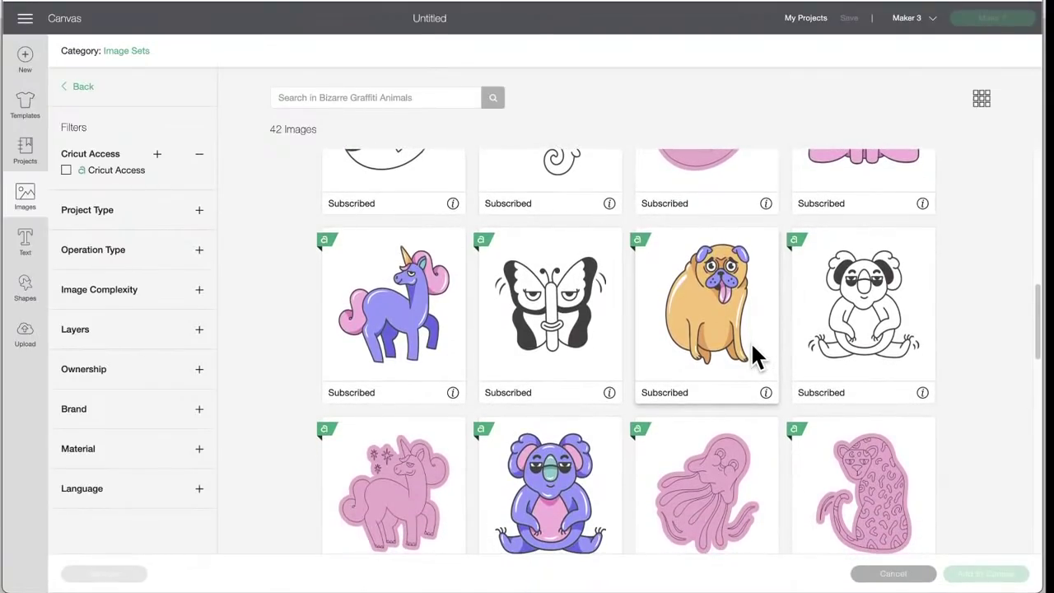
{"action": "scroll", "coordinate": [752, 353], "scroll_direction": "down", "scroll_amount": 1}
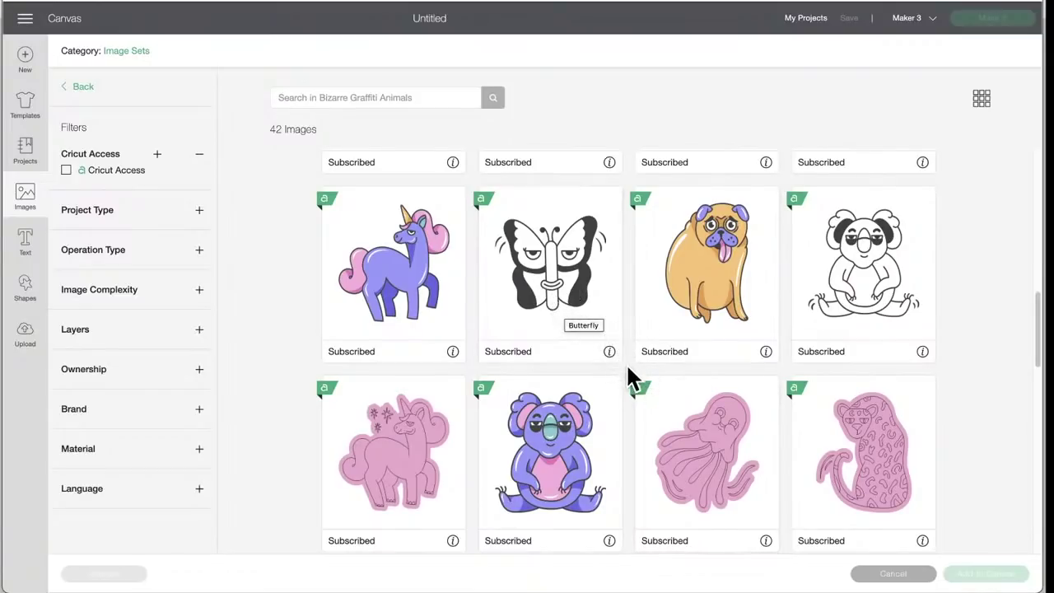
{"action": "scroll", "coordinate": [636, 383], "scroll_direction": "down", "scroll_amount": 3}
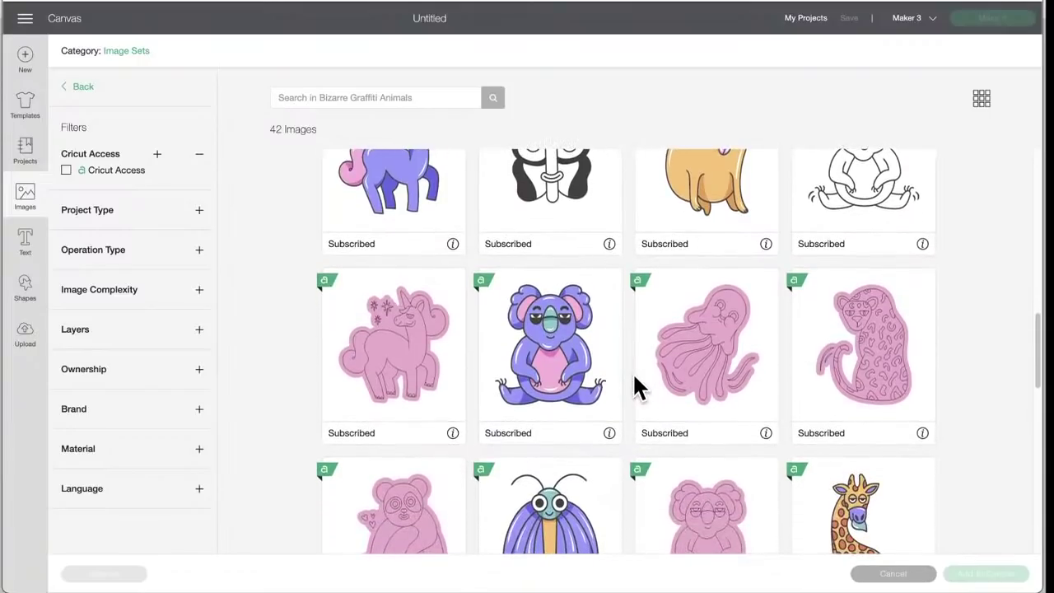
{"action": "scroll", "coordinate": [634, 381], "scroll_direction": "down", "scroll_amount": 2}
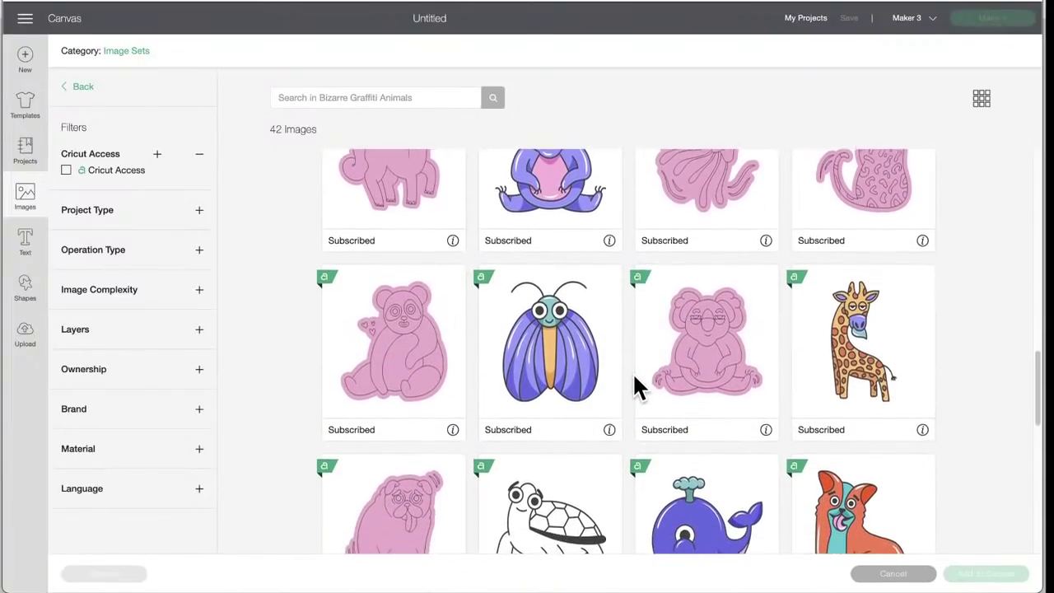
{"action": "scroll", "coordinate": [634, 378], "scroll_direction": "down", "scroll_amount": 2}
{"action": "scroll", "coordinate": [576, 313], "scroll_direction": "down", "scroll_amount": 1}
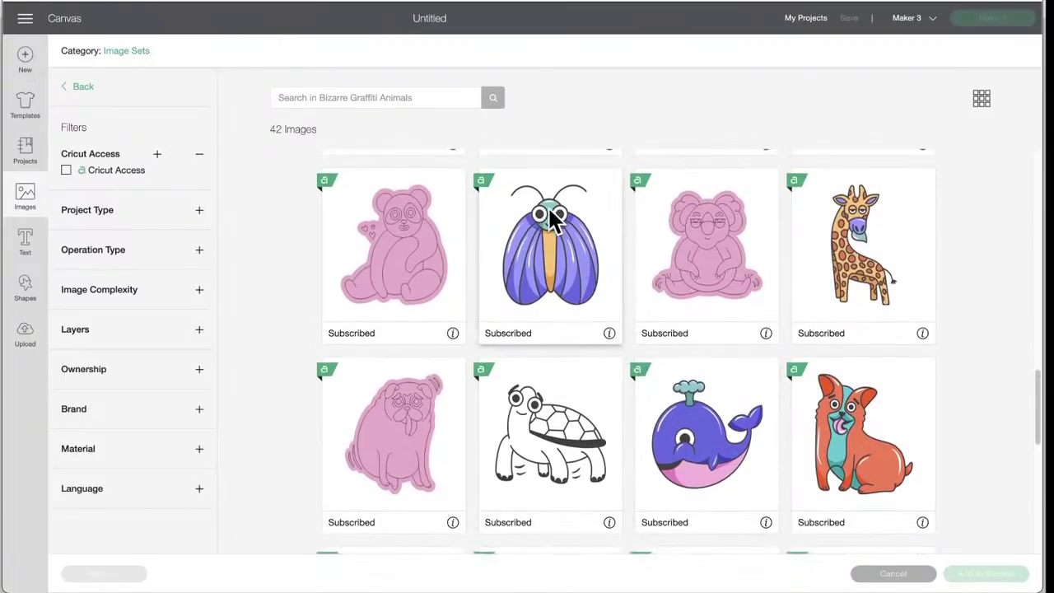
Check the image details of the purple-winged insect and of the orange and teal dog, closing each again.
{"action": "left_click", "coordinate": [609, 333]}
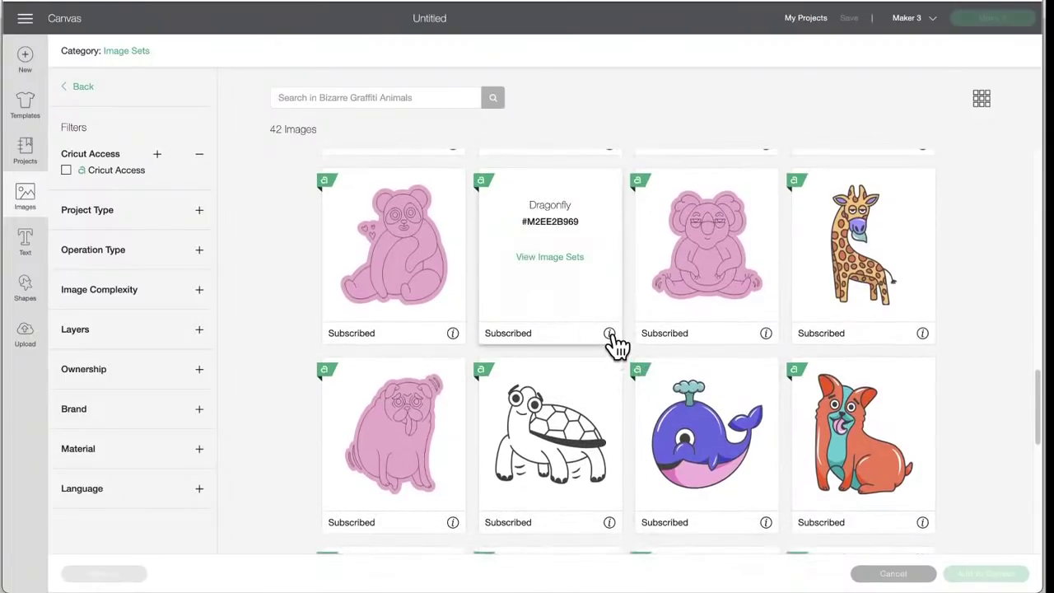
{"action": "left_click", "coordinate": [609, 333]}
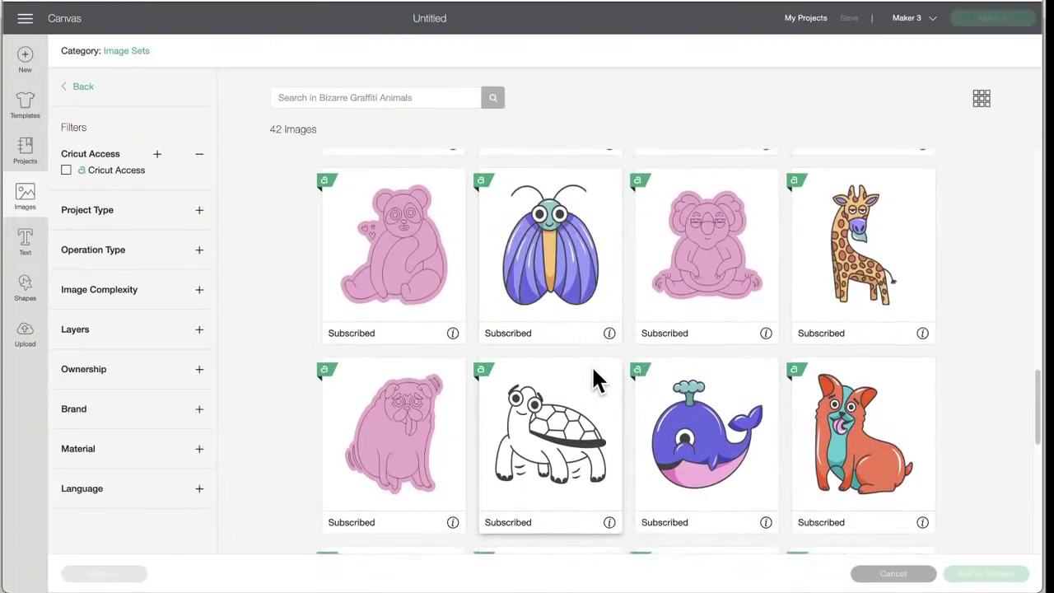
{"action": "scroll", "coordinate": [597, 378], "scroll_direction": "down", "scroll_amount": 2}
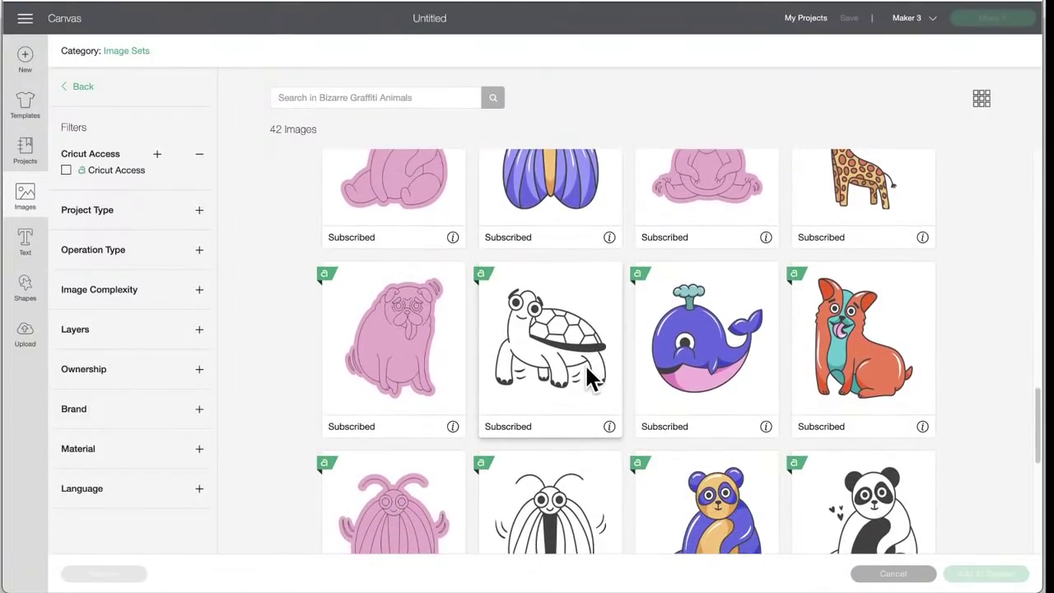
{"action": "scroll", "coordinate": [587, 368], "scroll_direction": "down", "scroll_amount": 2}
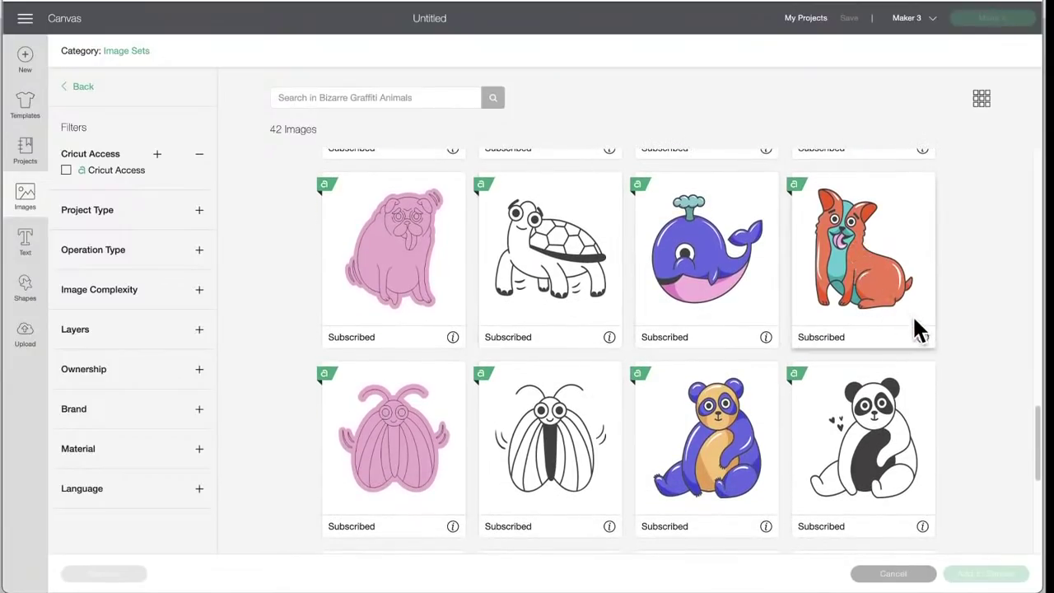
{"action": "left_click", "coordinate": [922, 338]}
{"action": "left_click", "coordinate": [922, 338]}
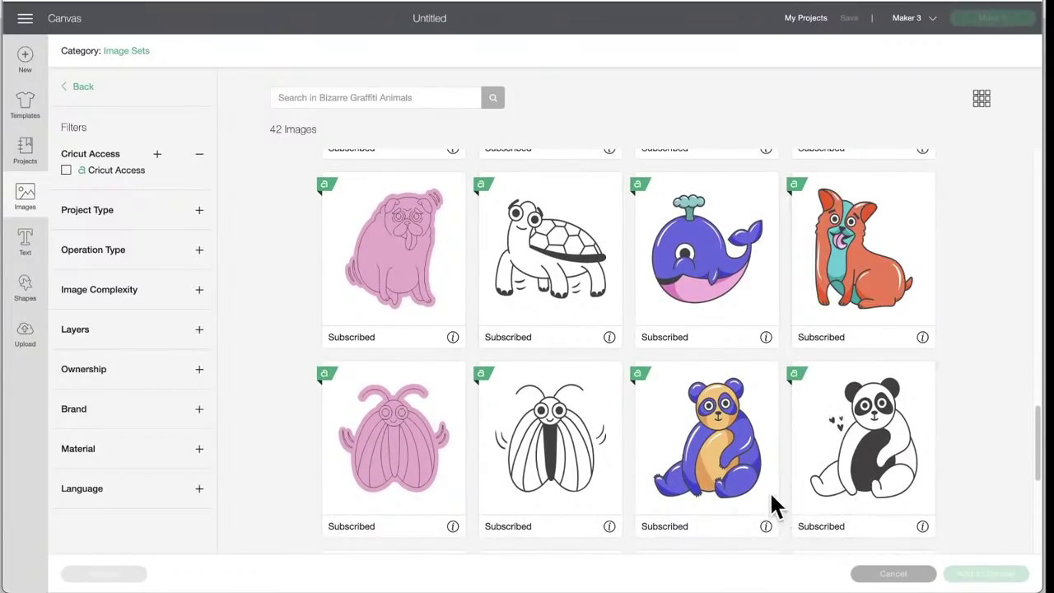
Examine the remaining panda, giraffe, seahorse, jellyfish and butterfly images in the set, and go back up to its first rows.
{"action": "scroll", "coordinate": [737, 461], "scroll_direction": "down", "scroll_amount": 2}
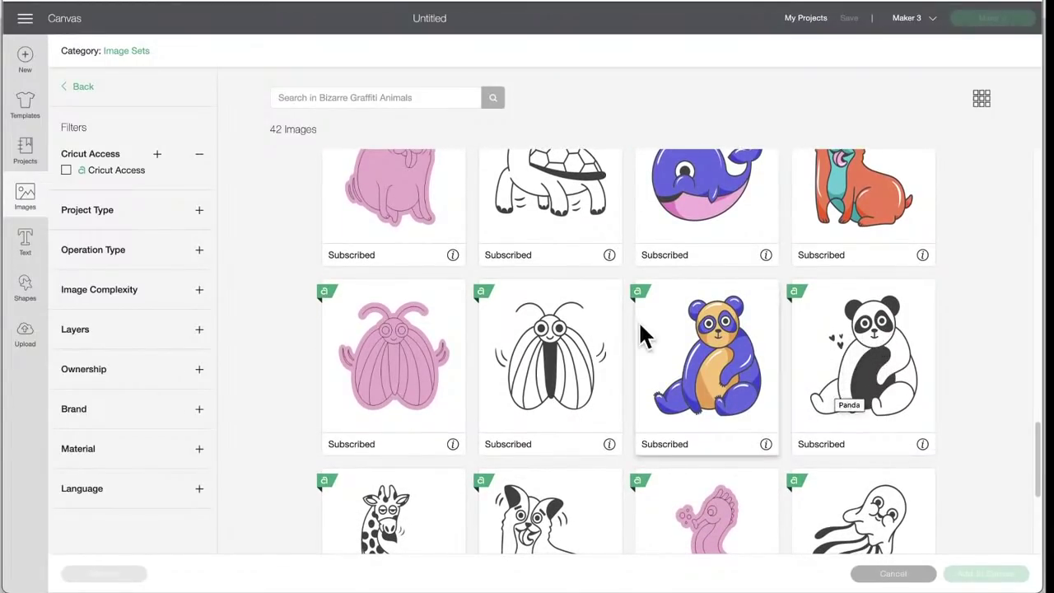
{"action": "scroll", "coordinate": [565, 447], "scroll_direction": "down", "scroll_amount": 3}
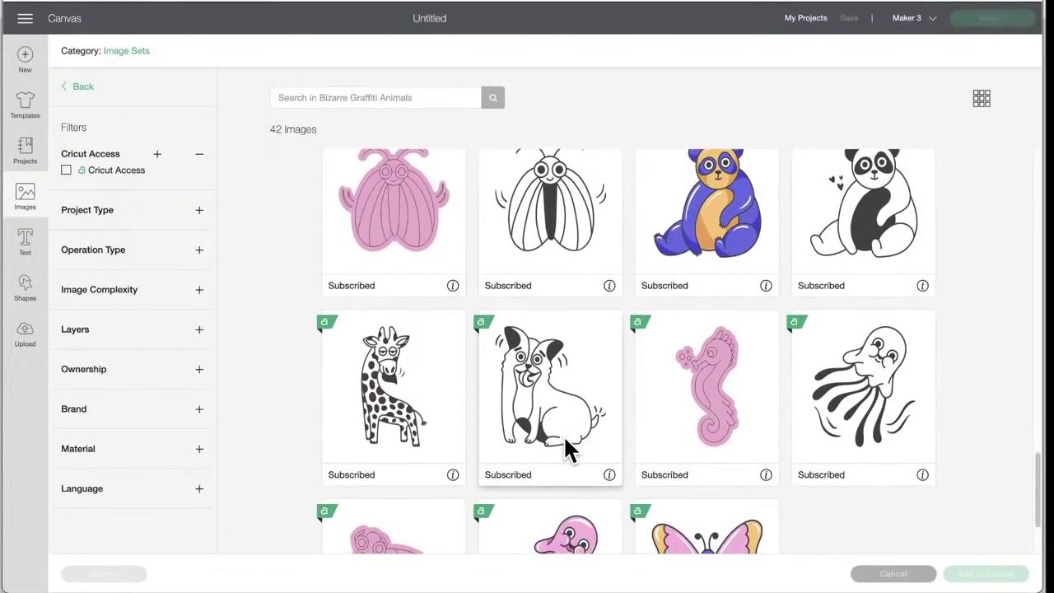
{"action": "scroll", "coordinate": [564, 447], "scroll_direction": "down", "scroll_amount": 1}
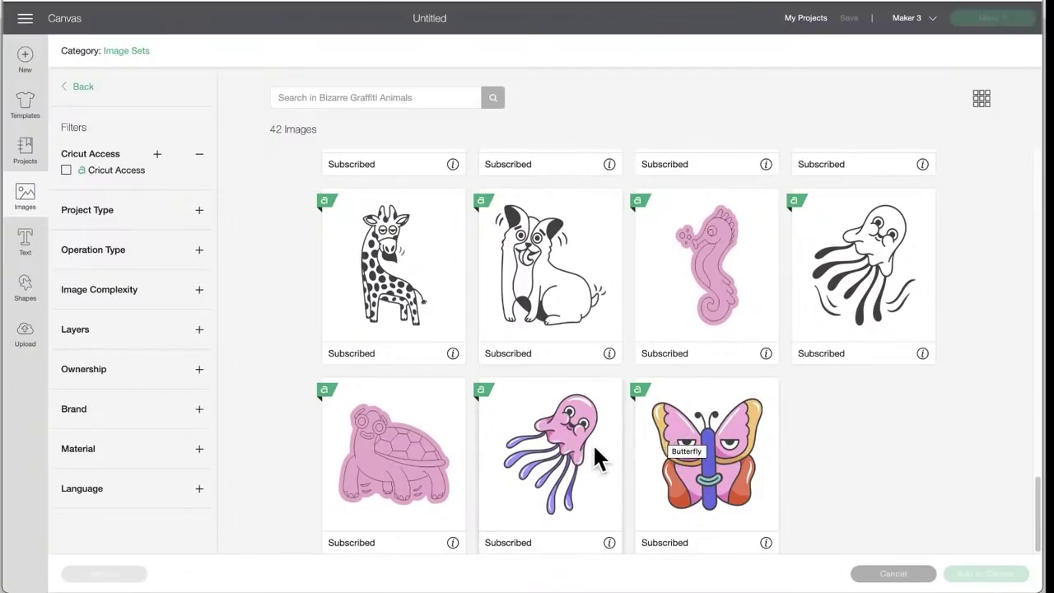
{"action": "scroll", "coordinate": [579, 481], "scroll_direction": "up", "scroll_amount": 5}
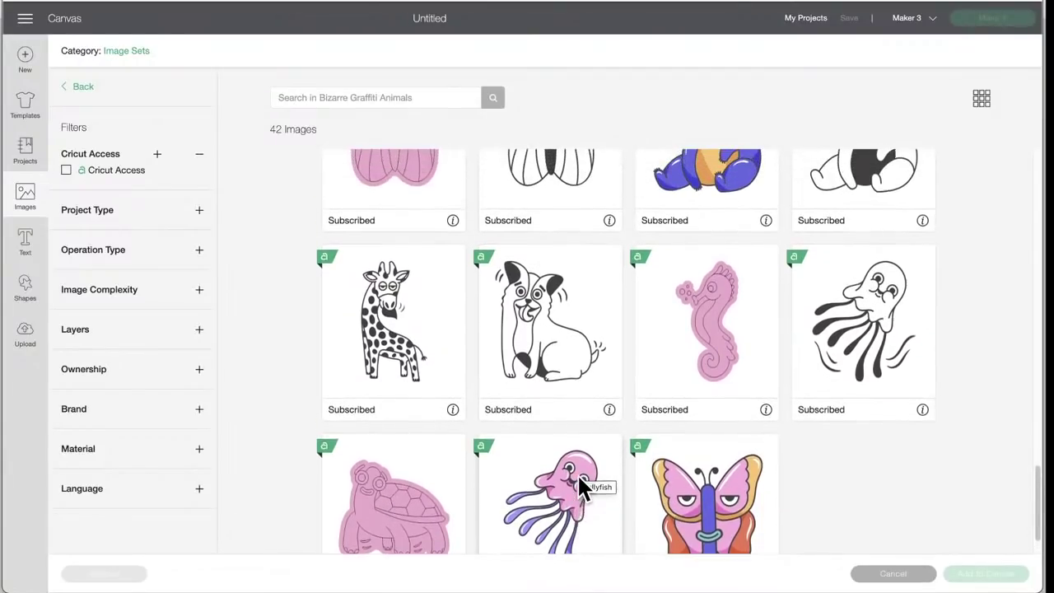
{"action": "scroll", "coordinate": [579, 481], "scroll_direction": "up", "scroll_amount": 10}
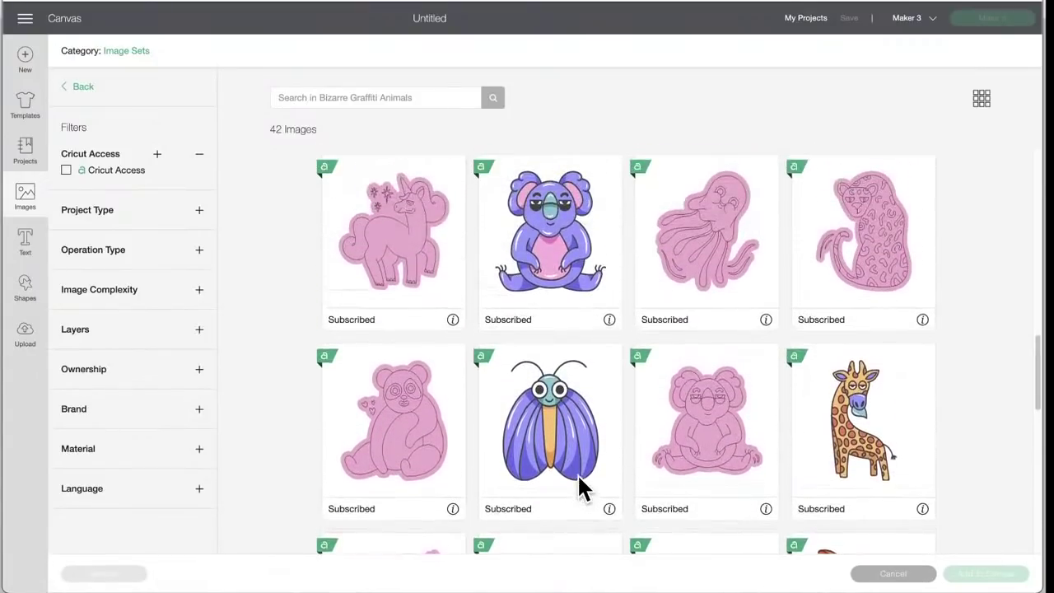
{"action": "scroll", "coordinate": [579, 481], "scroll_direction": "up", "scroll_amount": 6}
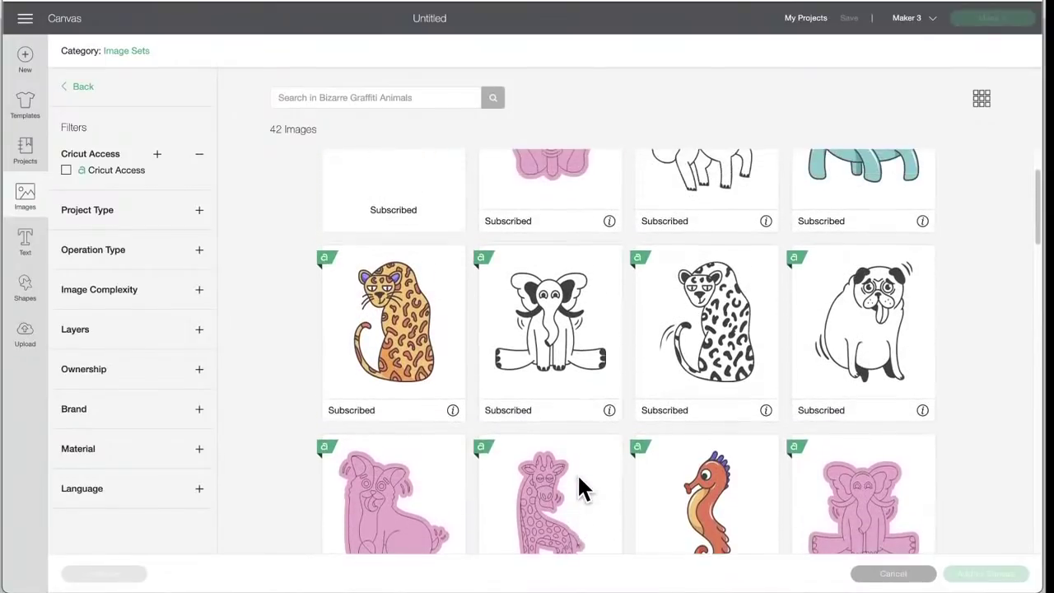
Return to the image sets list and examine the sets down to Switzerland Printables and Switzerland Icons.
{"action": "left_click", "coordinate": [82, 87]}
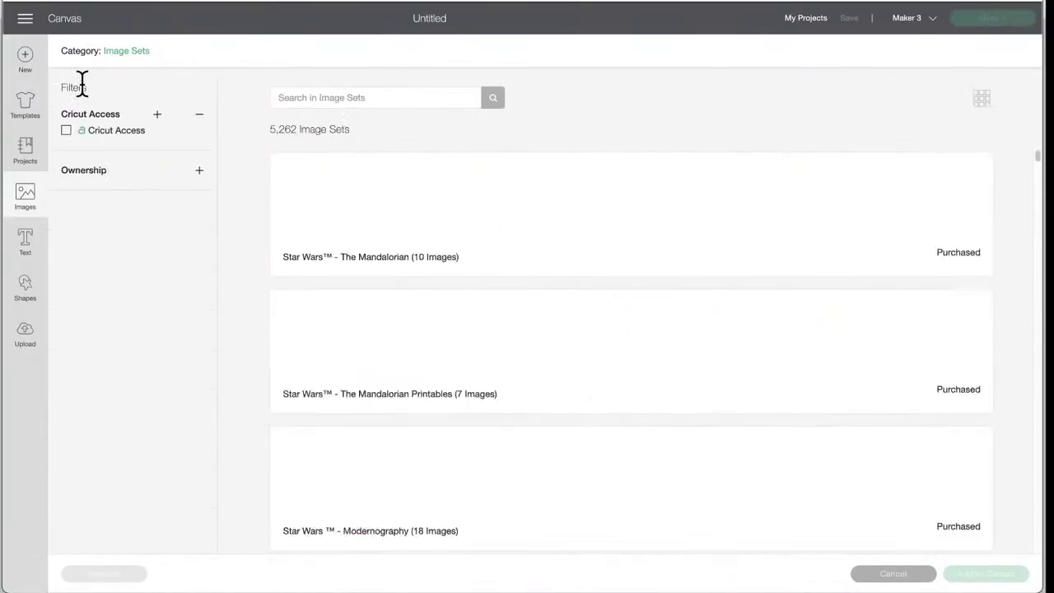
{"action": "scroll", "coordinate": [498, 430], "scroll_direction": "down", "scroll_amount": 20}
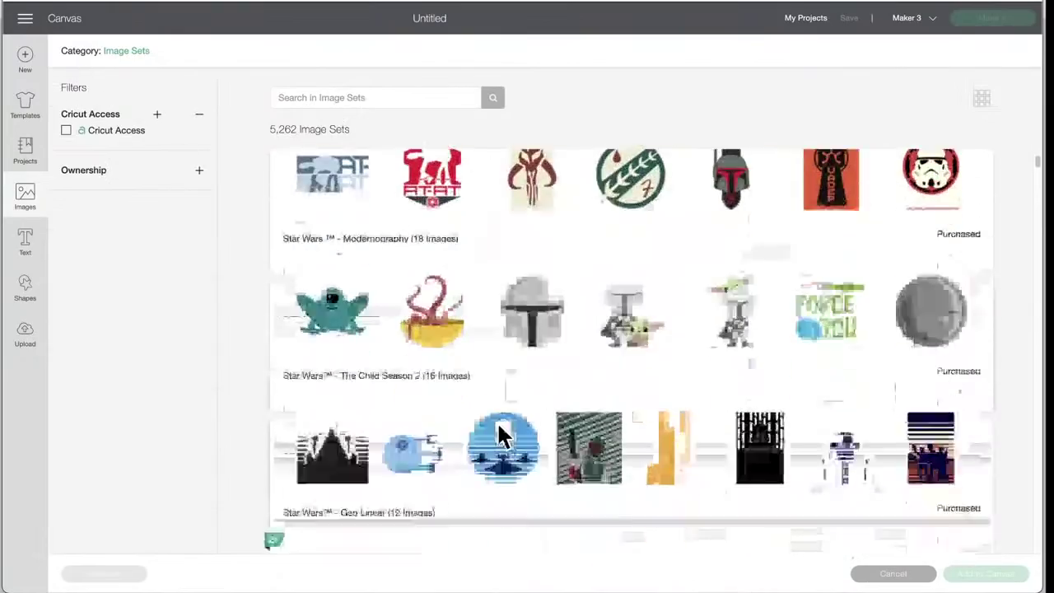
{"action": "scroll", "coordinate": [497, 428], "scroll_direction": "down", "scroll_amount": 20}
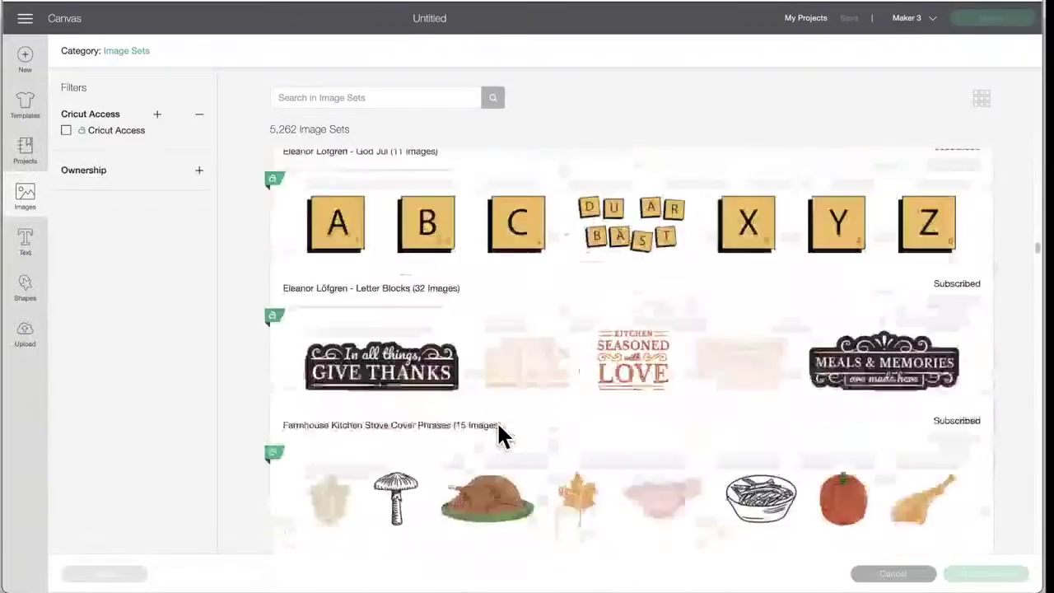
{"action": "scroll", "coordinate": [499, 436], "scroll_direction": "down", "scroll_amount": 20}
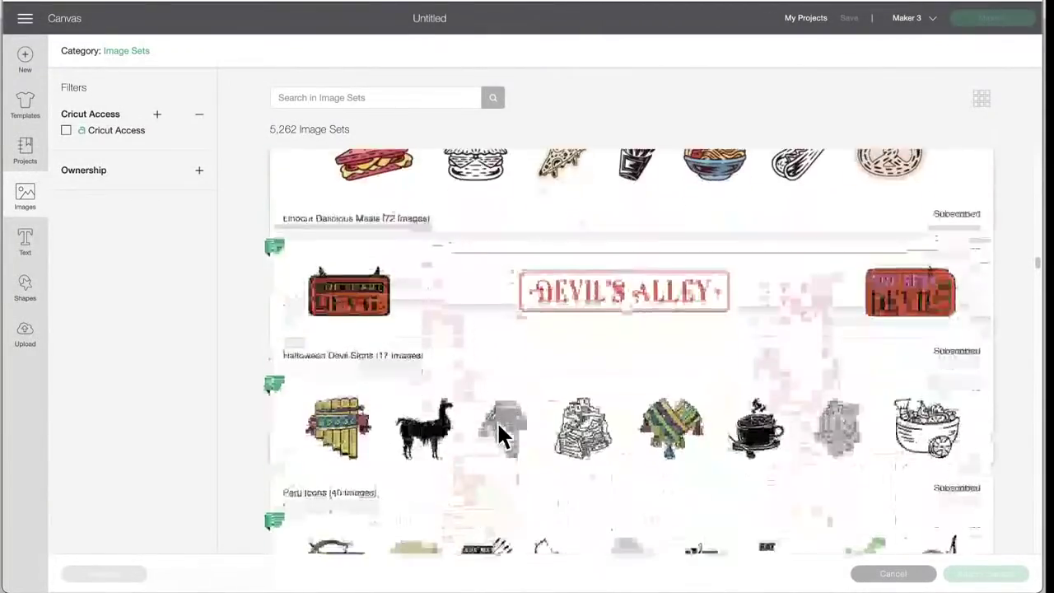
{"action": "scroll", "coordinate": [502, 436], "scroll_direction": "down", "scroll_amount": 20}
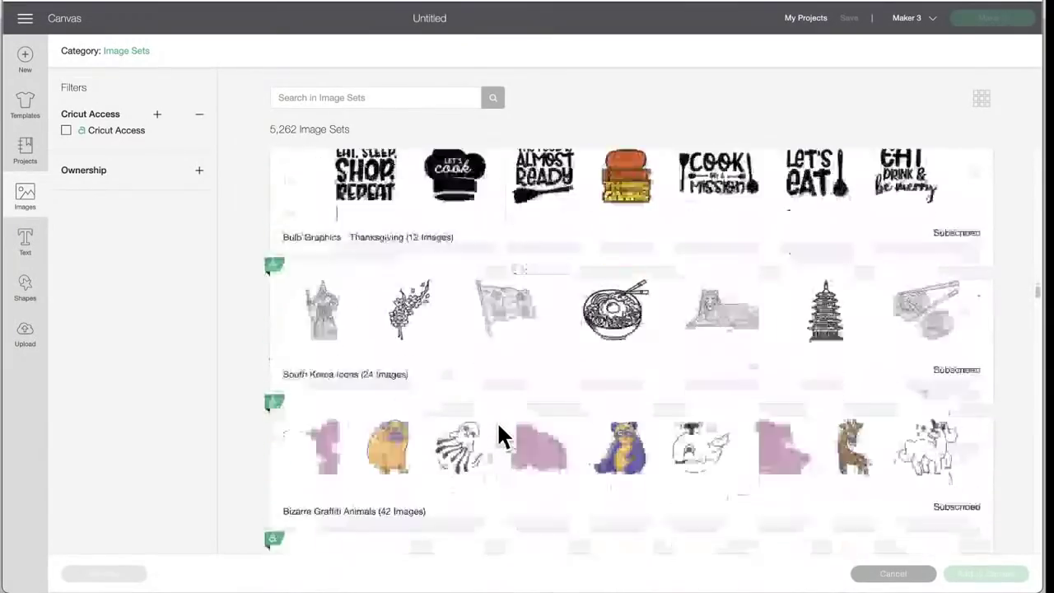
{"action": "scroll", "coordinate": [502, 434], "scroll_direction": "down", "scroll_amount": 6}
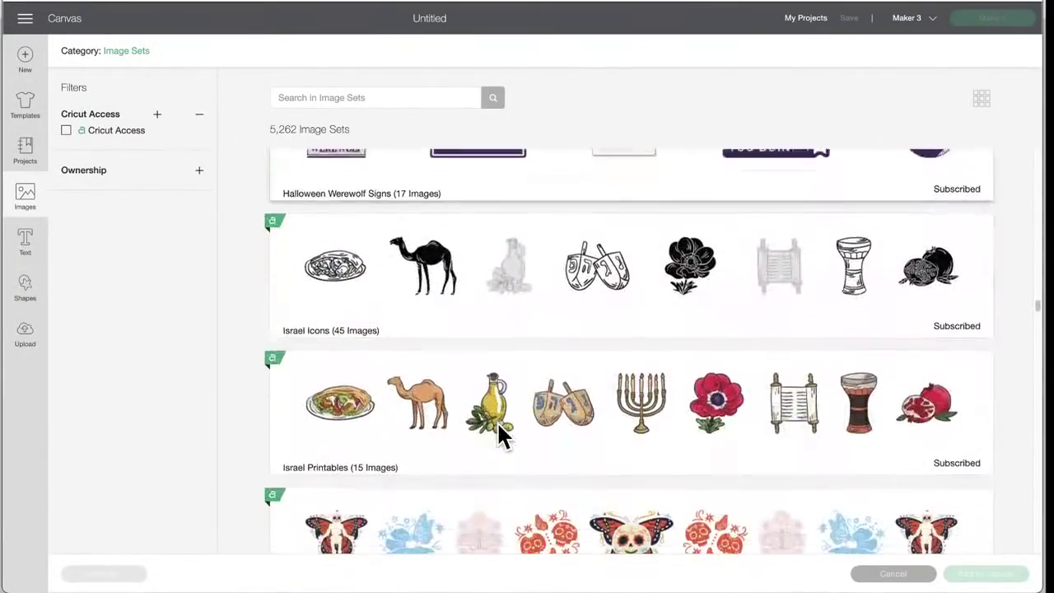
{"action": "scroll", "coordinate": [499, 433], "scroll_direction": "down", "scroll_amount": 4}
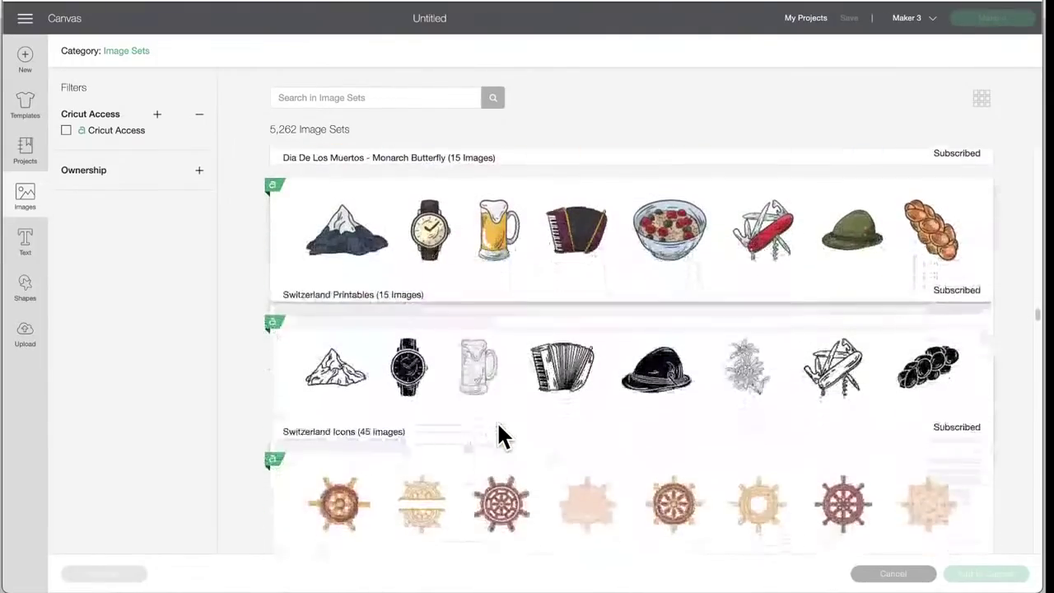
Look back through the sets from Autumn Home Decor Signs to Archery T-Shirt Designs, and open the Thanksgiving lettering set with Turkey and Yams.
{"action": "scroll", "coordinate": [499, 433], "scroll_direction": "up", "scroll_amount": 10}
{"action": "scroll", "coordinate": [500, 434], "scroll_direction": "up", "scroll_amount": 5}
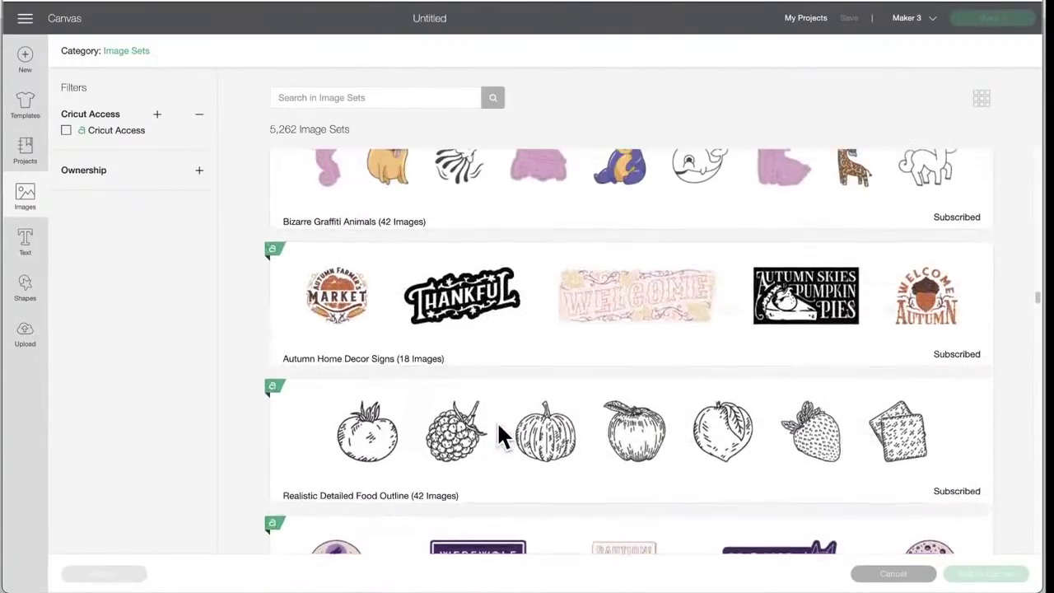
{"action": "scroll", "coordinate": [500, 435], "scroll_direction": "down", "scroll_amount": 2}
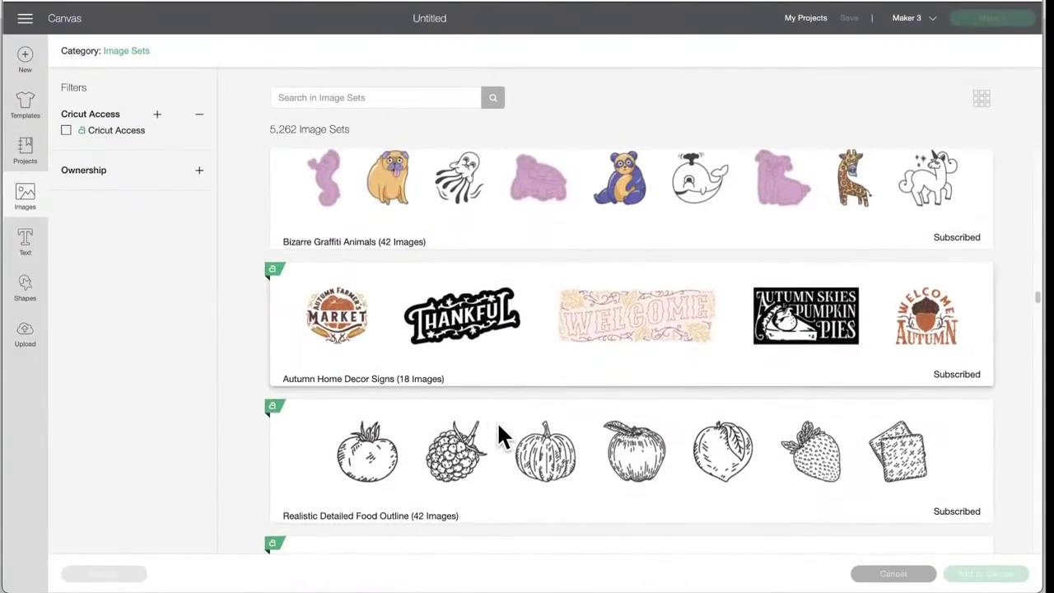
{"action": "scroll", "coordinate": [498, 434], "scroll_direction": "up", "scroll_amount": 3}
{"action": "scroll", "coordinate": [499, 435], "scroll_direction": "up", "scroll_amount": 7}
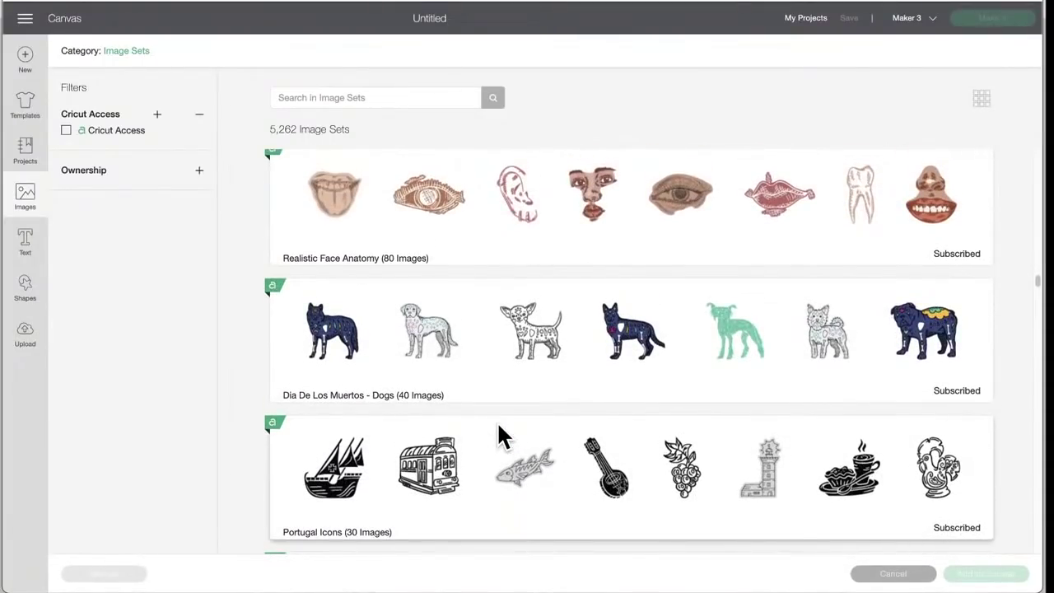
{"action": "scroll", "coordinate": [499, 434], "scroll_direction": "up", "scroll_amount": 5}
{"action": "scroll", "coordinate": [499, 435], "scroll_direction": "up", "scroll_amount": 3}
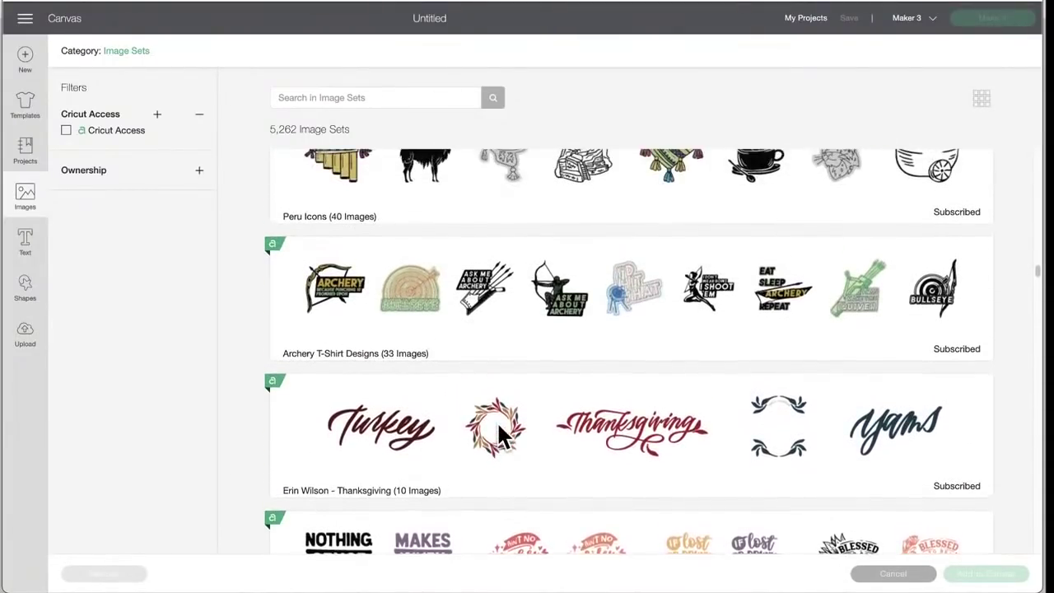
{"action": "left_click", "coordinate": [540, 440]}
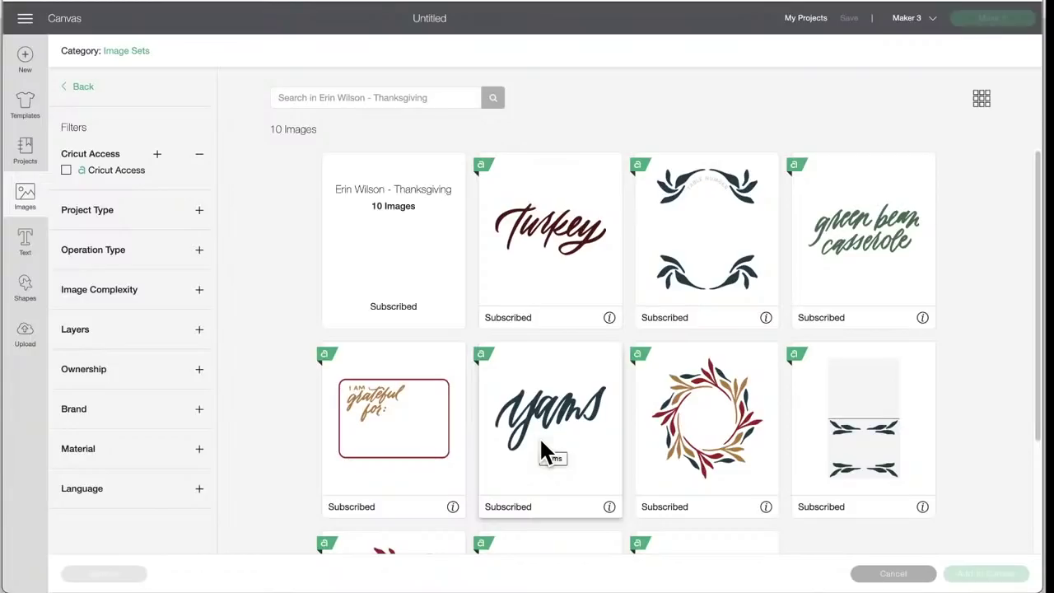
Examine the lettering, wreath, place card and grateful-for images in the Thanksgiving set.
{"action": "scroll", "coordinate": [542, 444], "scroll_direction": "down", "scroll_amount": 1}
{"action": "scroll", "coordinate": [541, 445], "scroll_direction": "up", "scroll_amount": 1}
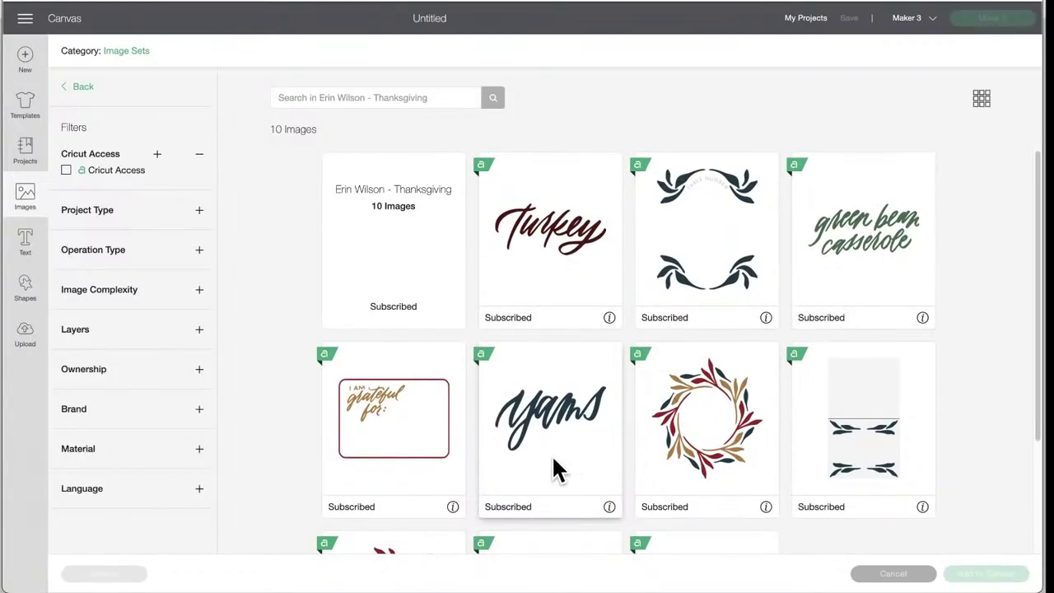
{"action": "scroll", "coordinate": [552, 459], "scroll_direction": "down", "scroll_amount": 4}
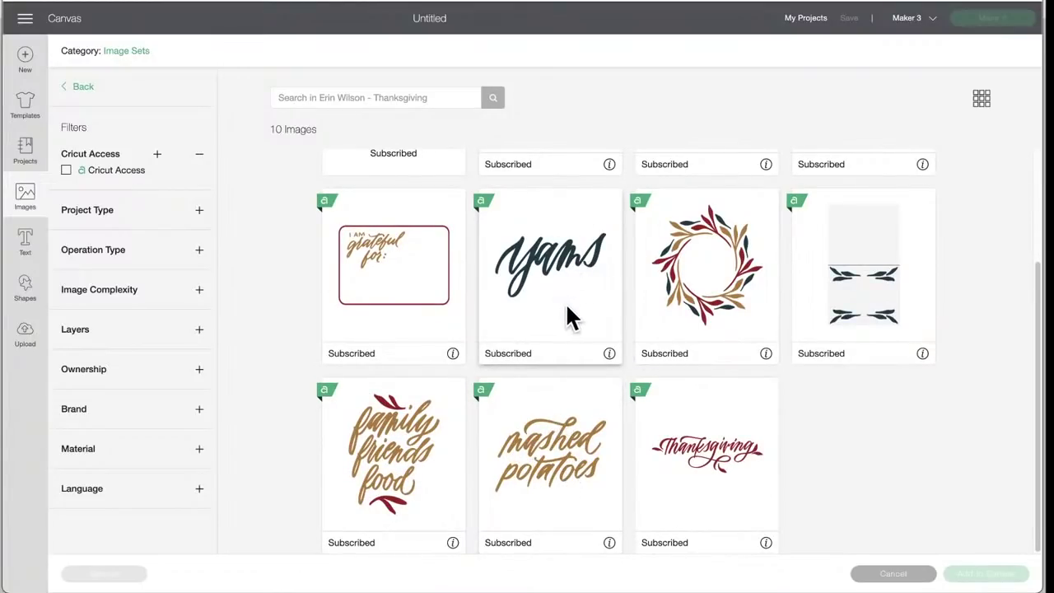
{"action": "scroll", "coordinate": [565, 326], "scroll_direction": "up", "scroll_amount": 4}
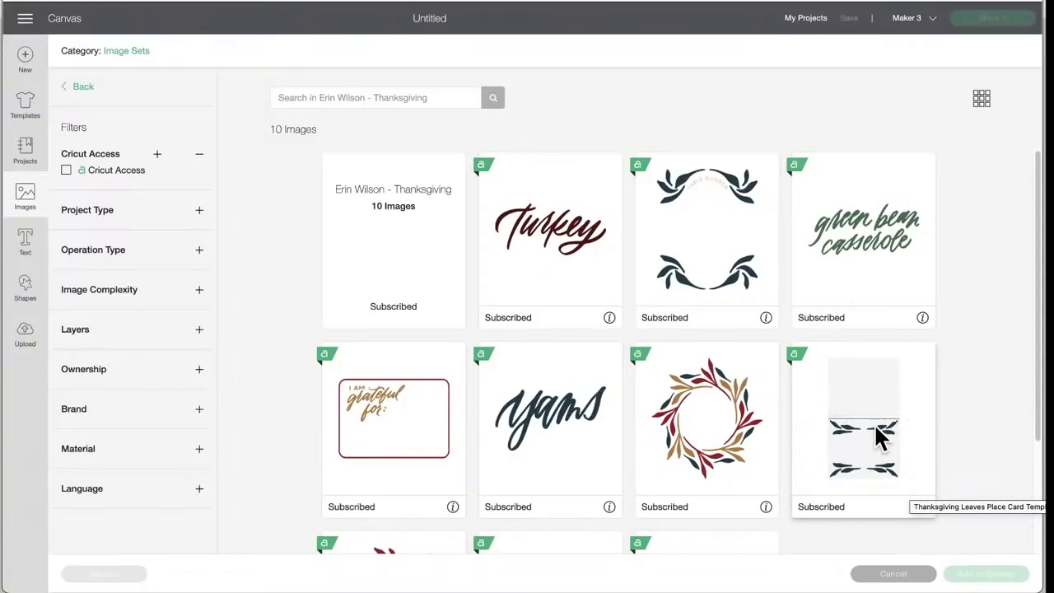
{"action": "scroll", "coordinate": [851, 453], "scroll_direction": "down", "scroll_amount": 4}
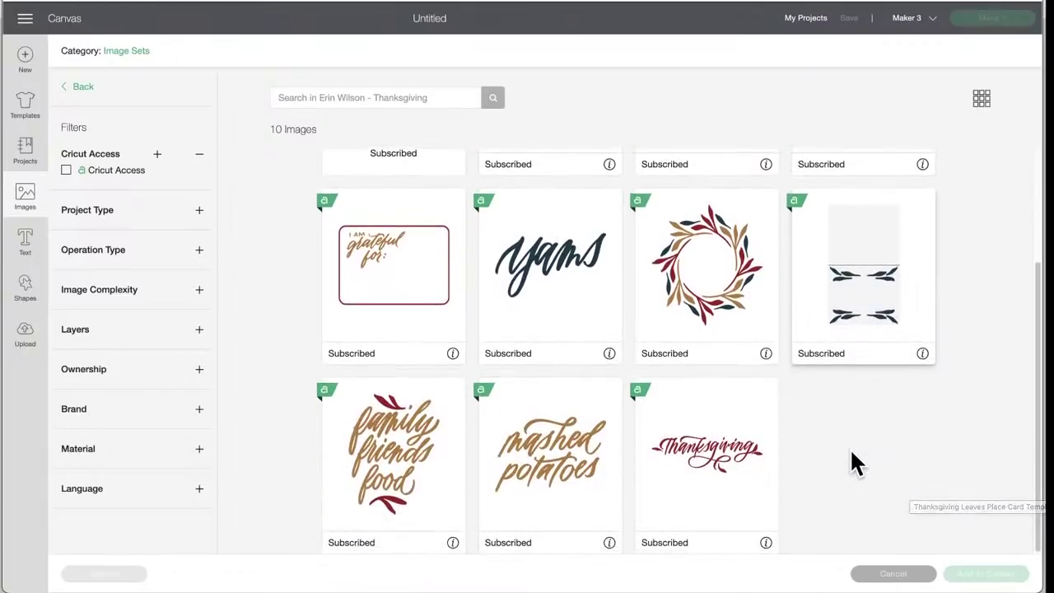
{"action": "scroll", "coordinate": [851, 453], "scroll_direction": "up", "scroll_amount": 4}
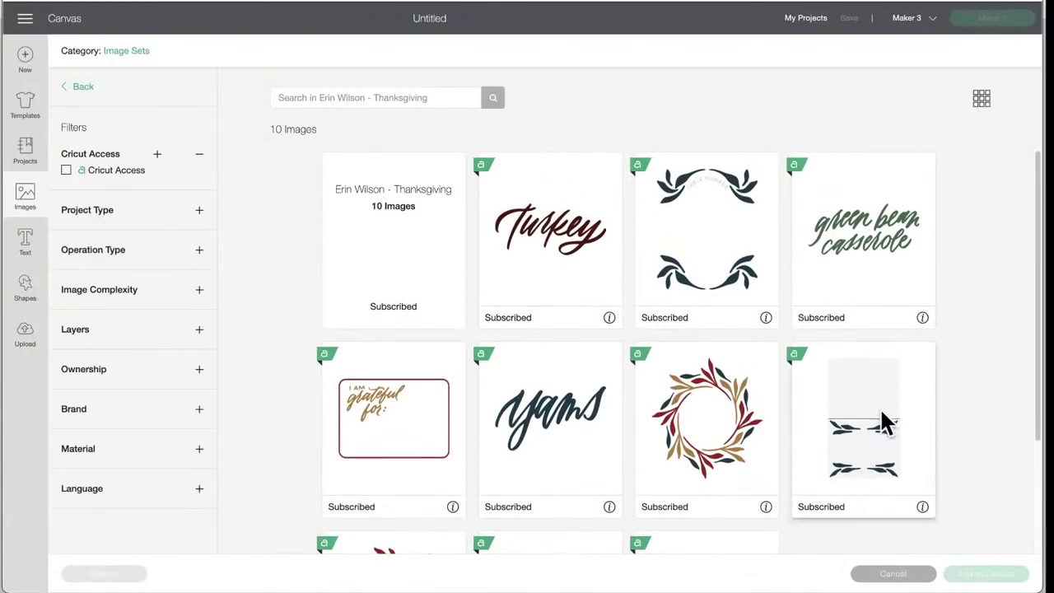
Return to the image sets list, browse past the Thanksgiving and Halloween sets, and open the God Jul set.
{"action": "left_click", "coordinate": [84, 87]}
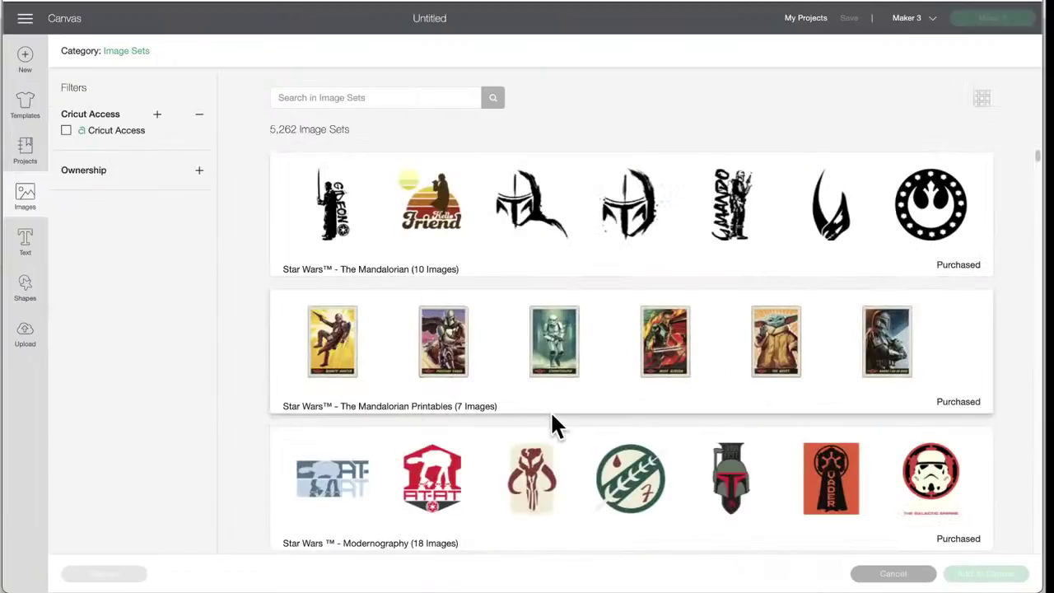
{"action": "scroll", "coordinate": [608, 436], "scroll_direction": "down", "scroll_amount": 20}
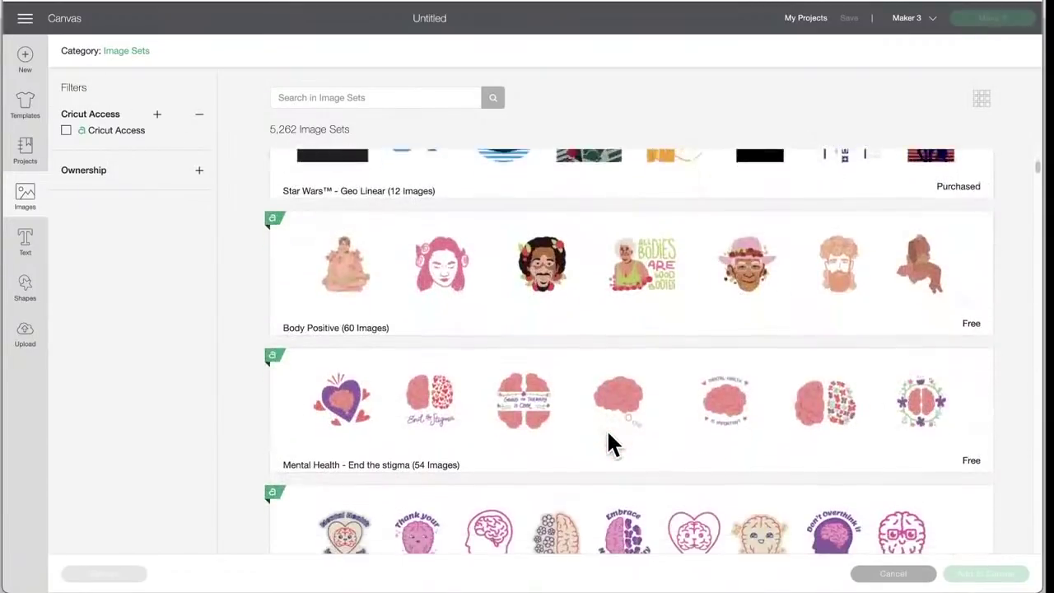
{"action": "scroll", "coordinate": [607, 436], "scroll_direction": "down", "scroll_amount": 20}
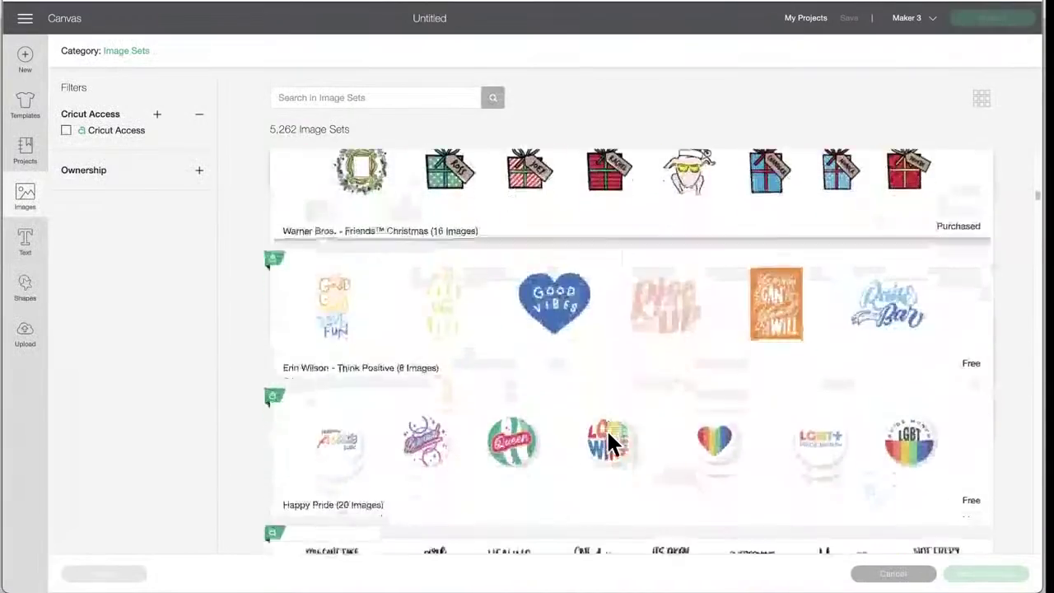
{"action": "scroll", "coordinate": [607, 434], "scroll_direction": "down", "scroll_amount": 10}
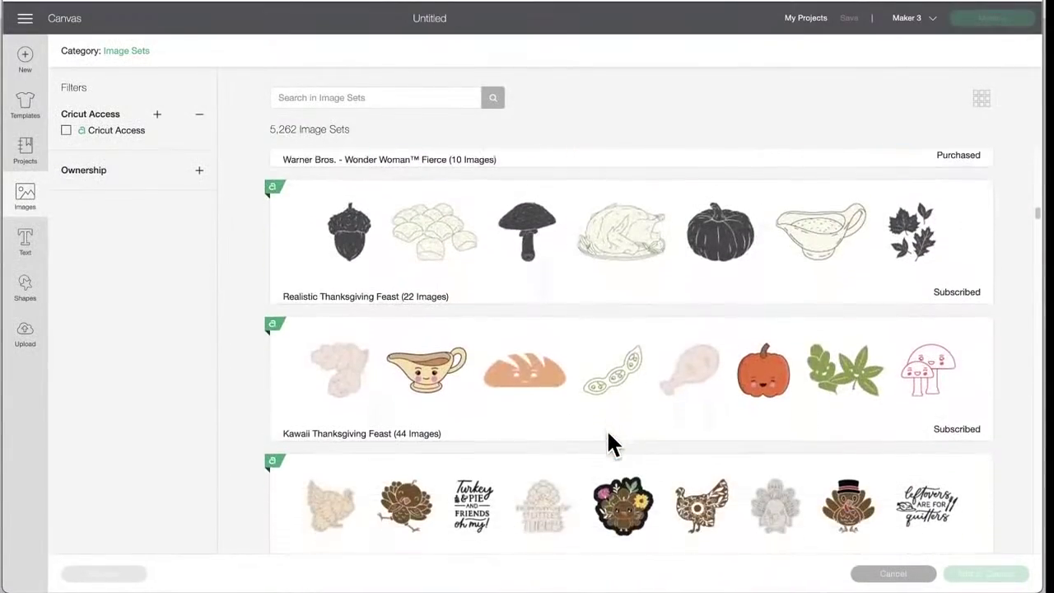
{"action": "scroll", "coordinate": [611, 444], "scroll_direction": "down", "scroll_amount": 10}
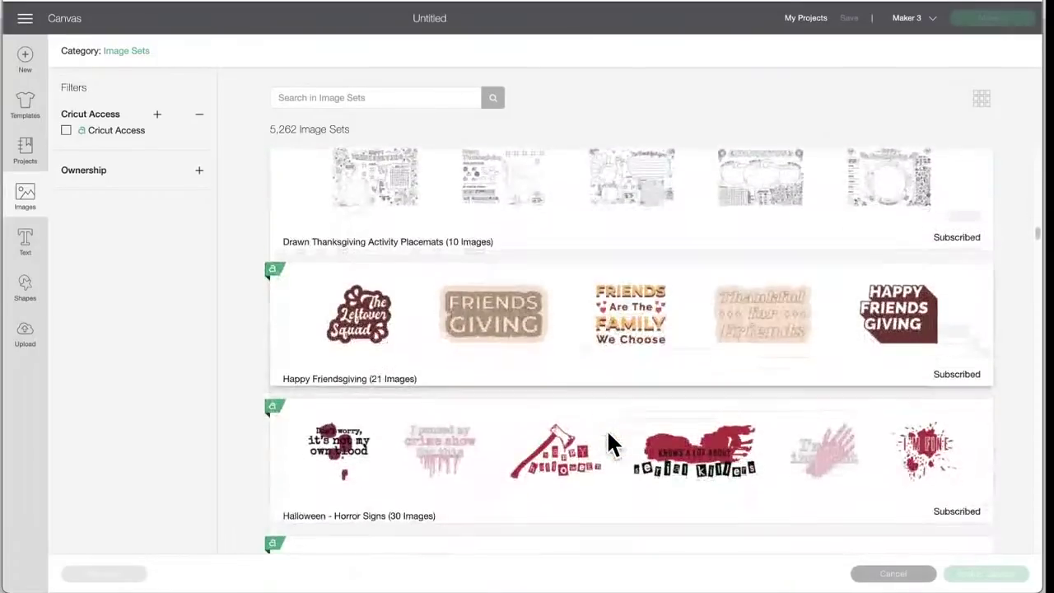
{"action": "scroll", "coordinate": [607, 435], "scroll_direction": "down", "scroll_amount": 6}
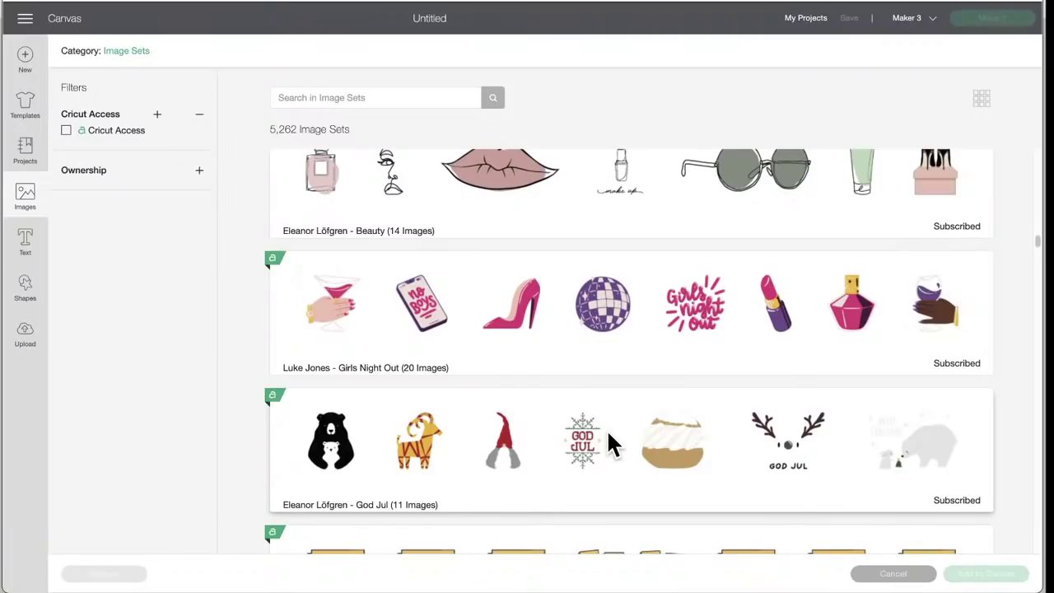
{"action": "scroll", "coordinate": [608, 434], "scroll_direction": "down", "scroll_amount": 1}
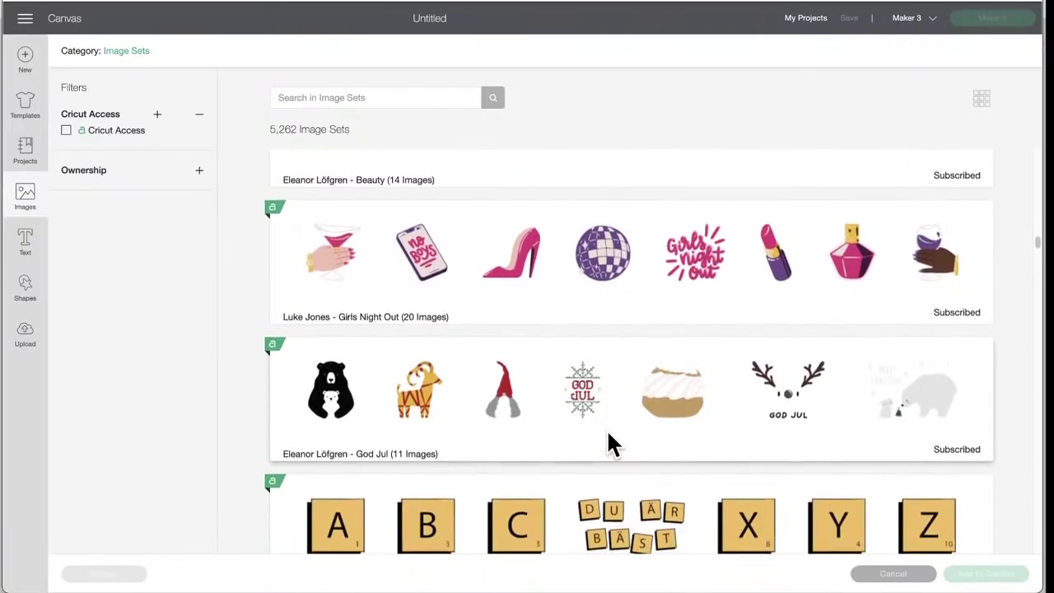
{"action": "left_click", "coordinate": [588, 403]}
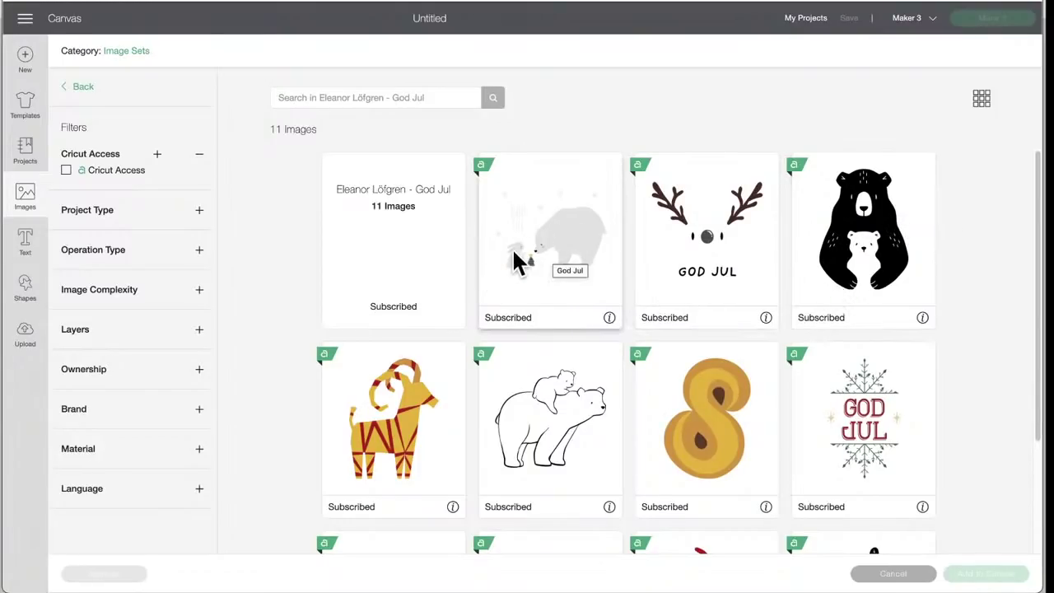
Check the image details of the cream bun and of the hugging bears in the God Jul set, closing each again.
{"action": "scroll", "coordinate": [533, 280], "scroll_direction": "down", "scroll_amount": 3}
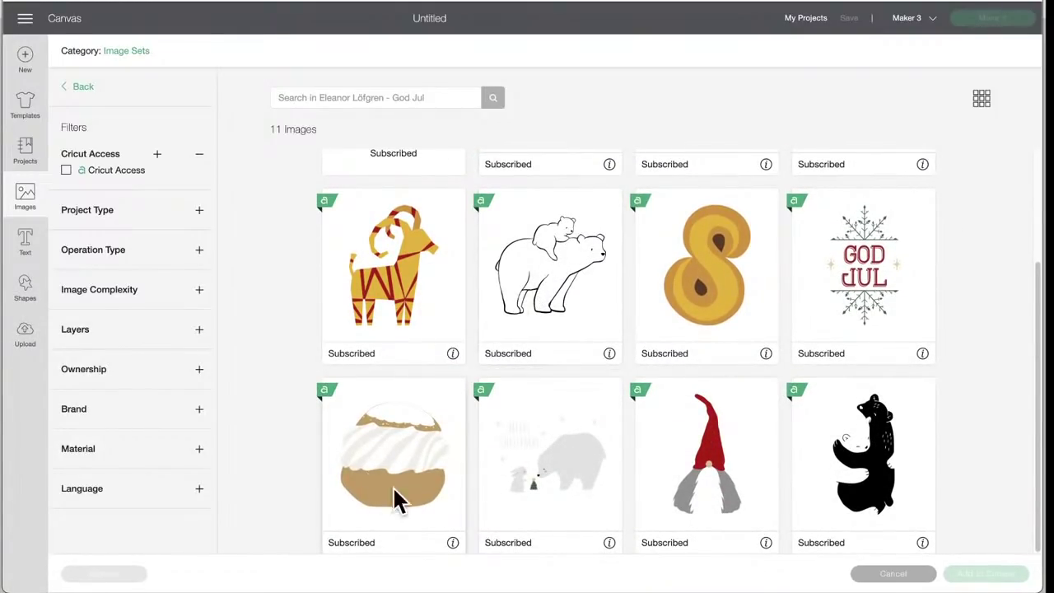
{"action": "left_click", "coordinate": [453, 543]}
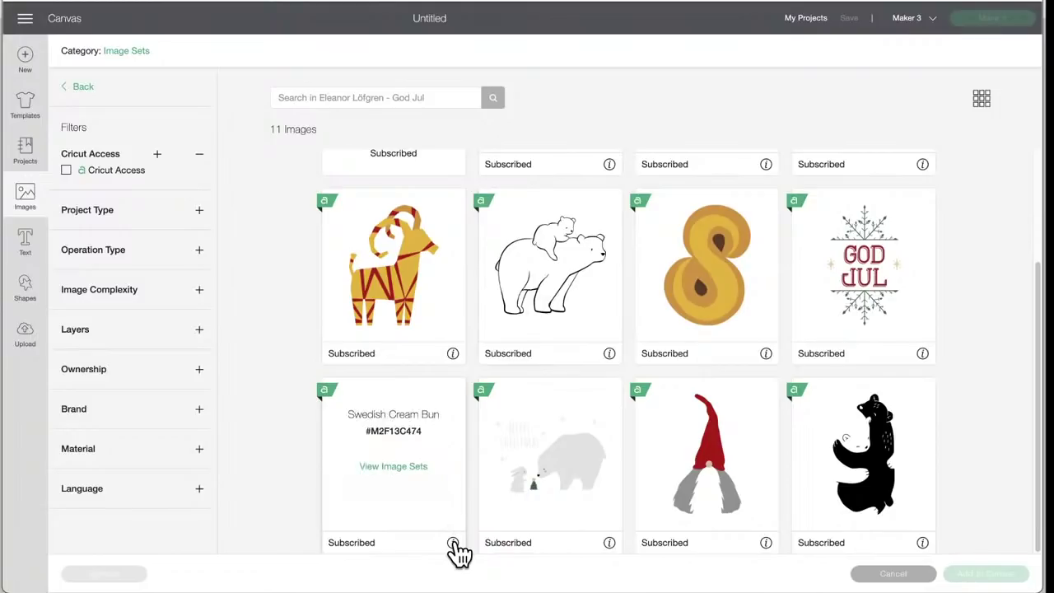
{"action": "left_click", "coordinate": [453, 543]}
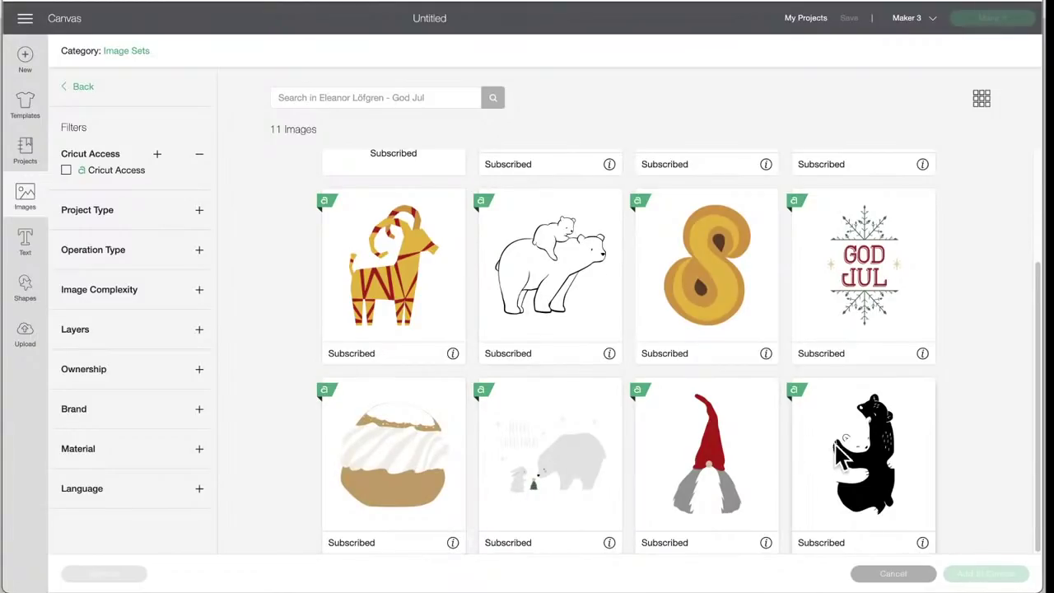
{"action": "left_click", "coordinate": [922, 542]}
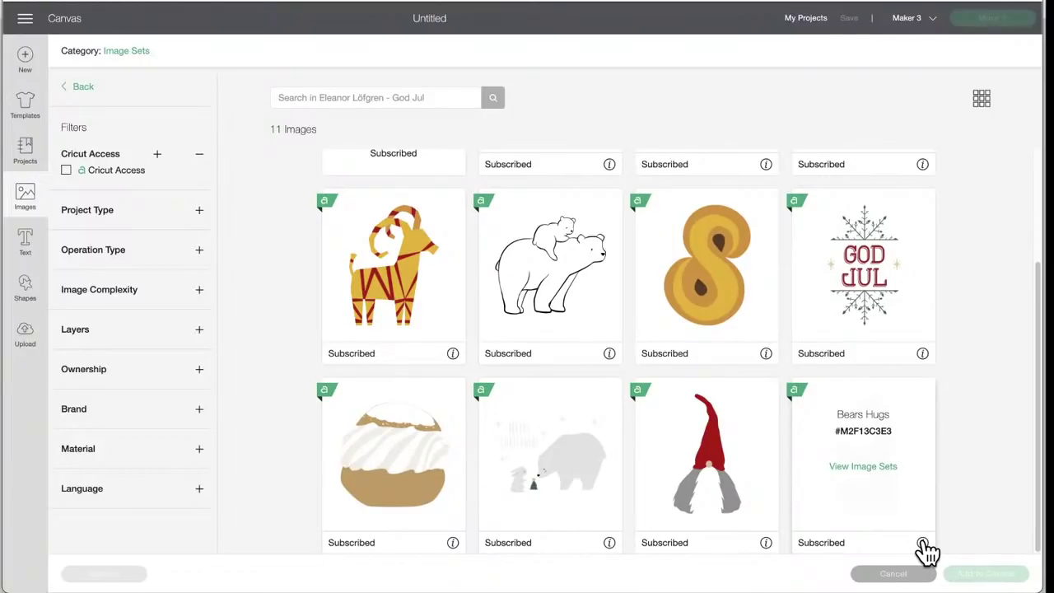
{"action": "left_click", "coordinate": [922, 542]}
Select the hugging bears, the outlined bear carrying a cub, and the lower grey bear-and-rabbit image.
{"action": "left_click", "coordinate": [880, 436]}
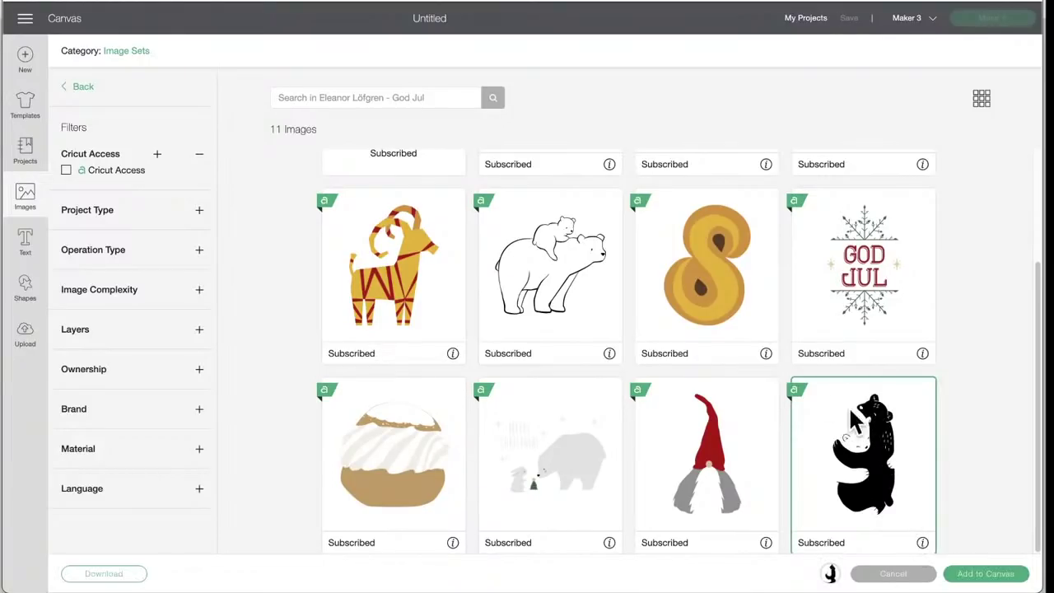
{"action": "left_click", "coordinate": [545, 251]}
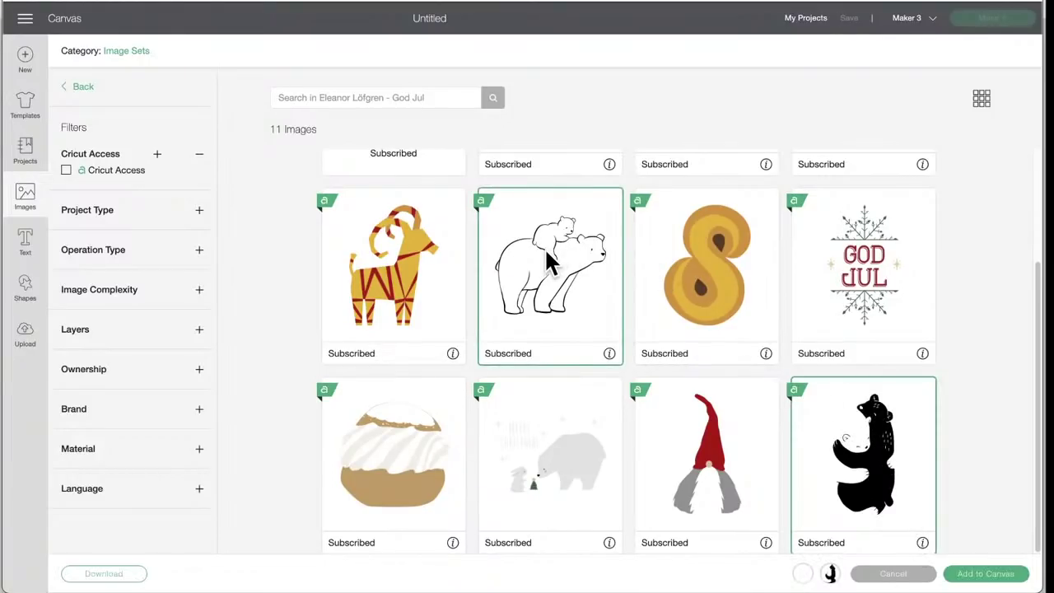
{"action": "left_click", "coordinate": [574, 458]}
Compare the two grey bear-and-rabbit images in the God Jul set, then check the red-hatted gnome's image details and close them again.
{"action": "scroll", "coordinate": [573, 454], "scroll_direction": "up", "scroll_amount": 2}
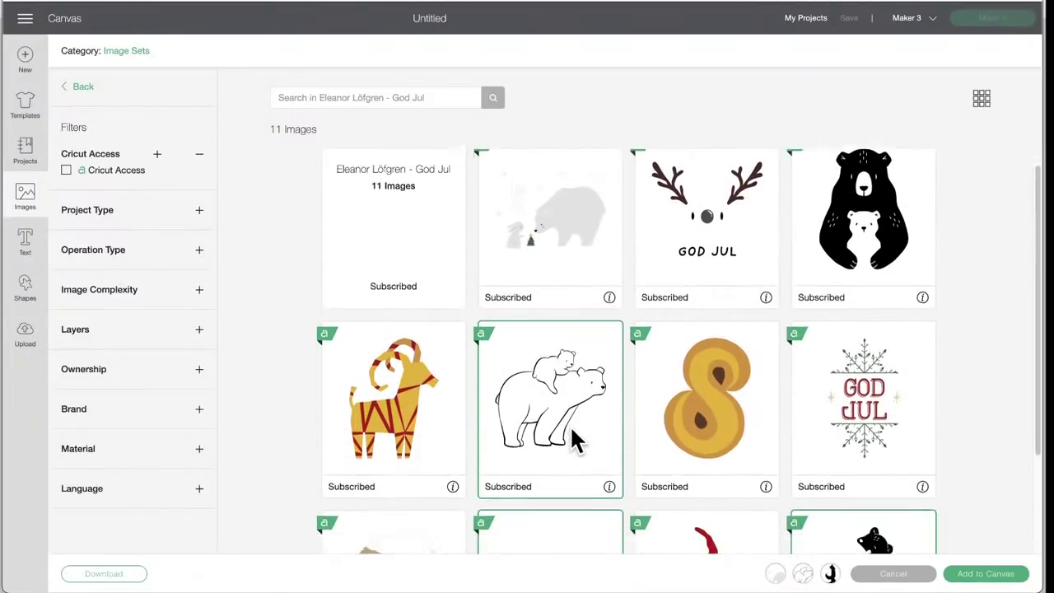
{"action": "scroll", "coordinate": [572, 430], "scroll_direction": "down", "scroll_amount": 2}
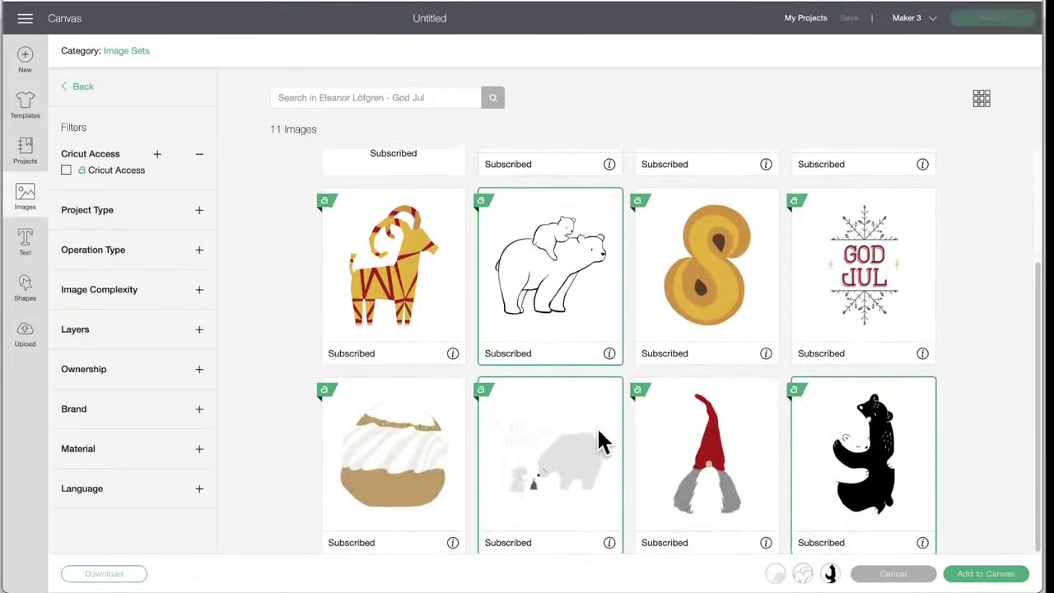
{"action": "mouse_move", "coordinate": [609, 545]}
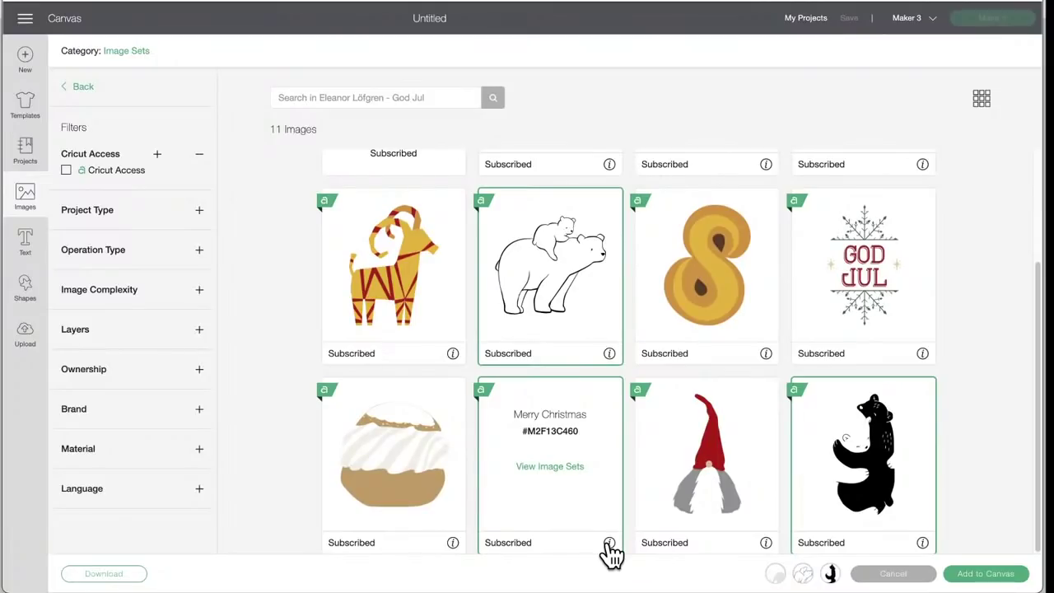
{"action": "scroll", "coordinate": [550, 404], "scroll_direction": "up", "scroll_amount": 2}
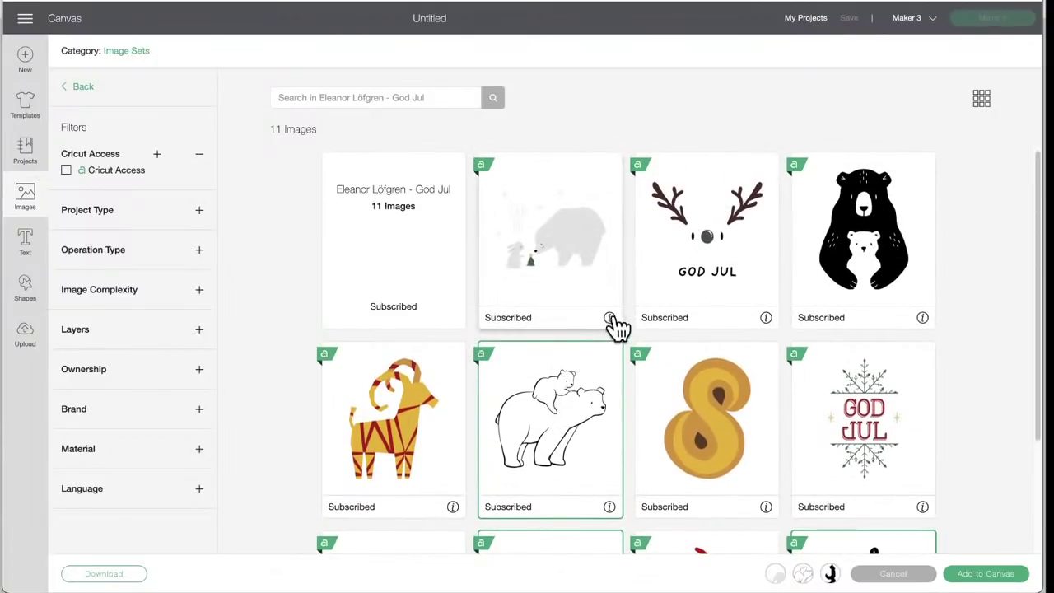
{"action": "mouse_move", "coordinate": [609, 318]}
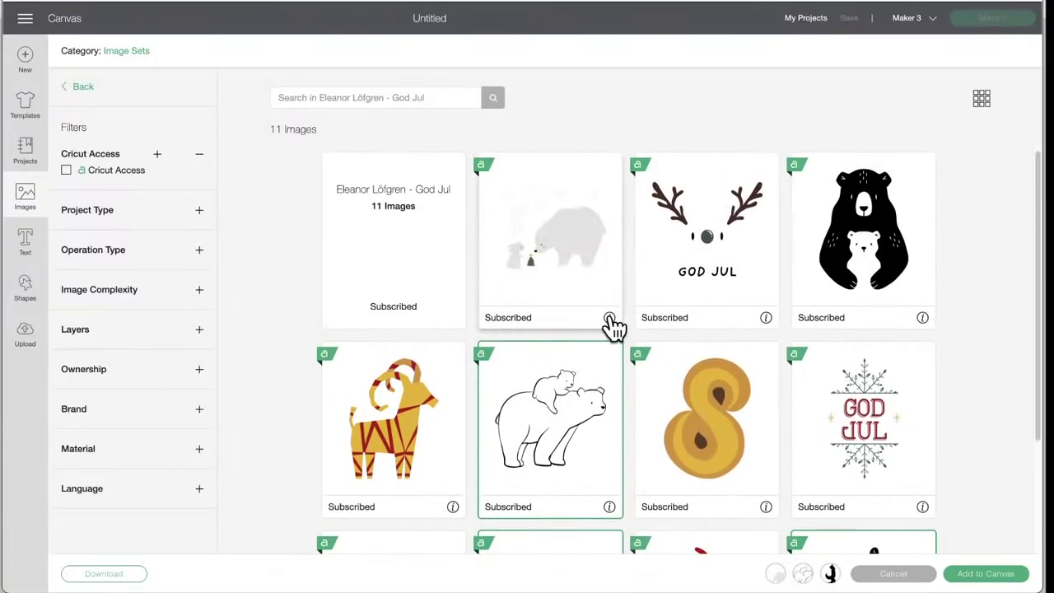
{"action": "scroll", "coordinate": [574, 409], "scroll_direction": "down", "scroll_amount": 2}
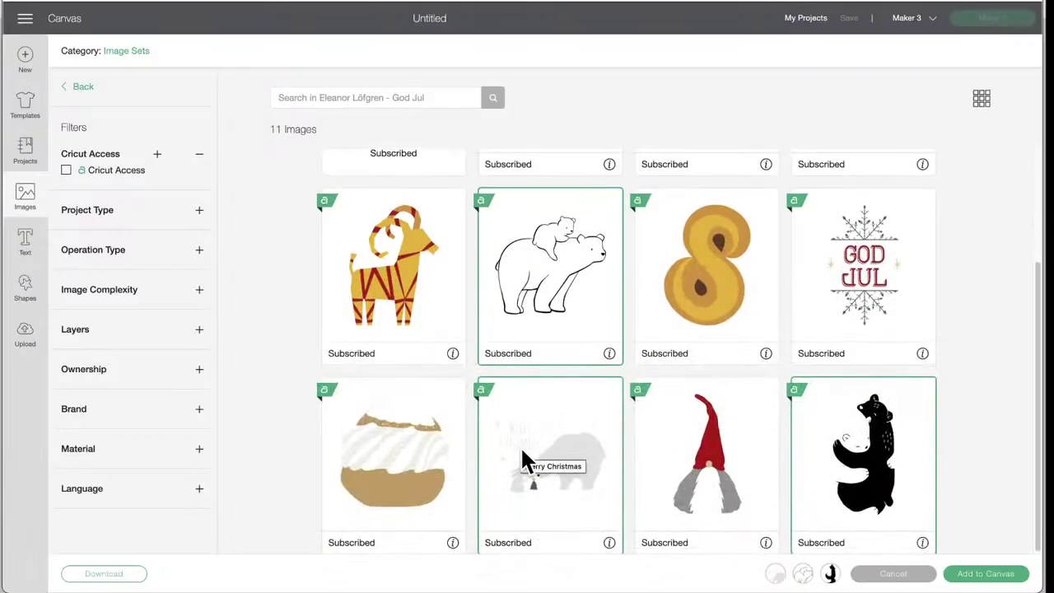
{"action": "scroll", "coordinate": [545, 412], "scroll_direction": "up", "scroll_amount": 2}
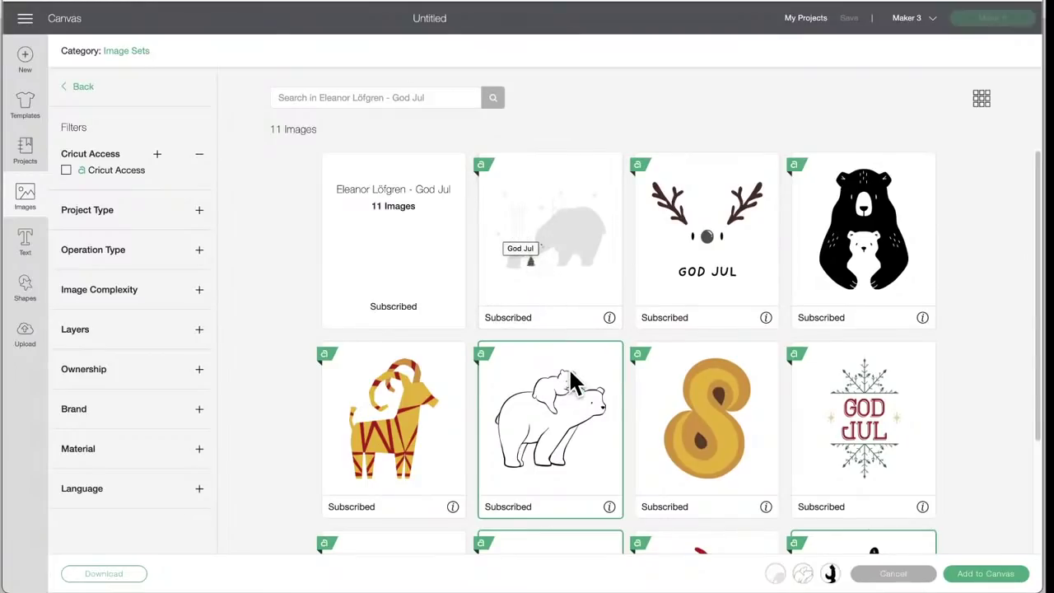
{"action": "scroll", "coordinate": [572, 375], "scroll_direction": "down", "scroll_amount": 2}
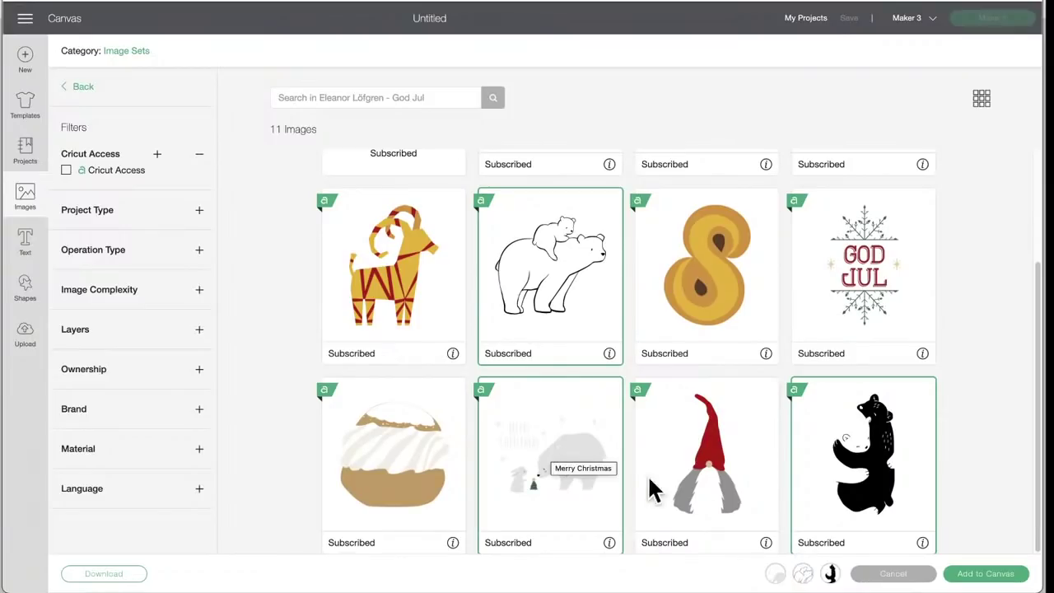
{"action": "left_click", "coordinate": [766, 542]}
{"action": "left_click", "coordinate": [765, 542]}
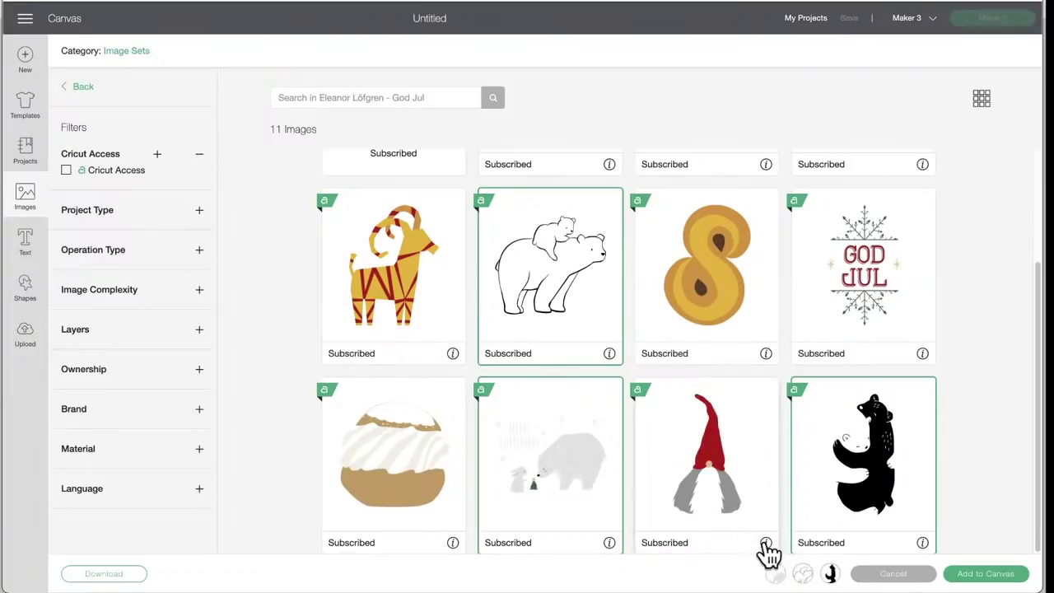
Add the three selected bear images to the canvas and move the Merry Christmas image clear of the others, to about X 10.63, Y 1.15.
{"action": "left_click", "coordinate": [974, 576]}
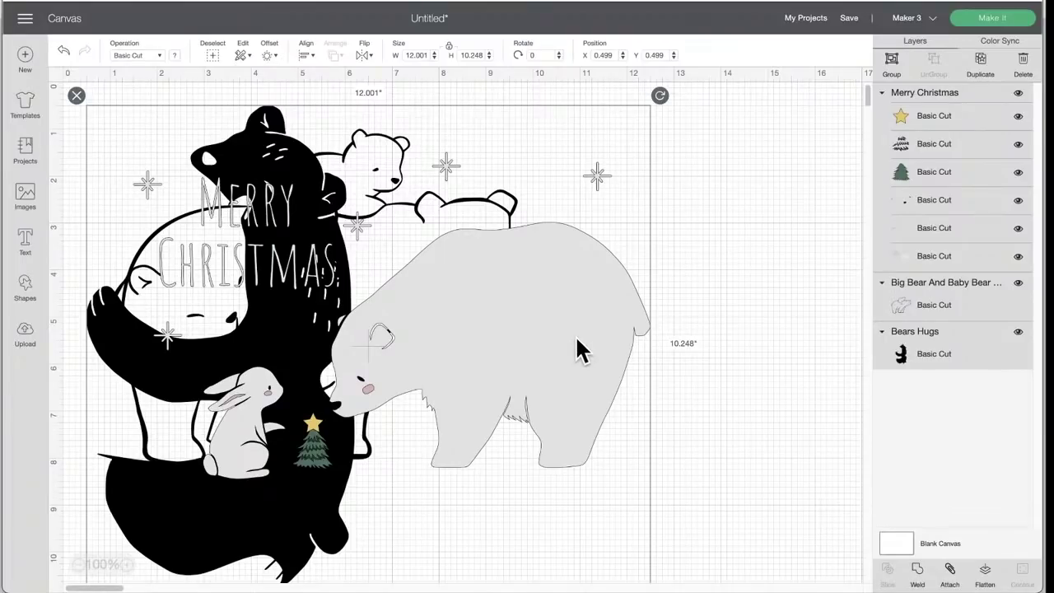
{"action": "left_click", "coordinate": [696, 182]}
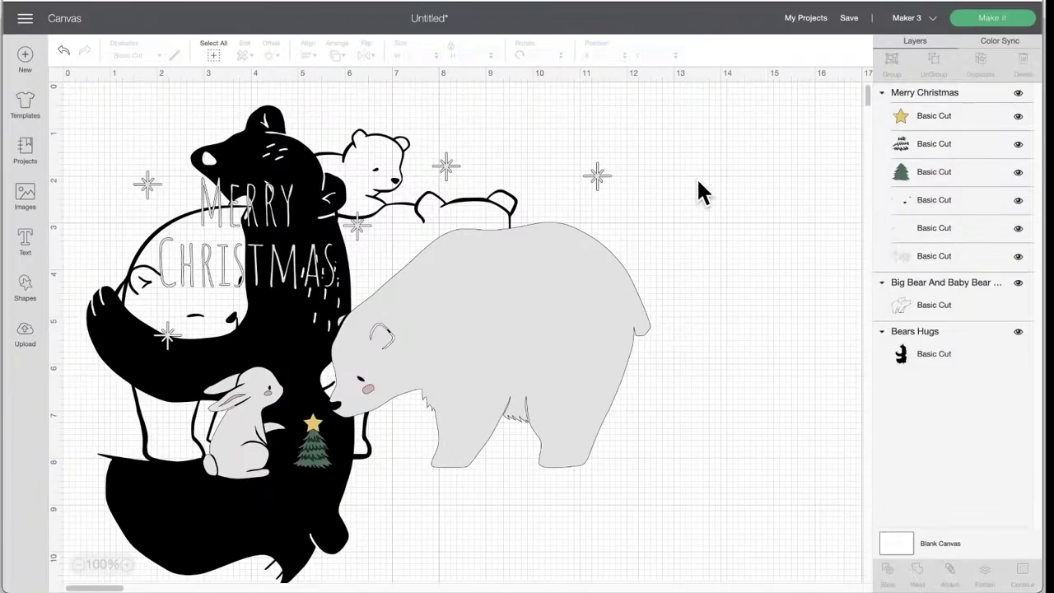
{"action": "left_click_drag", "start_coordinate": [419, 357], "coordinate": [693, 393]}
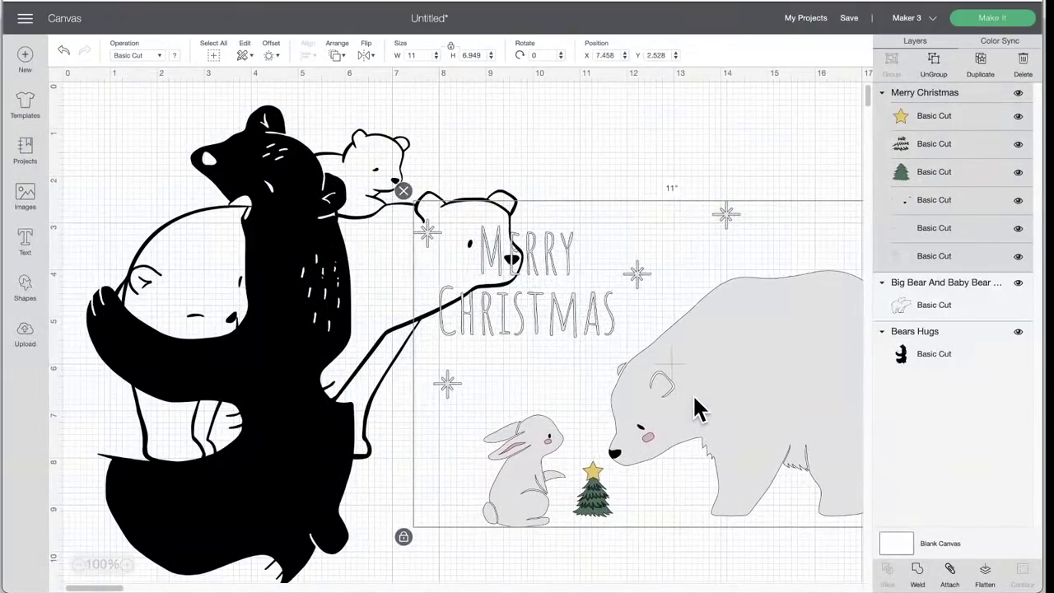
{"action": "scroll", "coordinate": [692, 394], "scroll_direction": "right", "scroll_amount": 5}
{"action": "left_click_drag", "start_coordinate": [541, 393], "coordinate": [596, 337]}
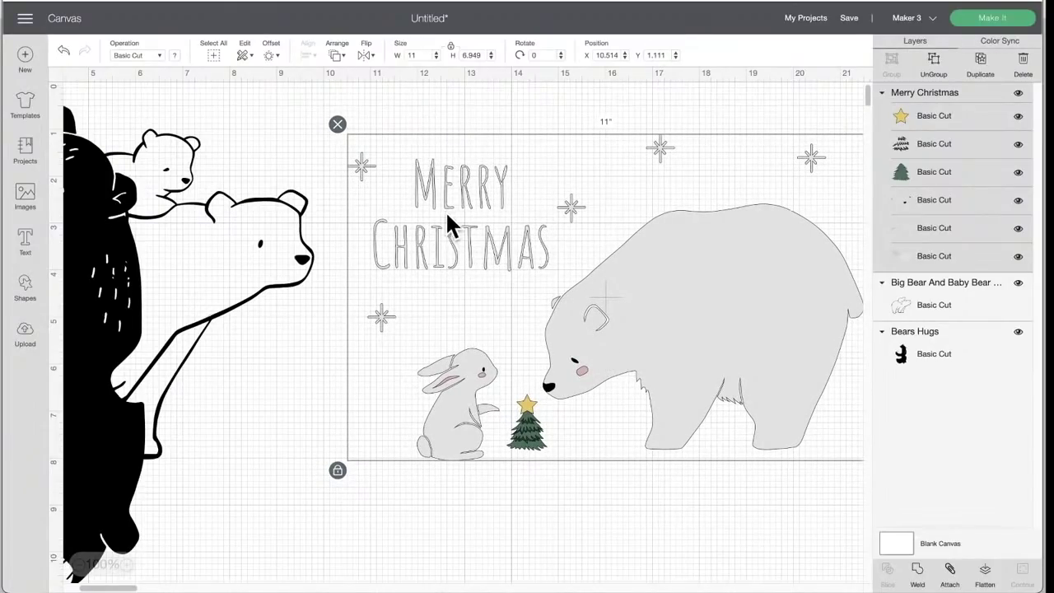
{"action": "left_click_drag", "start_coordinate": [446, 191], "coordinate": [453, 193]}
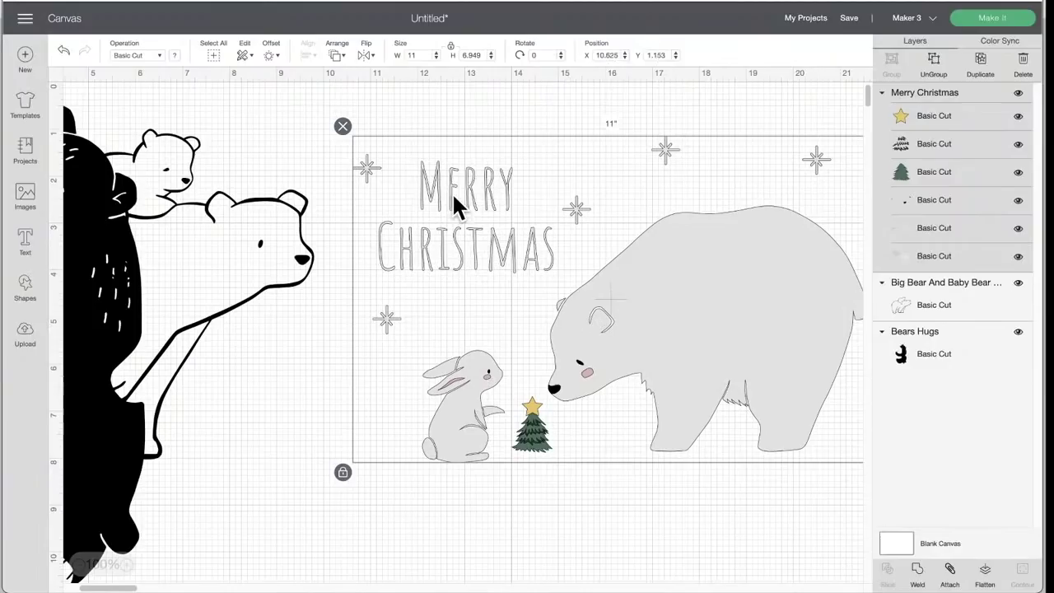
Hide and reshow the grey bear layer of the Merry Christmas image, and reposition the image at about X 10.33, Y 1.33.
{"action": "left_click", "coordinate": [1018, 256]}
{"action": "left_click", "coordinate": [1018, 256]}
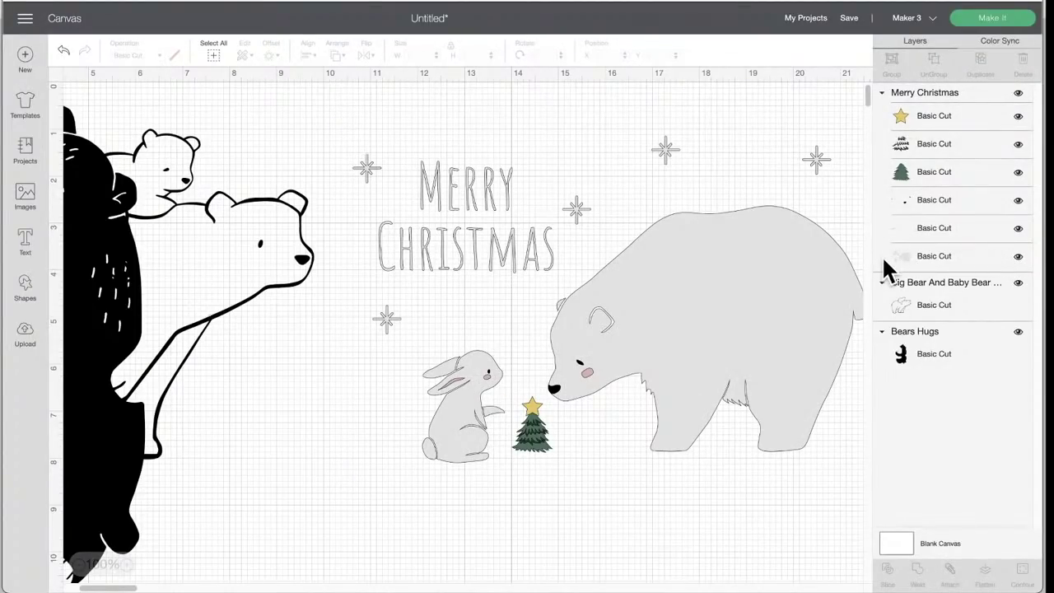
{"action": "left_click_drag", "start_coordinate": [688, 284], "coordinate": [677, 278]}
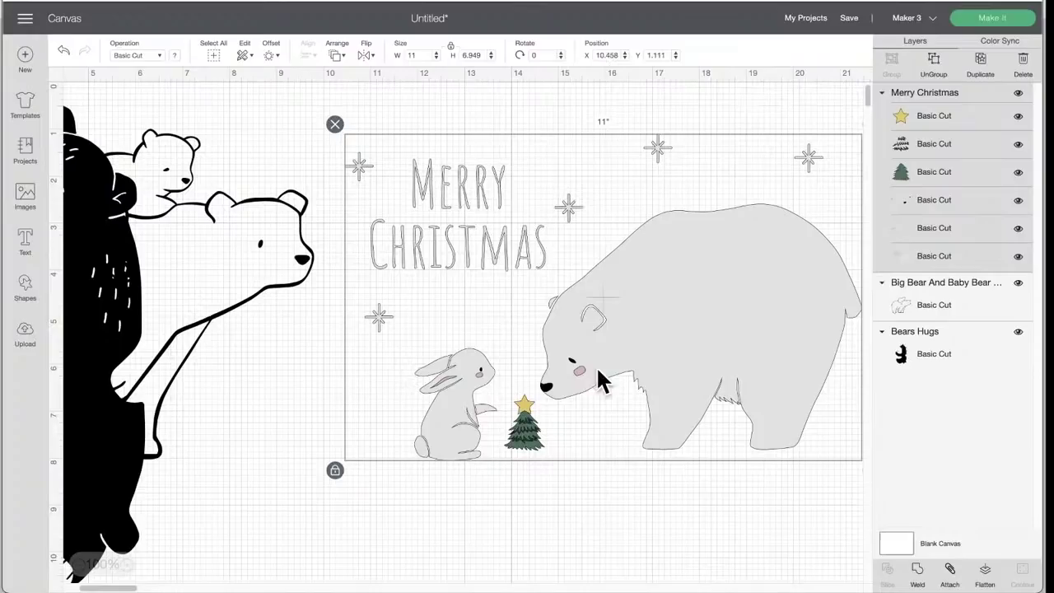
{"action": "left_click_drag", "start_coordinate": [463, 420], "coordinate": [459, 423]}
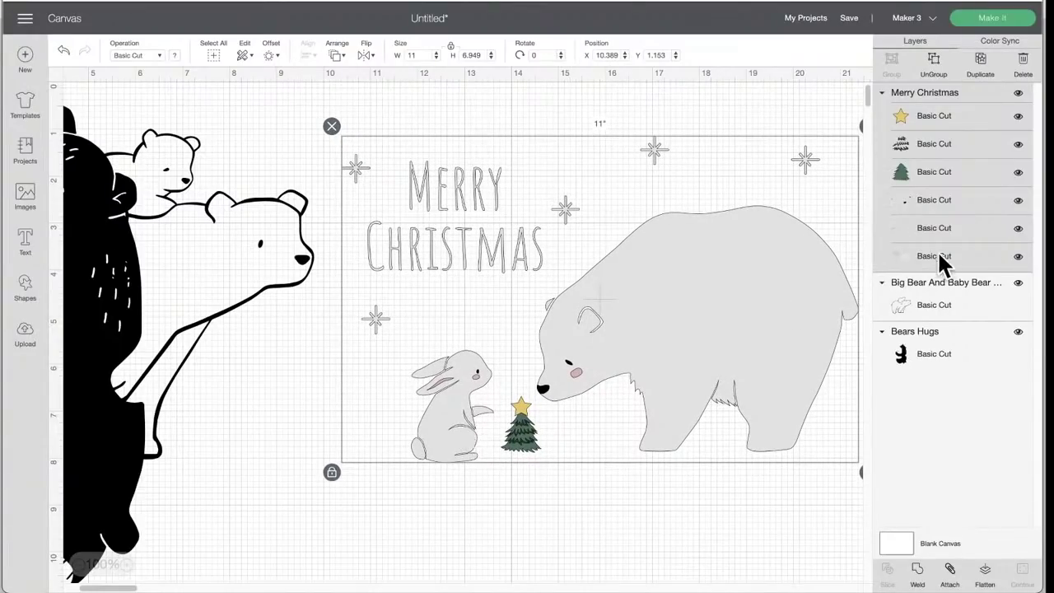
{"action": "left_click_drag", "start_coordinate": [701, 263], "coordinate": [708, 275]}
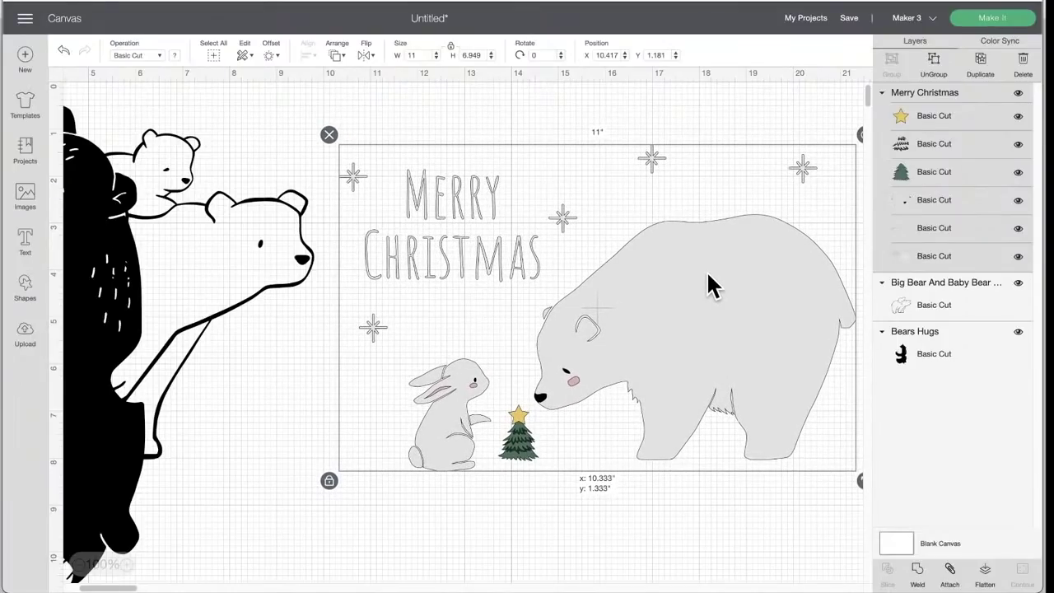
{"action": "left_click_drag", "start_coordinate": [707, 270], "coordinate": [706, 270]}
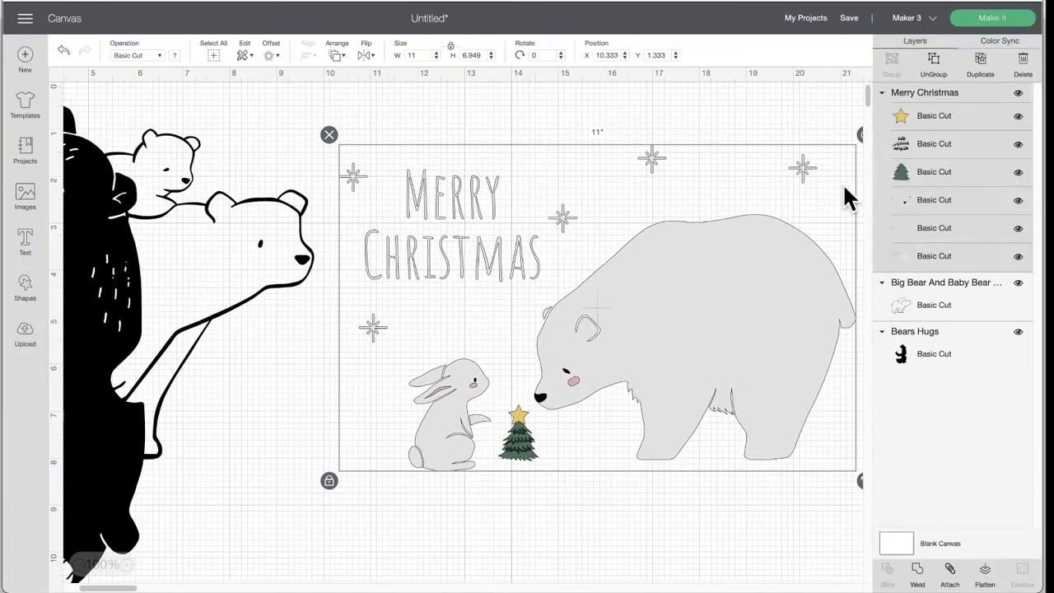
Hide and reshow the black tree-detail layer and the gold star layer to see what each adds to the Merry Christmas image.
{"action": "left_click", "coordinate": [939, 144]}
{"action": "left_click", "coordinate": [1018, 146]}
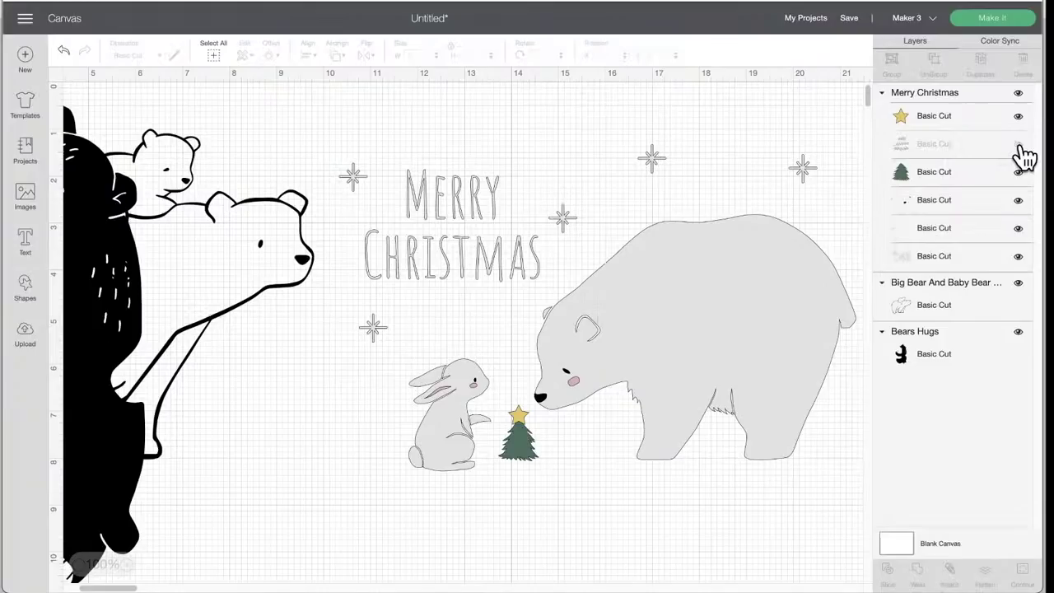
{"action": "left_click", "coordinate": [1018, 146]}
{"action": "left_click", "coordinate": [1018, 146]}
{"action": "left_click", "coordinate": [1018, 145]}
{"action": "left_click", "coordinate": [1018, 117]}
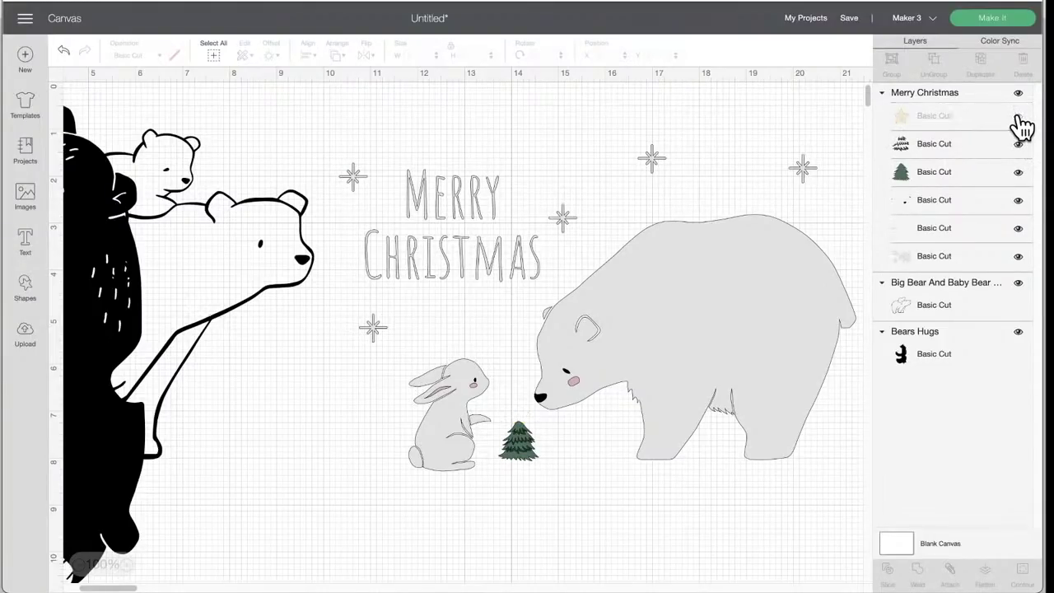
{"action": "left_click", "coordinate": [1018, 118]}
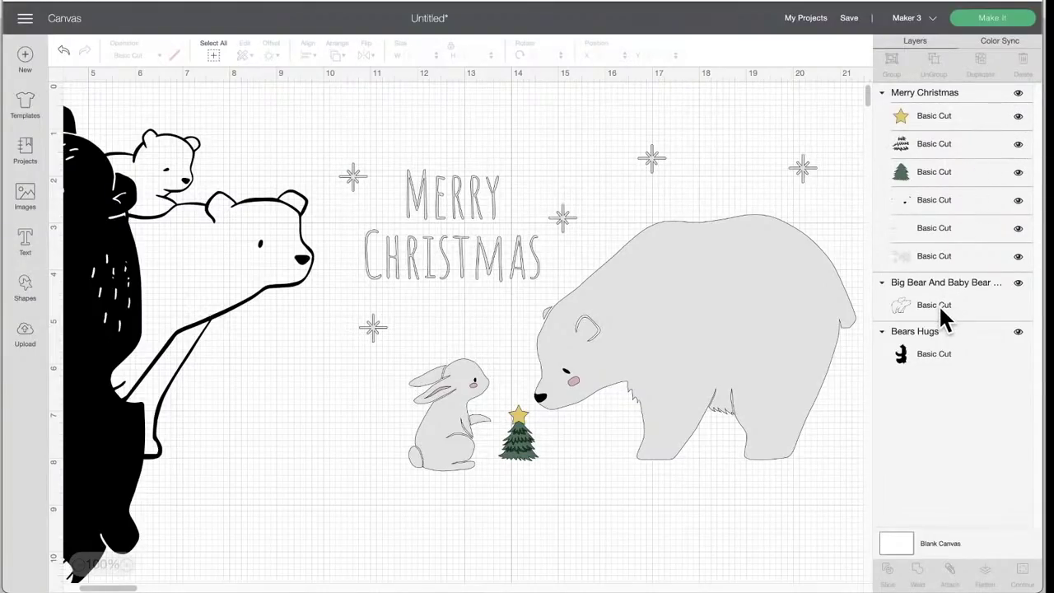
Move the Merry Christmas image out to about X 18.04, Y 0, and the outlined bear with its cub to about X 7.64, Y 1.39.
{"action": "left_click_drag", "start_coordinate": [556, 334], "coordinate": [809, 290]}
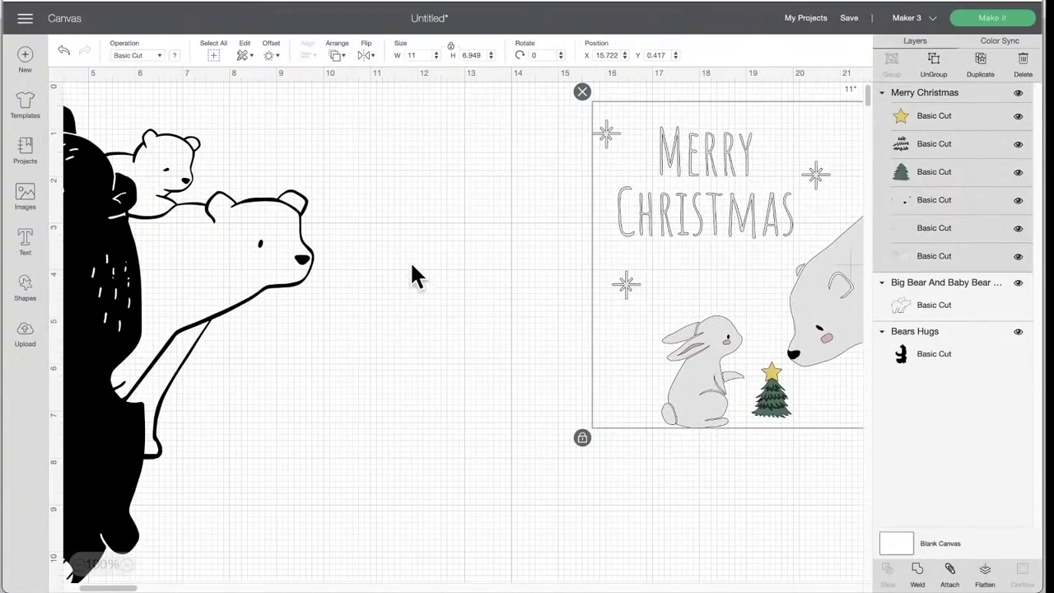
{"action": "left_click_drag", "start_coordinate": [235, 249], "coordinate": [344, 247]}
{"action": "left_click_drag", "start_coordinate": [848, 279], "coordinate": [609, 330]}
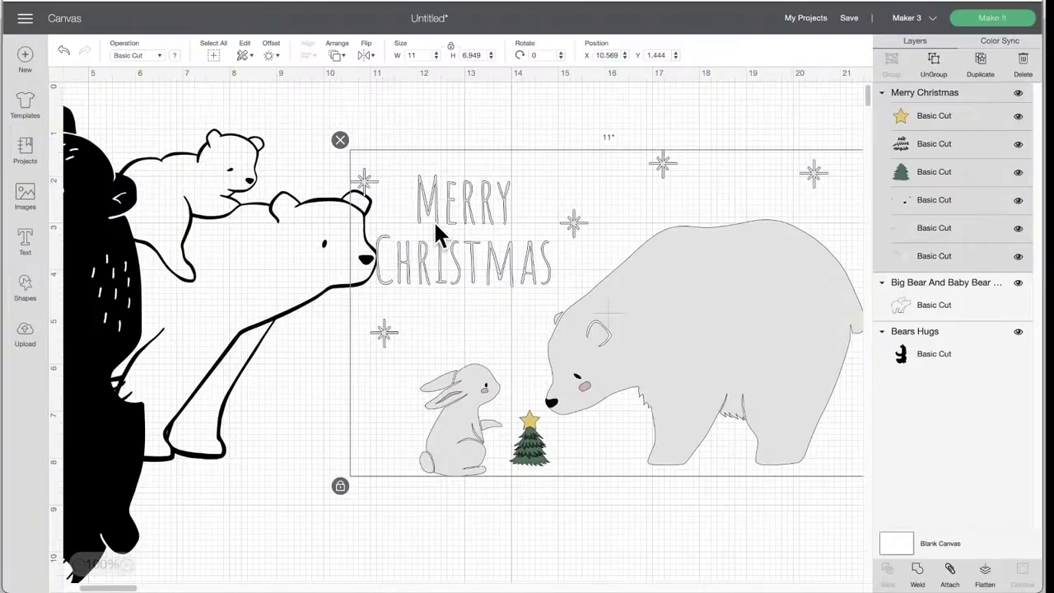
{"action": "left_click_drag", "start_coordinate": [424, 398], "coordinate": [825, 342]}
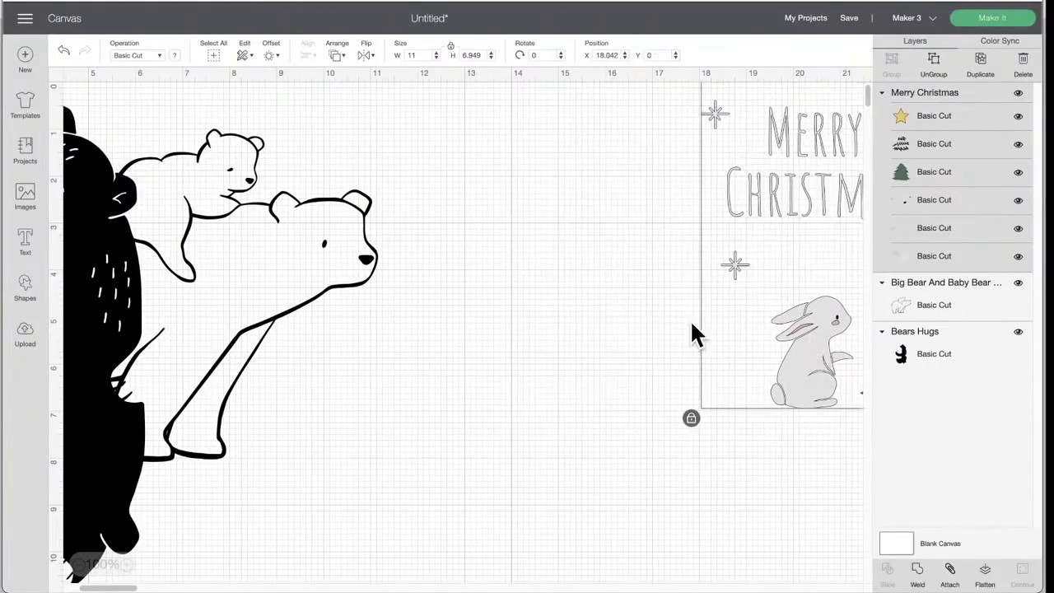
{"action": "left_click_drag", "start_coordinate": [206, 287], "coordinate": [457, 309]}
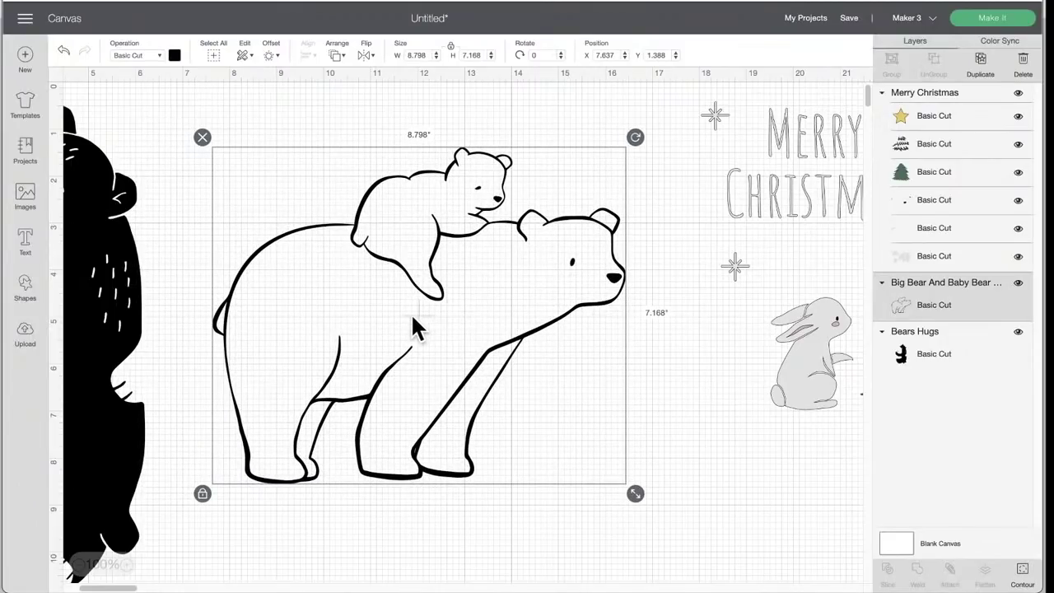
Move the outlined bear with its cub down below the rabbit, and bring the hugging bears to about X 8.61, Y 0.54.
{"action": "left_click_drag", "start_coordinate": [288, 298], "coordinate": [668, 531]}
{"action": "left_click_drag", "start_coordinate": [120, 298], "coordinate": [506, 290]}
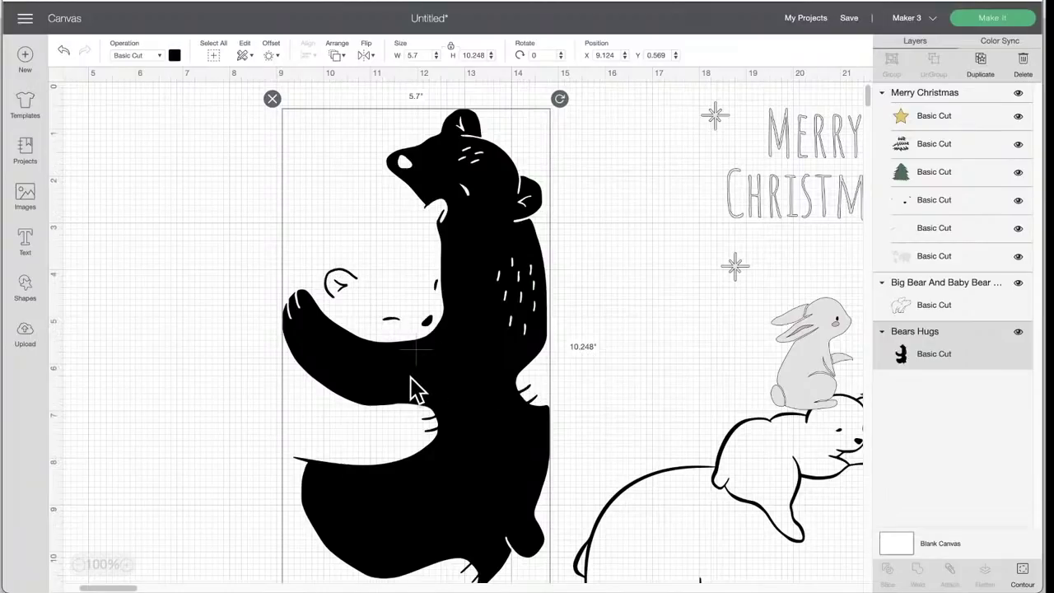
{"action": "left_click_drag", "start_coordinate": [418, 388], "coordinate": [393, 388]}
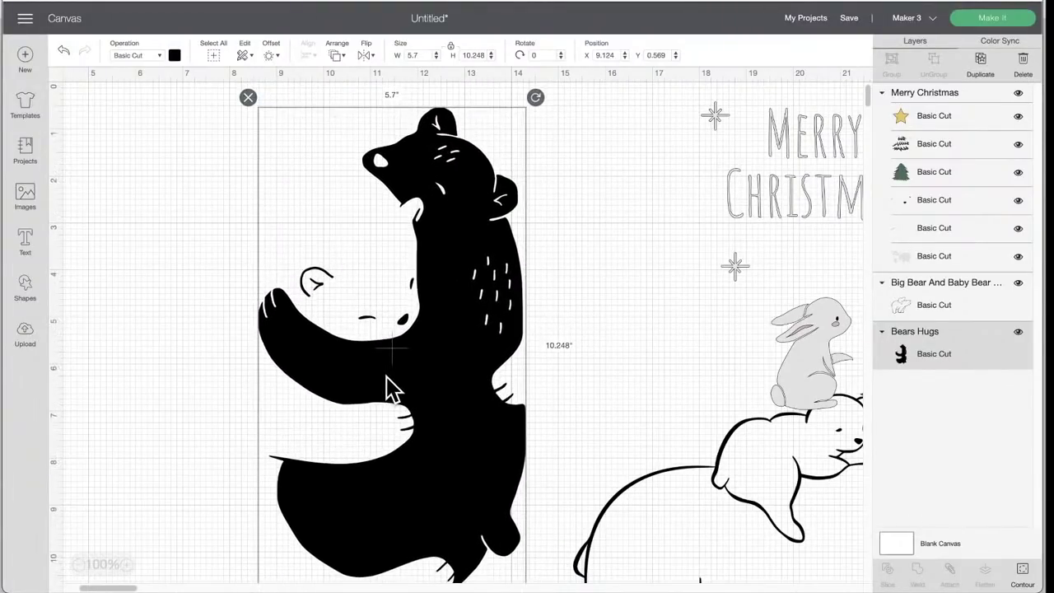
Look over the spread-out bear images and move the hugging bears to about X 5.75, Y 0.6.
{"action": "scroll", "coordinate": [318, 349], "scroll_direction": "left", "scroll_amount": 5}
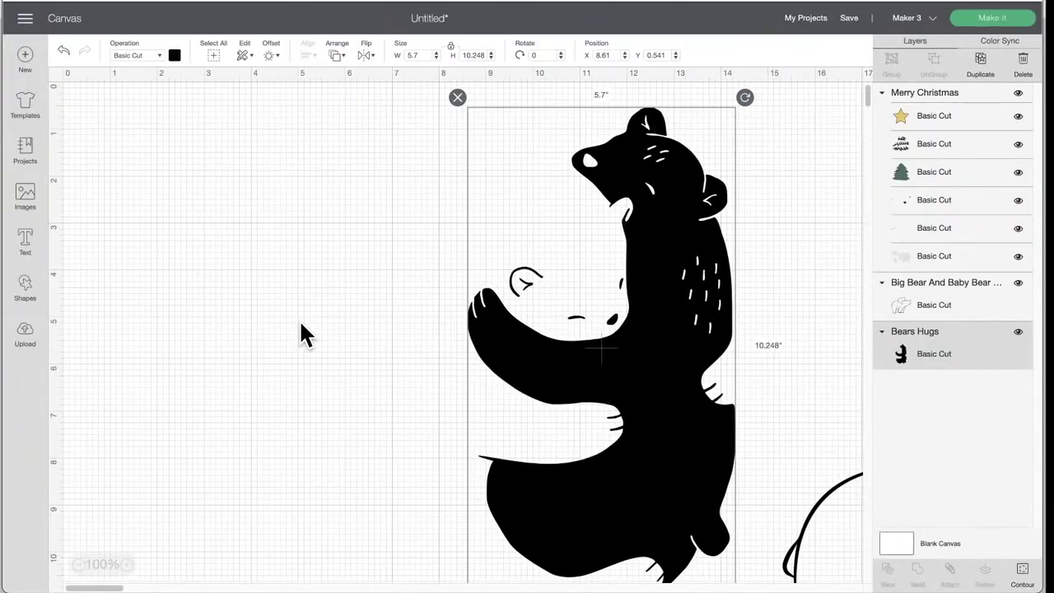
{"action": "scroll", "coordinate": [300, 325], "scroll_direction": "down", "scroll_amount": 8}
{"action": "scroll", "coordinate": [300, 325], "scroll_direction": "right", "scroll_amount": 7}
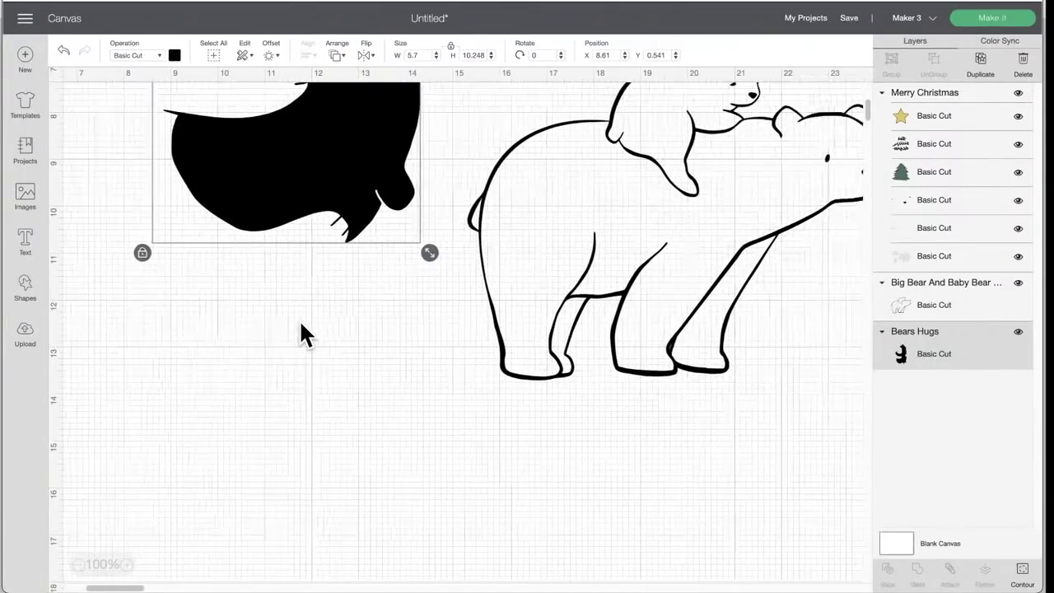
{"action": "scroll", "coordinate": [301, 325], "scroll_direction": "up", "scroll_amount": 8}
{"action": "scroll", "coordinate": [301, 325], "scroll_direction": "right", "scroll_amount": 5}
{"action": "scroll", "coordinate": [301, 325], "scroll_direction": "left", "scroll_amount": 8}
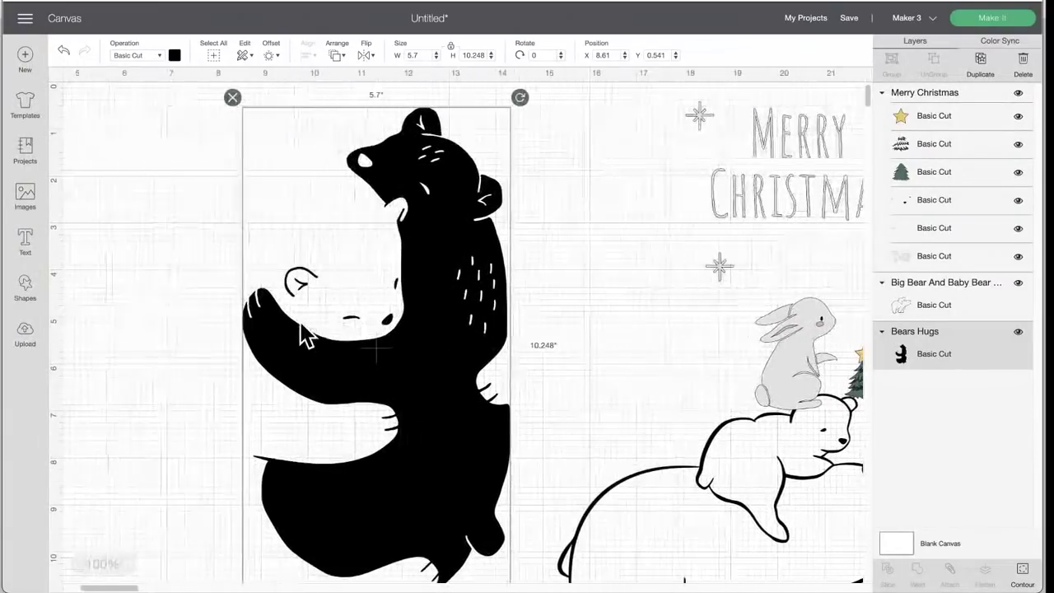
{"action": "scroll", "coordinate": [301, 326], "scroll_direction": "left", "scroll_amount": 5}
{"action": "left_click_drag", "start_coordinate": [672, 288], "coordinate": [537, 289]}
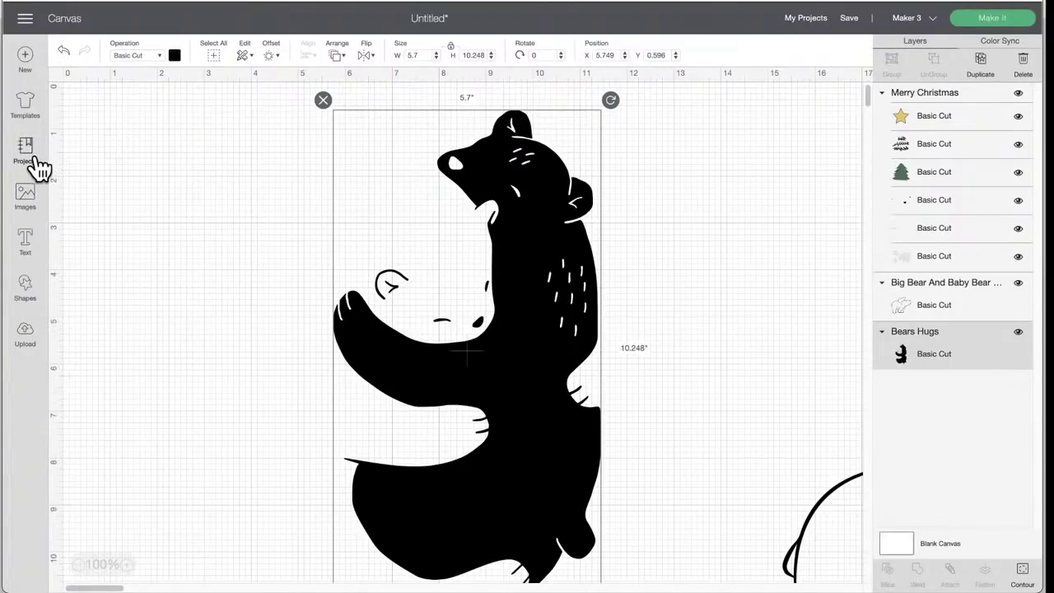
Reopen the God Jul image set and add the front-facing black bear holding a white cub to the canvas.
{"action": "left_click", "coordinate": [38, 214]}
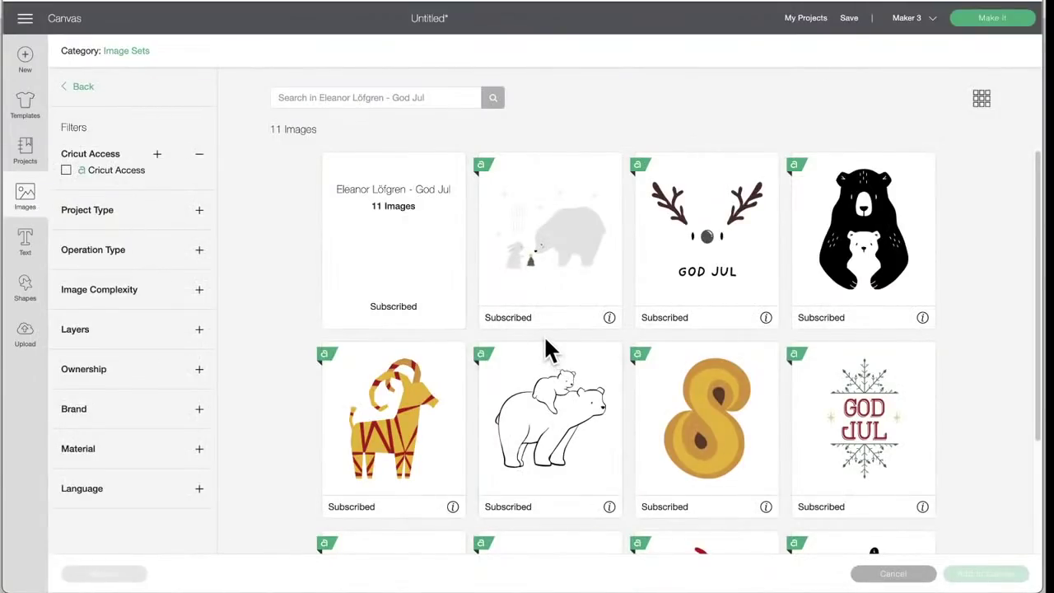
{"action": "left_click", "coordinate": [864, 259]}
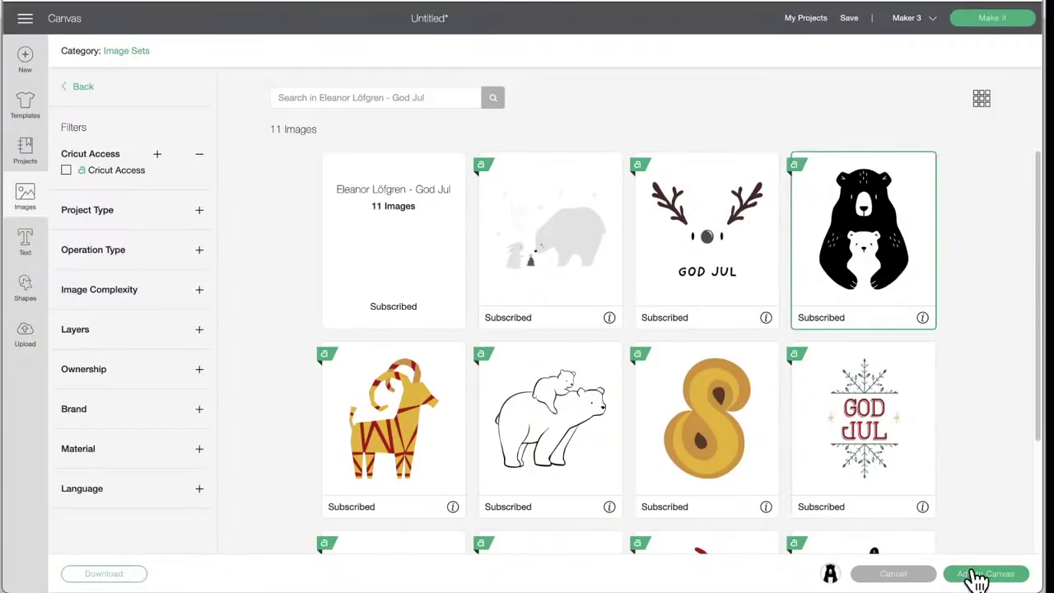
{"action": "left_click", "coordinate": [977, 574]}
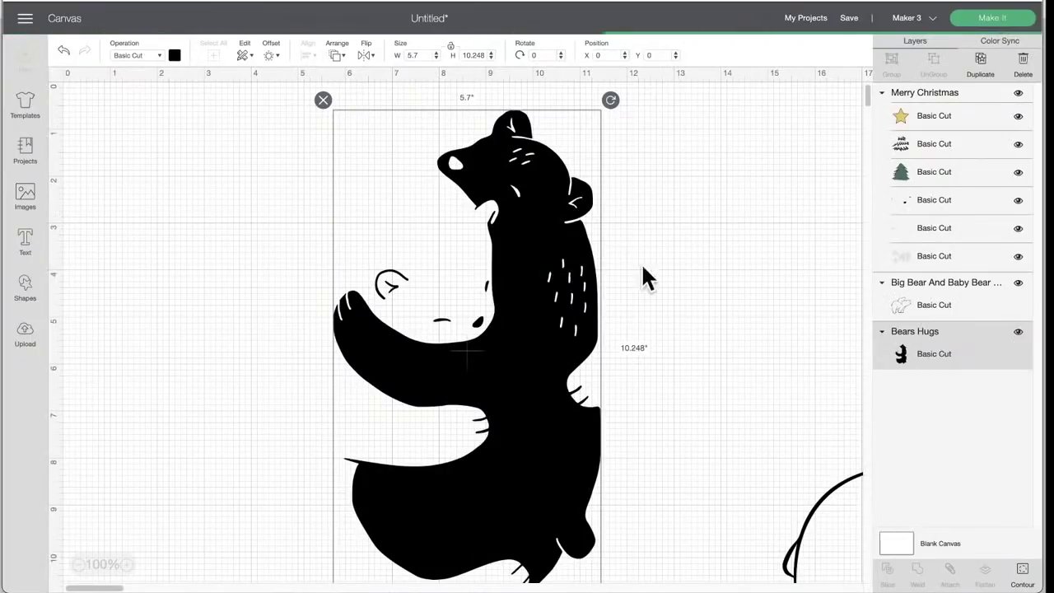
Move the hugging bears to about X 10.4, Y 0.82, and the front-facing bear holding a cub to about X 8.19, Y 1.25.
{"action": "left_click_drag", "start_coordinate": [535, 265], "coordinate": [747, 271]}
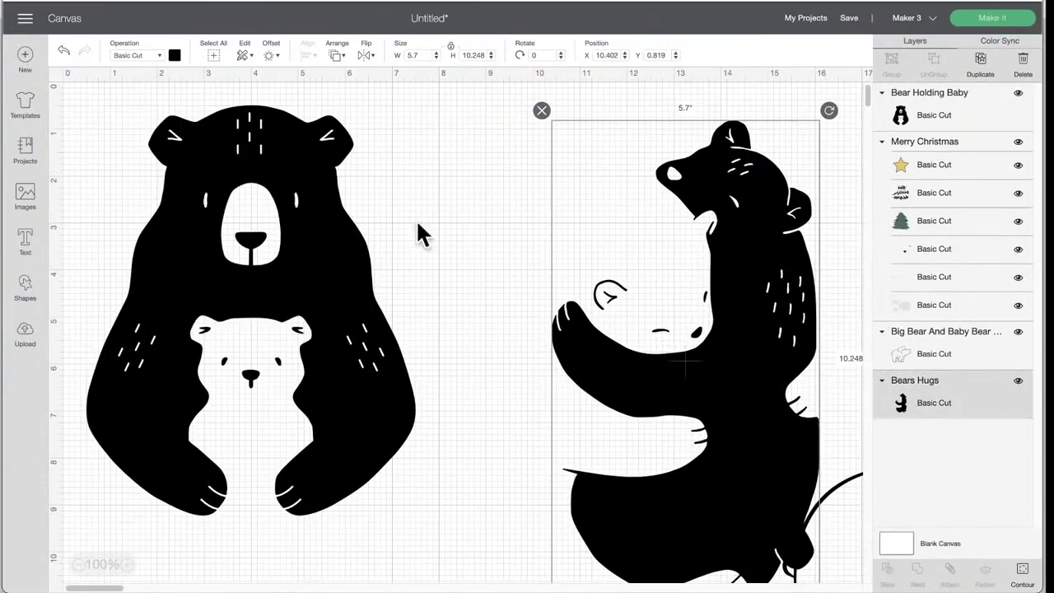
{"action": "left_click_drag", "start_coordinate": [348, 278], "coordinate": [419, 300]}
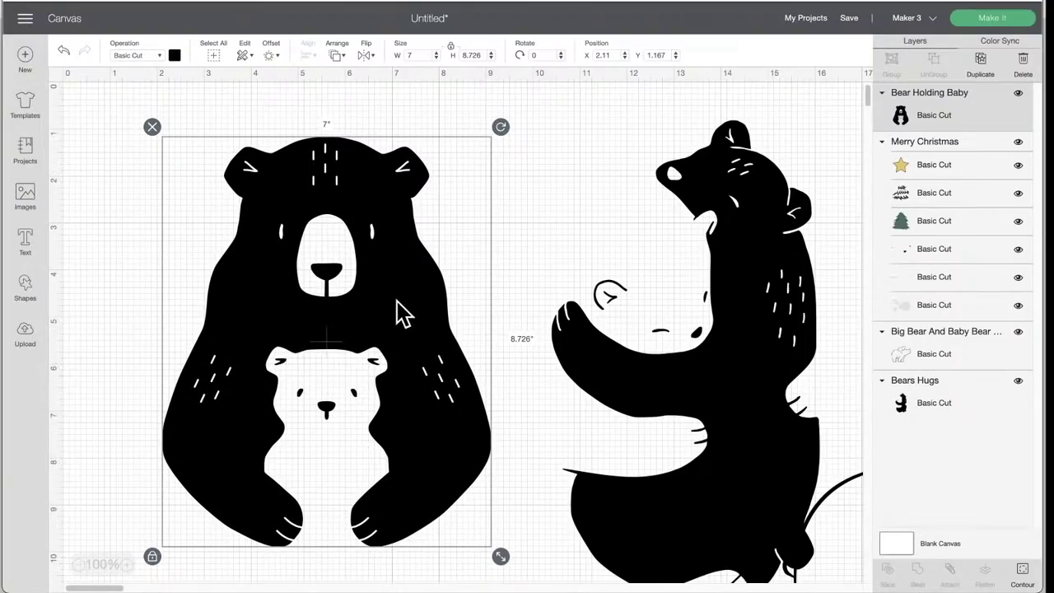
{"action": "left_click_drag", "start_coordinate": [400, 310], "coordinate": [369, 318]}
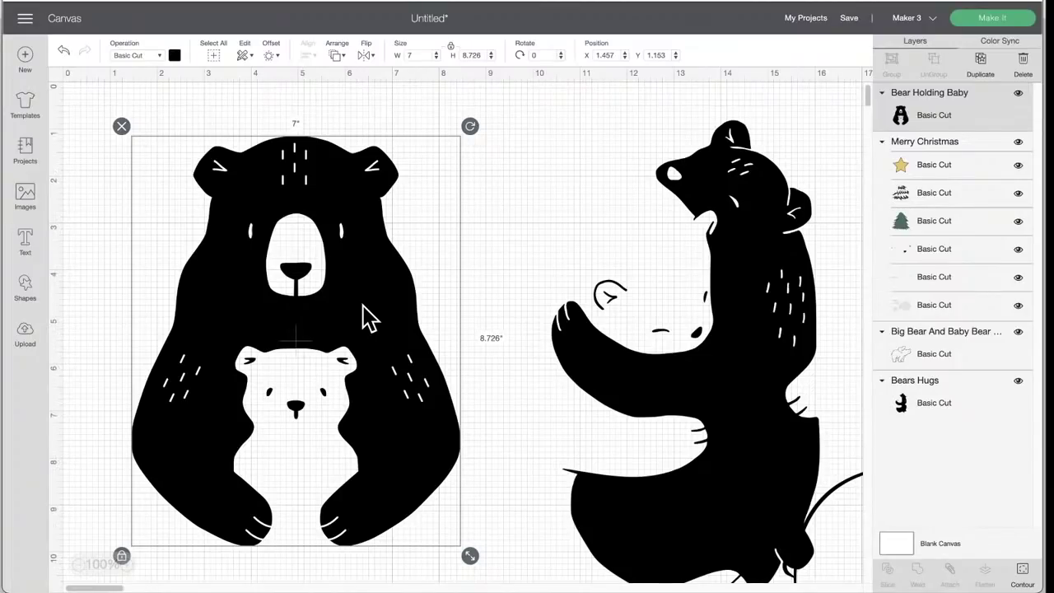
{"action": "left_click_drag", "start_coordinate": [368, 317], "coordinate": [684, 322]}
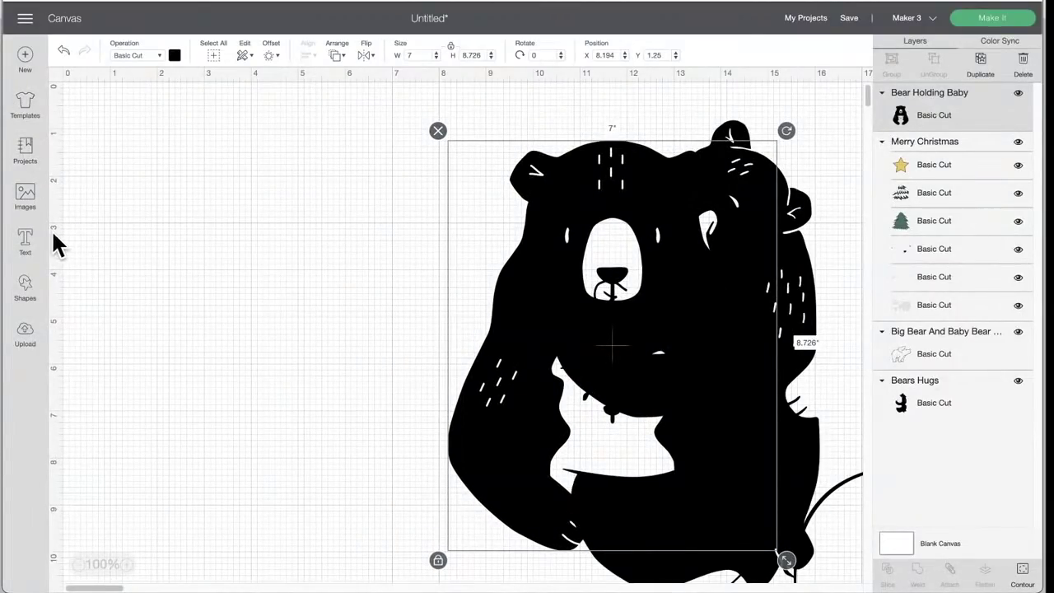
Leave the God Jul set for the full list of image sets and filter it to Free ownership.
{"action": "left_click", "coordinate": [26, 196]}
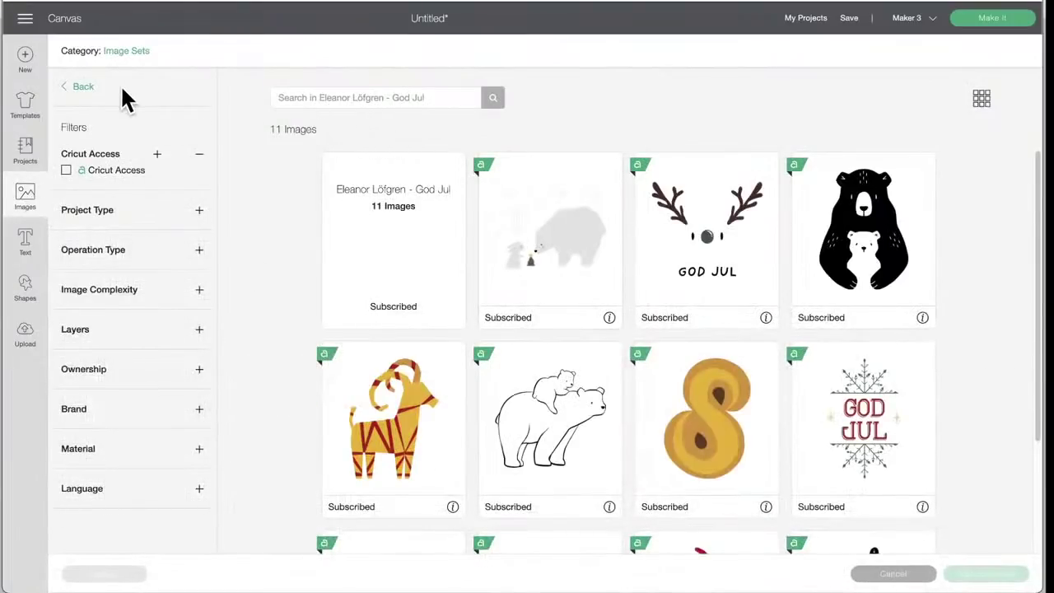
{"action": "left_click", "coordinate": [80, 88]}
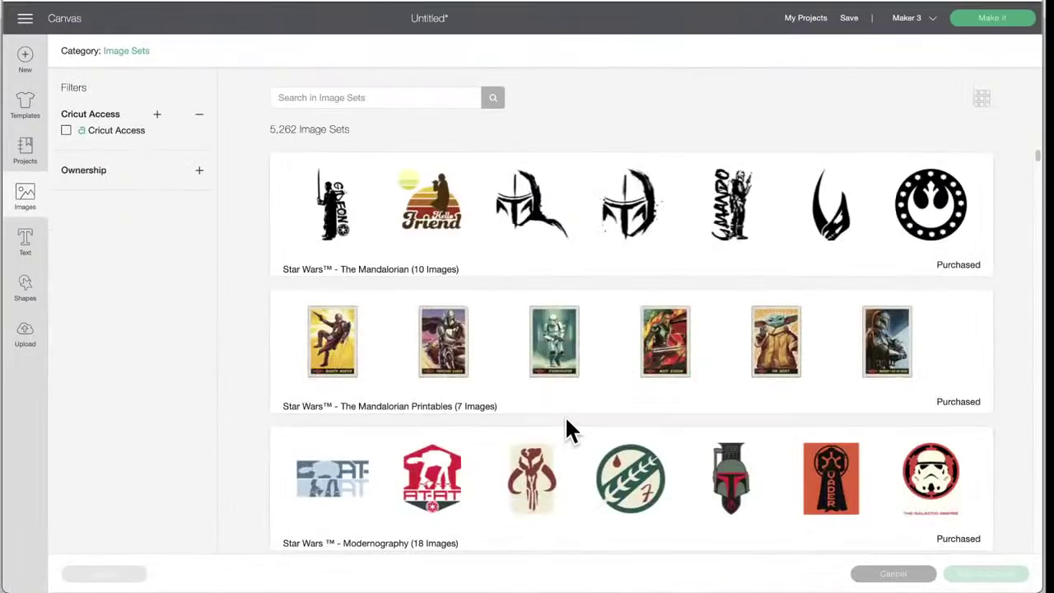
{"action": "scroll", "coordinate": [565, 415], "scroll_direction": "down", "scroll_amount": 3}
{"action": "scroll", "coordinate": [564, 415], "scroll_direction": "down", "scroll_amount": 10}
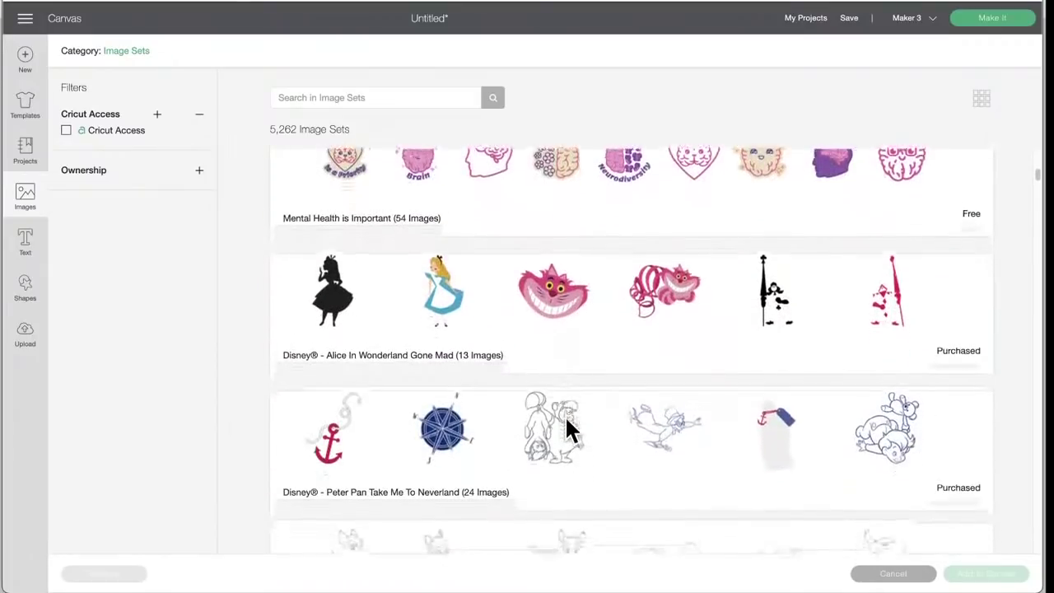
{"action": "scroll", "coordinate": [565, 415], "scroll_direction": "down", "scroll_amount": 12}
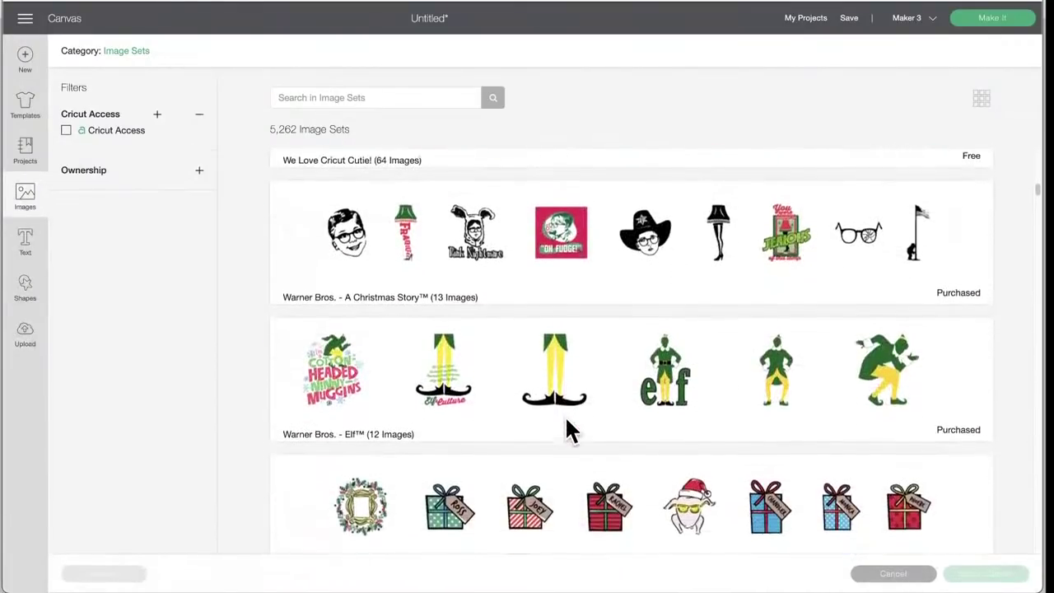
{"action": "scroll", "coordinate": [565, 418], "scroll_direction": "down", "scroll_amount": 2}
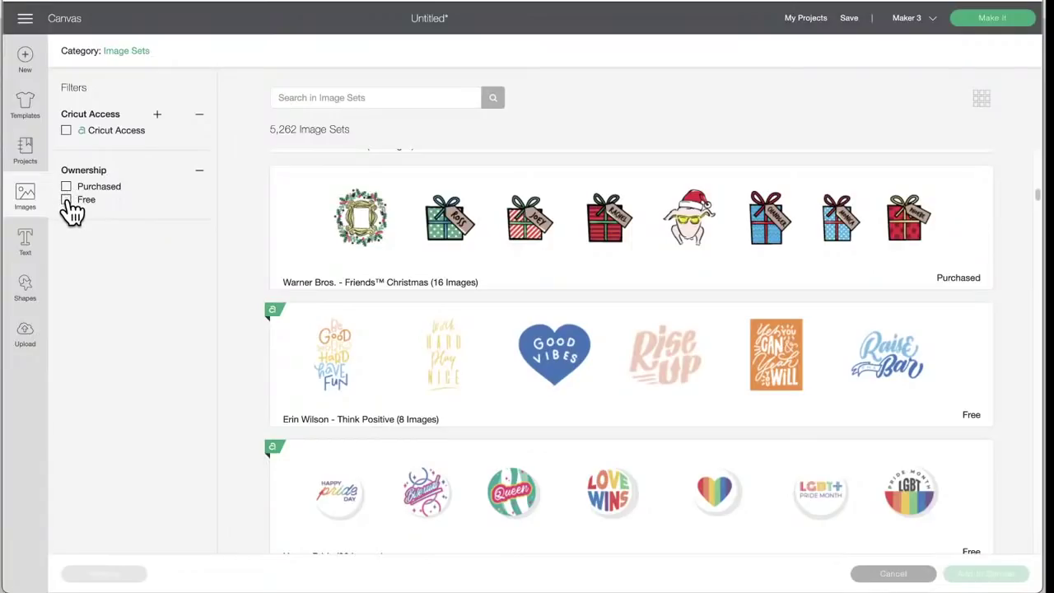
{"action": "left_click", "coordinate": [66, 200]}
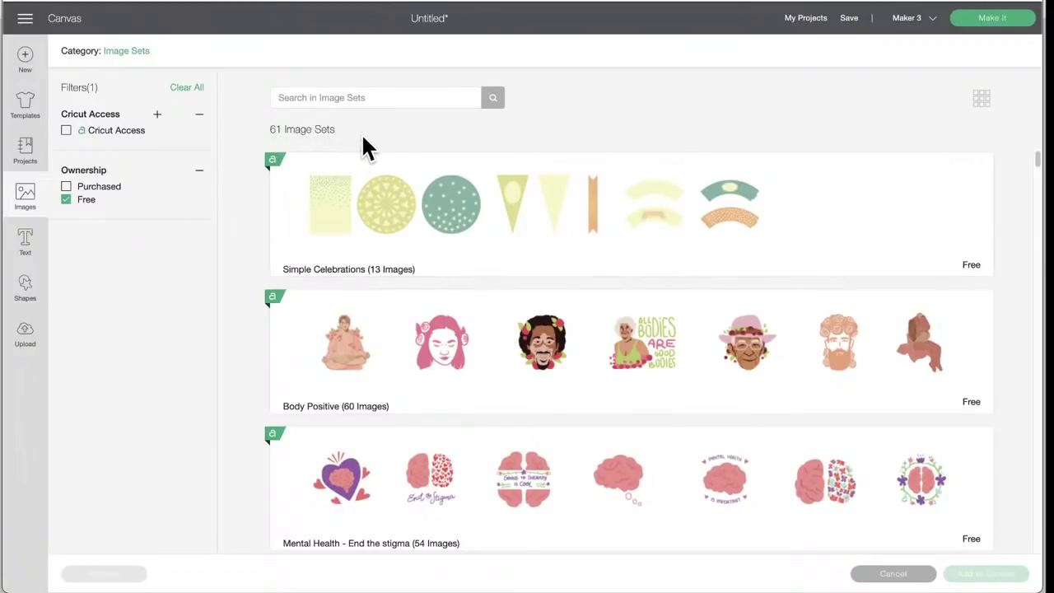
Browse through the free image sets to see which themes and designs they offer.
{"action": "scroll", "coordinate": [530, 385], "scroll_direction": "down", "scroll_amount": 3}
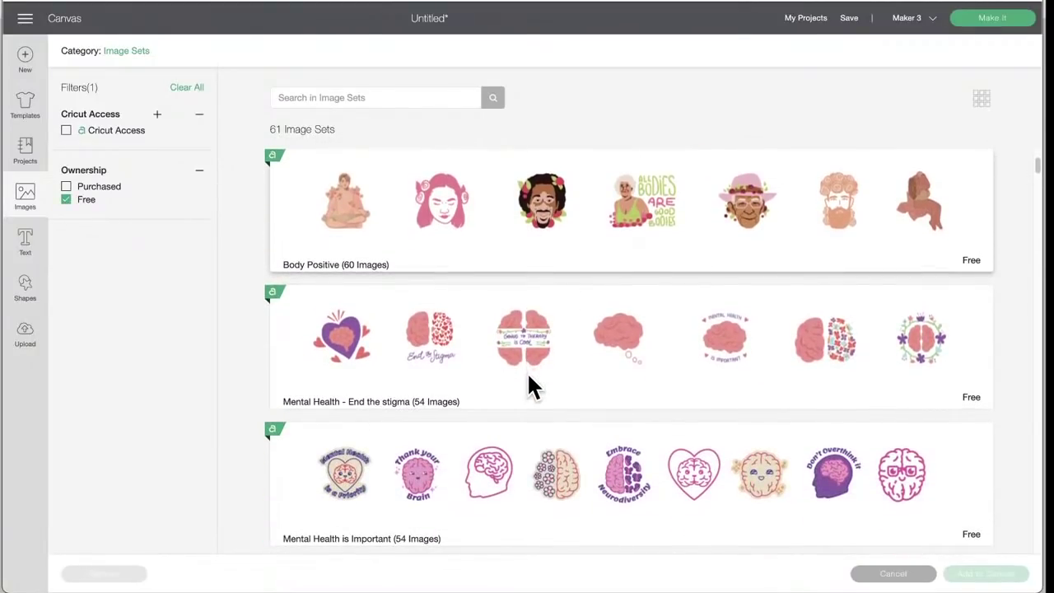
{"action": "scroll", "coordinate": [531, 384], "scroll_direction": "down", "scroll_amount": 10}
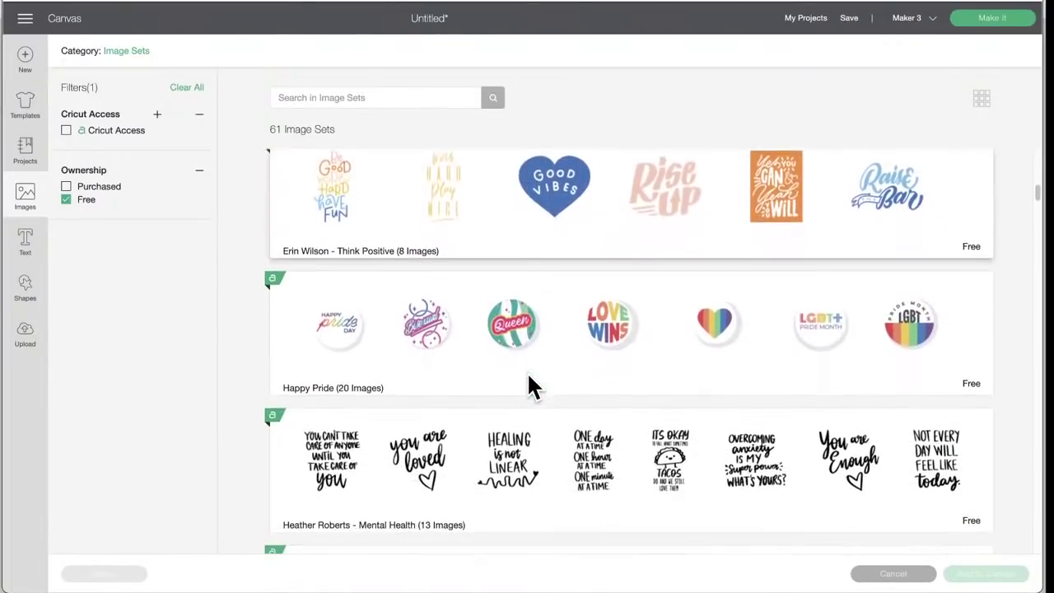
{"action": "scroll", "coordinate": [531, 385], "scroll_direction": "down", "scroll_amount": 4}
{"action": "scroll", "coordinate": [531, 385], "scroll_direction": "down", "scroll_amount": 10}
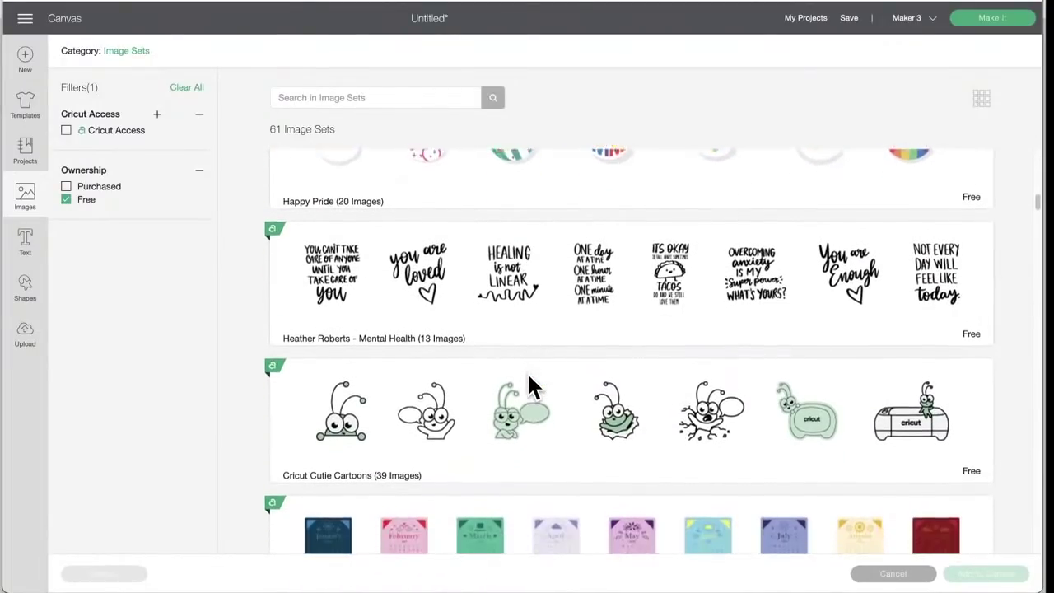
{"action": "scroll", "coordinate": [529, 380], "scroll_direction": "down", "scroll_amount": 9}
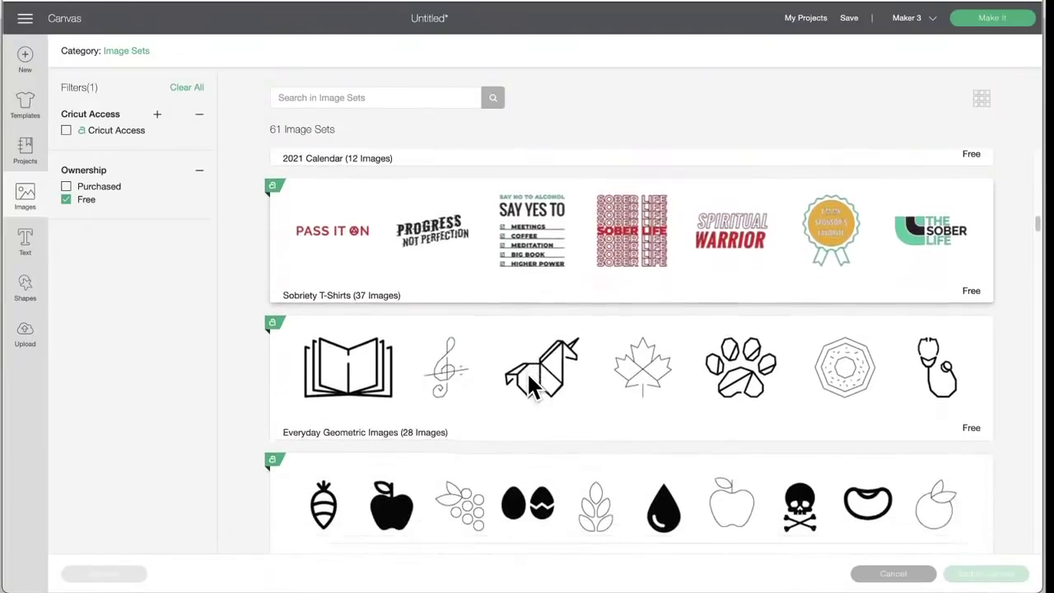
{"action": "scroll", "coordinate": [527, 375], "scroll_direction": "down", "scroll_amount": 16}
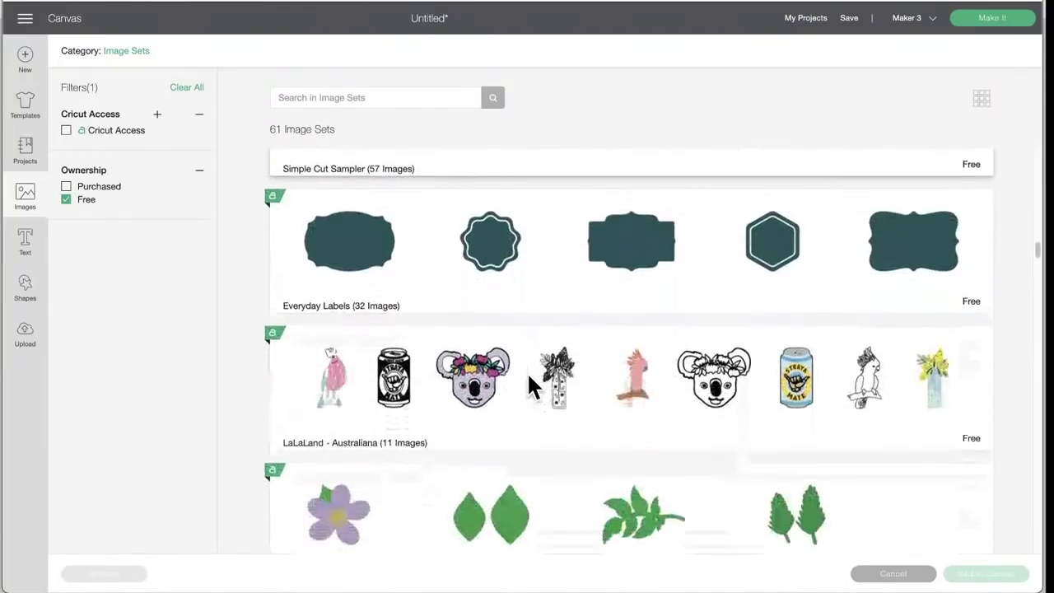
{"action": "scroll", "coordinate": [529, 380], "scroll_direction": "down", "scroll_amount": 6}
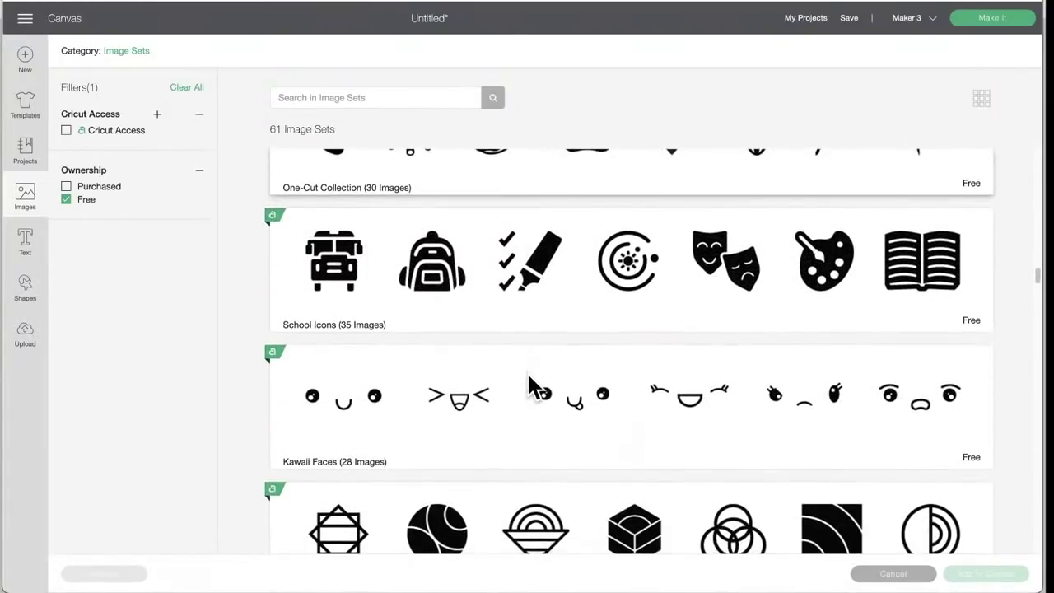